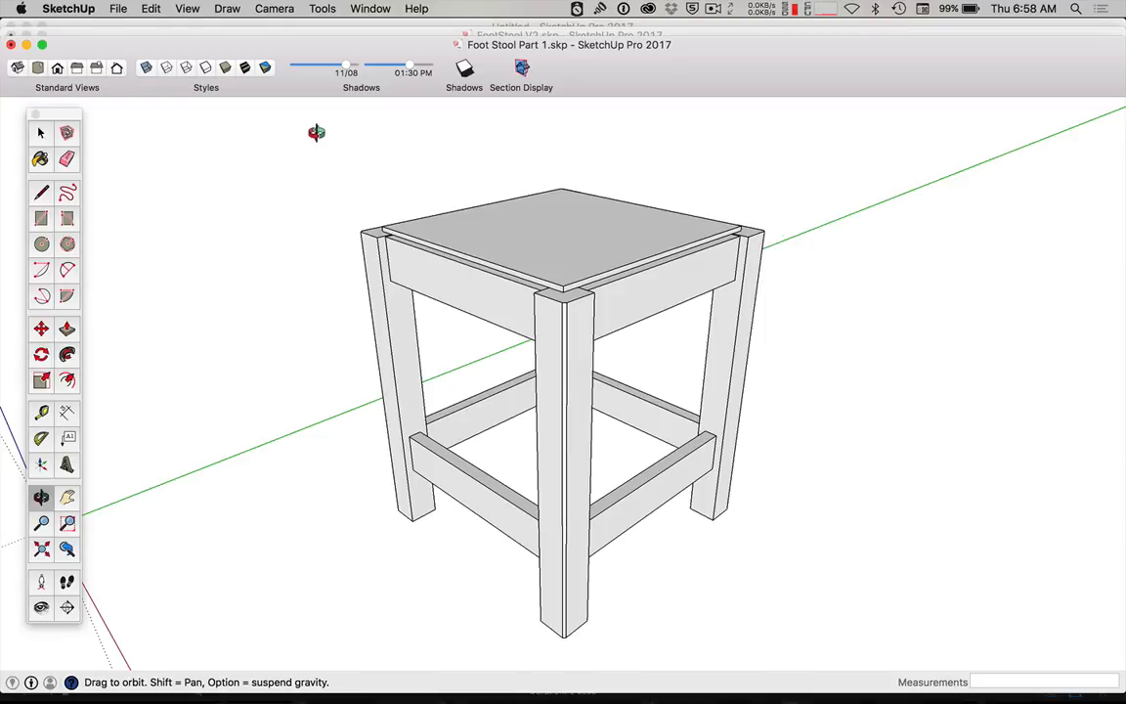
- Set the camera to the standard Iso view of the foot stool
click(275, 9)
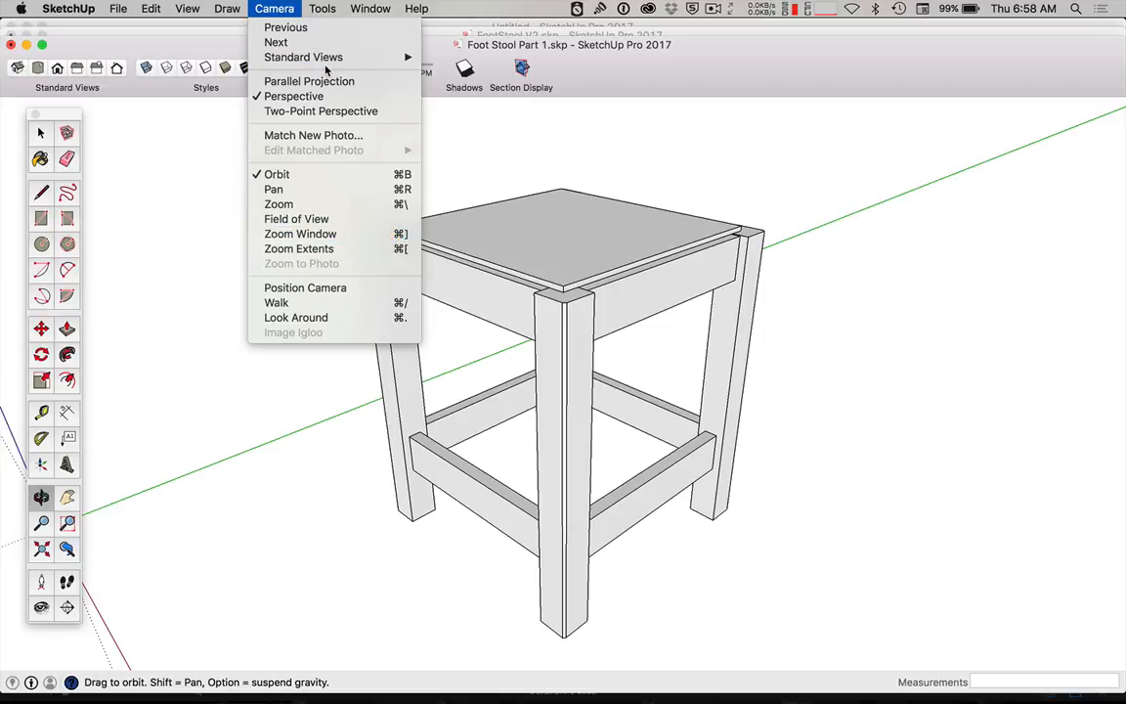
mouse_move(331, 60)
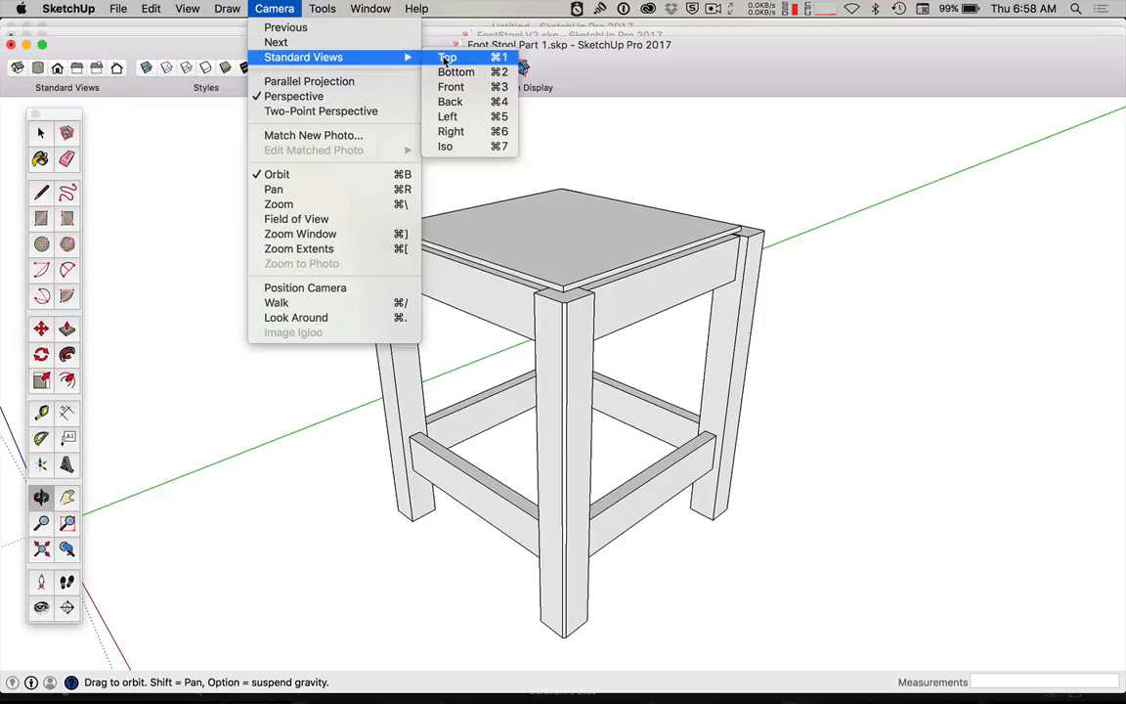
click(459, 149)
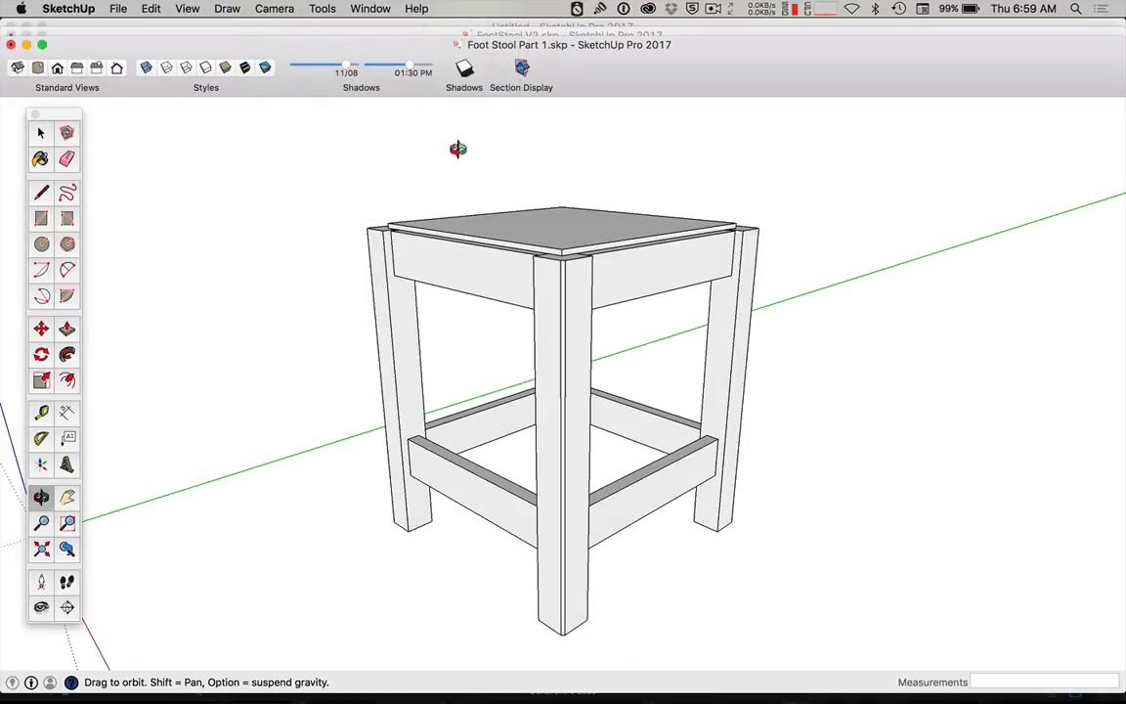
- Add vertical guides about 673 mm and 672 mm long, running down from the top outer corners of the two side legs
key(t)
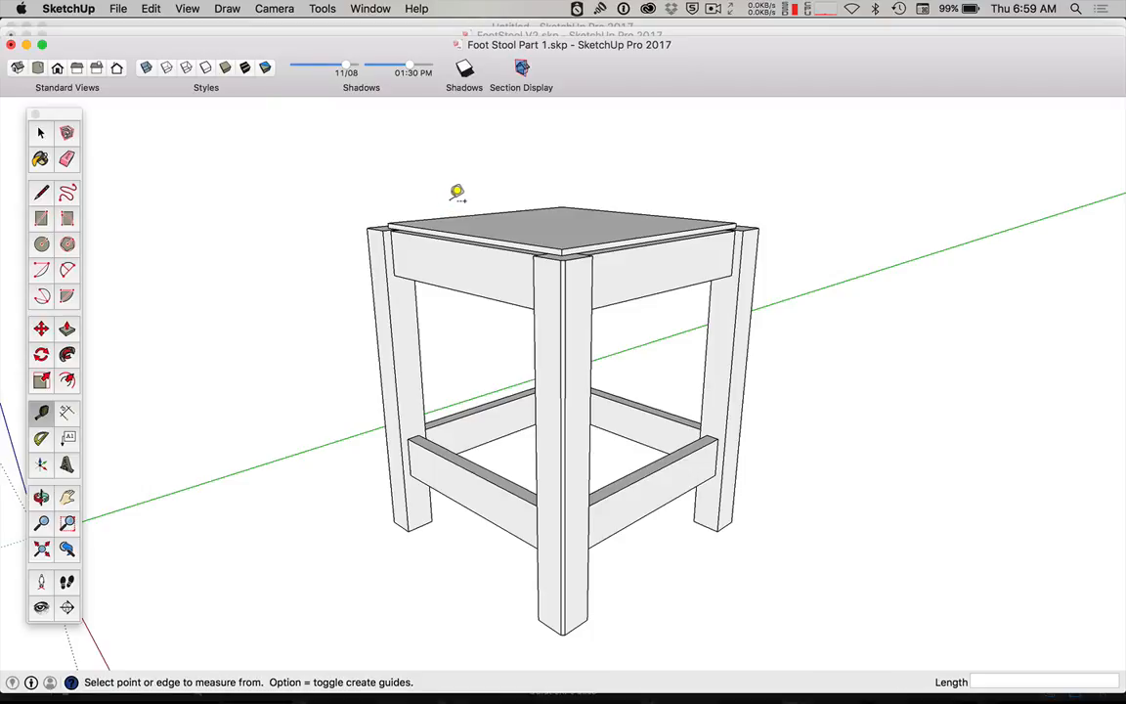
click(369, 227)
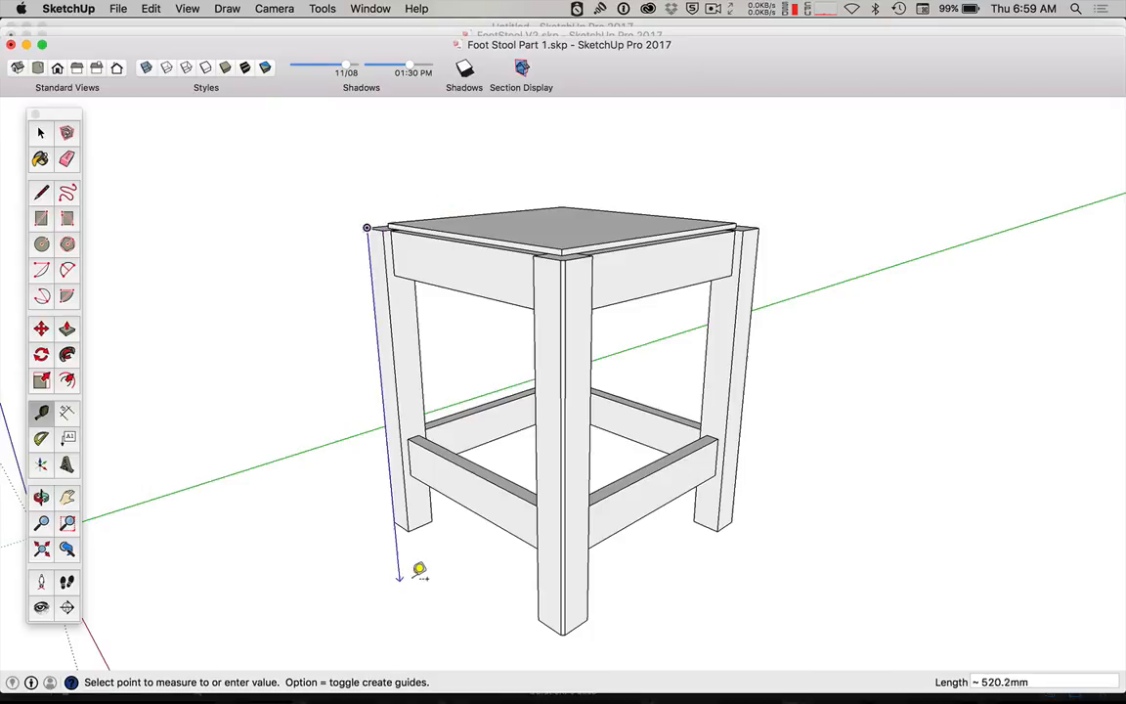
click(407, 658)
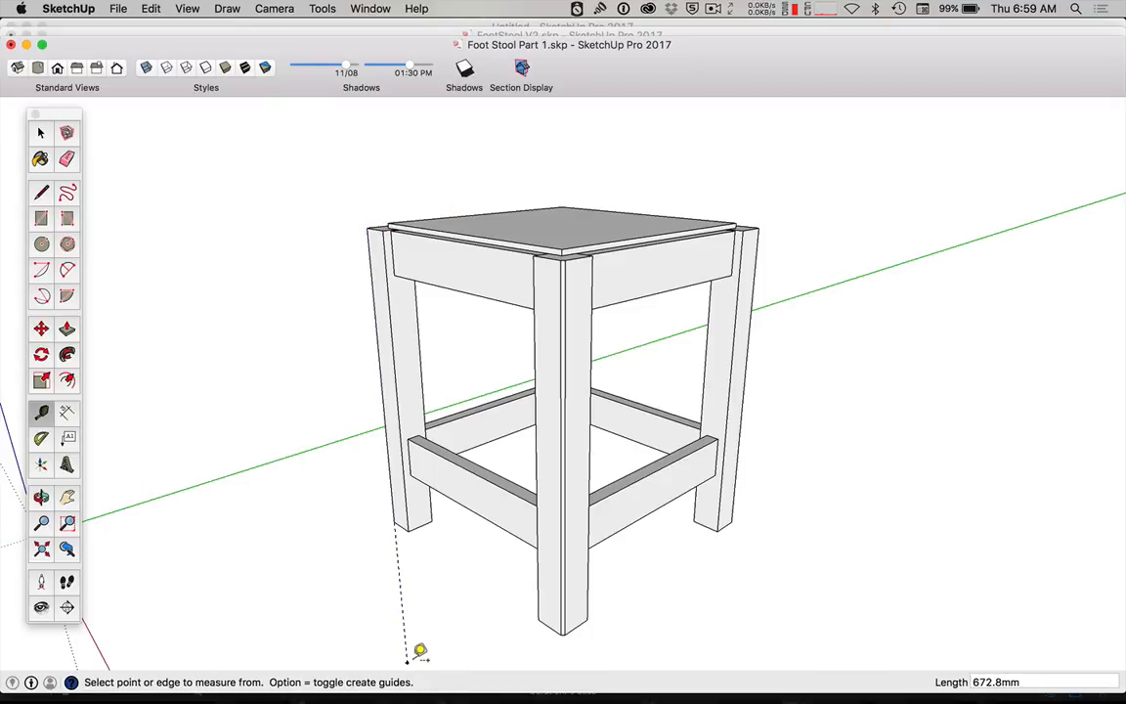
click(762, 227)
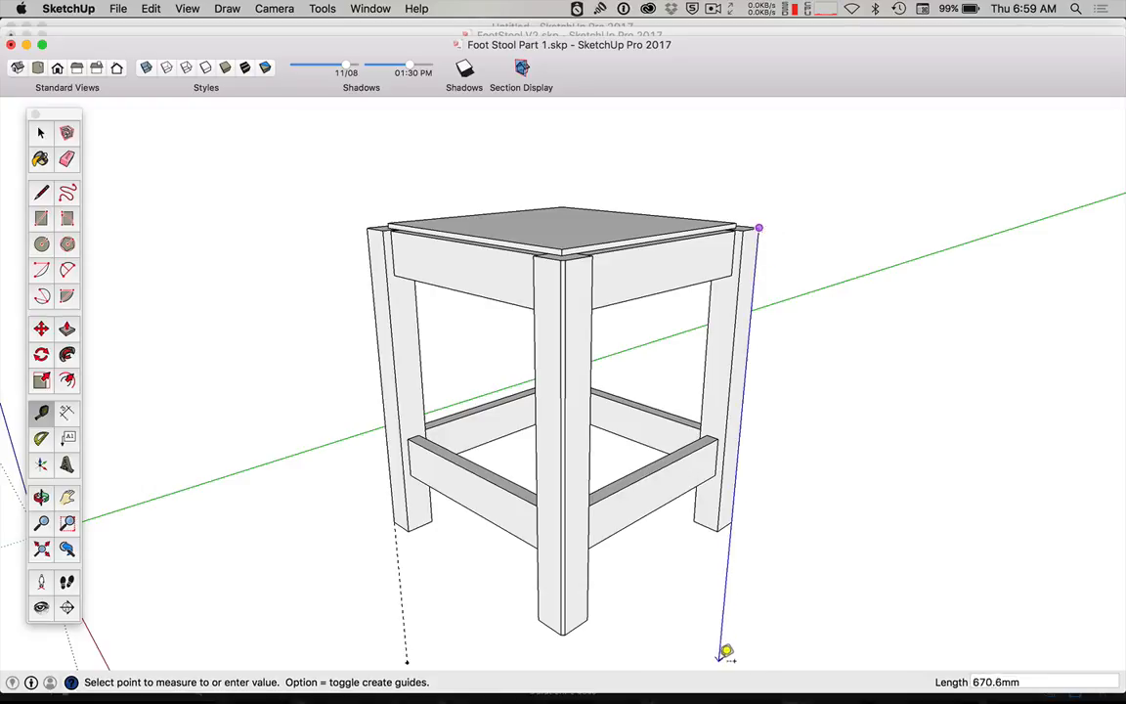
click(727, 648)
- Switch the camera from perspective to Parallel Projection with the stool and both vertical guides in view
scroll(725, 650, down, 3)
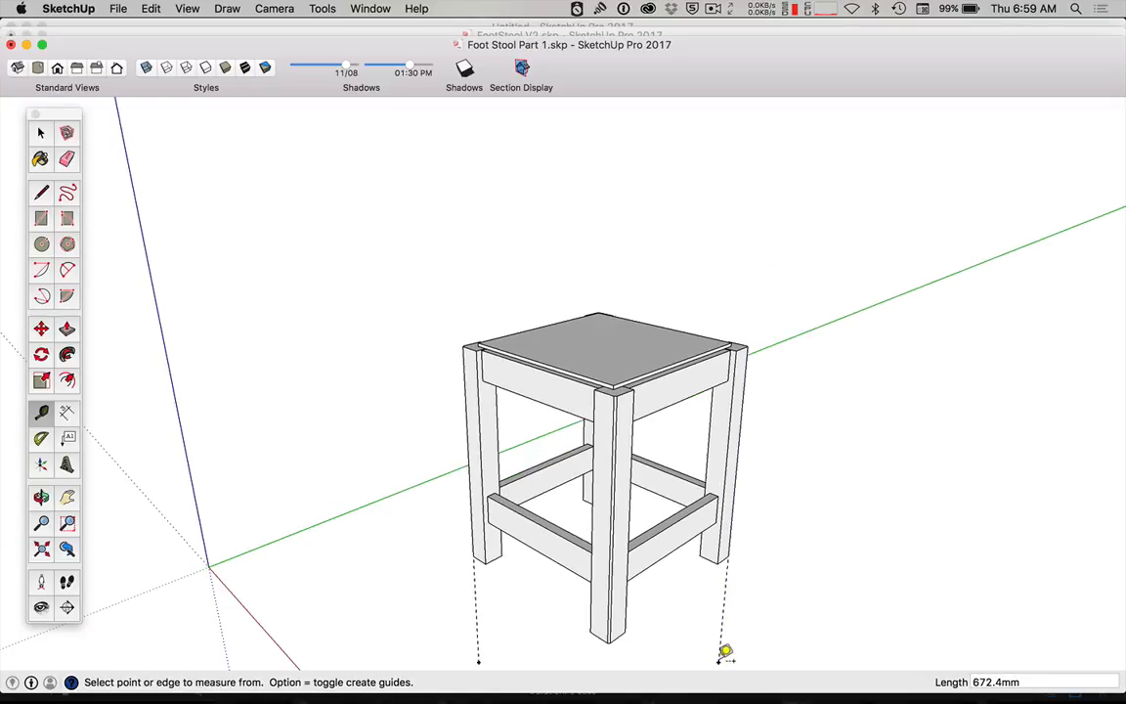
key(h)
drag(726, 651, 694, 536)
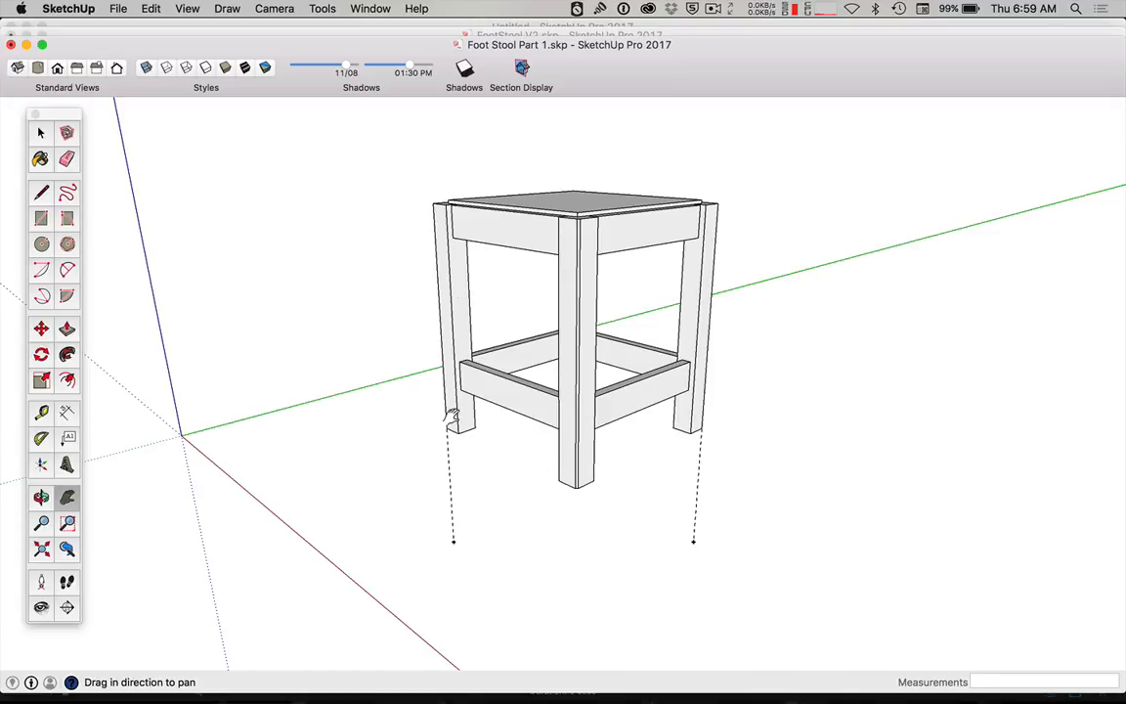
click(269, 9)
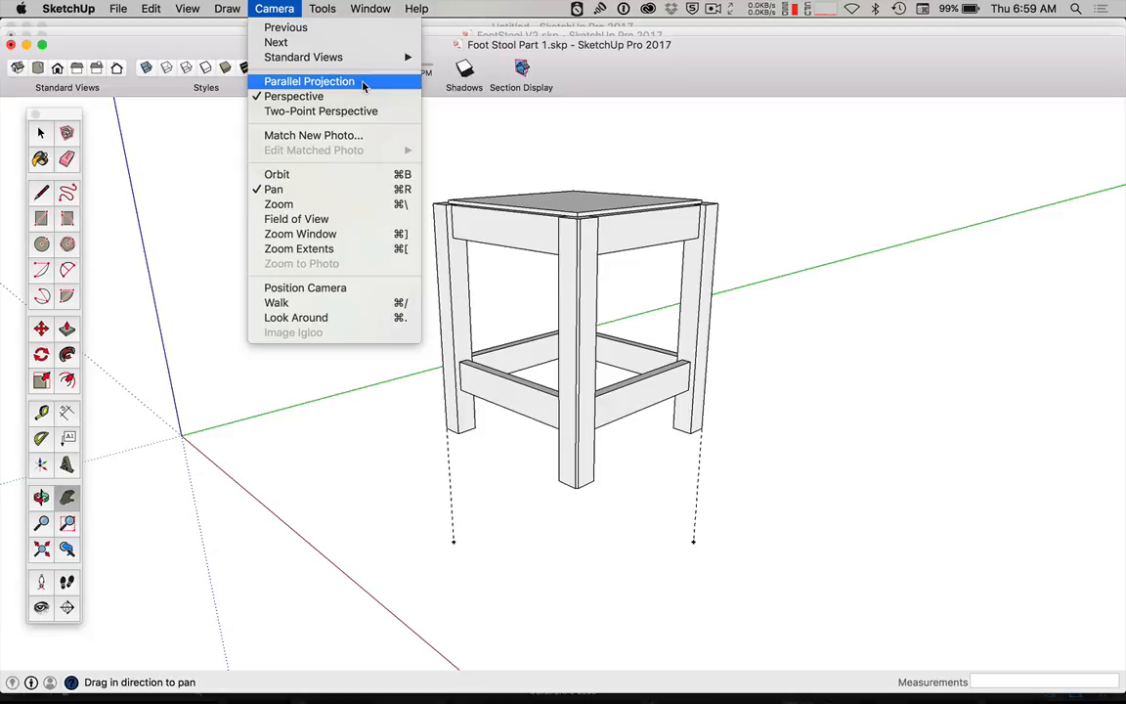
click(363, 86)
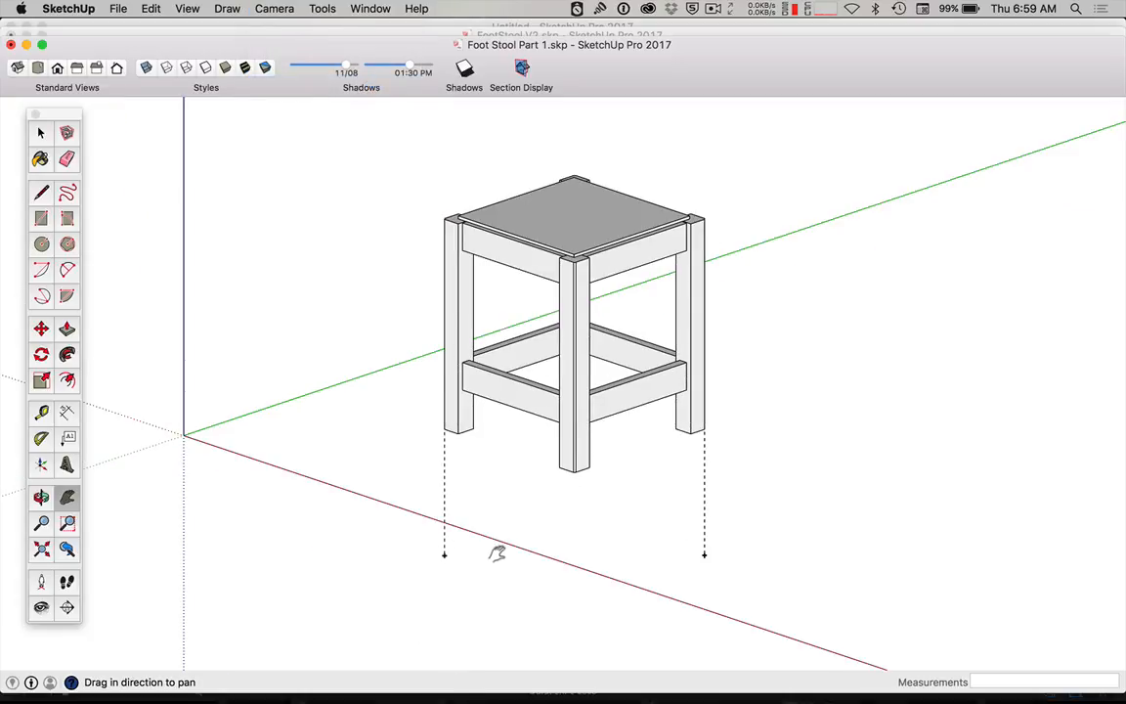
- Measure the distance between the two vertical guides just below the legs and at their lower ends
key(t)
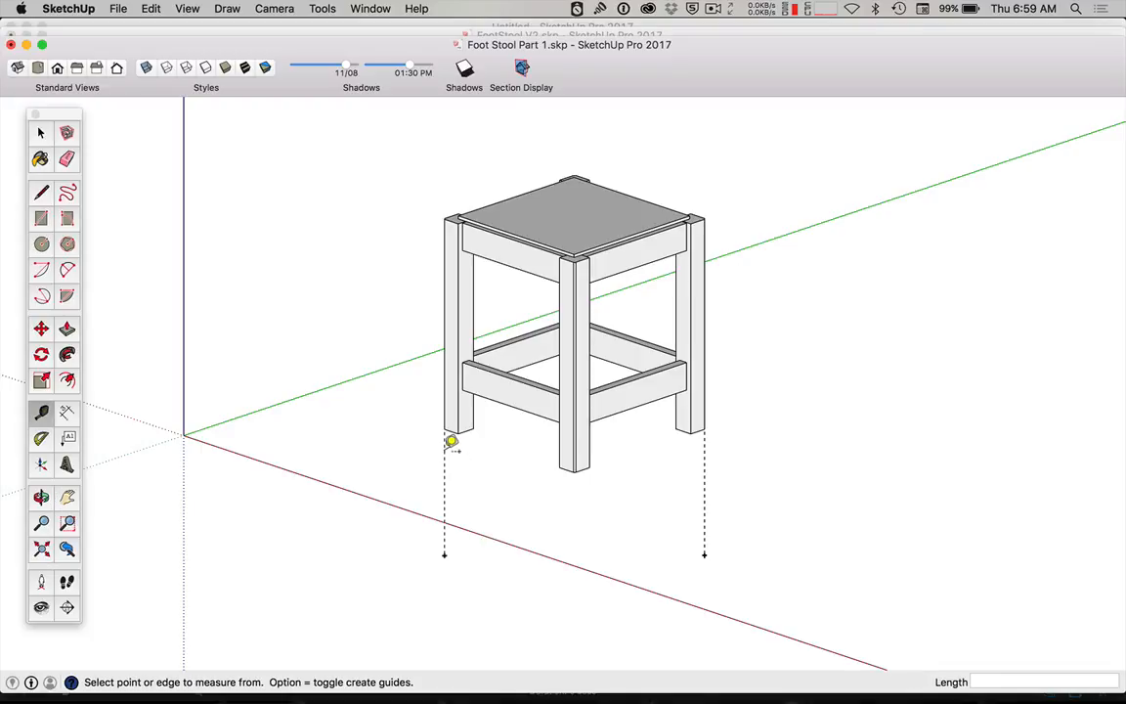
click(446, 452)
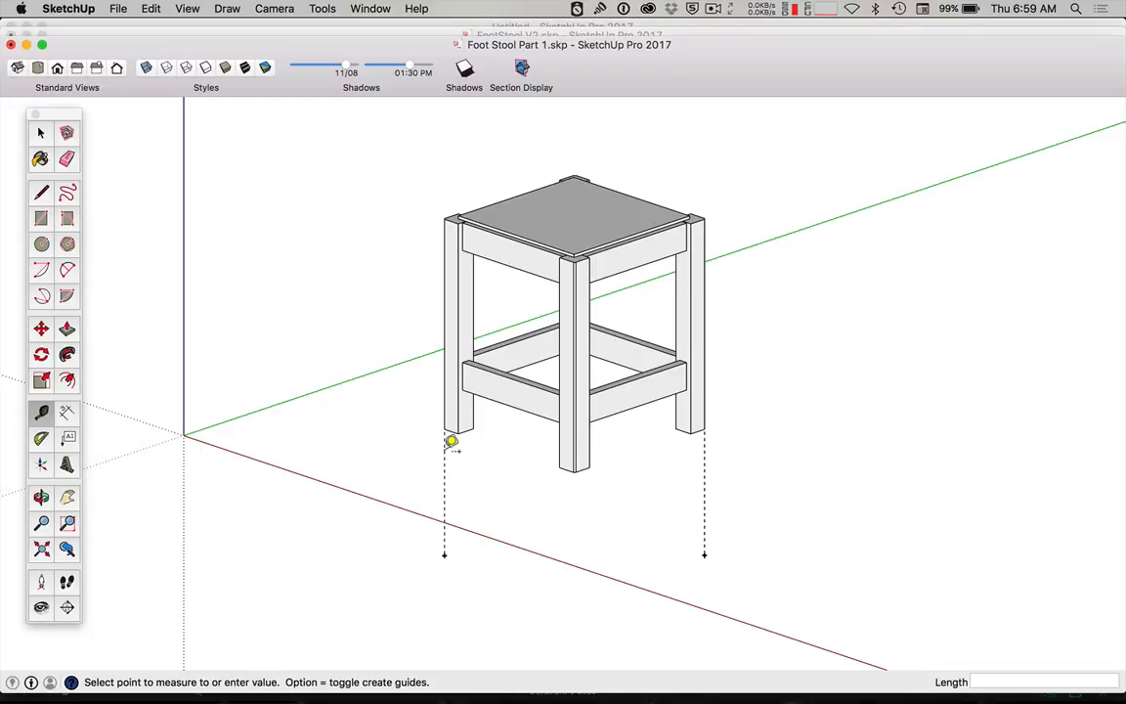
click(713, 446)
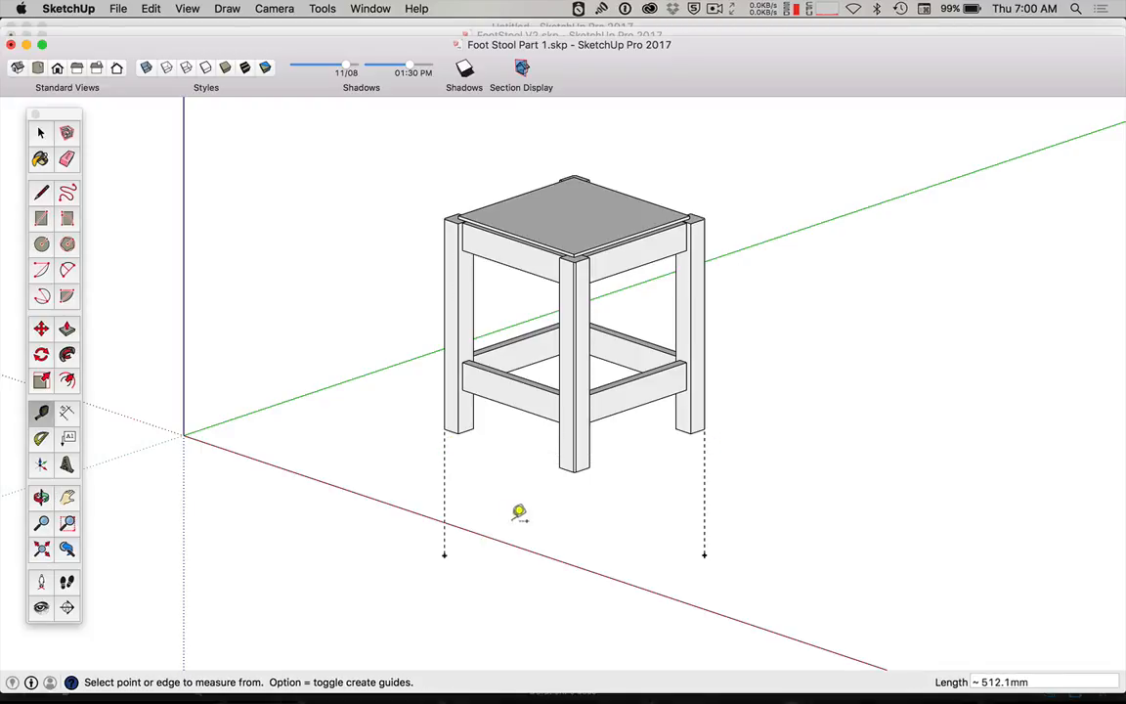
click(444, 554)
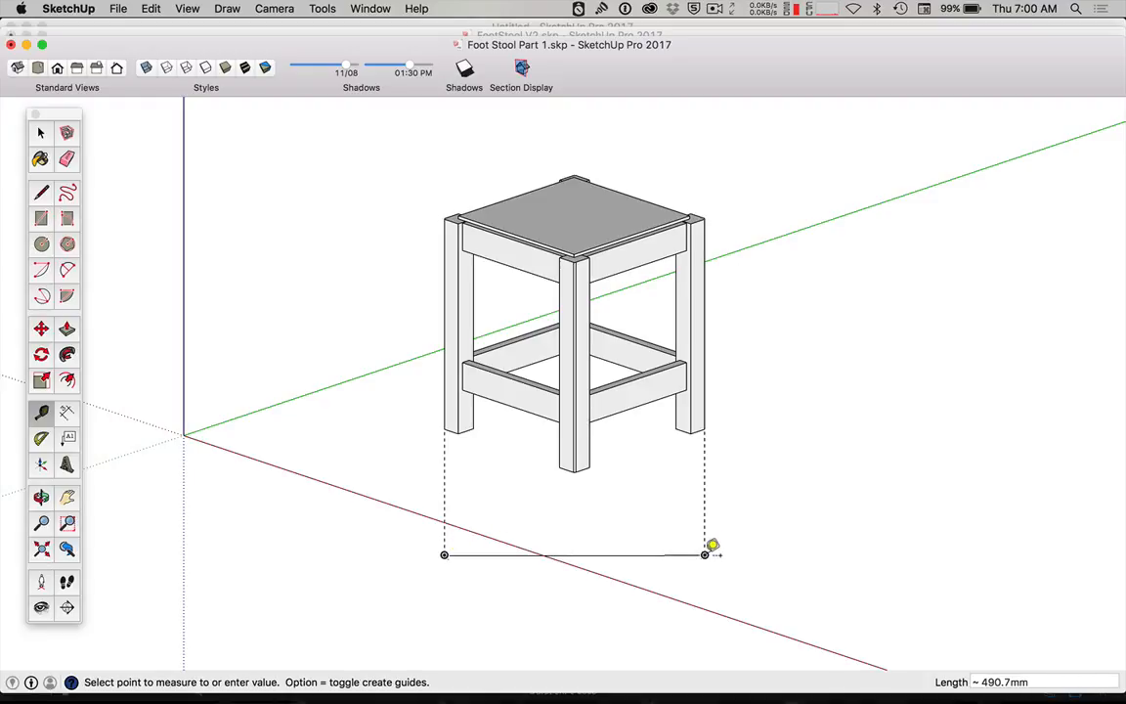
click(704, 555)
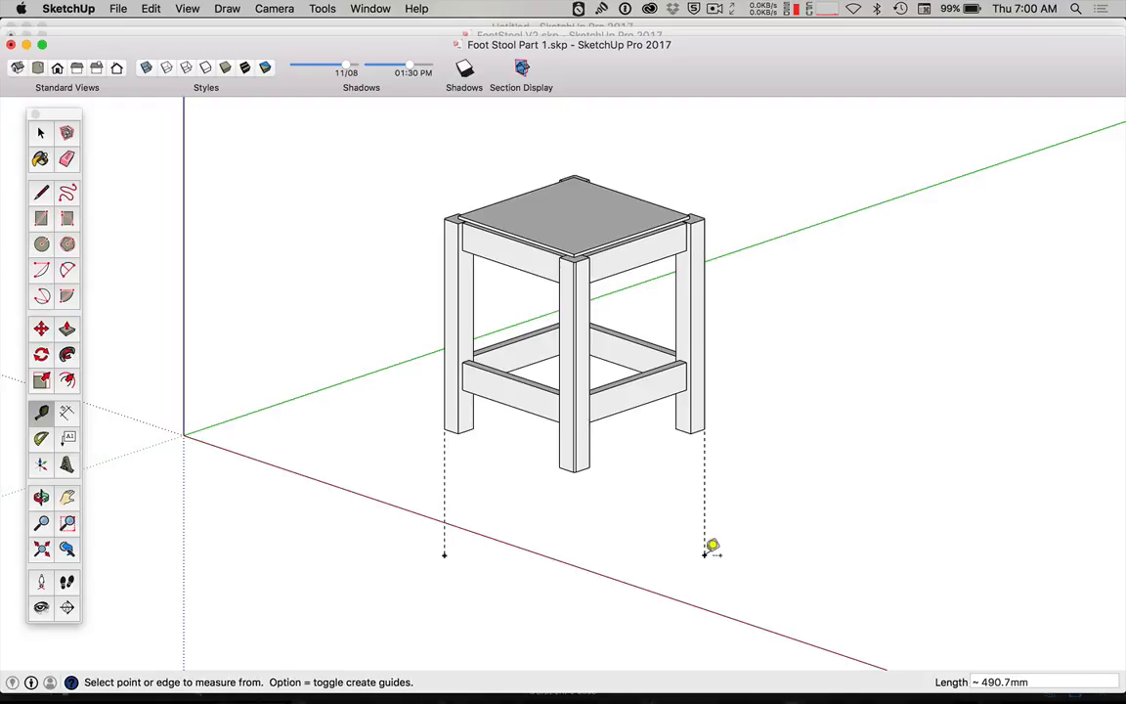
- Keep the camera in Parallel Projection and bring the open FootStool V2.skp model to the front
click(277, 15)
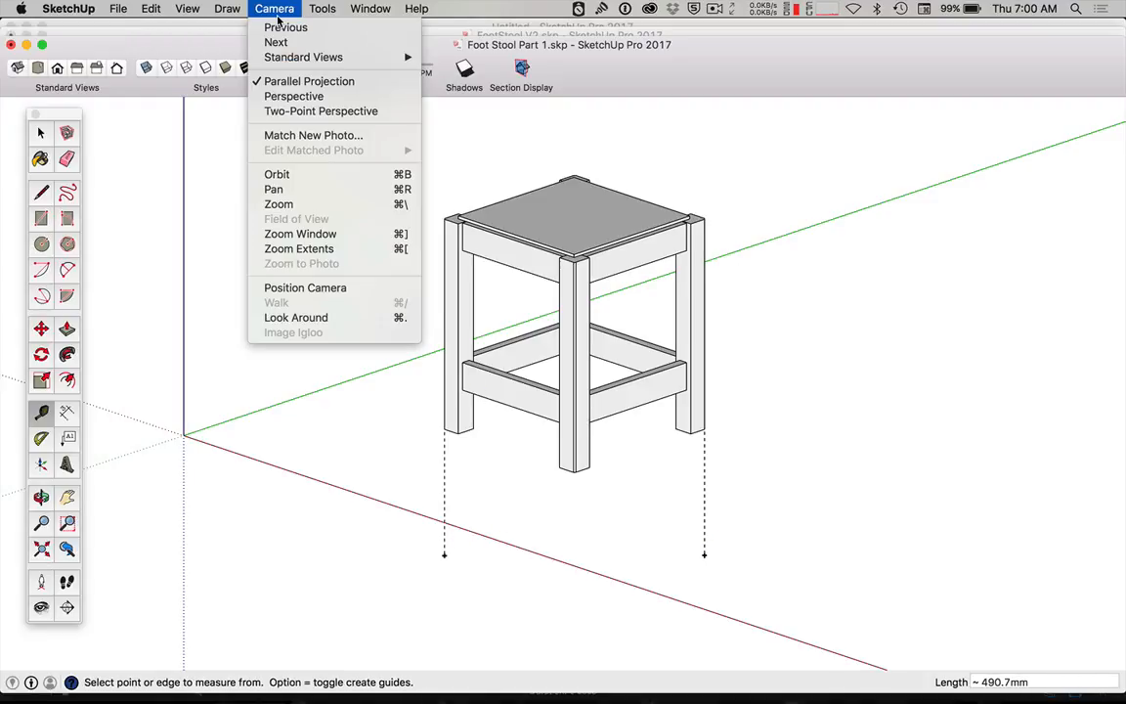
click(354, 85)
click(370, 8)
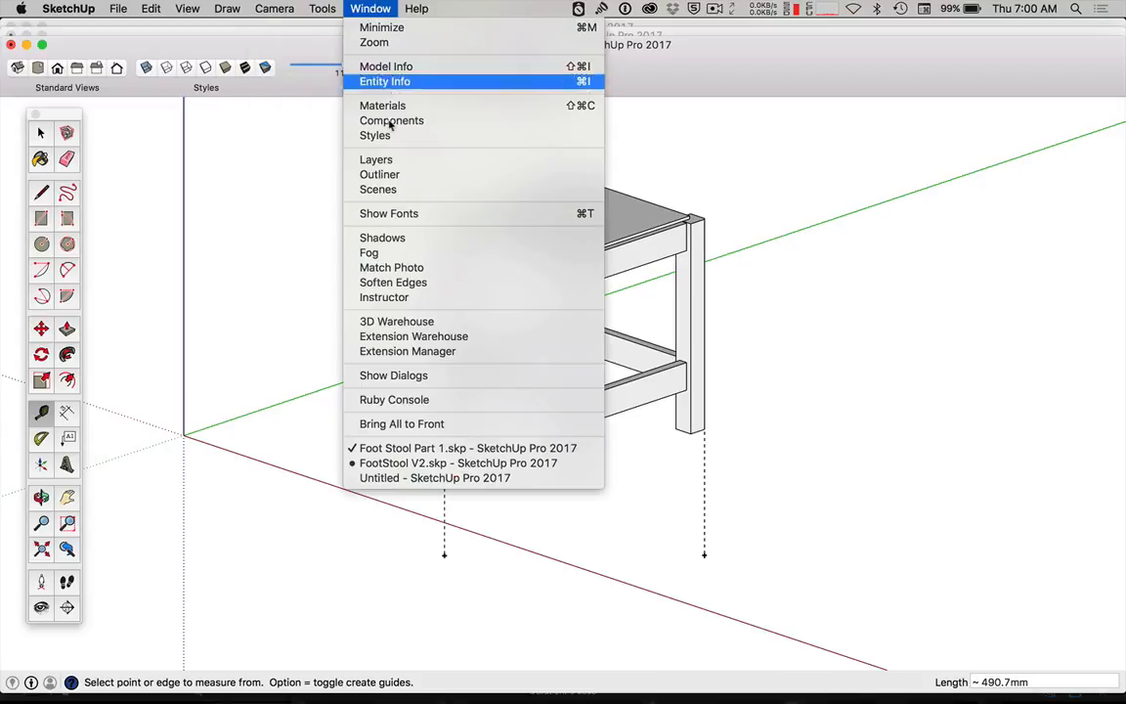
click(453, 465)
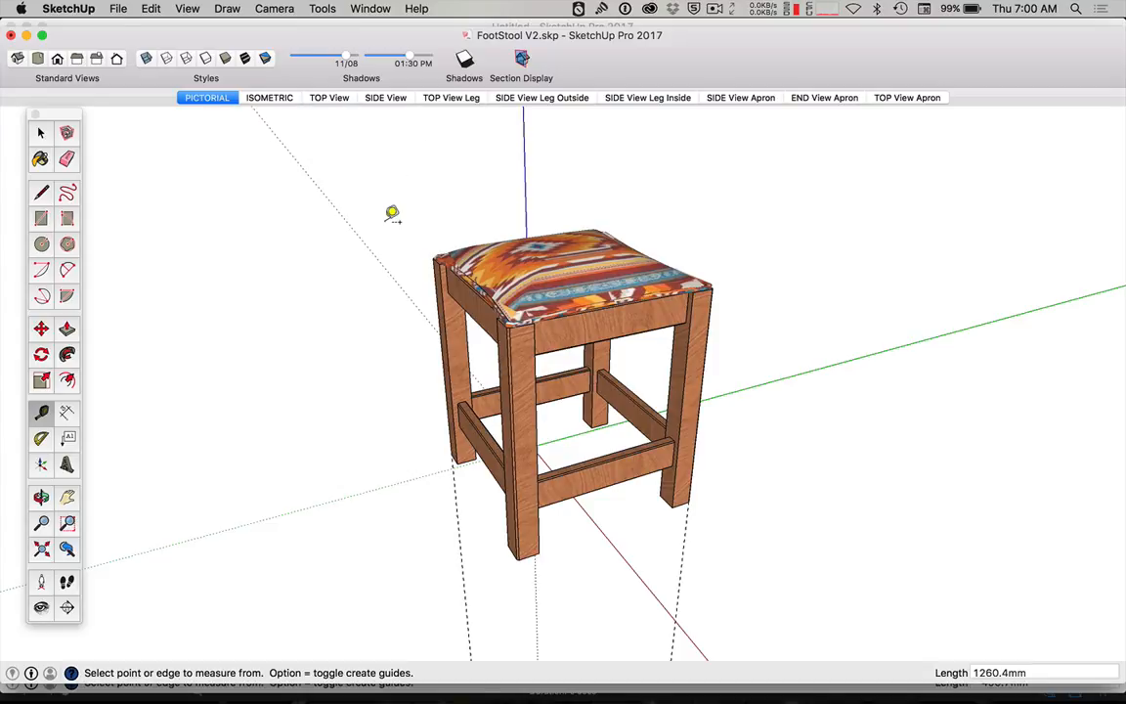
- Show the PICTORIAL scene from another angle and compare it with the ISOMETRIC scene
click(207, 97)
key(o)
drag(428, 247, 360, 300)
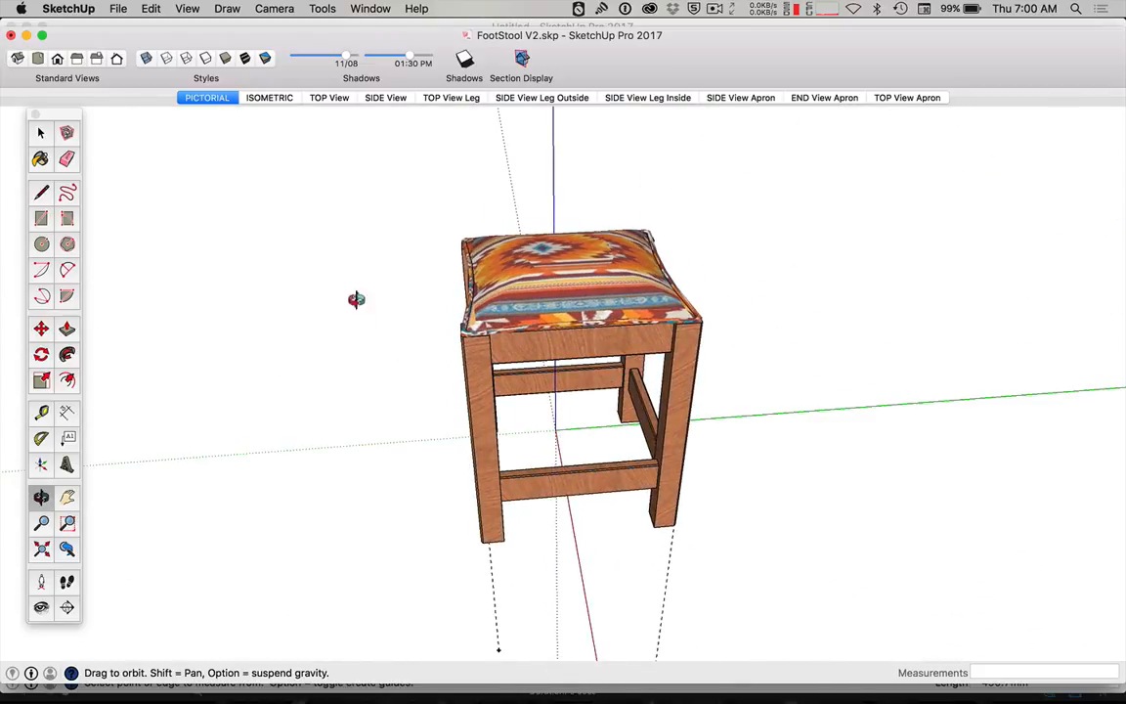
click(265, 98)
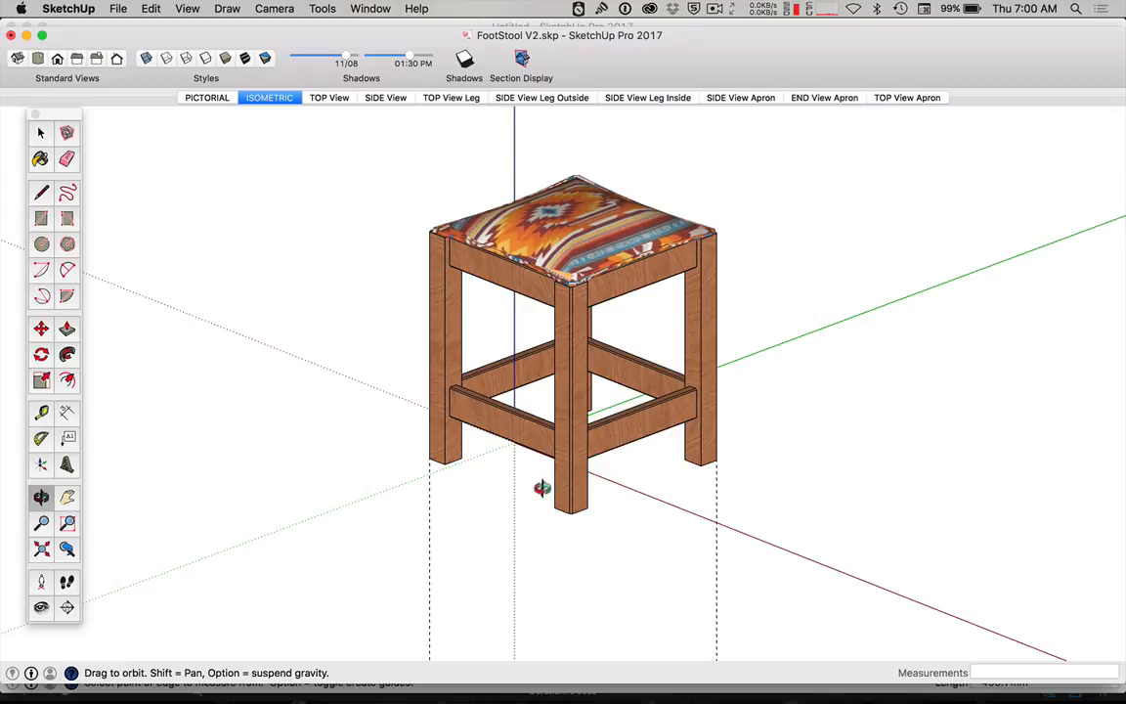
- Show the TOP View scene and switch its camera to Perspective to examine the distortion in the frame
click(330, 99)
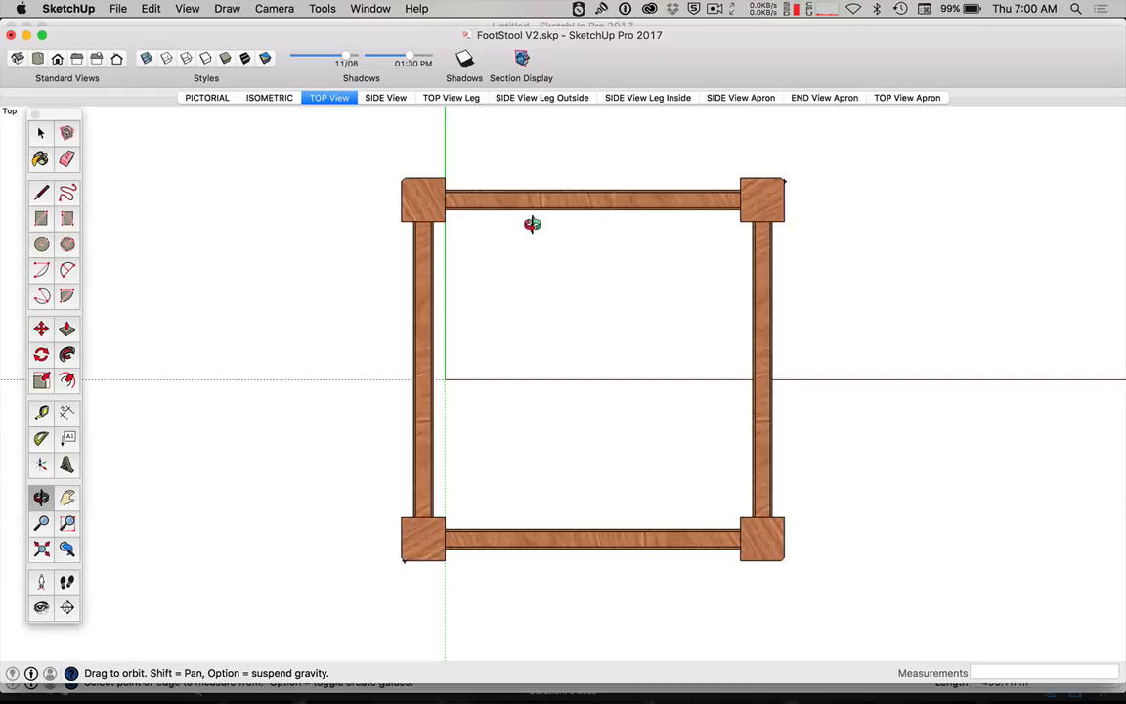
click(226, 8)
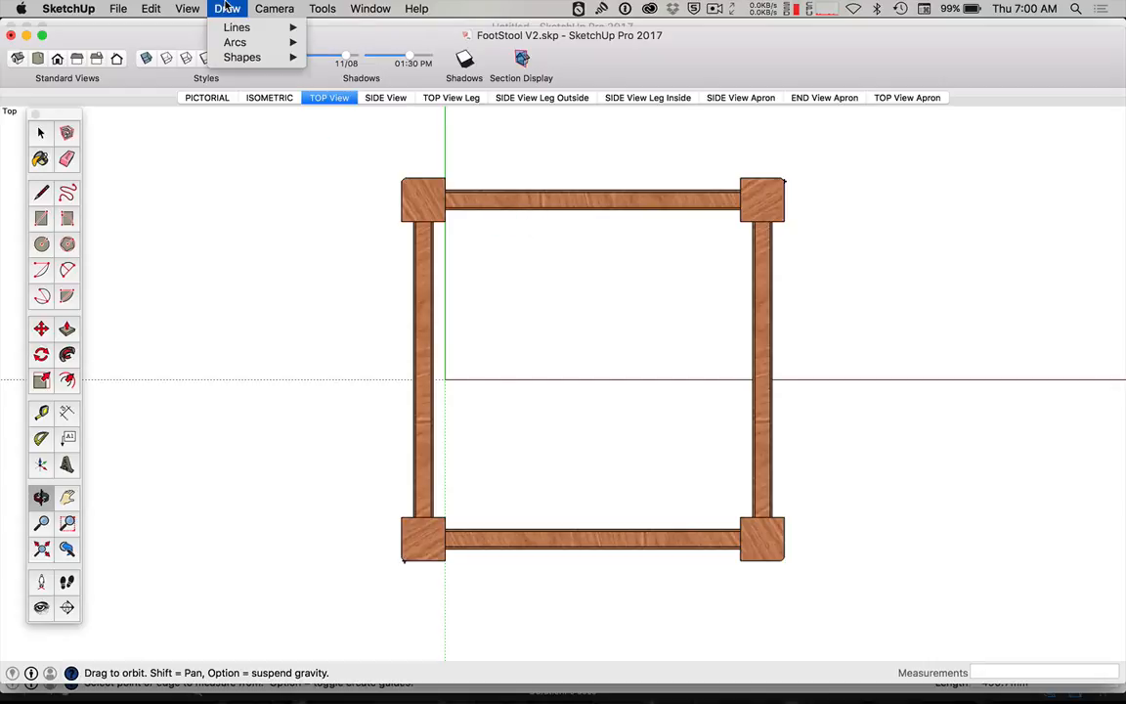
mouse_move(274, 8)
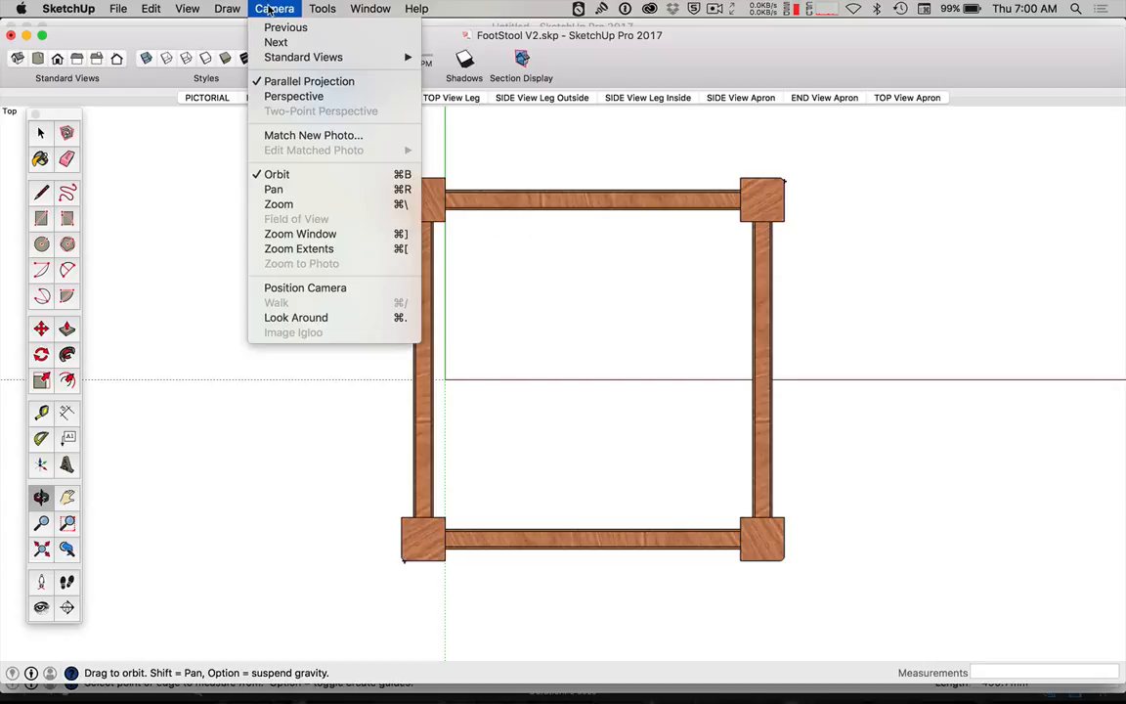
click(300, 98)
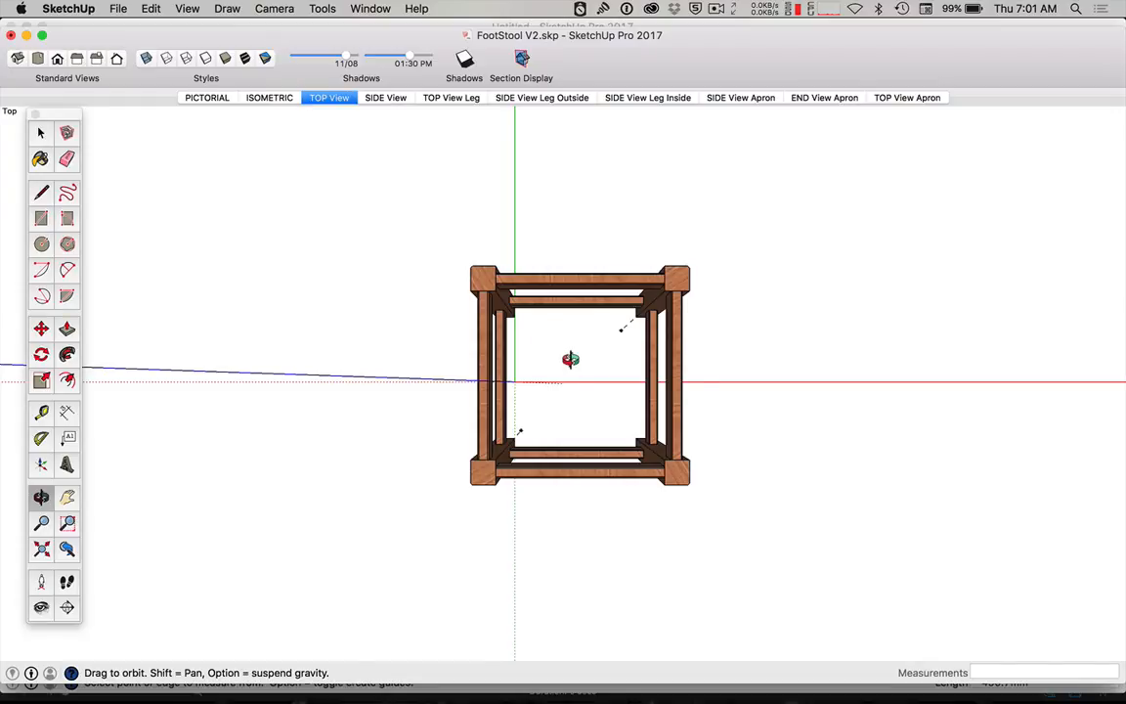
scroll(570, 359, up, 3)
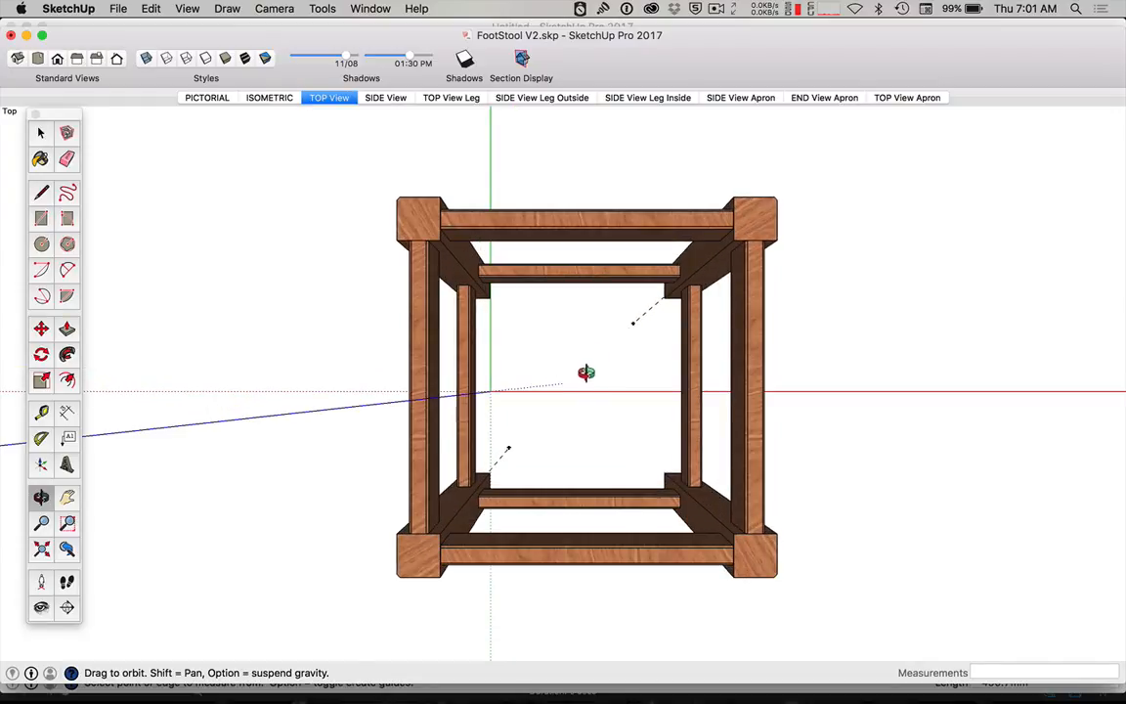
mouse_move(585, 373)
mouse_down()
mouse_move(541, 507)
mouse_move(573, 370)
mouse_up()
- Restore the TOP View scene and look at the stool frame in the standard Back view
click(332, 99)
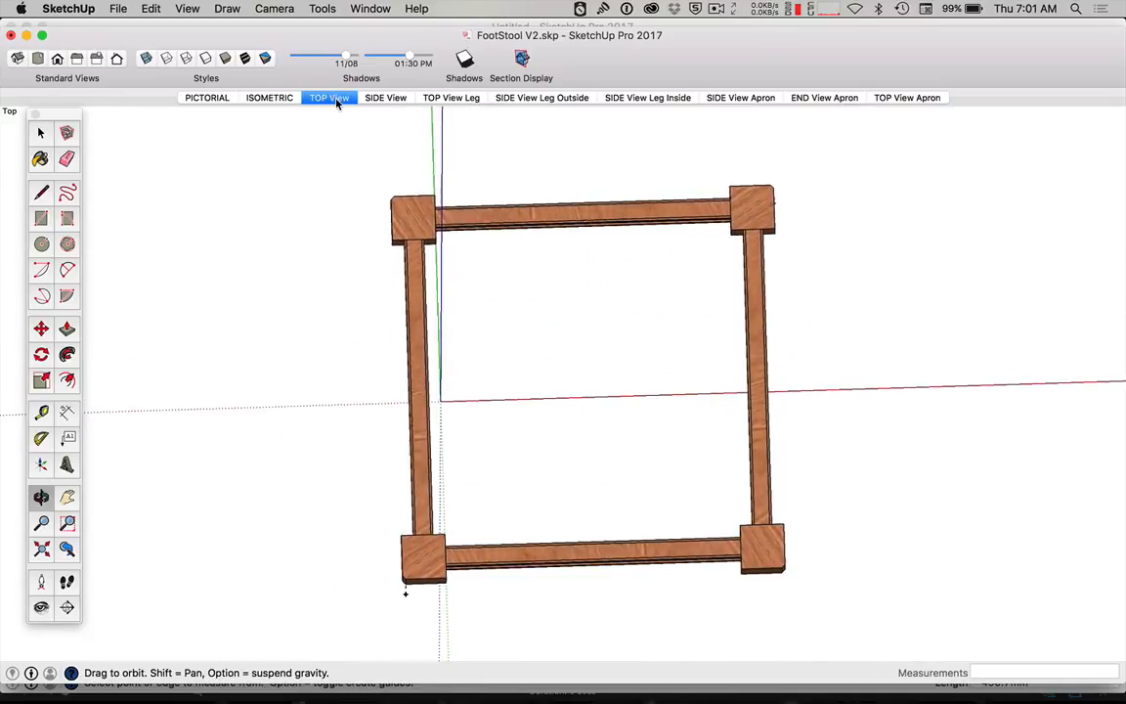
click(227, 9)
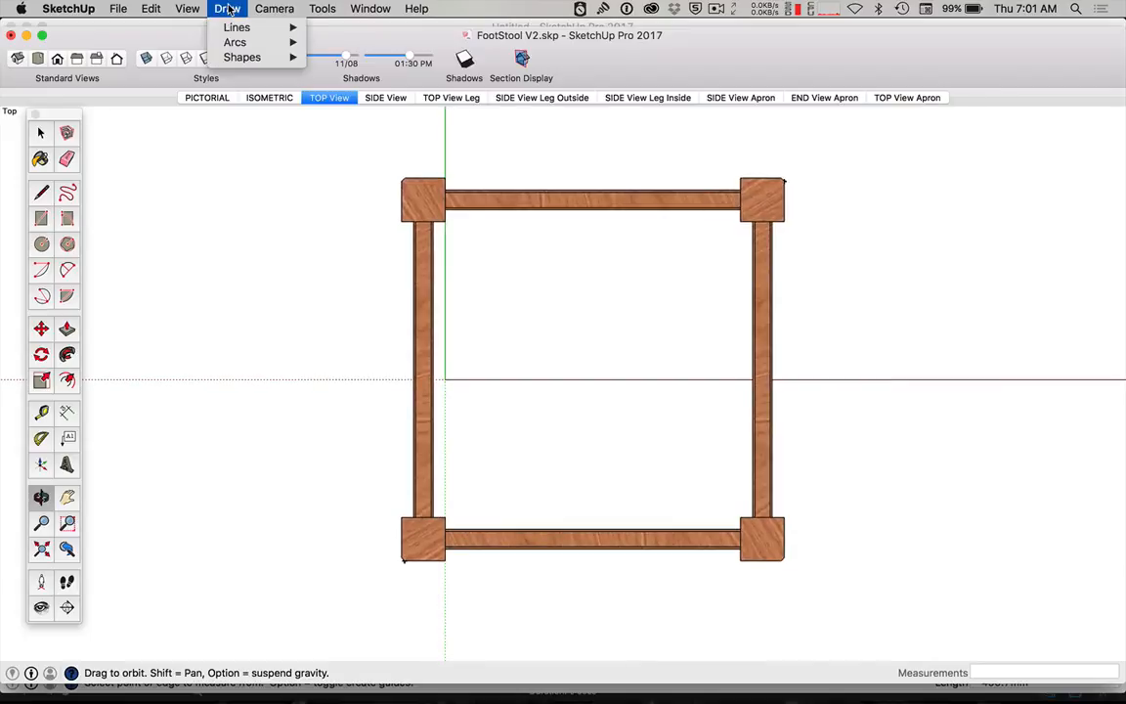
mouse_move(274, 9)
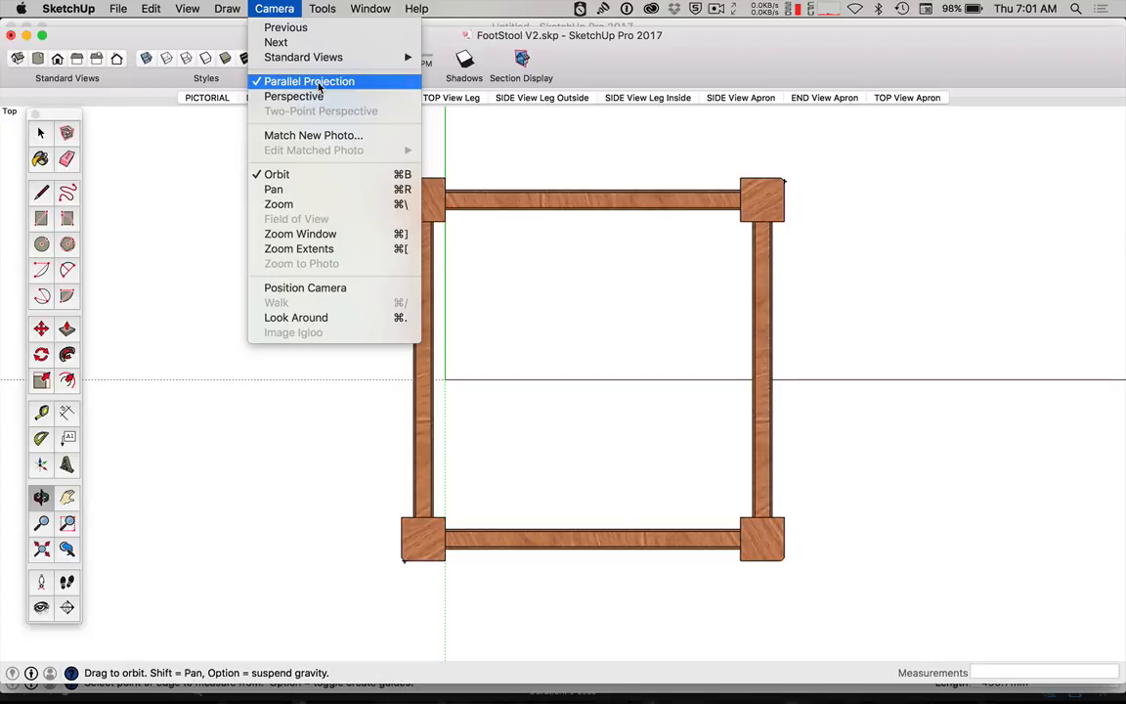
mouse_move(344, 62)
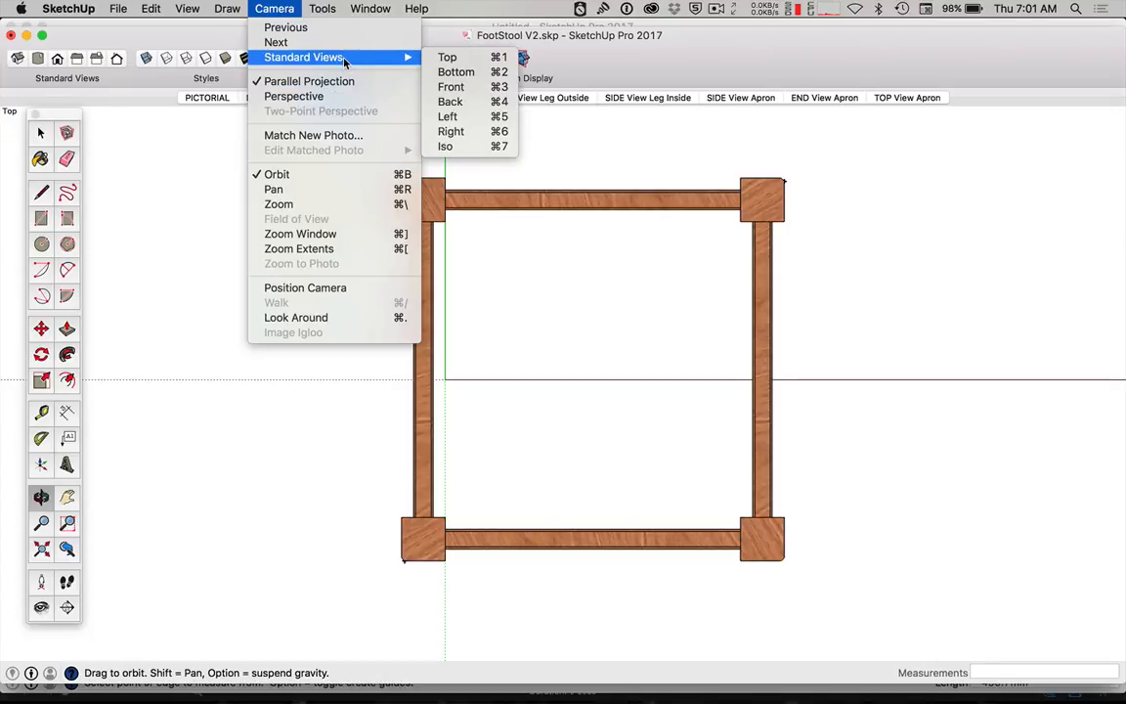
click(464, 102)
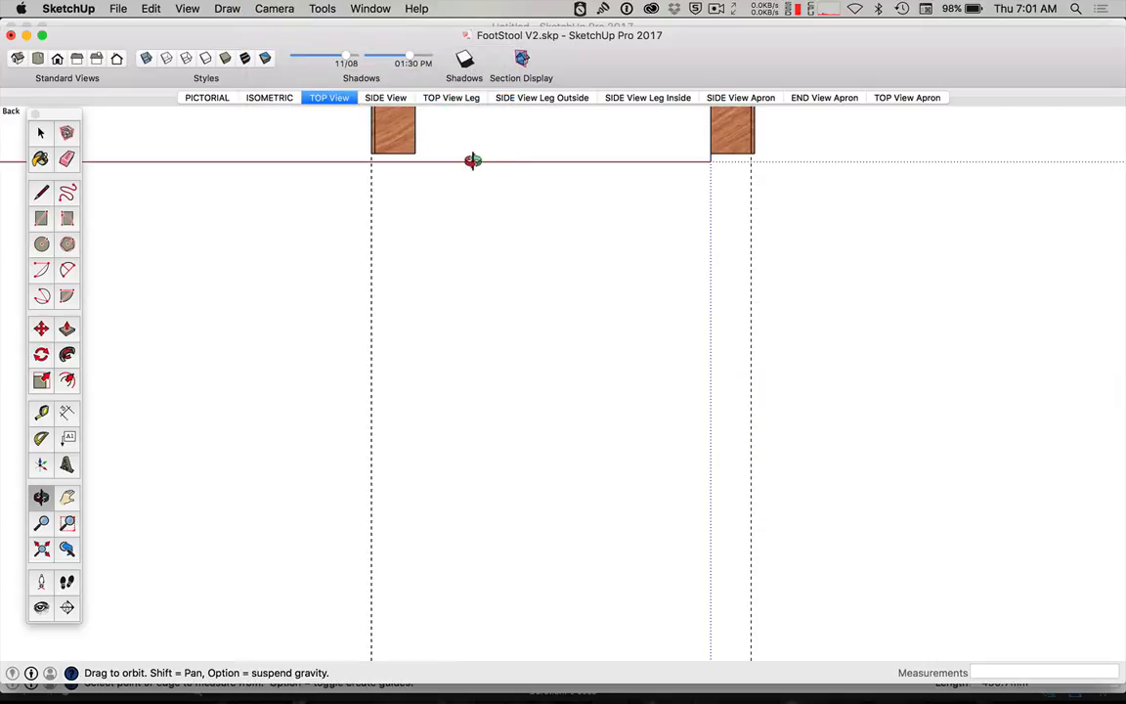
shift+drag(472, 159, 475, 628)
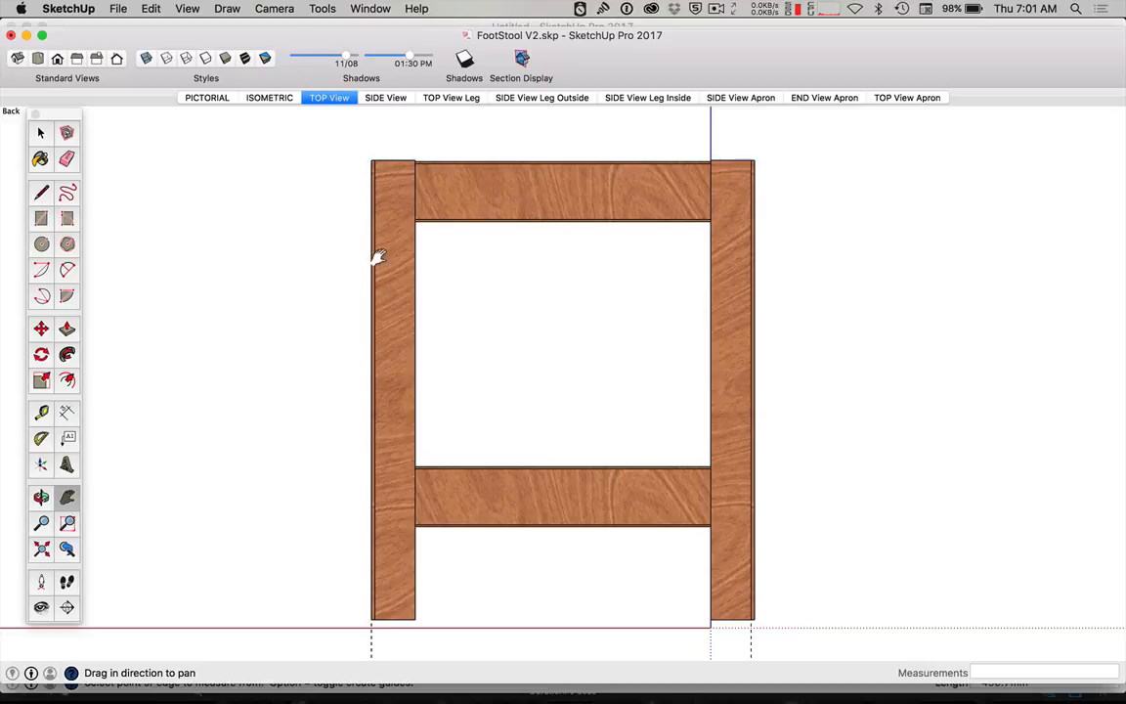
- Step through the SIDE View, TOP View Leg and SIDE View Leg Outside scenes to examine the stool and its leg
click(382, 99)
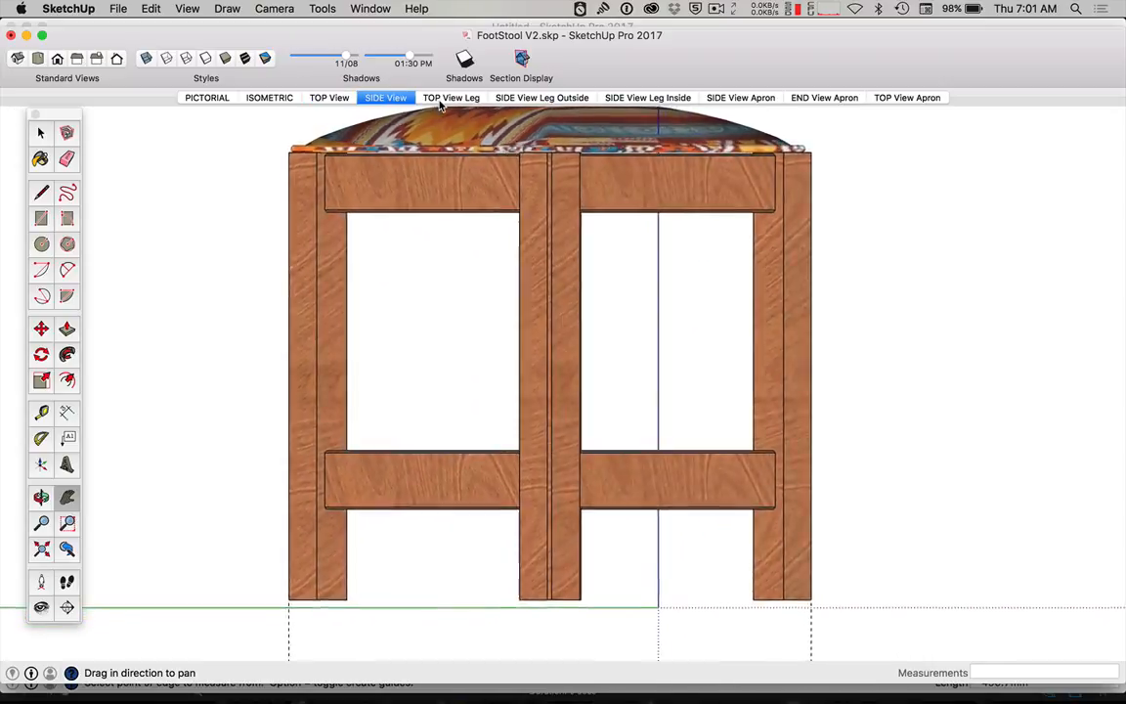
click(442, 100)
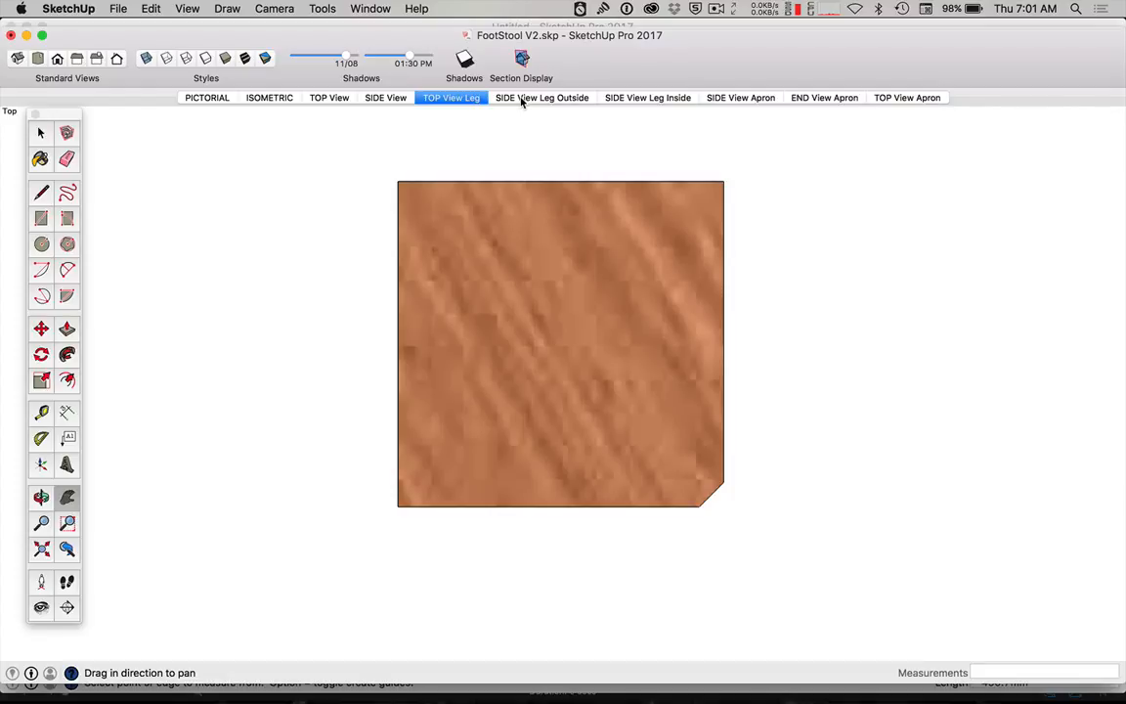
click(525, 99)
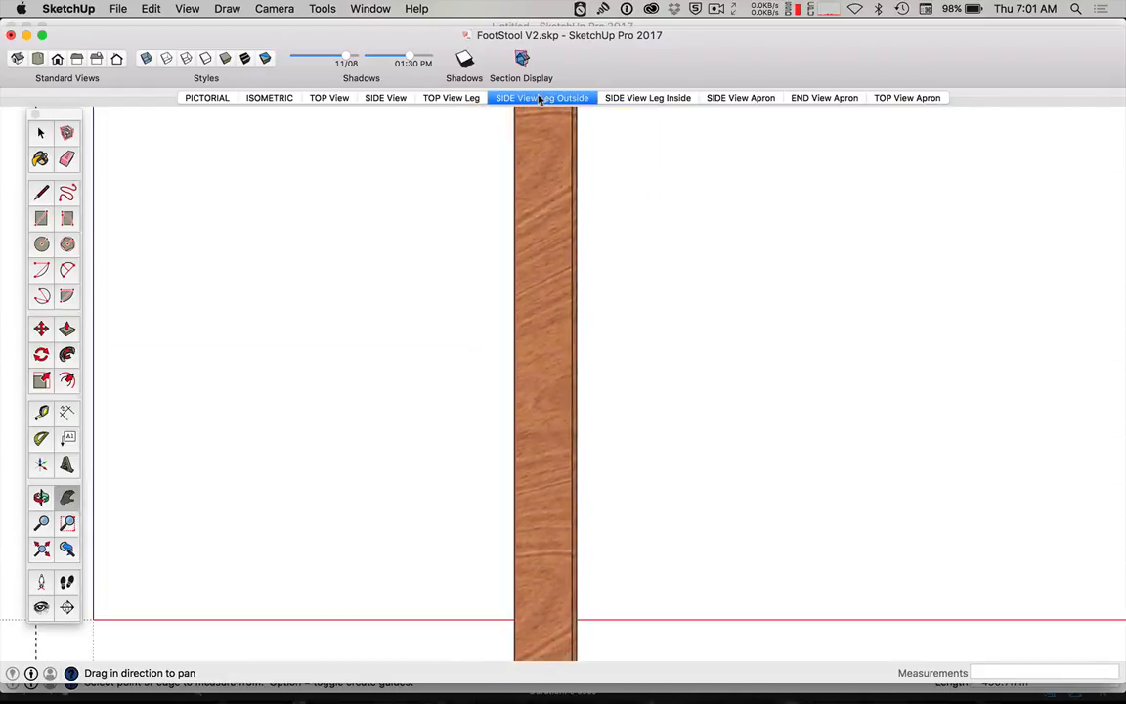
- Show the SIDE View Leg Inside scene and switch to the open Foot Stool Part 1.skp model
click(639, 99)
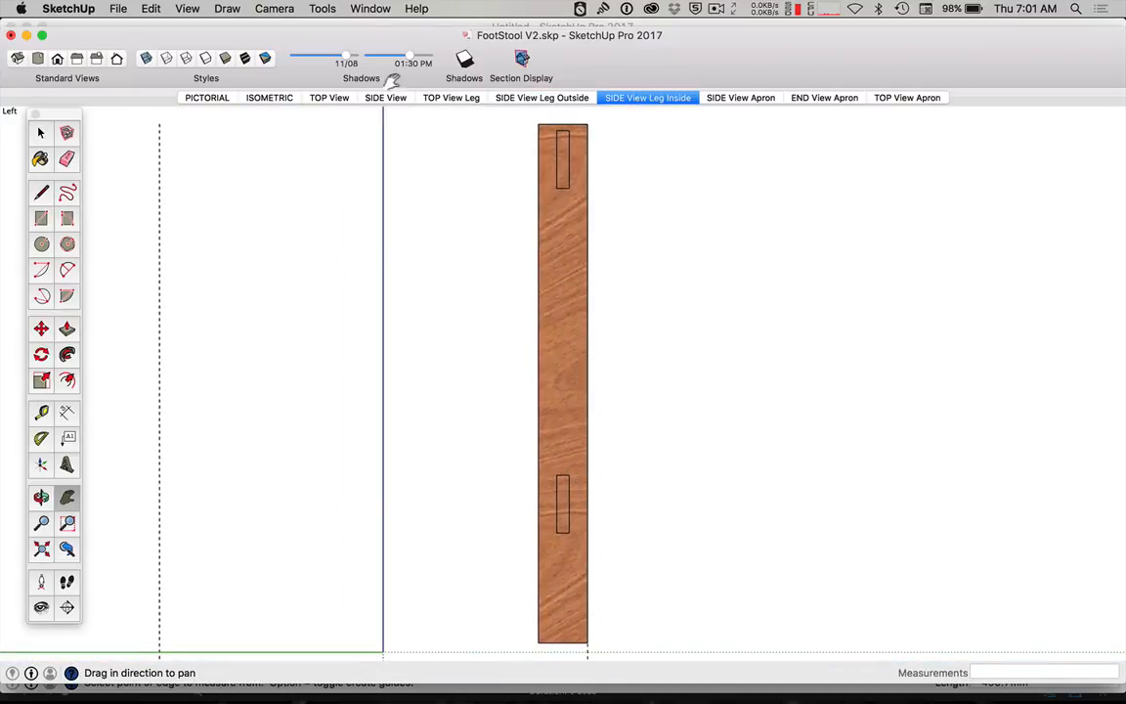
click(370, 8)
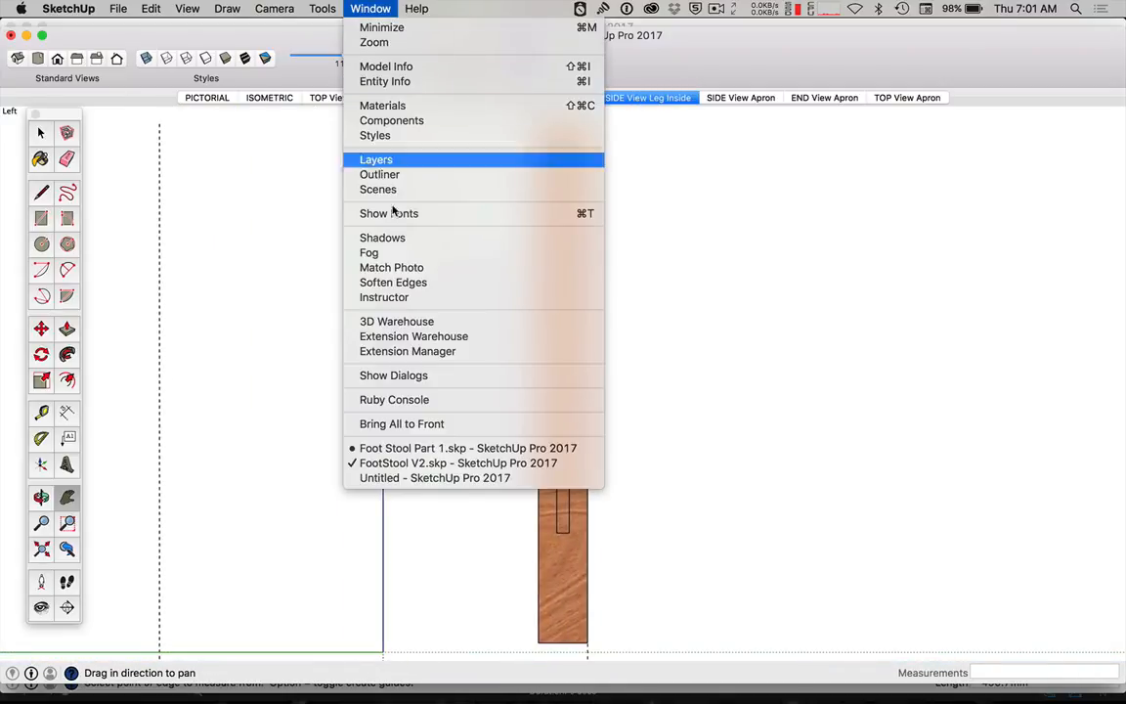
click(456, 448)
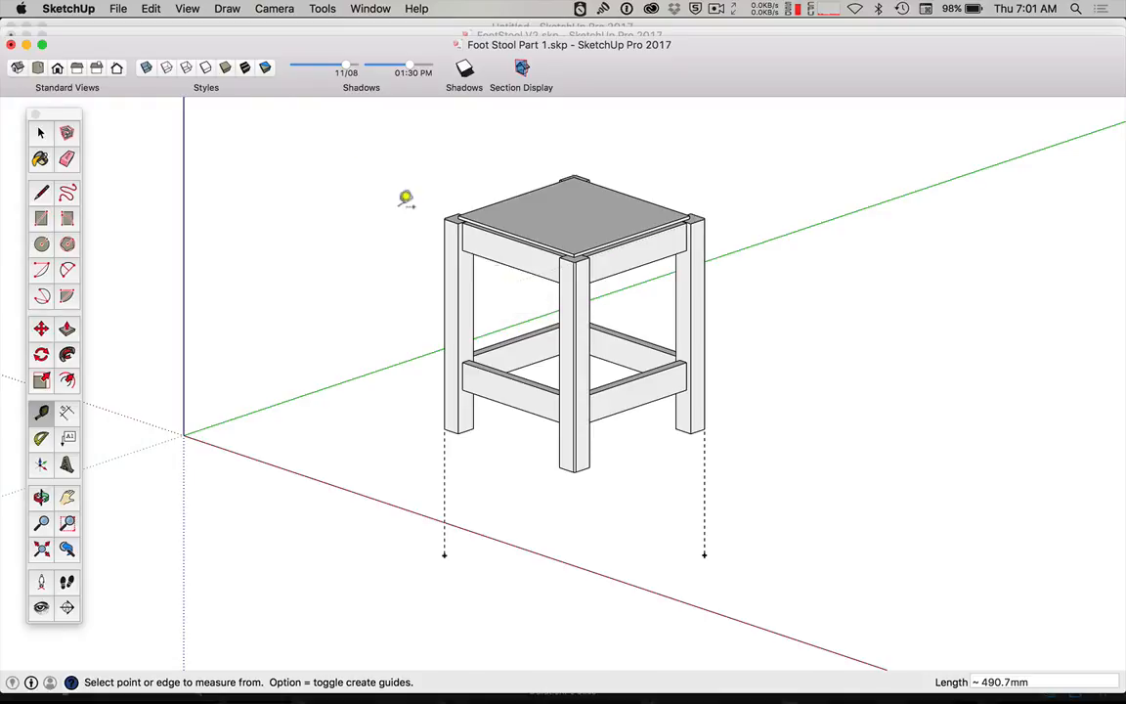
click(262, 7)
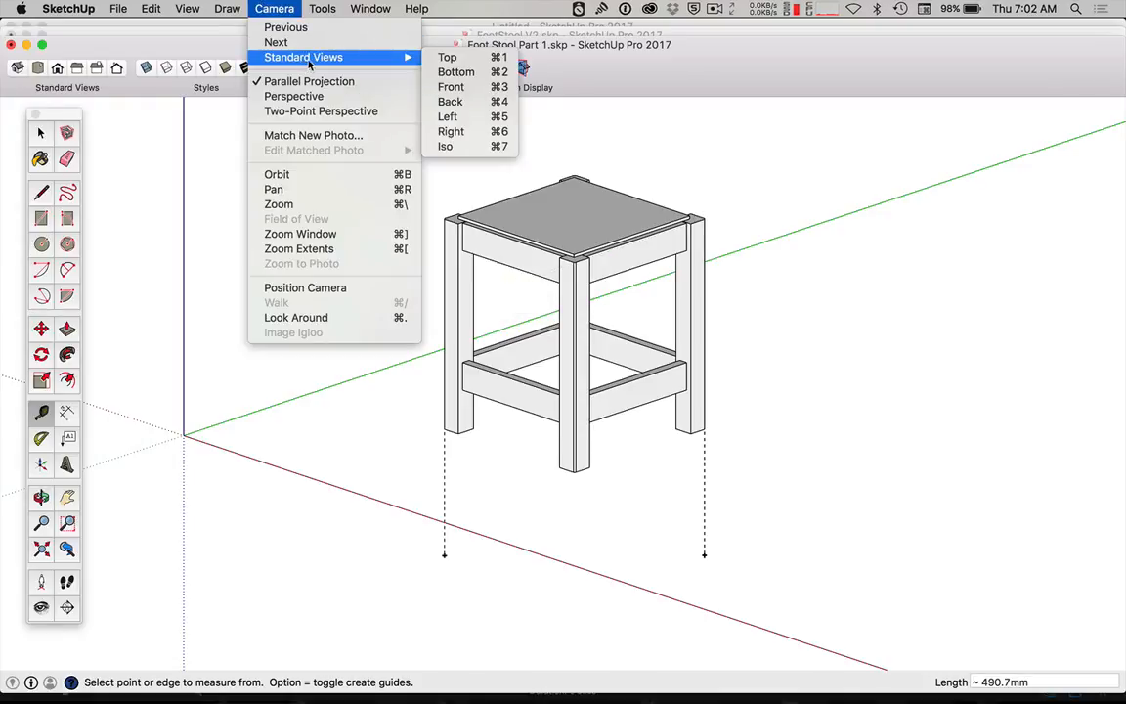
mouse_move(386, 56)
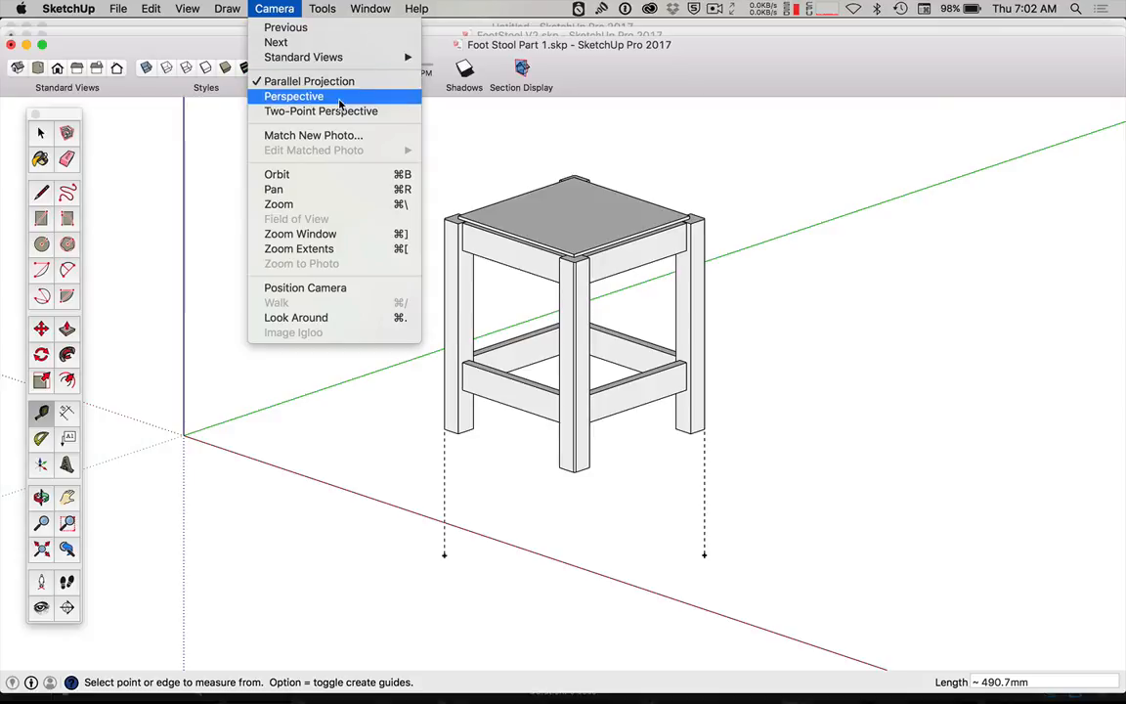
click(199, 188)
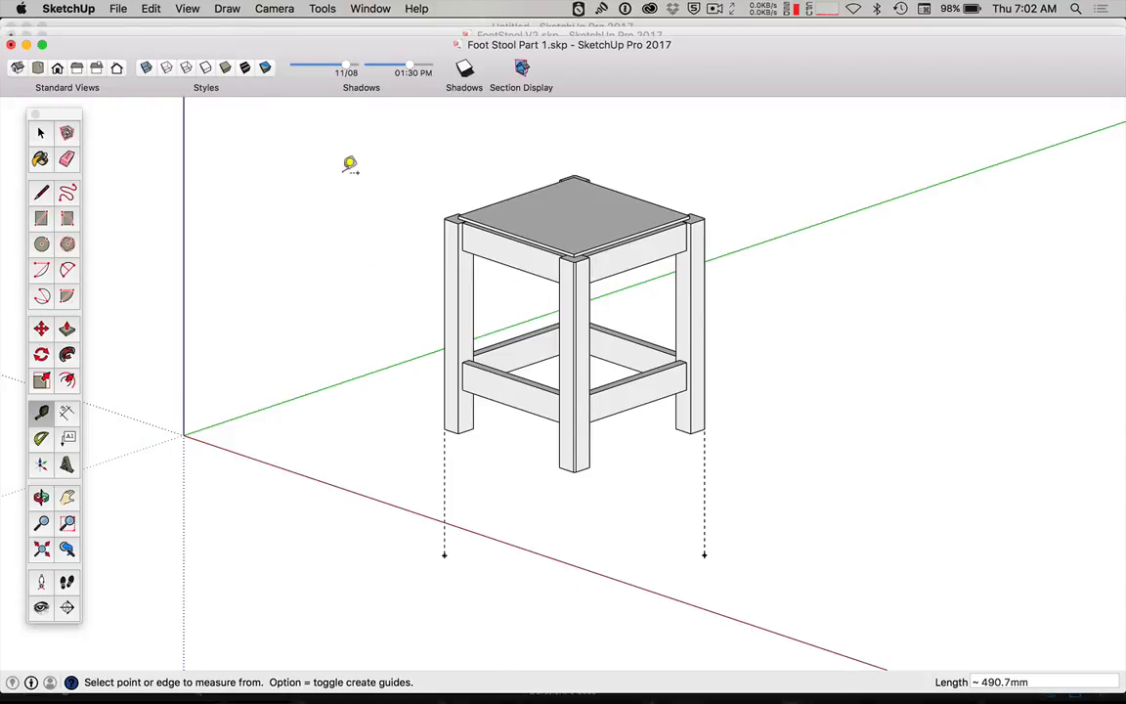
- Hide the guides below the stool legs and show them again
click(186, 8)
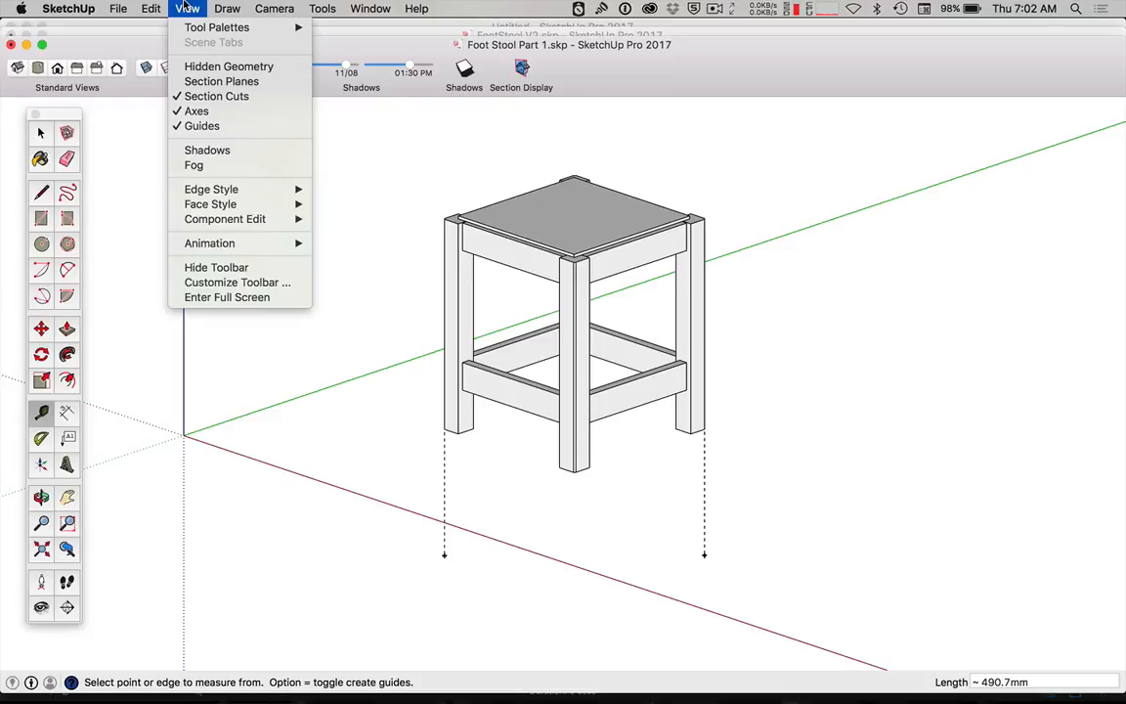
click(213, 128)
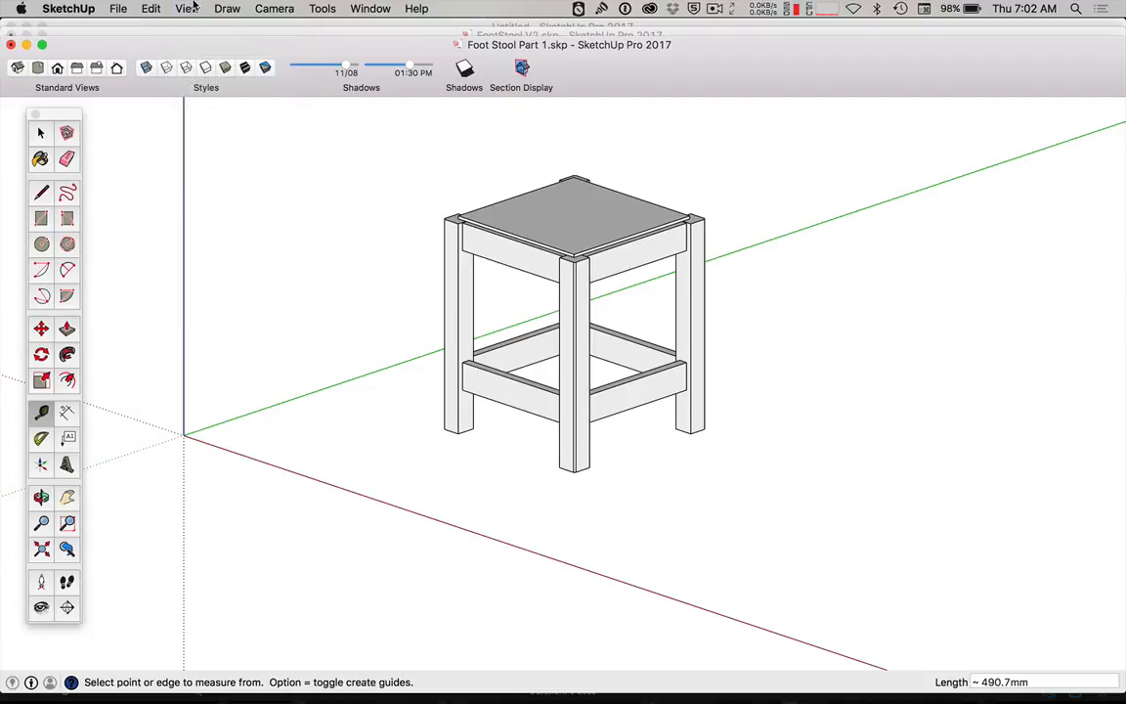
click(187, 7)
click(212, 127)
- Delete all guides from the foot stool model
click(153, 8)
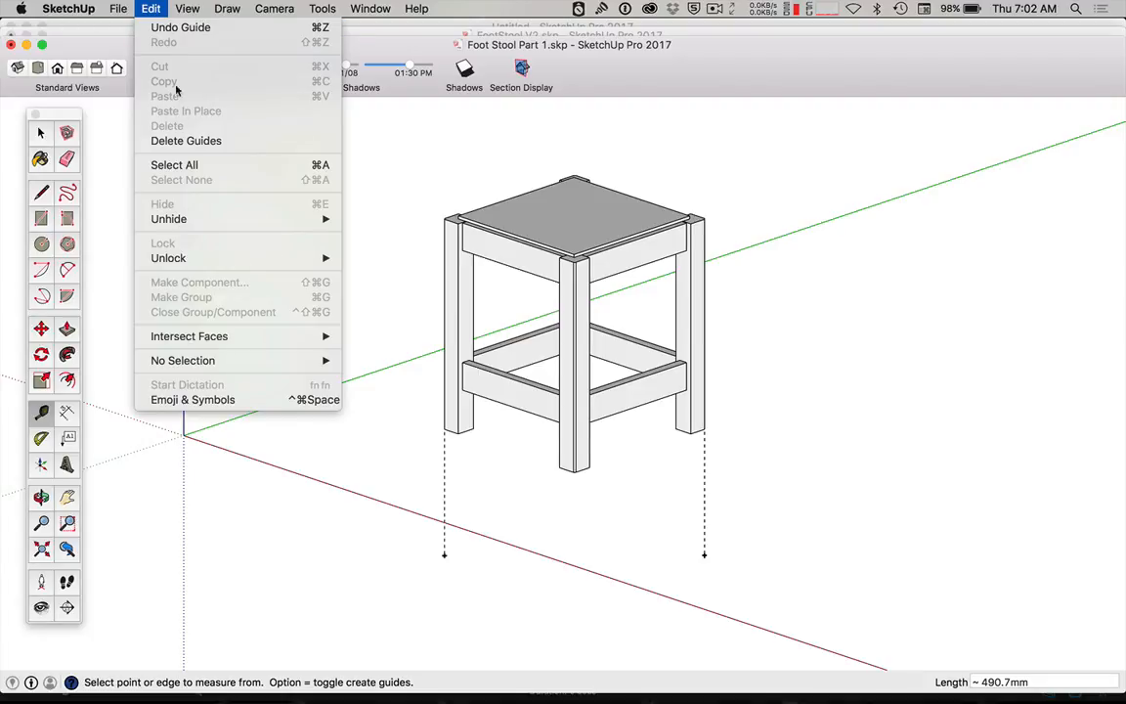
click(227, 143)
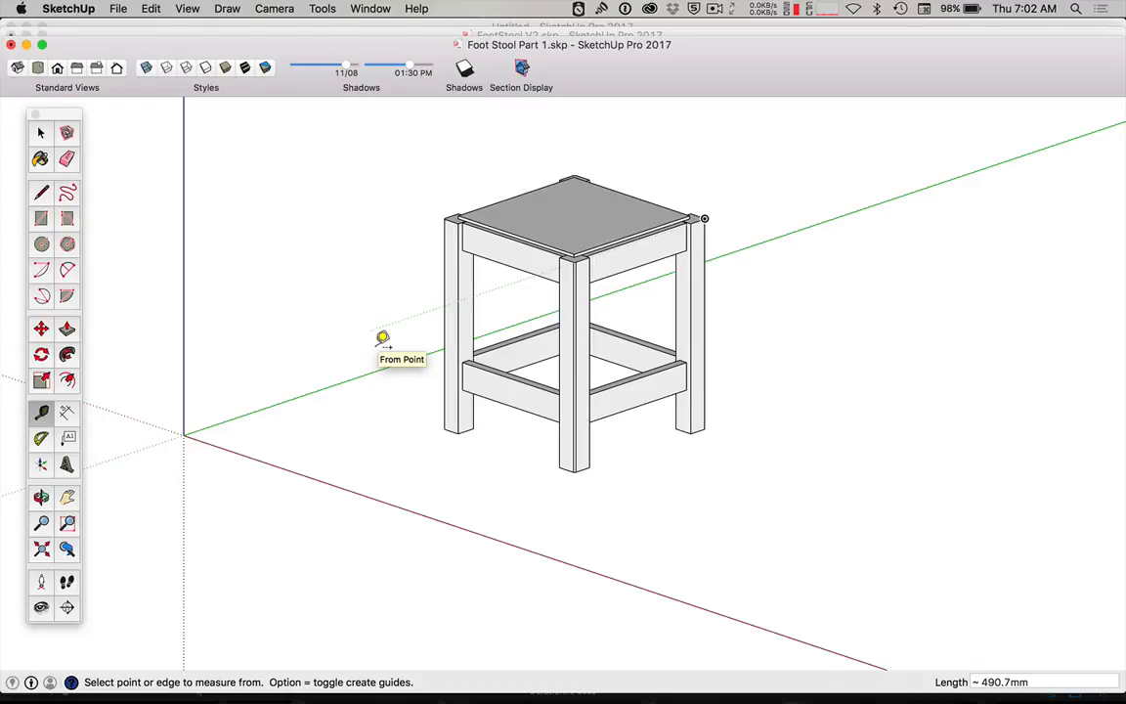
- Open the Scenes manager and toggle its details, leaving the scene name and saved properties shown
click(369, 7)
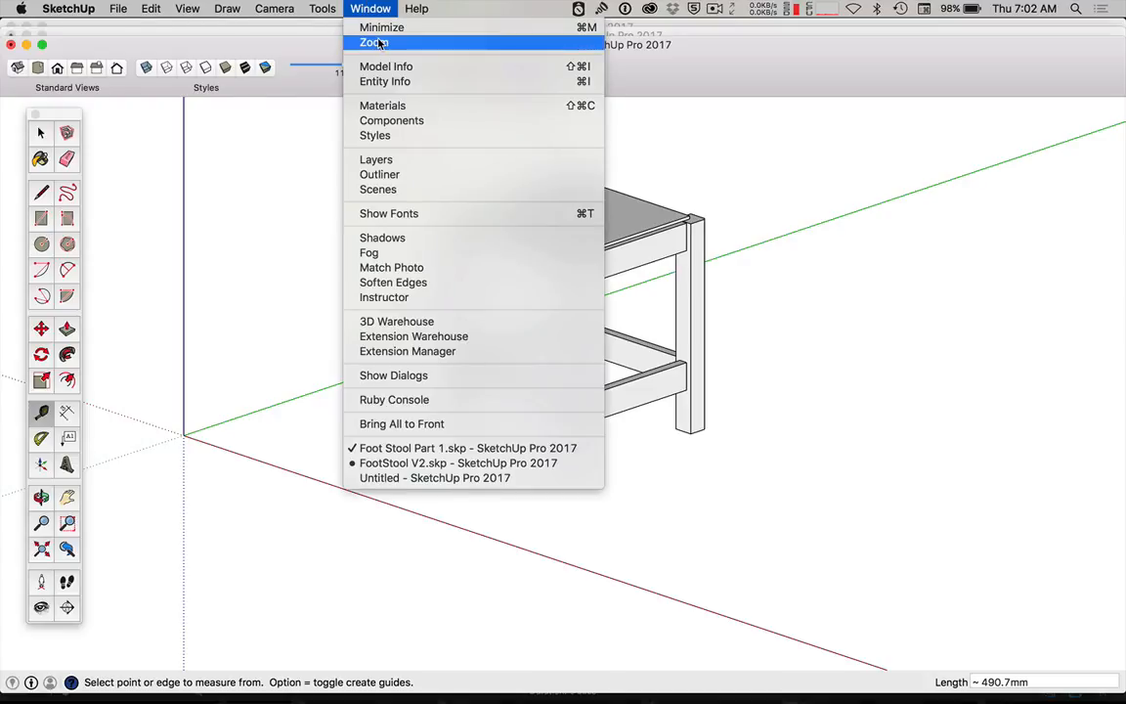
click(435, 199)
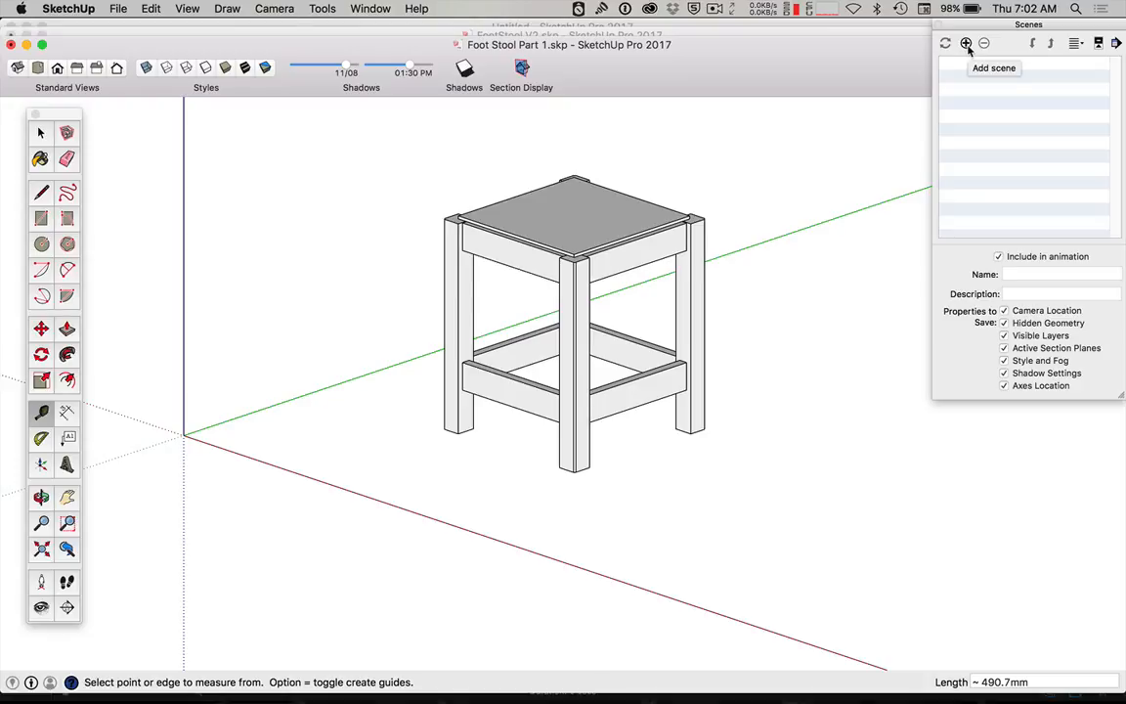
click(1100, 44)
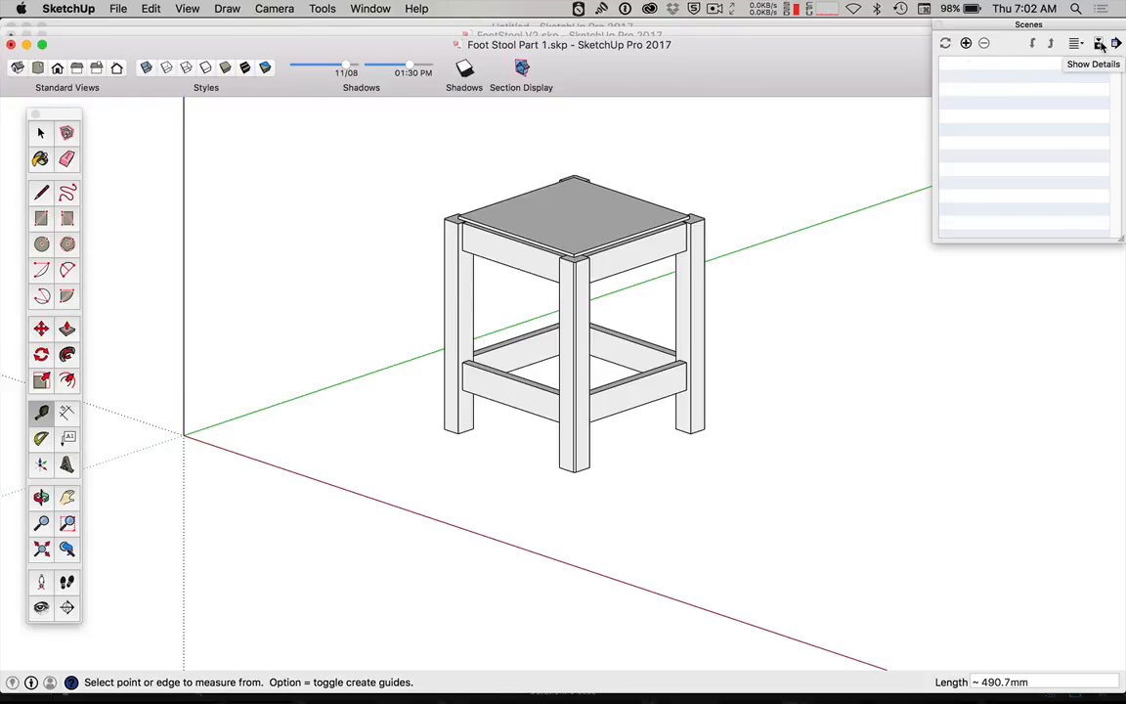
click(1100, 44)
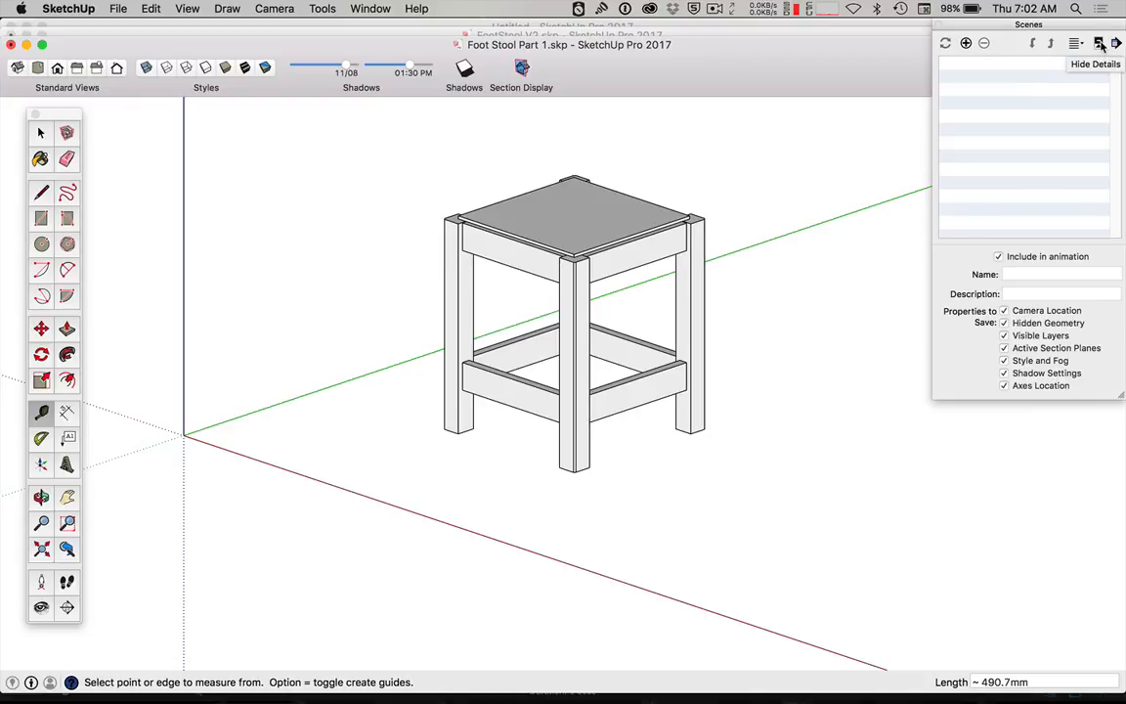
click(1100, 44)
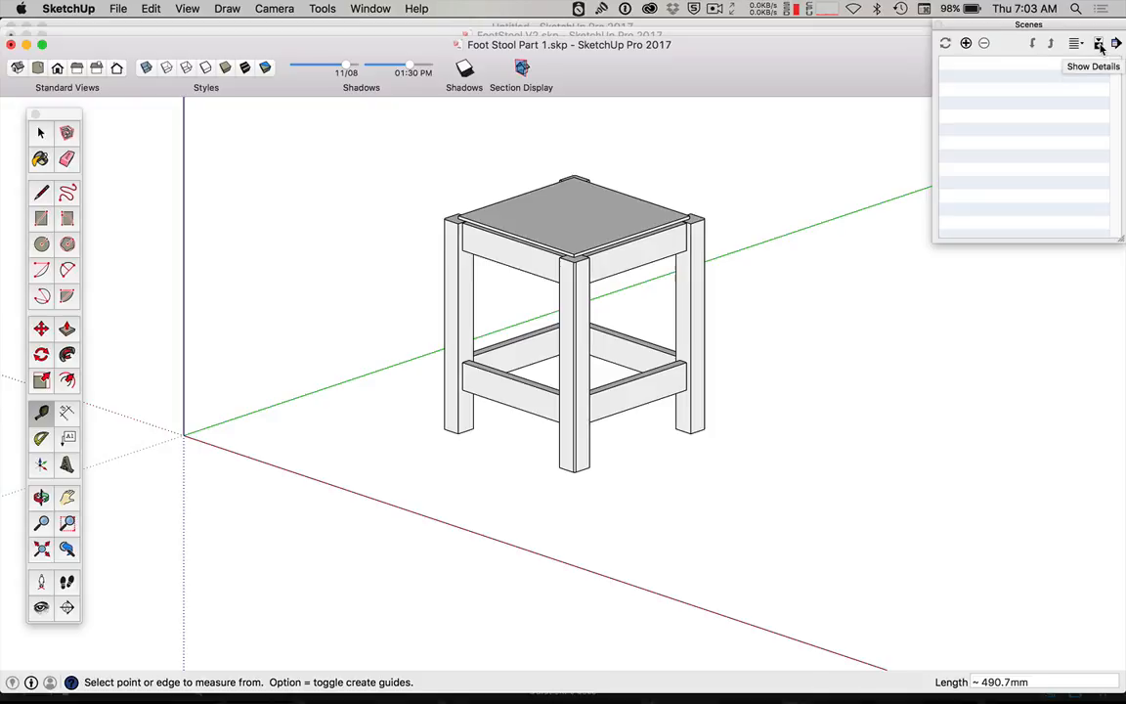
click(1100, 44)
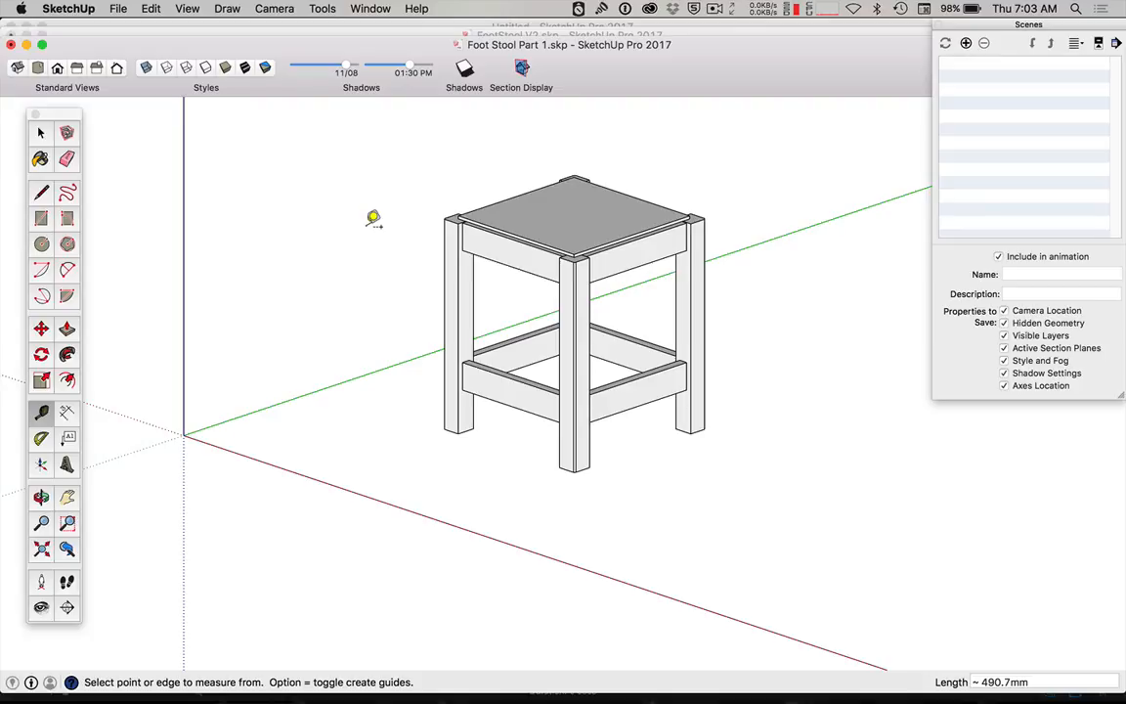
- Switch the camera to Perspective, apply the Iso standard view and orbit to an angled view of the whole stool
click(224, 10)
mouse_move(272, 10)
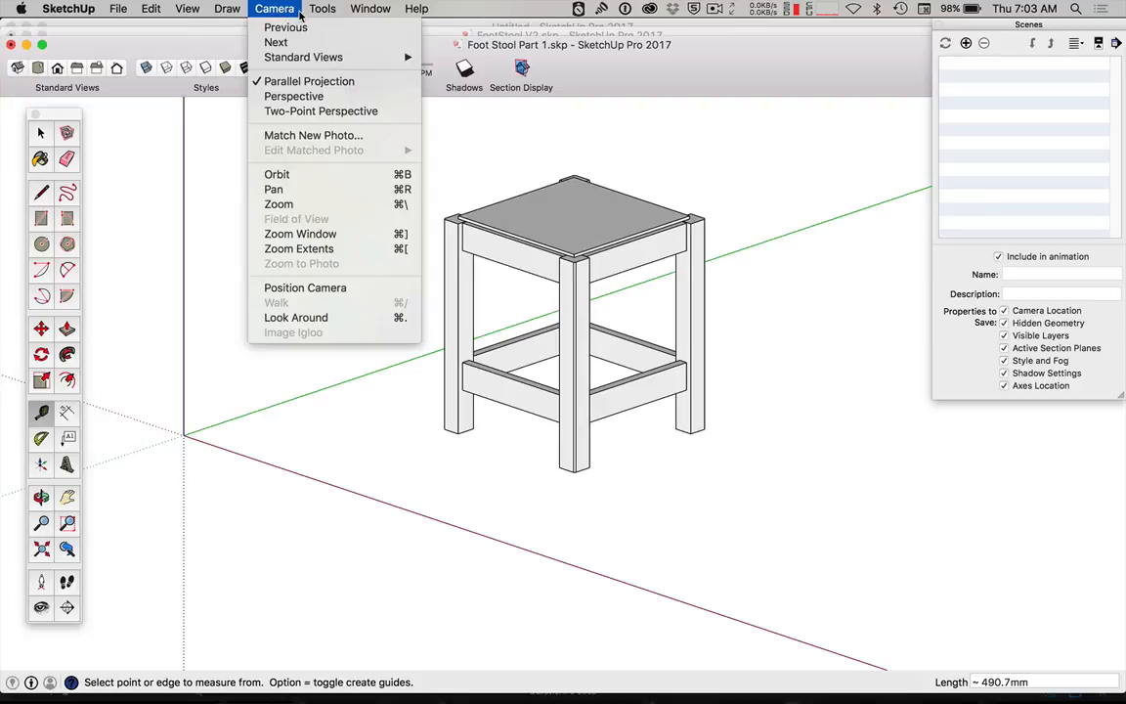
click(293, 96)
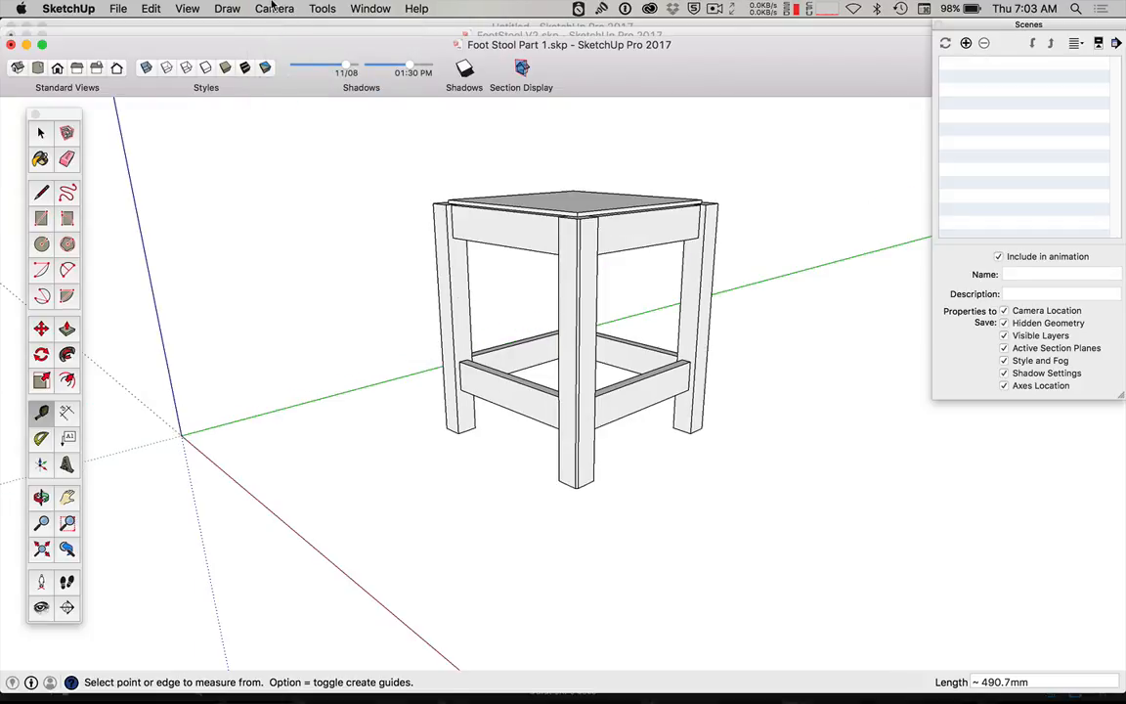
click(274, 7)
mouse_move(366, 62)
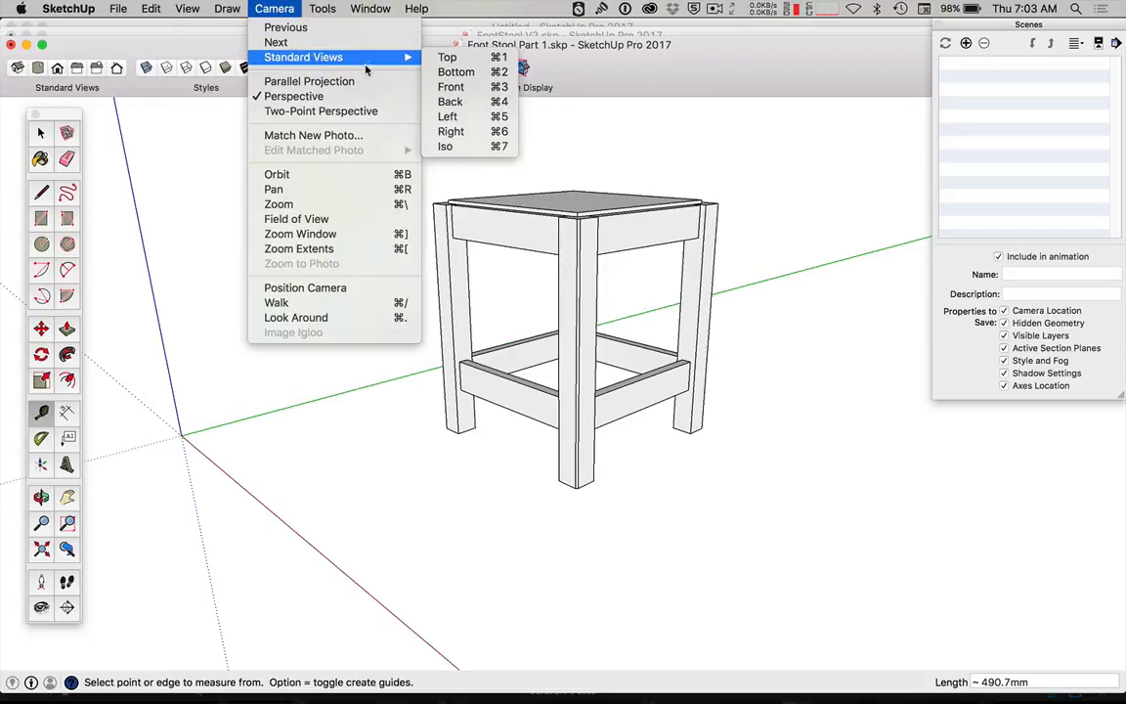
click(447, 147)
key(o)
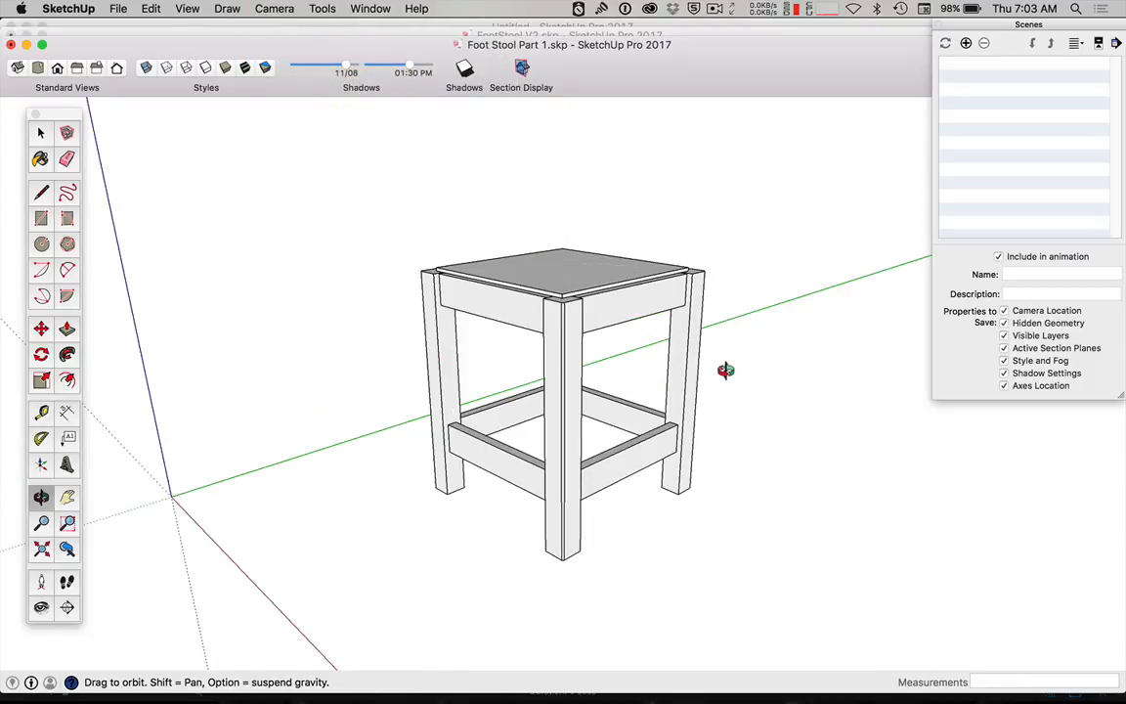
drag(725, 370, 586, 401)
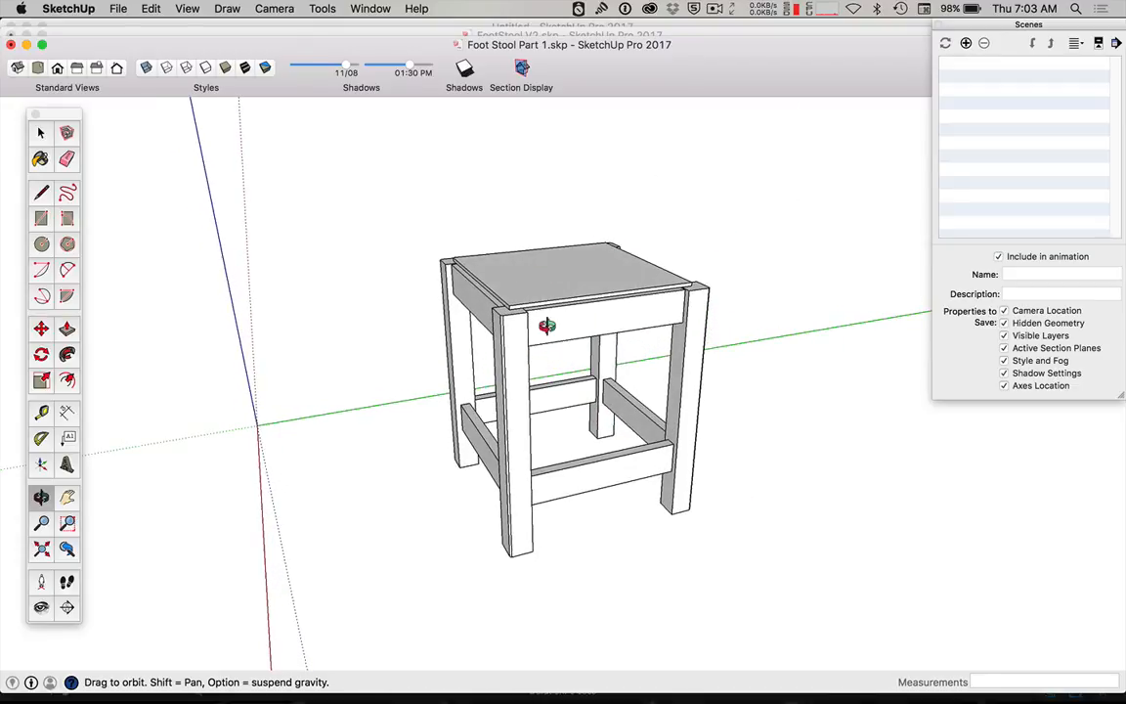
- Add a scene of the current perspective view and name it PICTORIAL
click(966, 44)
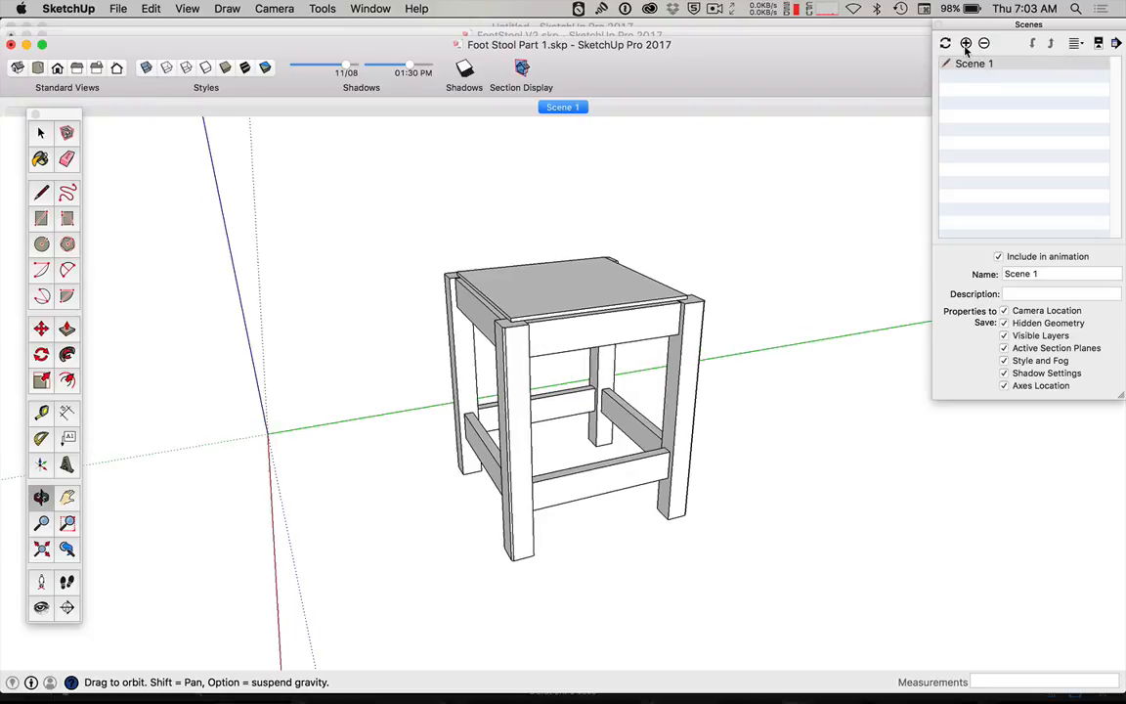
click(1038, 275)
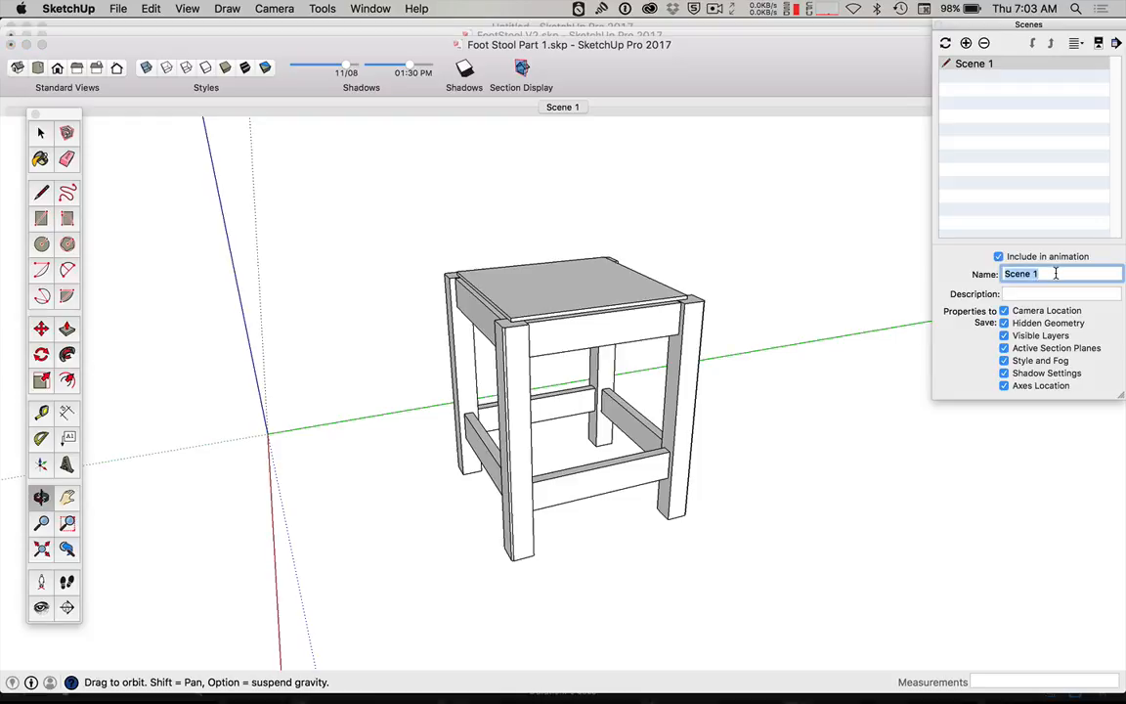
text(PICTORIAL)
key(Return)
click(635, 184)
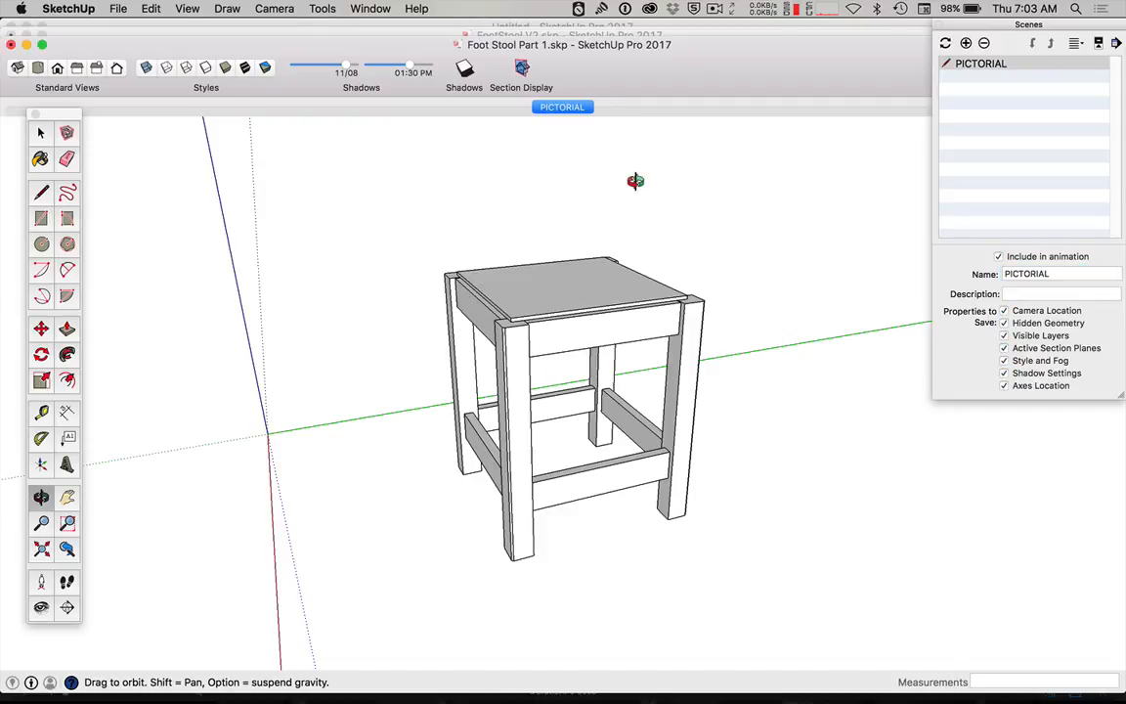
- Set the camera to Parallel Projection and show the whole stool large in the standard Top view
click(262, 8)
click(275, 82)
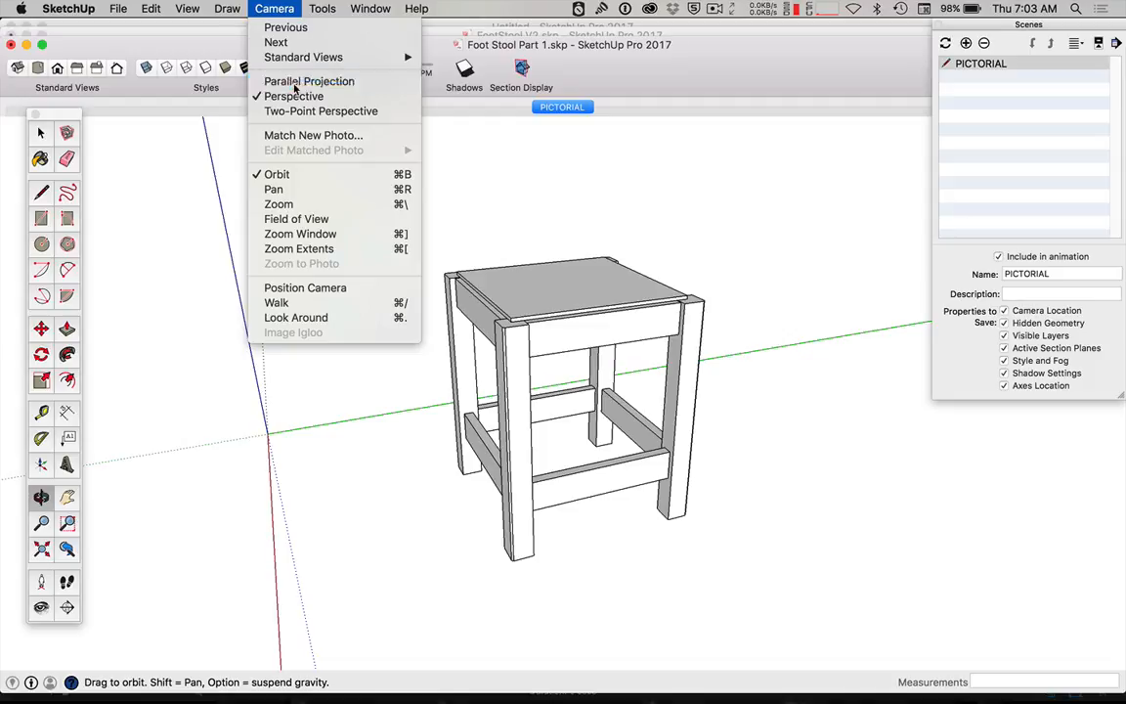
click(277, 8)
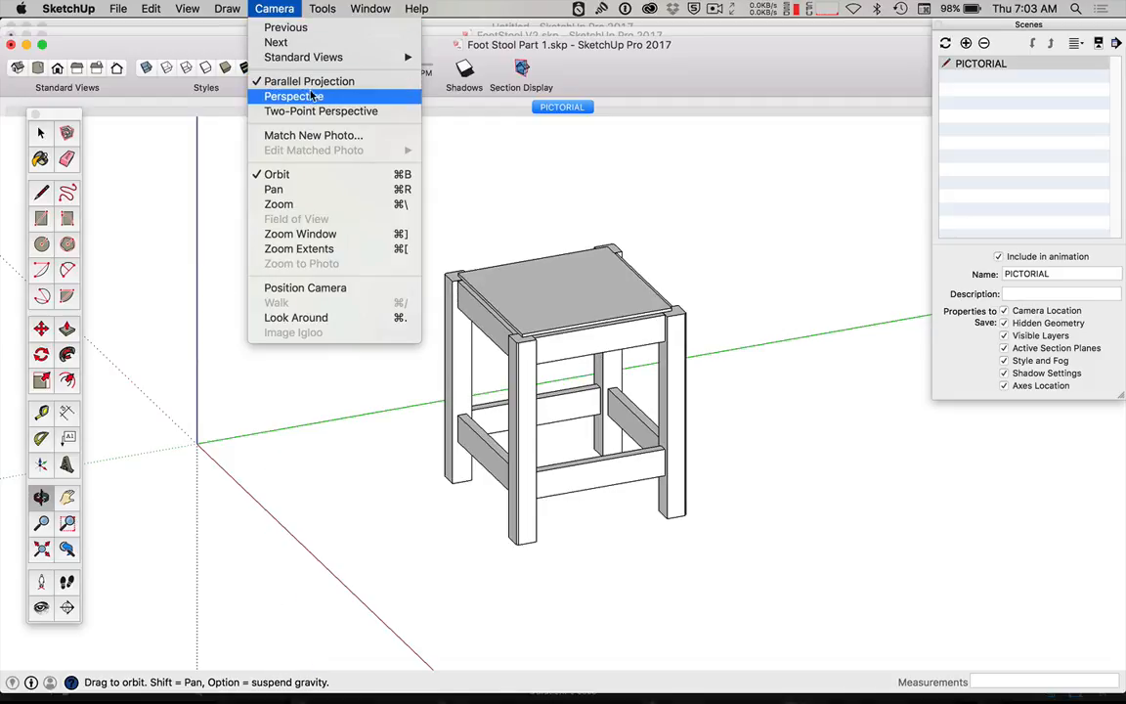
mouse_move(391, 56)
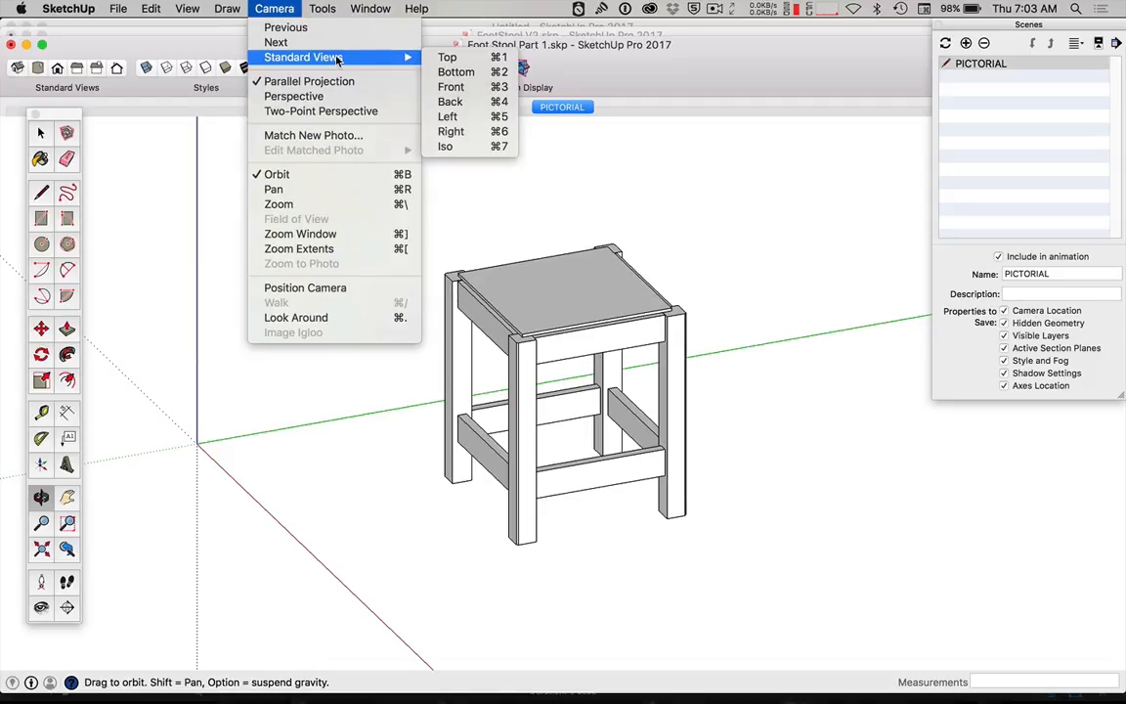
click(469, 60)
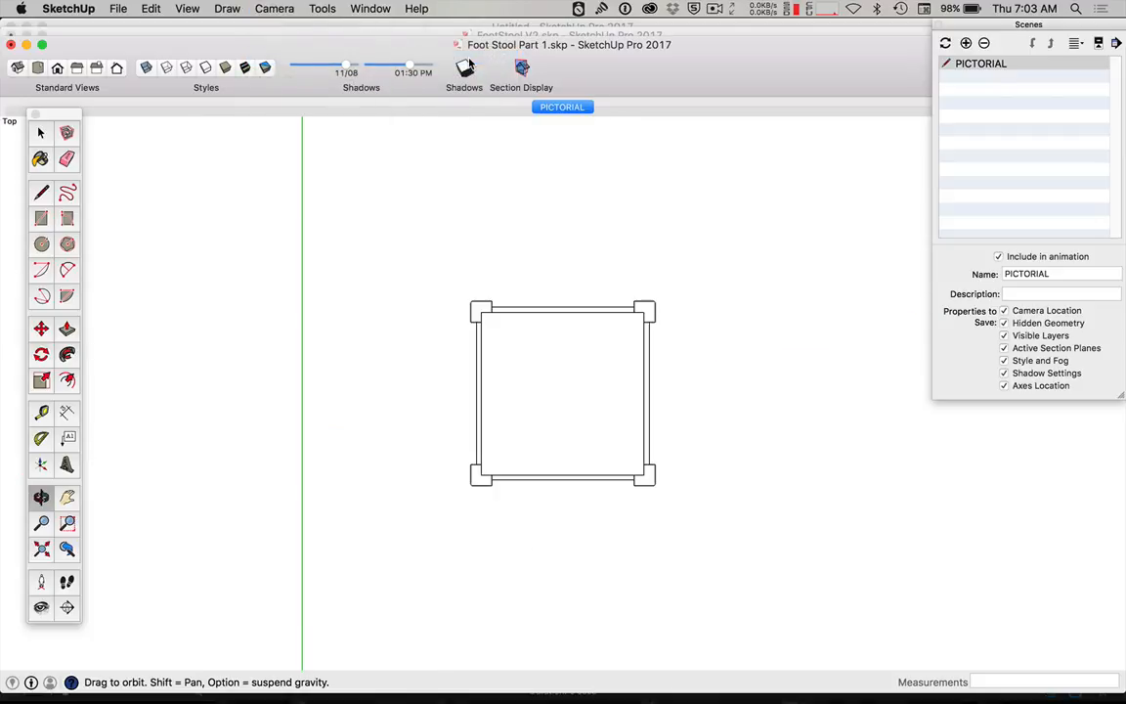
scroll(593, 366, up, 5)
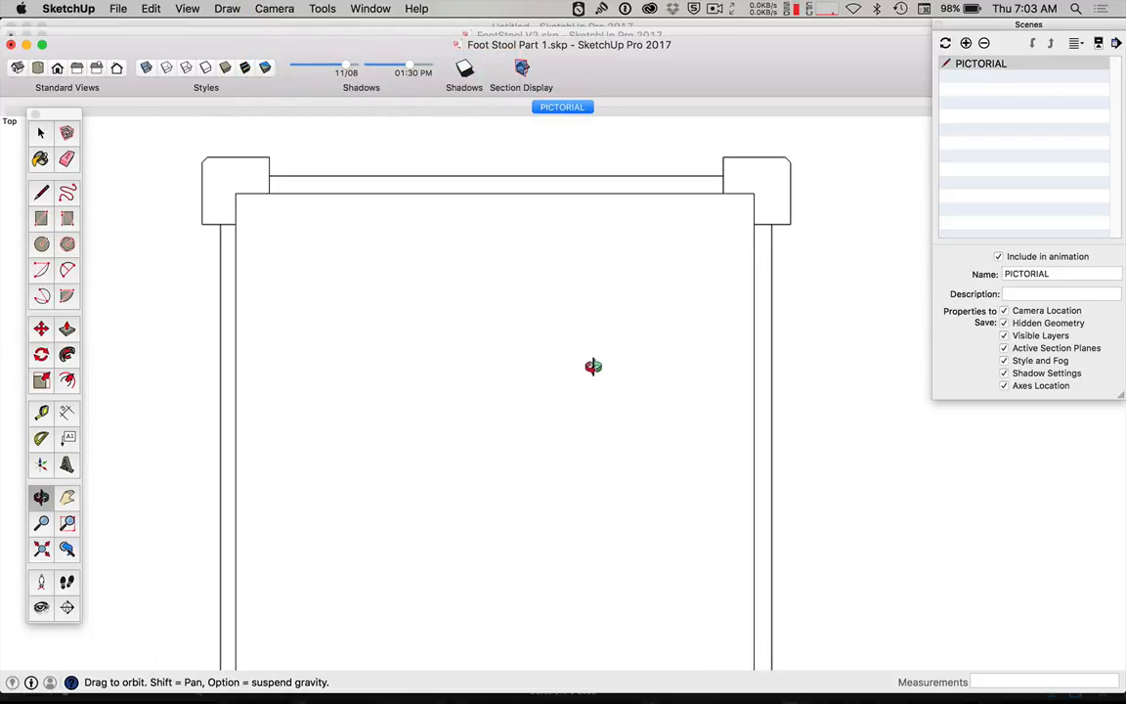
scroll(594, 366, down, 2)
key(space)
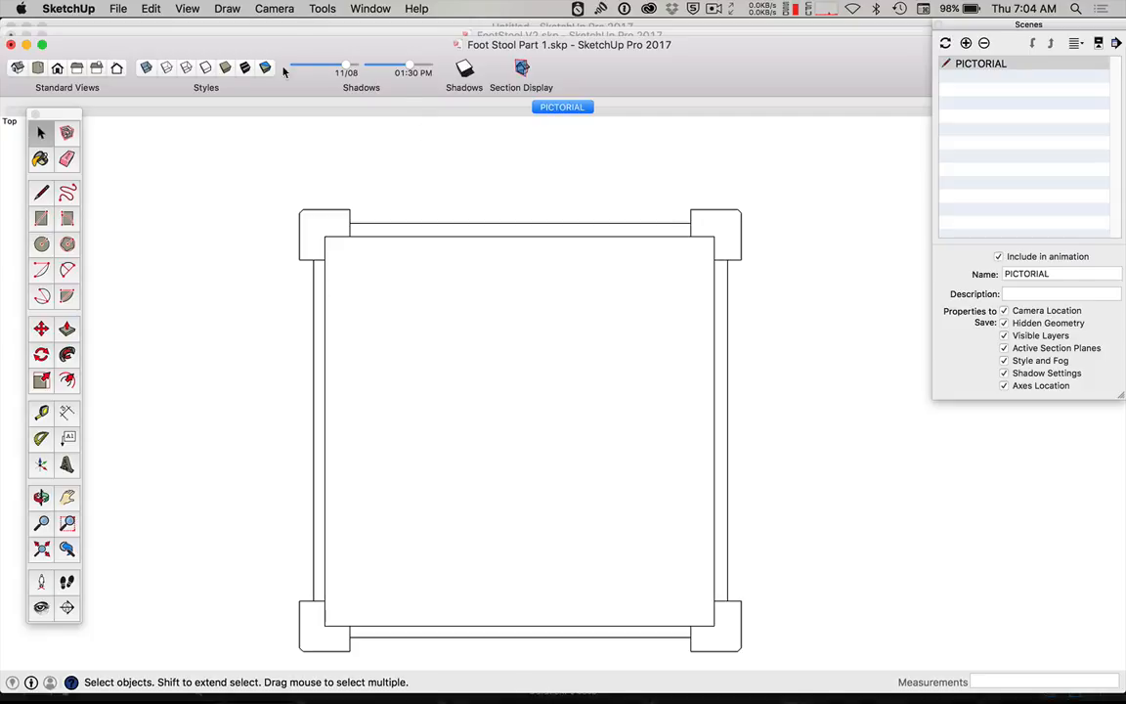
- Orbit from the Top view to an angled view of the stool and hide the square seat panel group
key(o)
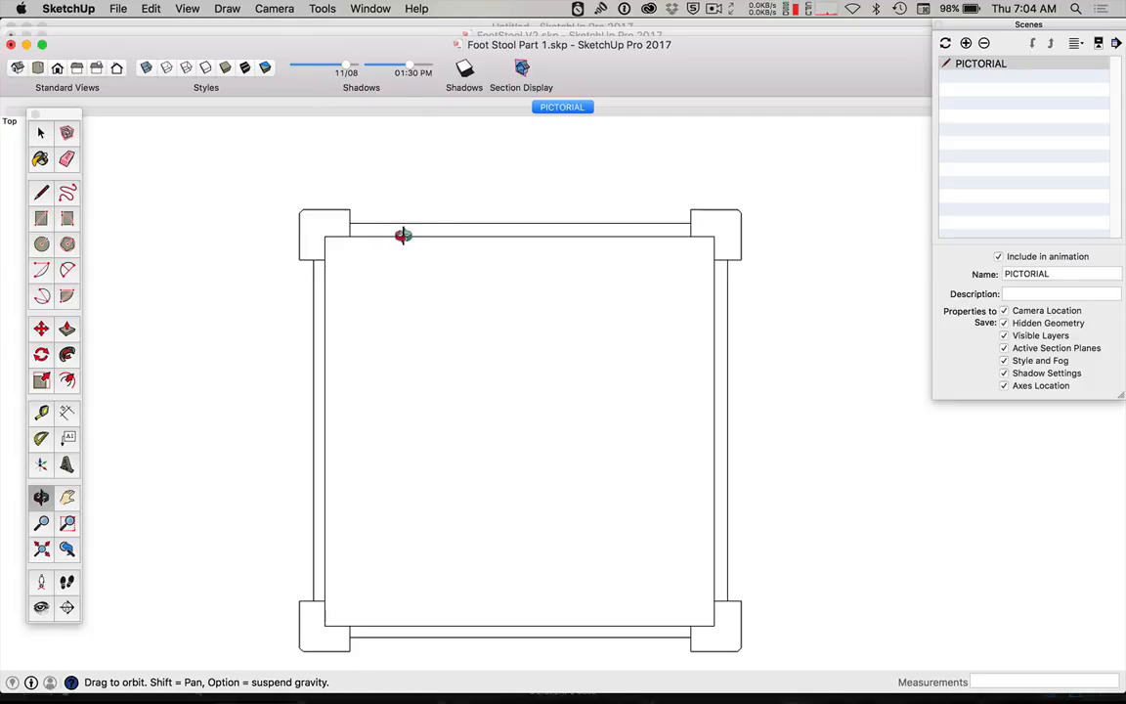
drag(403, 236, 461, 276)
key(space)
click(444, 328)
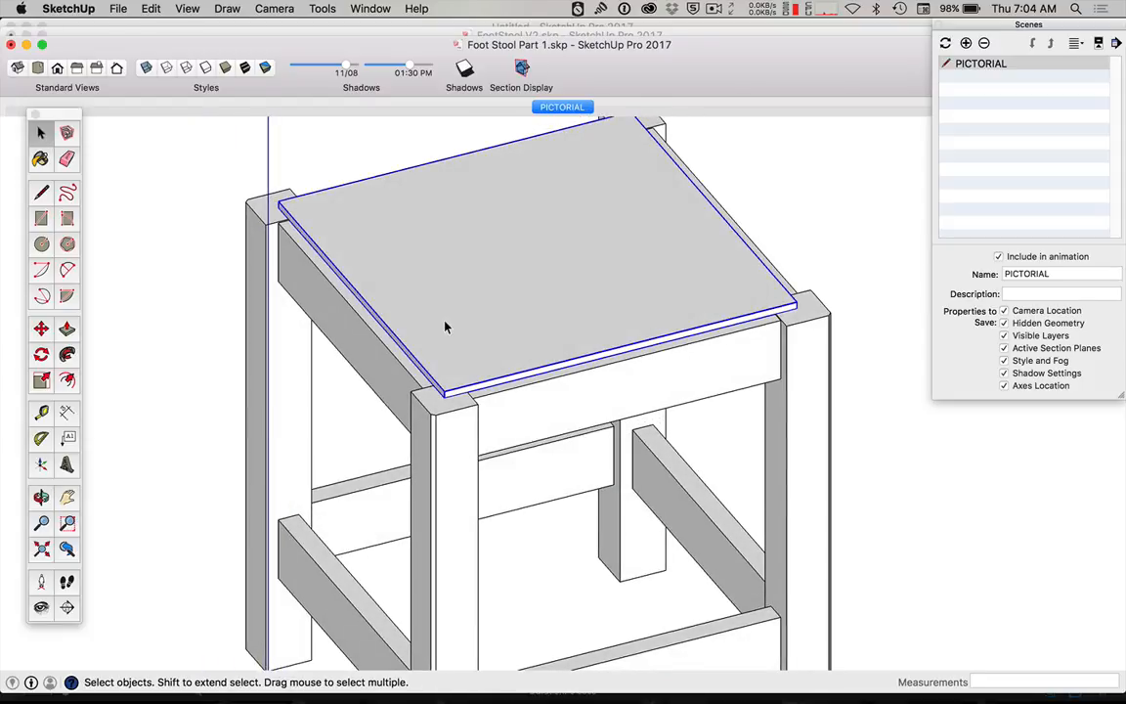
click(185, 10)
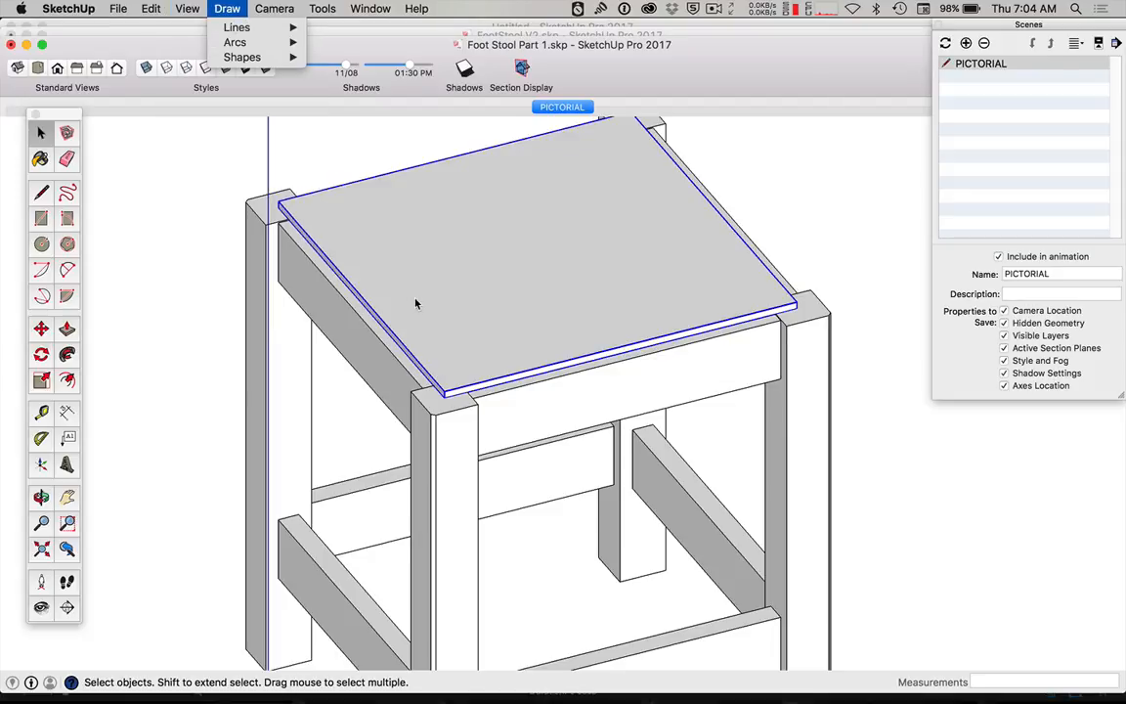
click(481, 286)
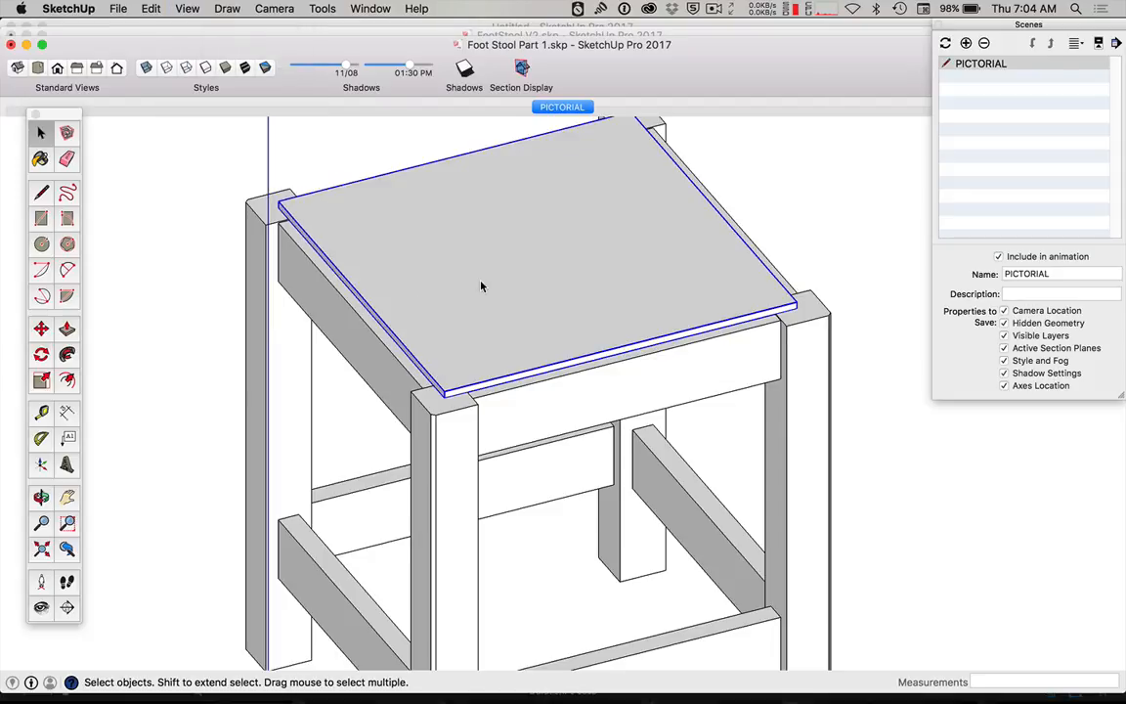
right_click(482, 285)
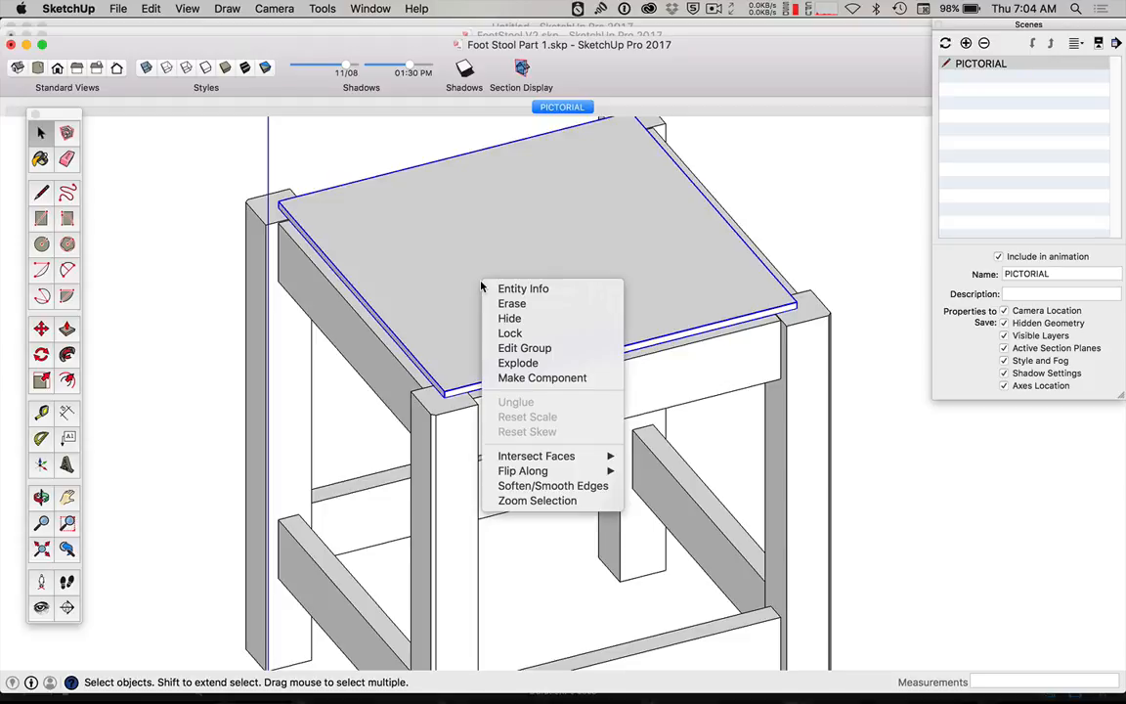
click(542, 320)
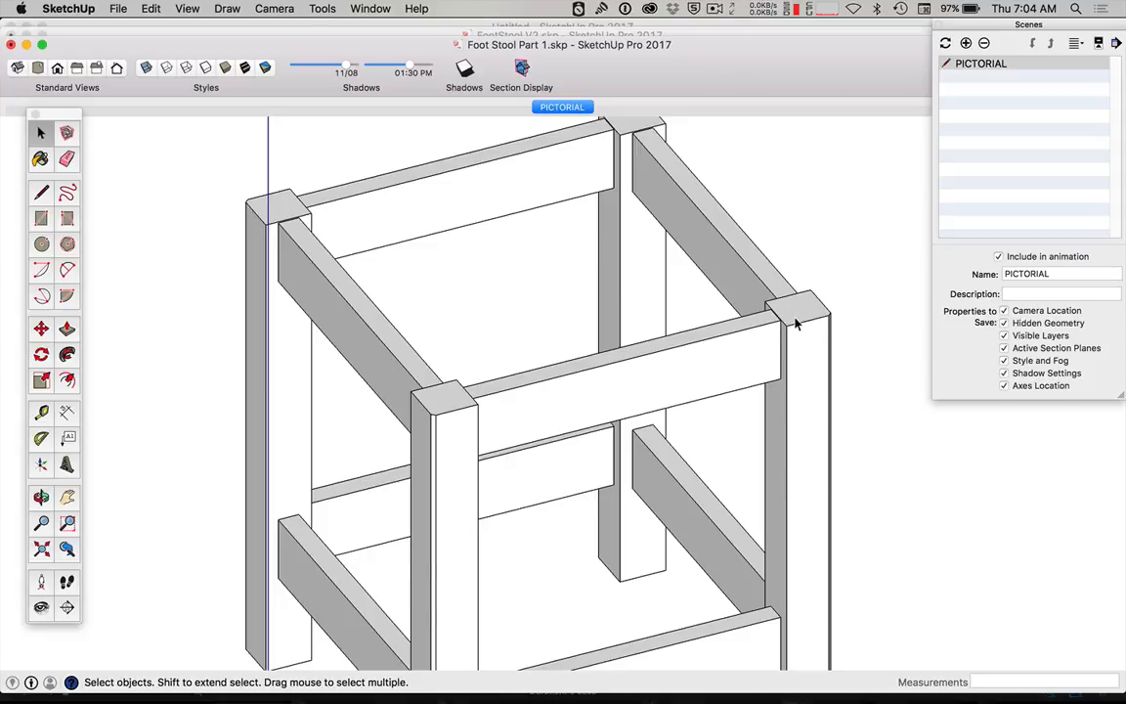
- Return to the standard Top view of the open frame and add a scene of it named TOP
click(270, 11)
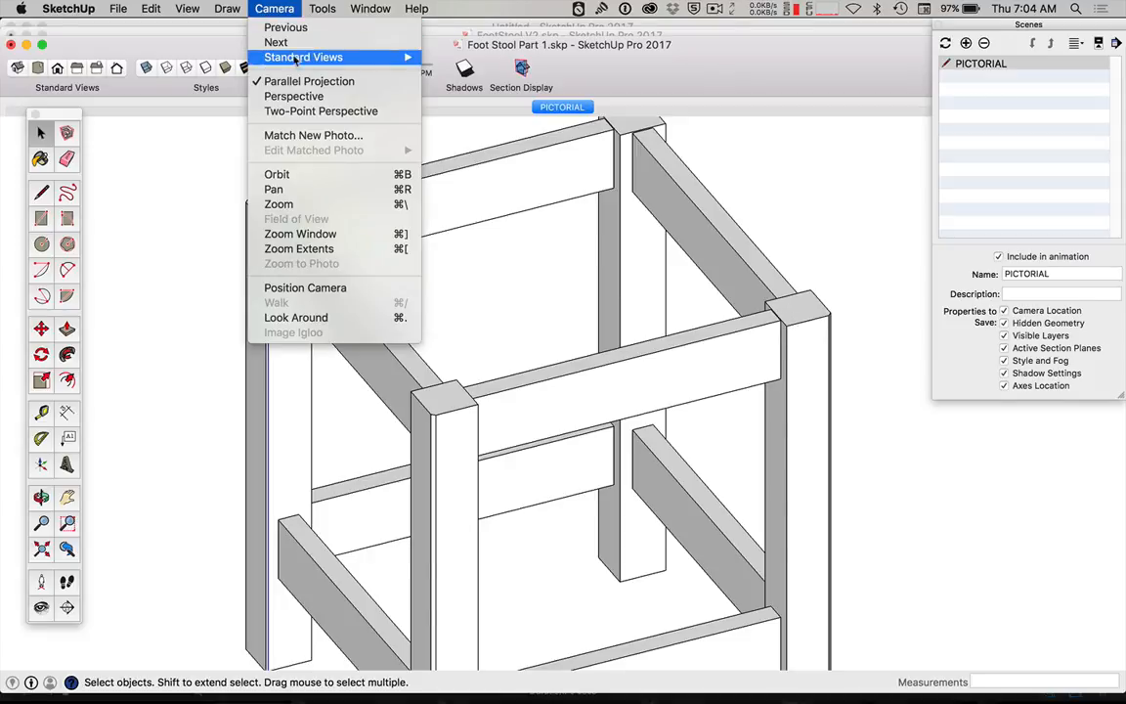
mouse_move(274, 59)
click(485, 59)
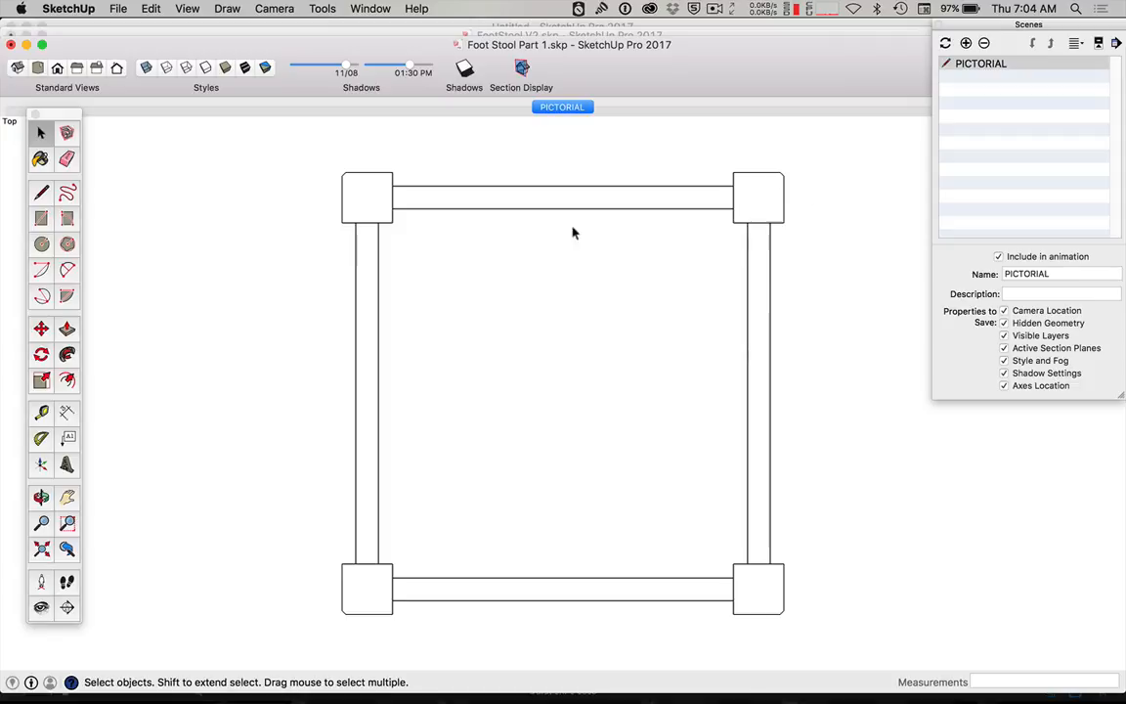
click(966, 44)
triple_click(1050, 274)
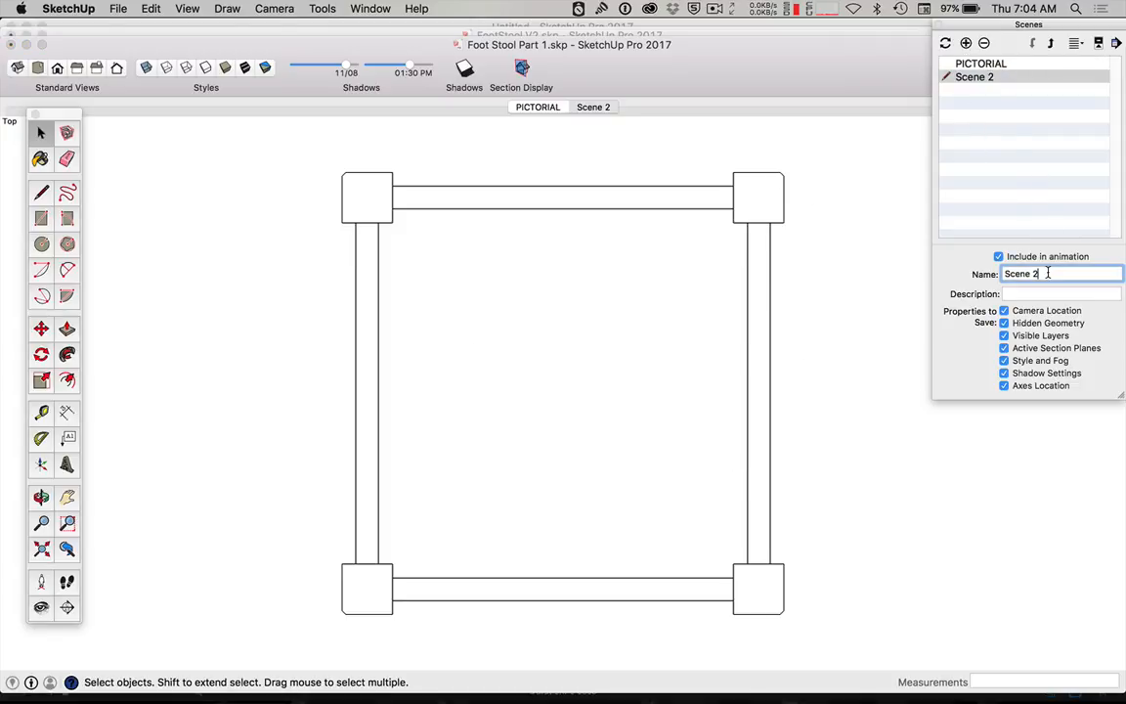
text(TOP)
key(Return)
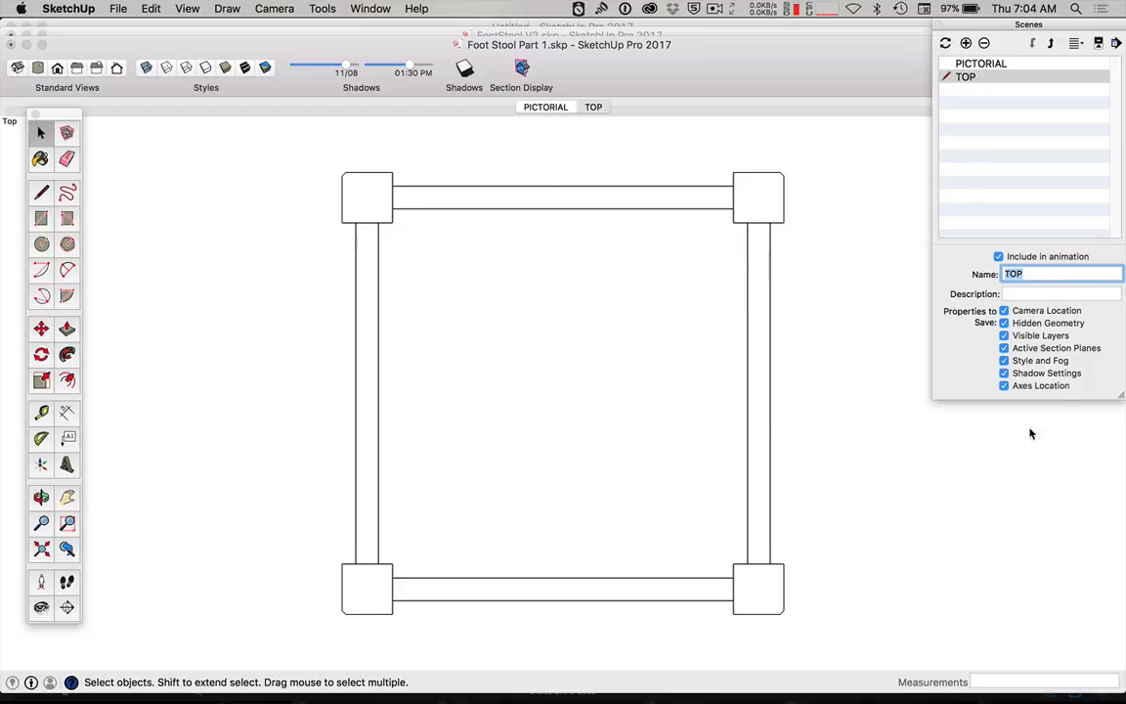
click(783, 419)
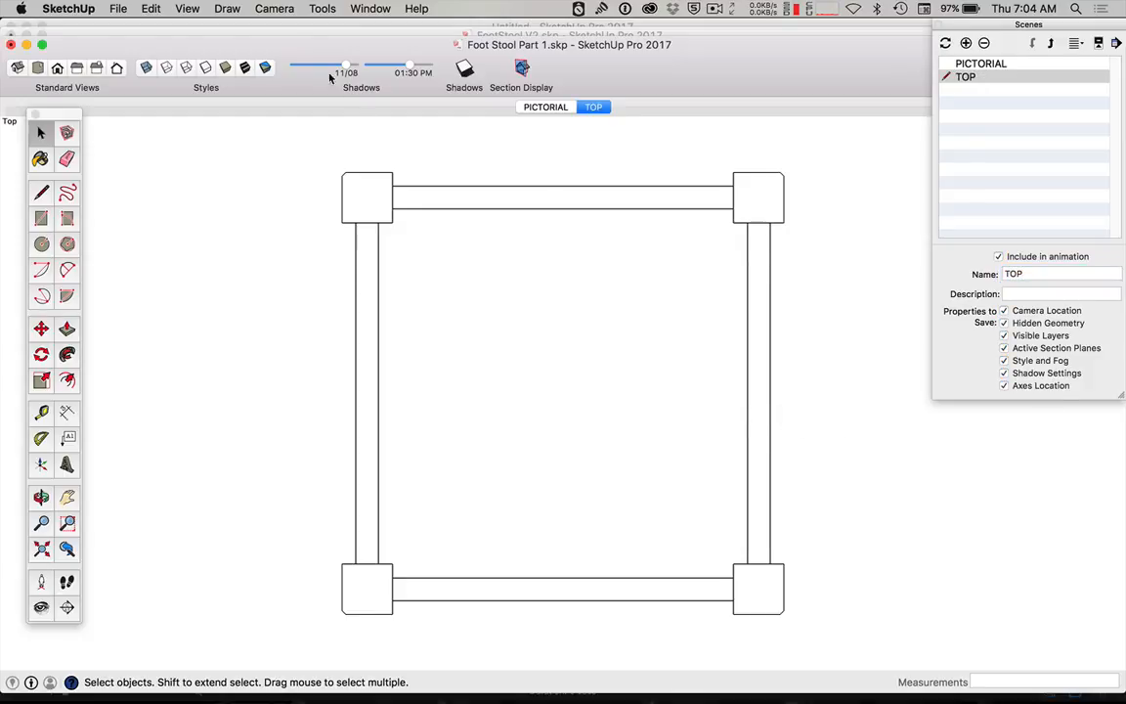
- Show the stool frame in the standard Iso view, fitting the whole frame within the drawing area
click(275, 9)
mouse_move(337, 57)
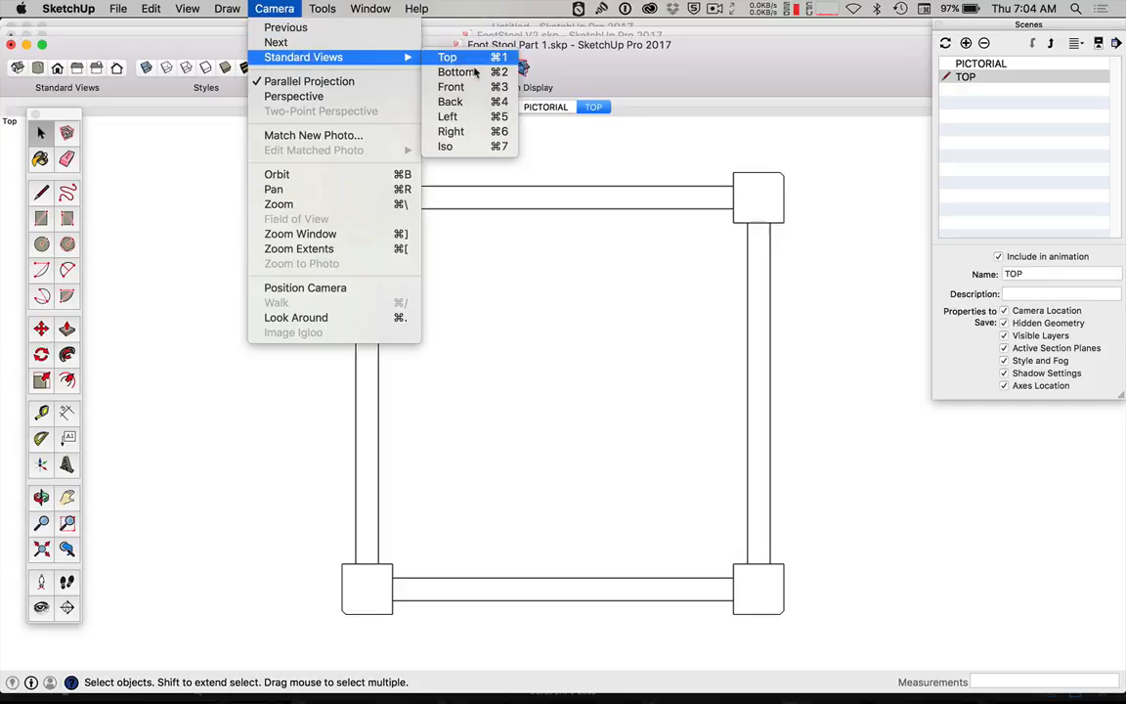
click(479, 147)
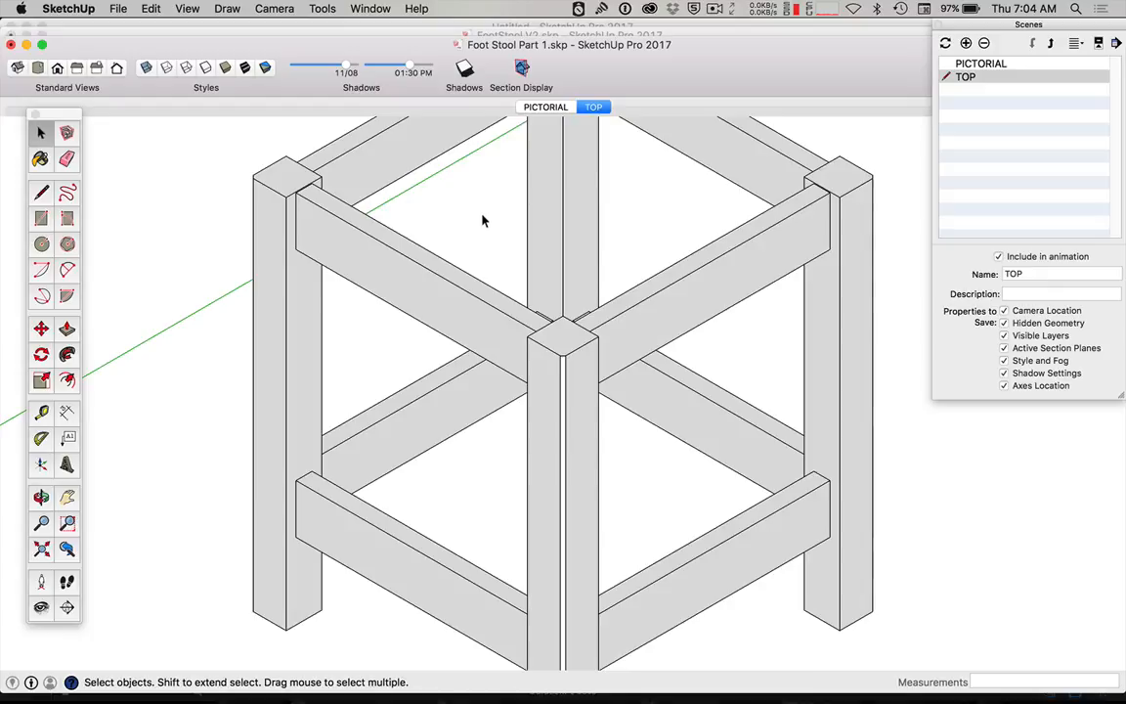
scroll(483, 219, down, 4)
key(h)
drag(473, 221, 474, 288)
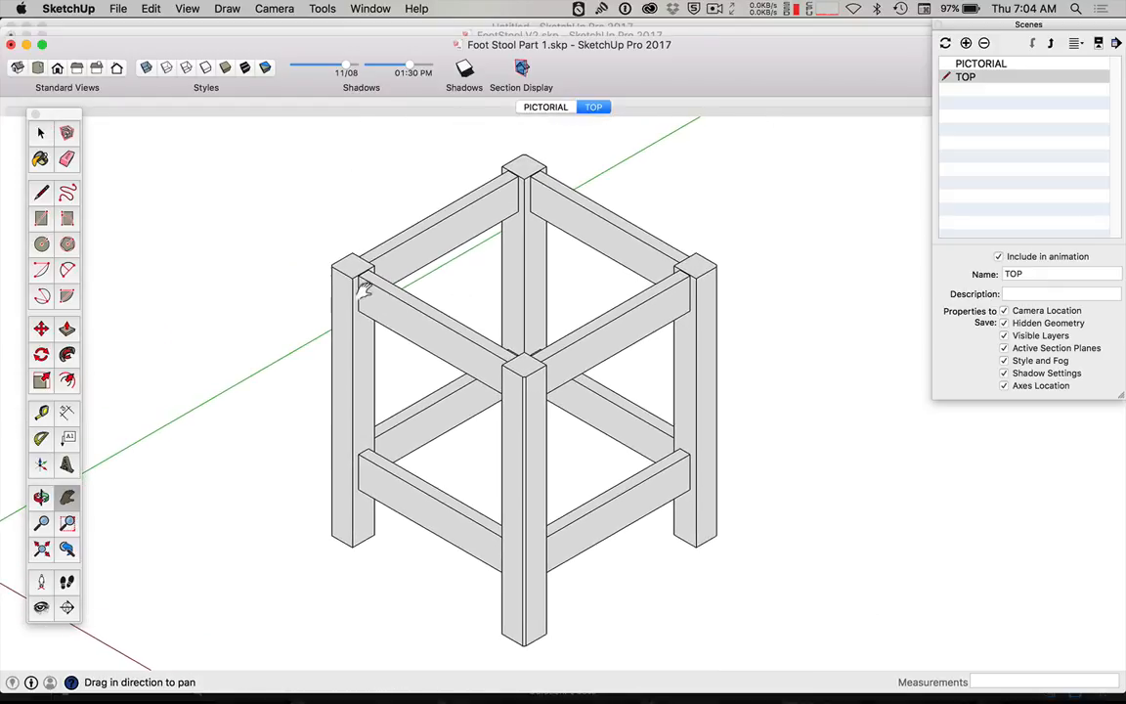
- Try the Iso view in Perspective and set the camera back to Parallel Projection
click(262, 9)
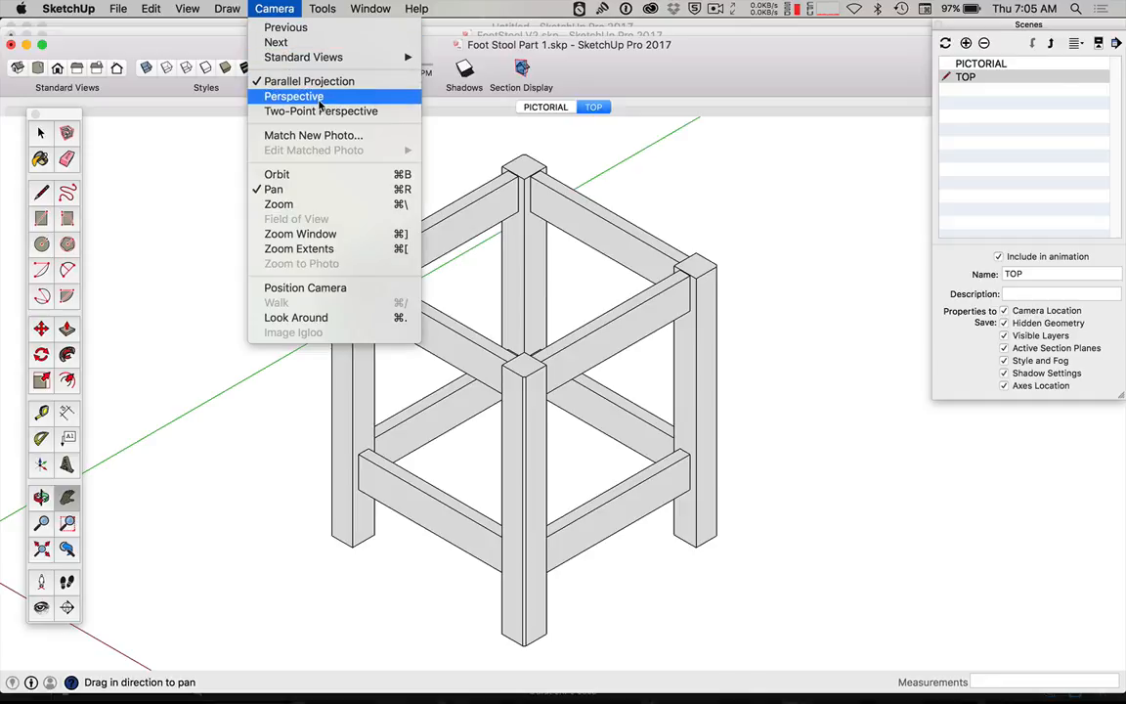
click(321, 98)
click(270, 10)
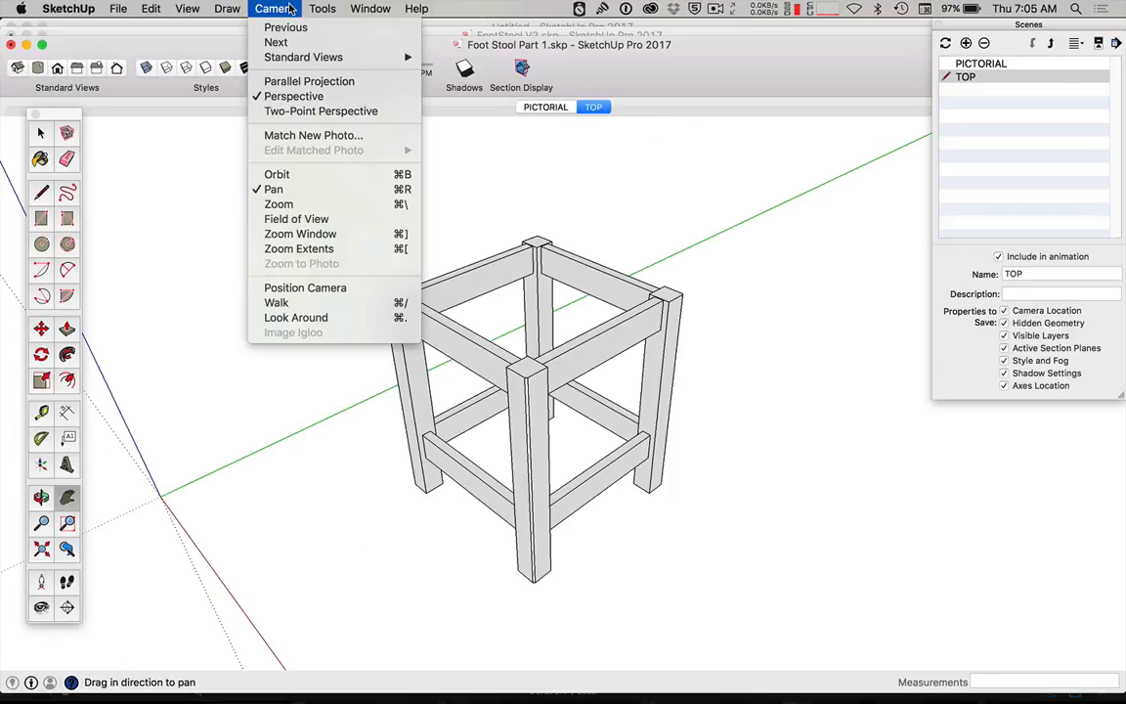
click(306, 83)
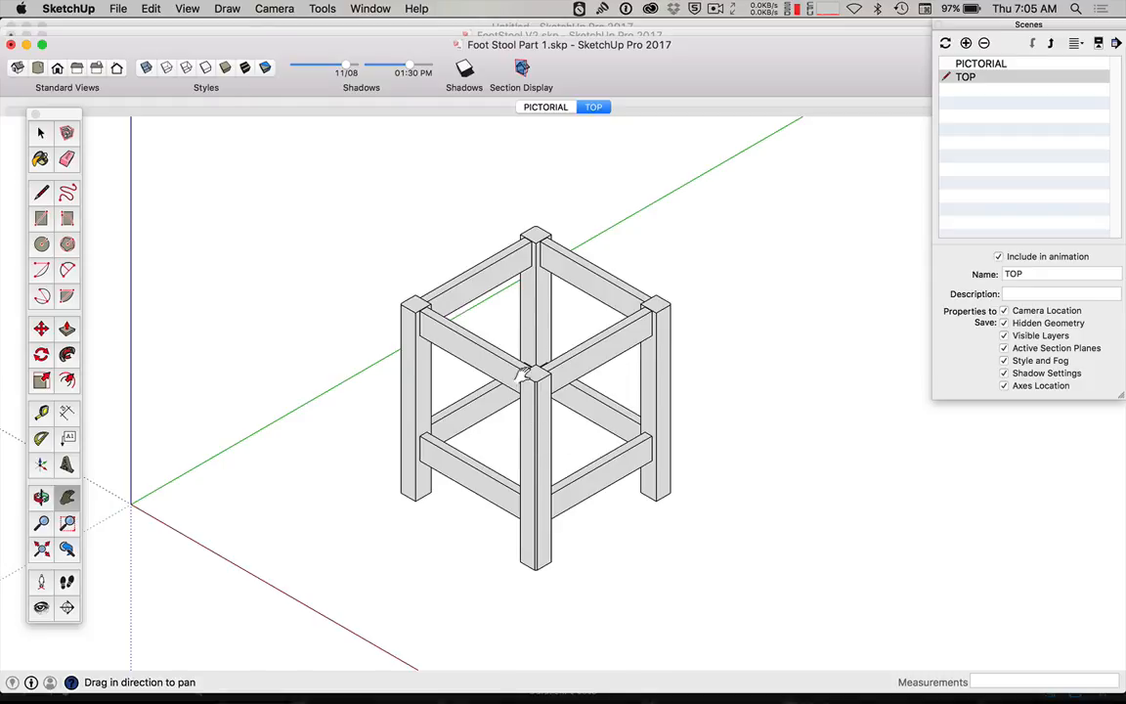
- Add a scene of the current isometric view and name it ISO
click(966, 44)
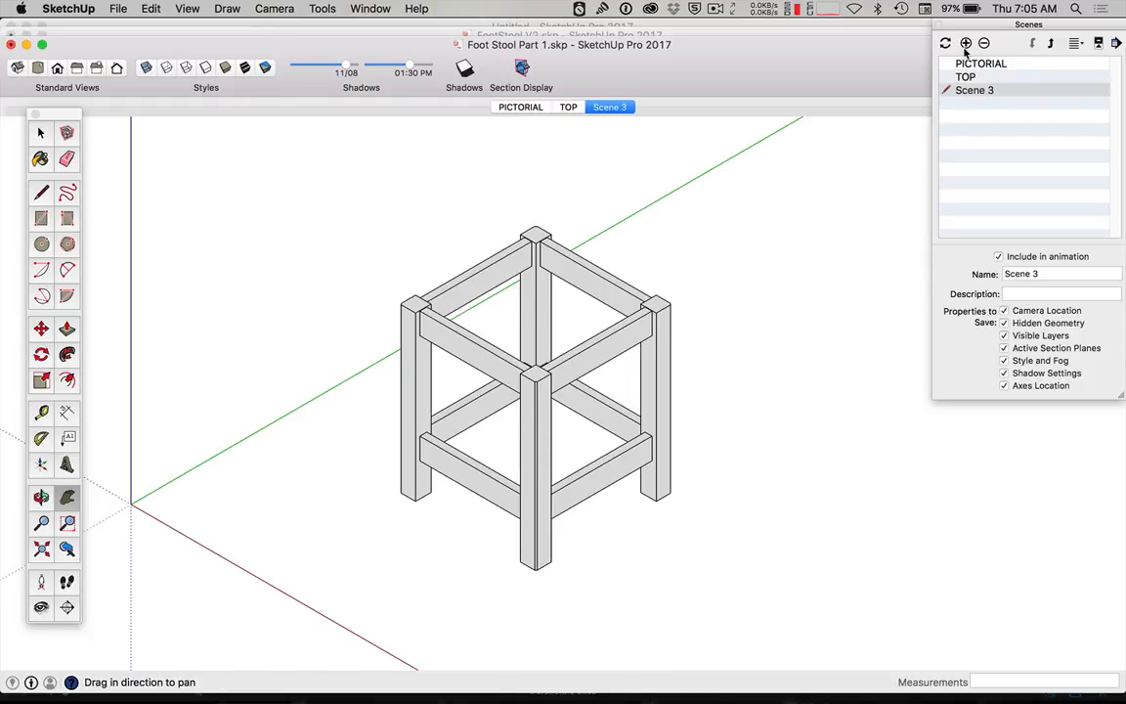
click(1064, 275)
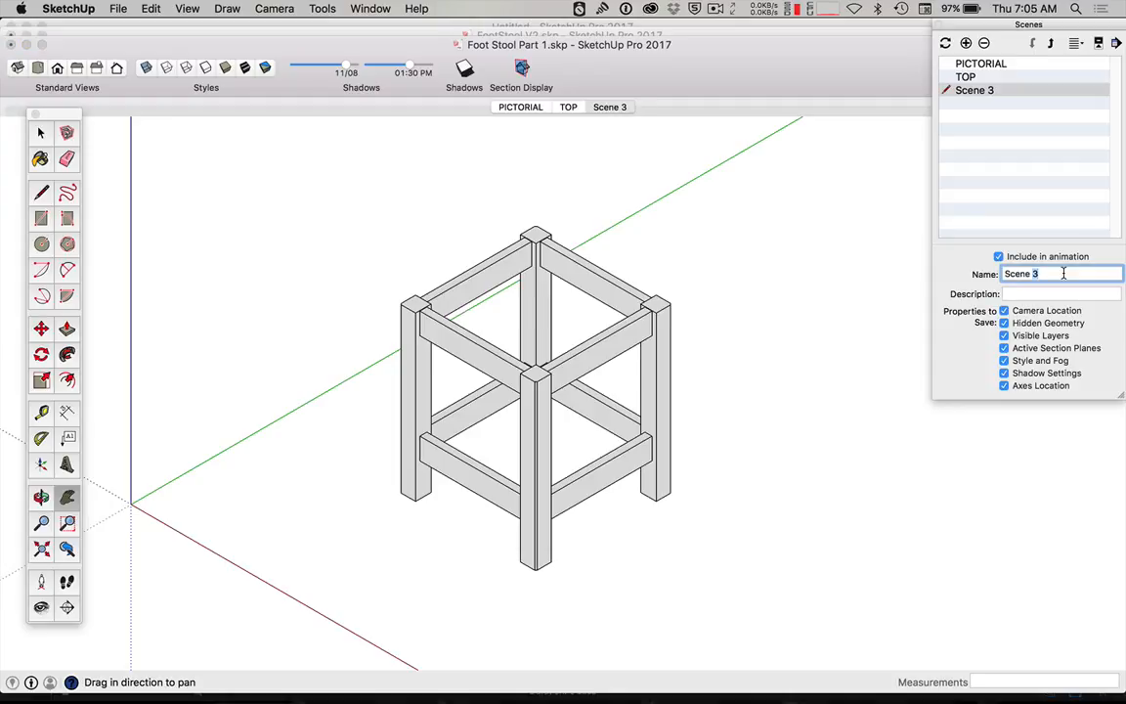
text(ISO)
key(Return)
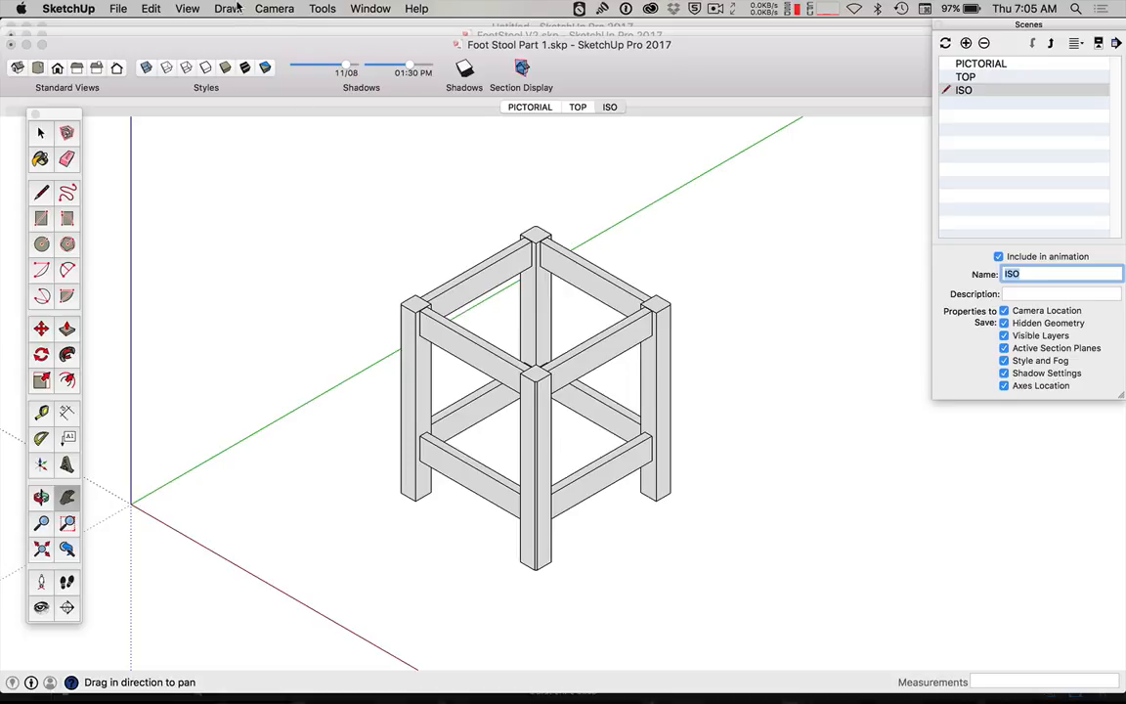
- Switch to the standard Right view and show the whole stool frame large in the drawing area
click(274, 8)
mouse_move(303, 56)
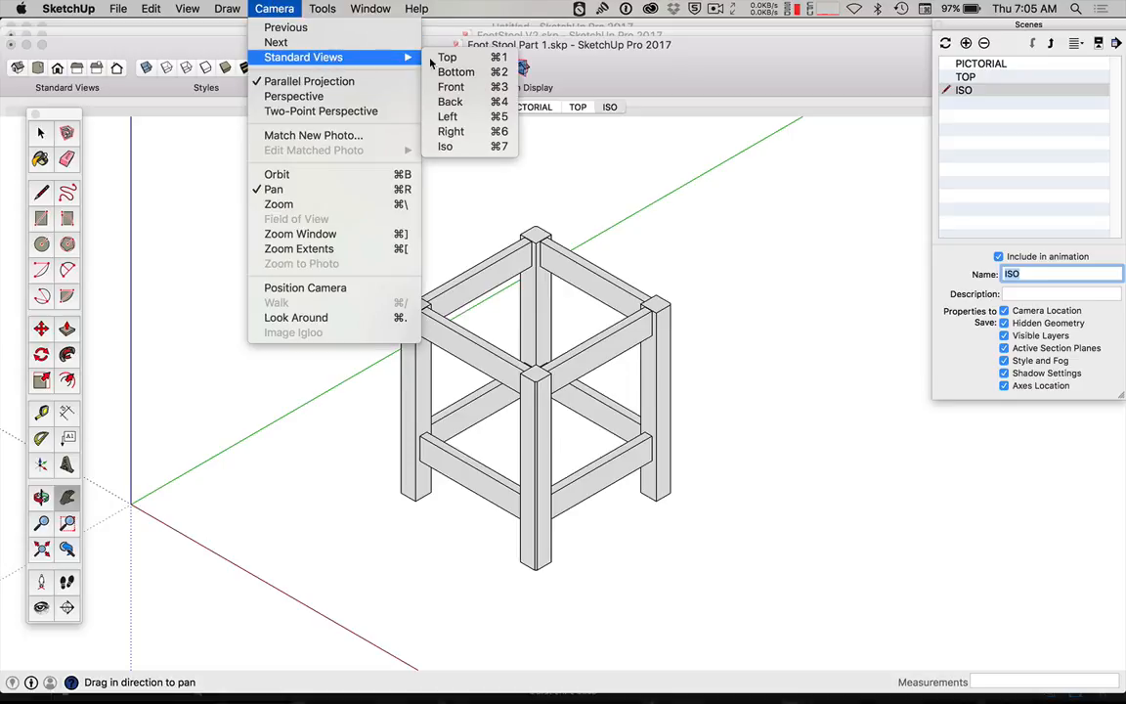
click(470, 131)
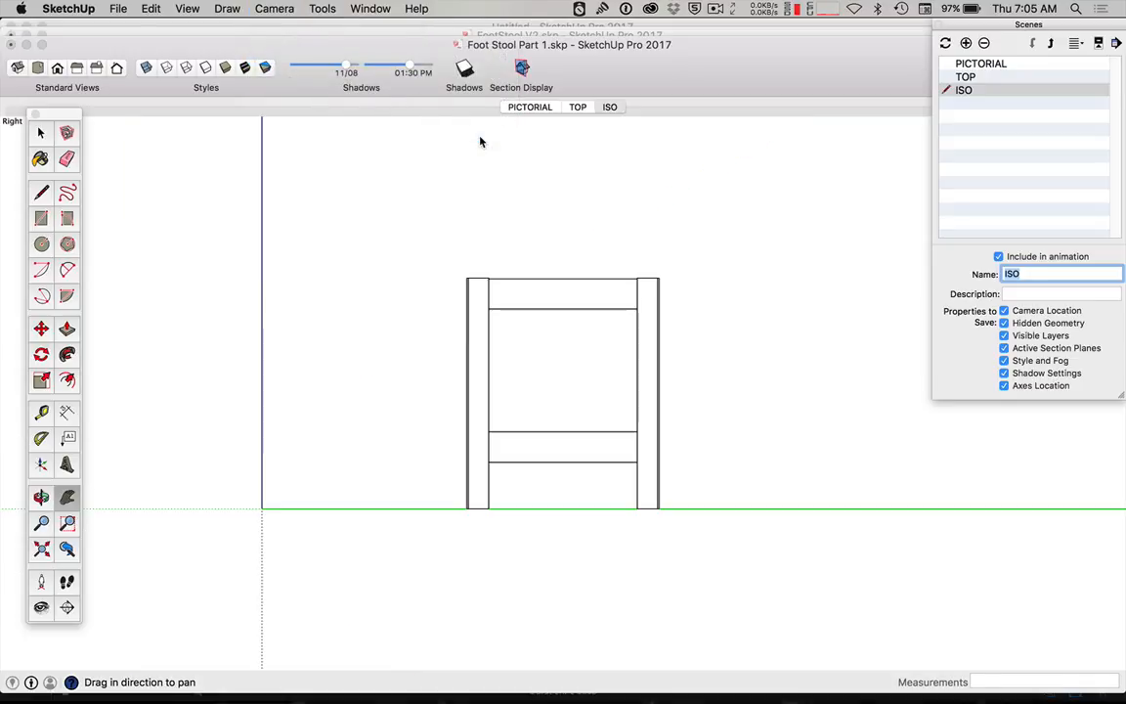
scroll(541, 481, up, 4)
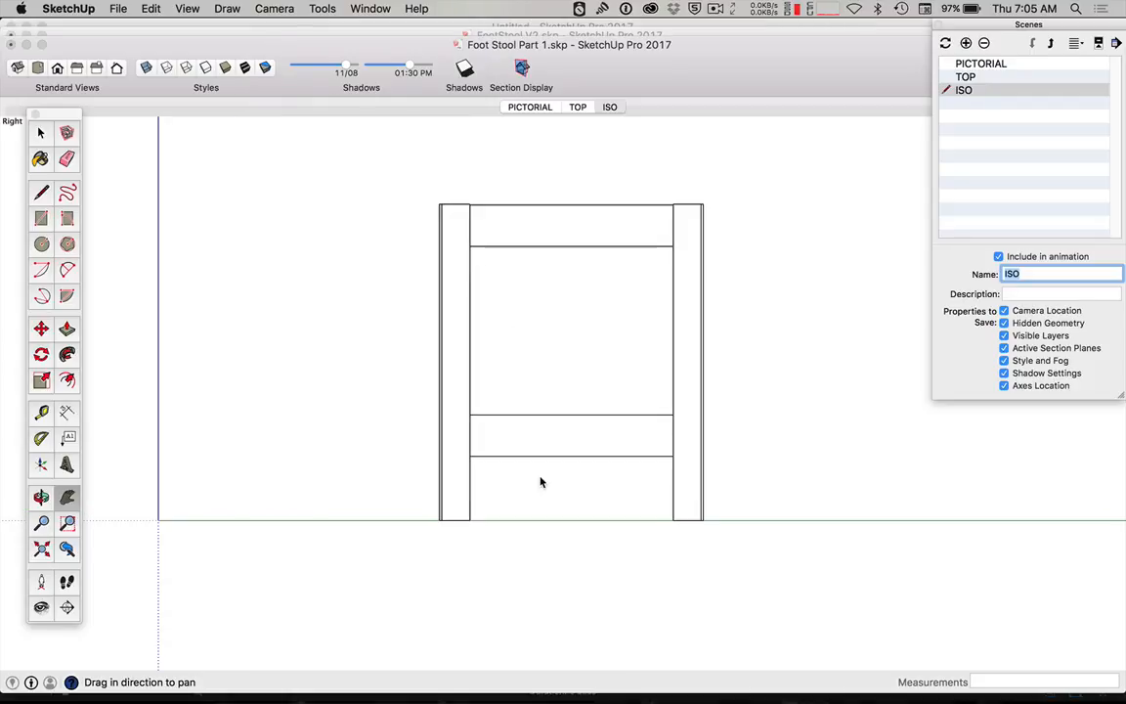
scroll(559, 313, up, 2)
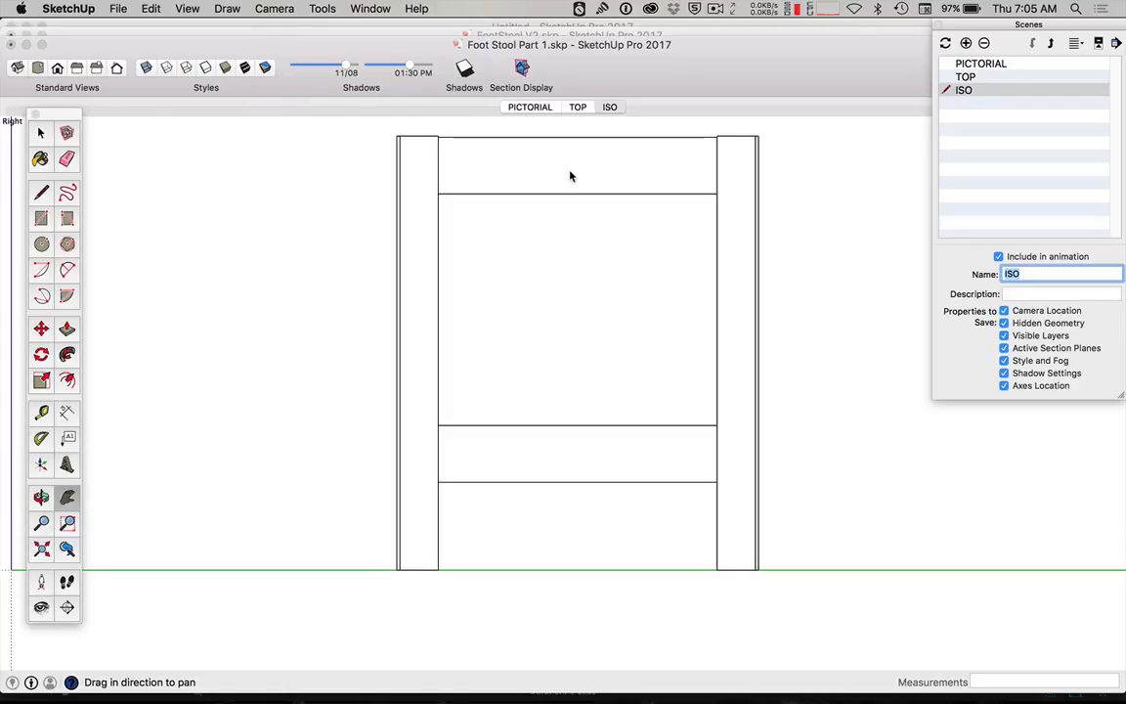
scroll(571, 176, up, 2)
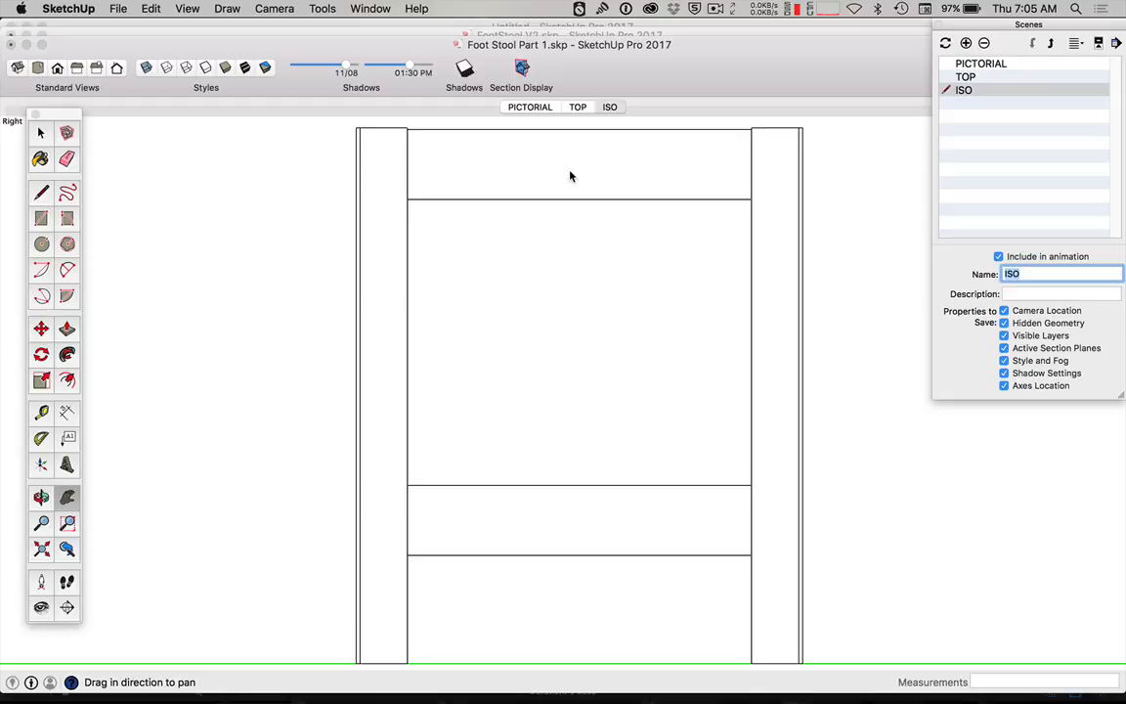
scroll(572, 176, down, 1)
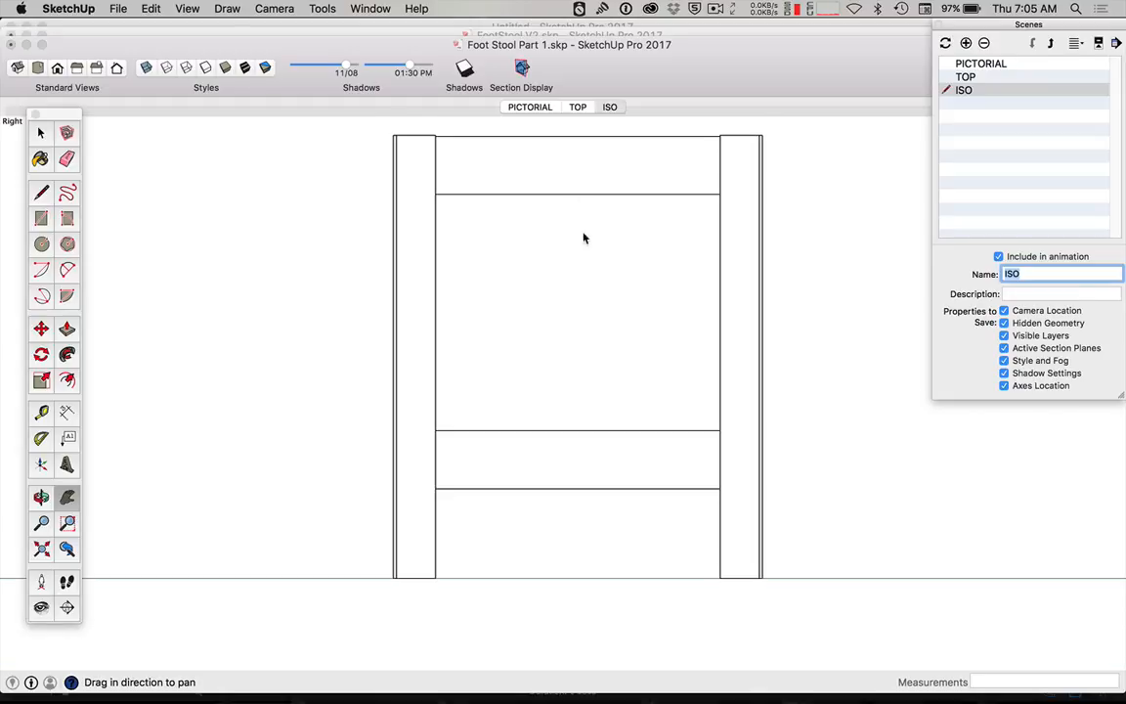
- Add a scene of the current side view and name it RIGHT
click(966, 43)
text(R)
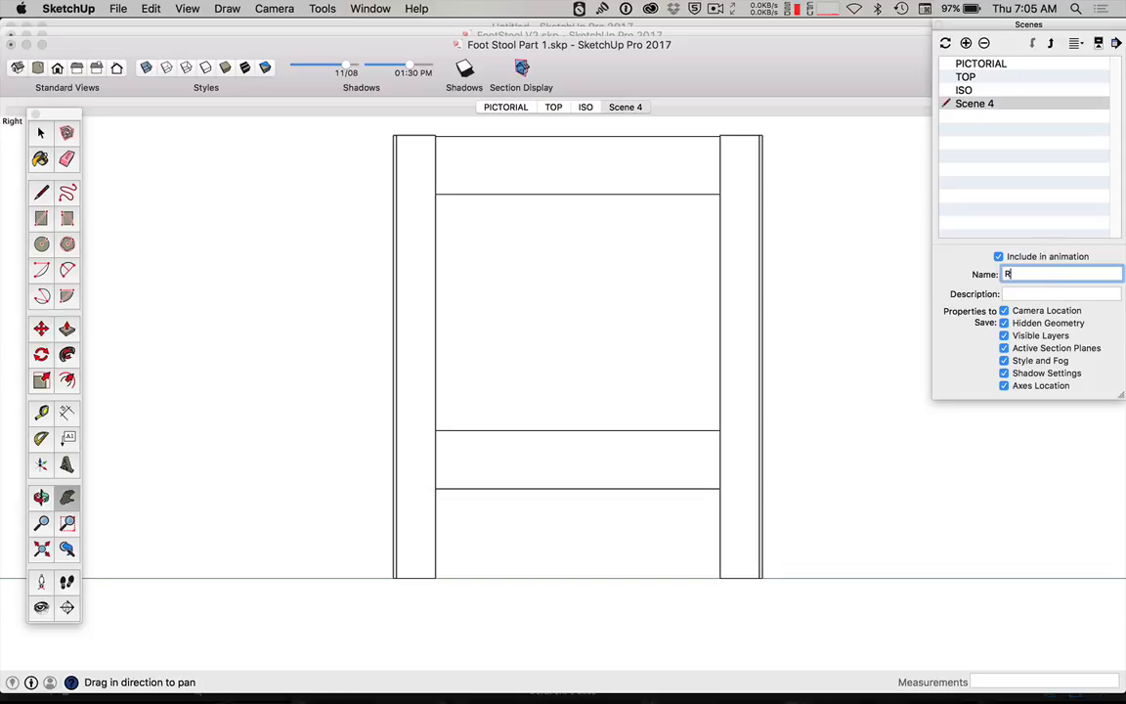
text(IGHT)
key(Return)
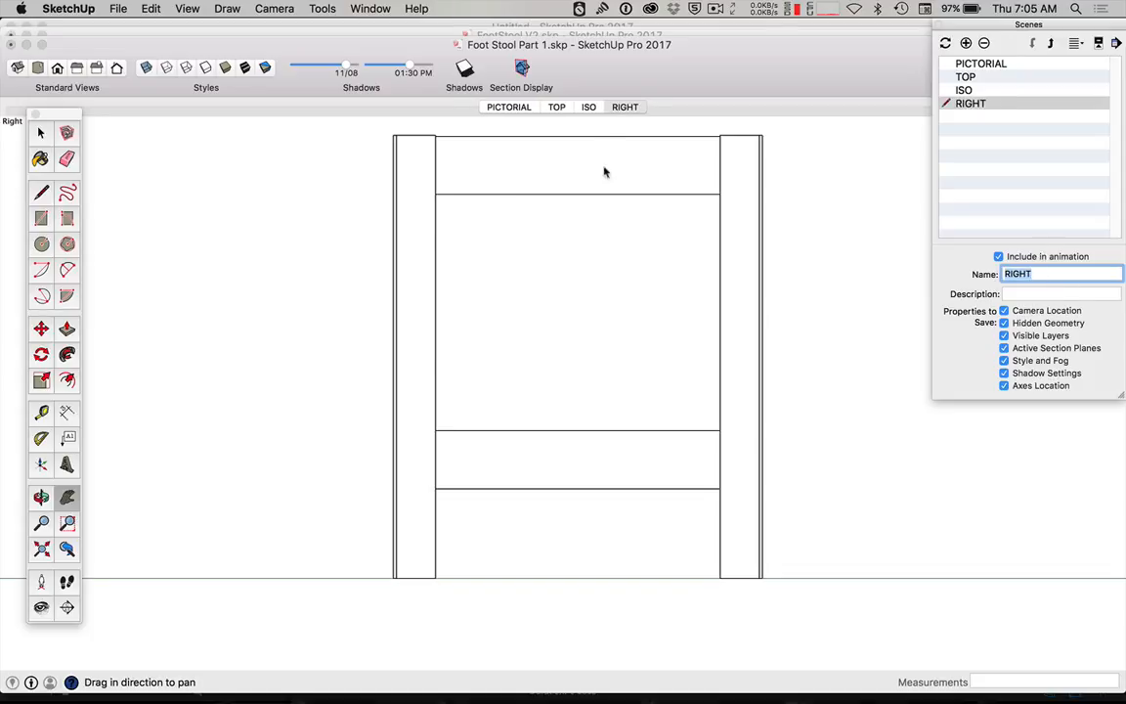
- Switch to the standard Front view and rename the RIGHT scene as FRONT
click(273, 8)
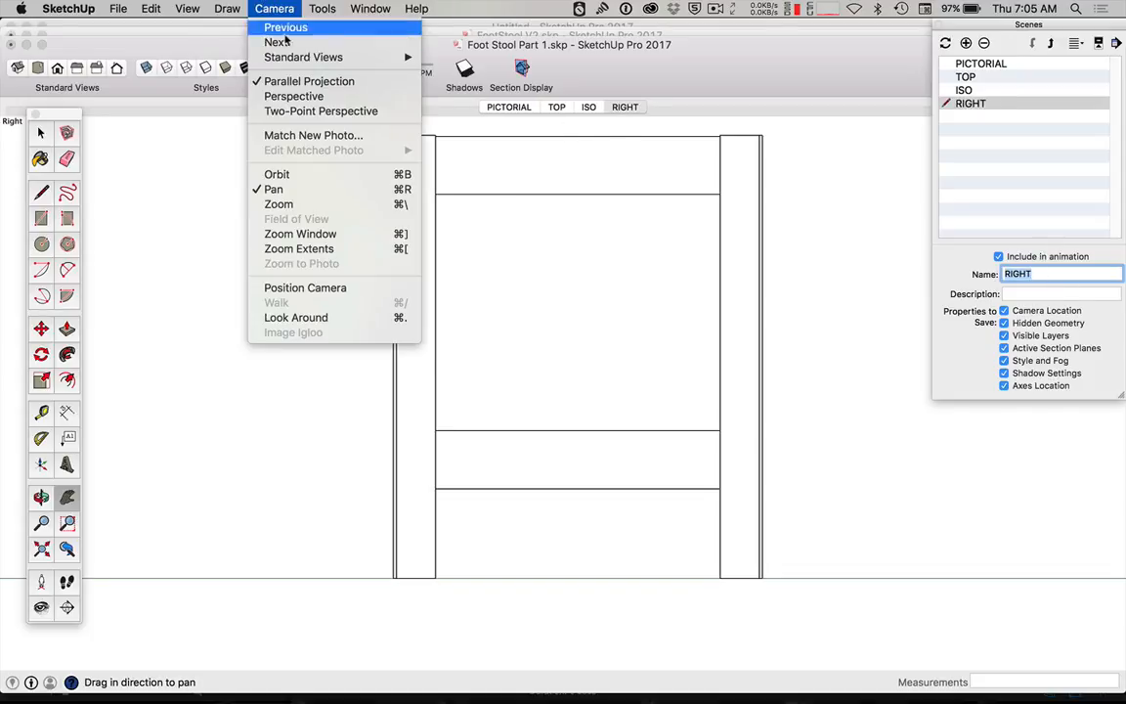
mouse_move(376, 57)
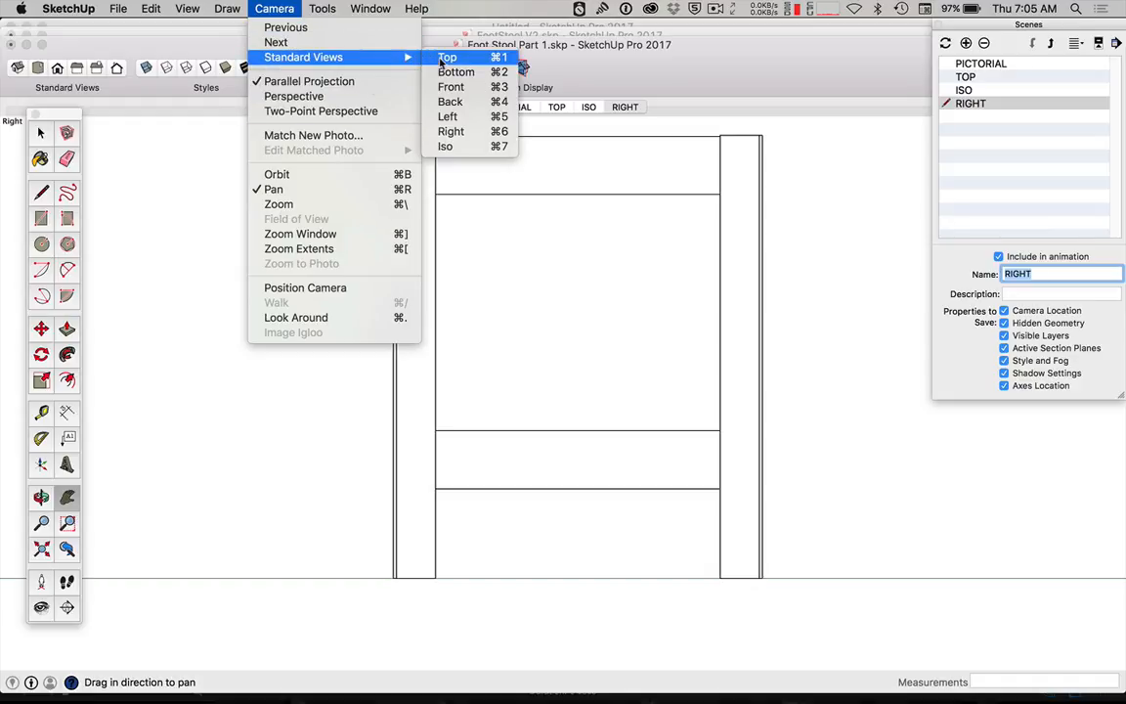
click(452, 87)
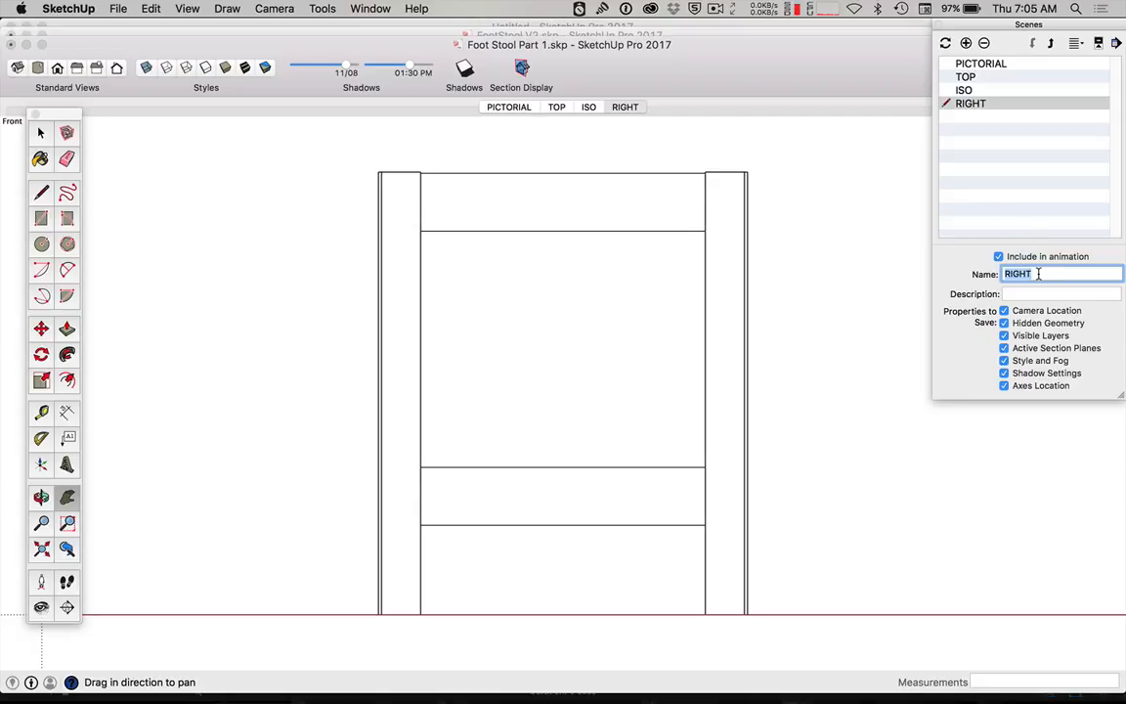
text(FRONT)
key(Return)
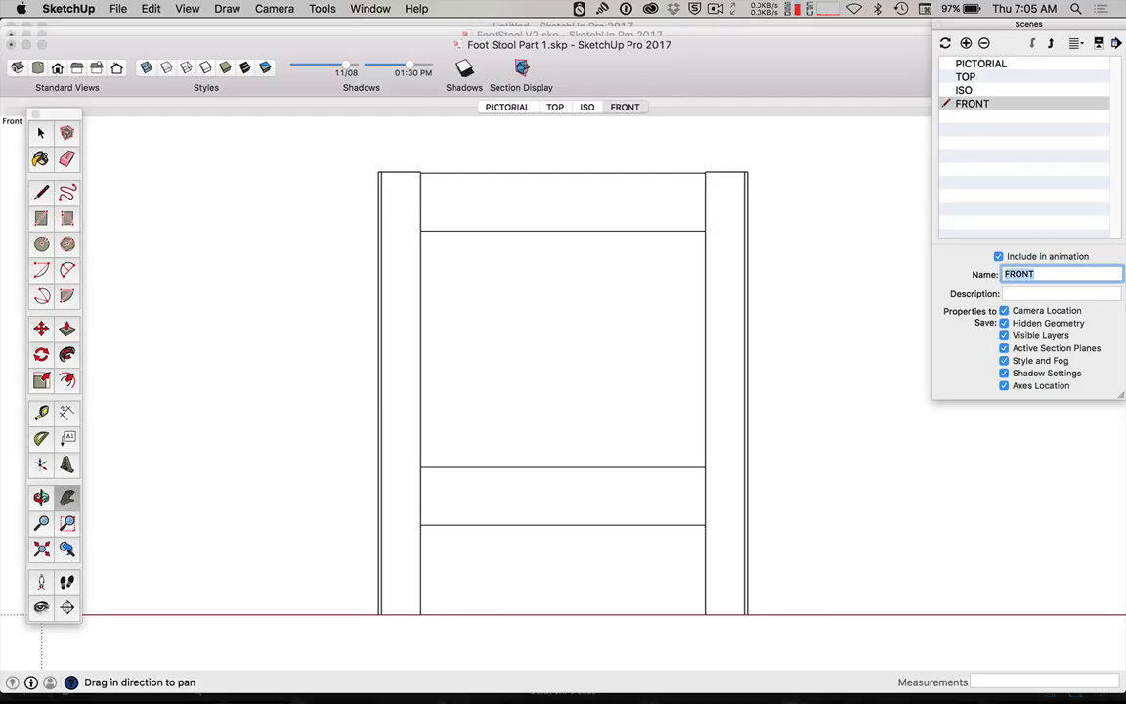
click(892, 316)
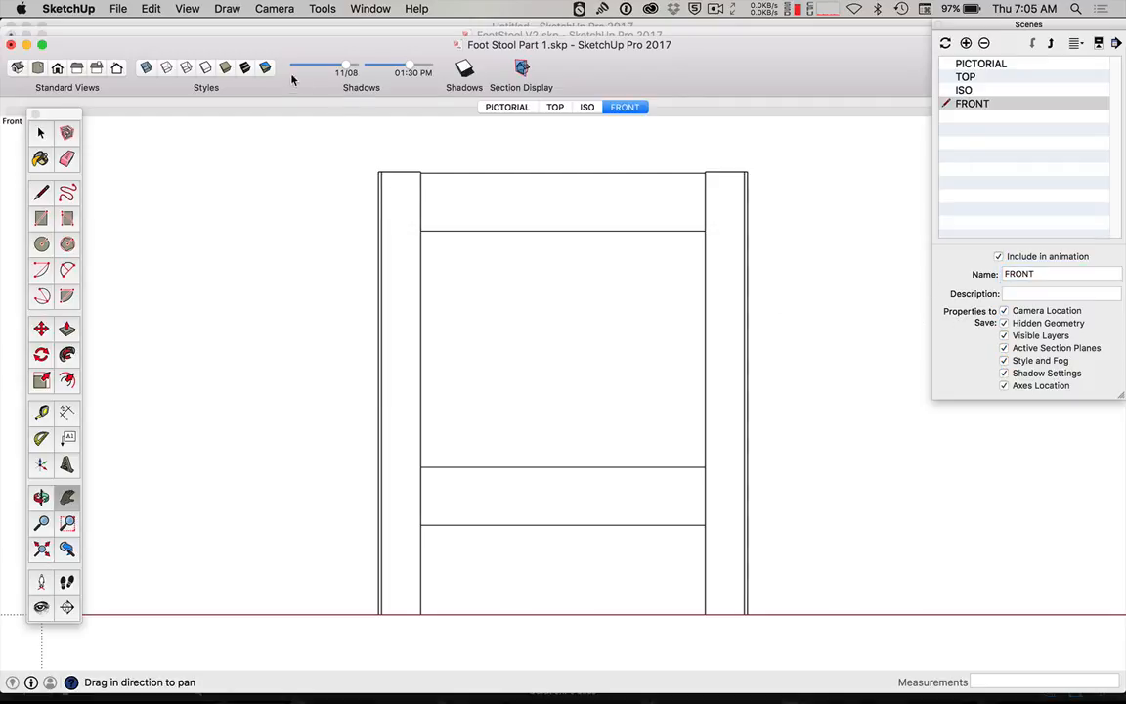
- Bring up the ISO scene of the stool frame with the Select tool active
click(555, 108)
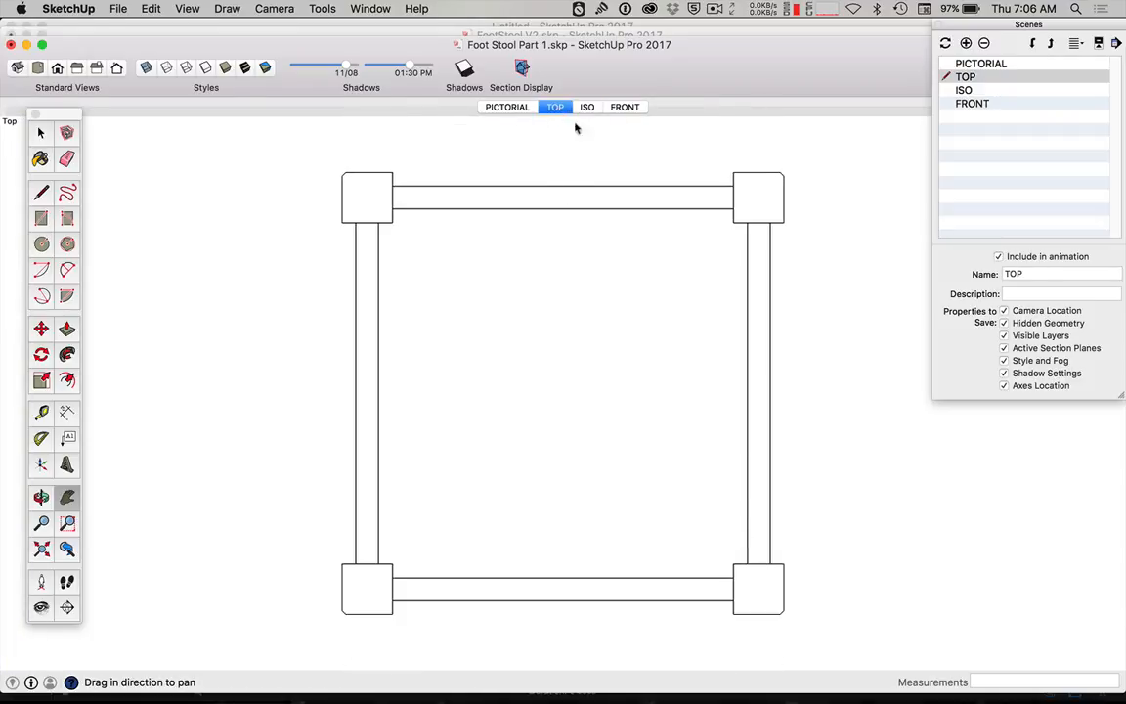
click(587, 107)
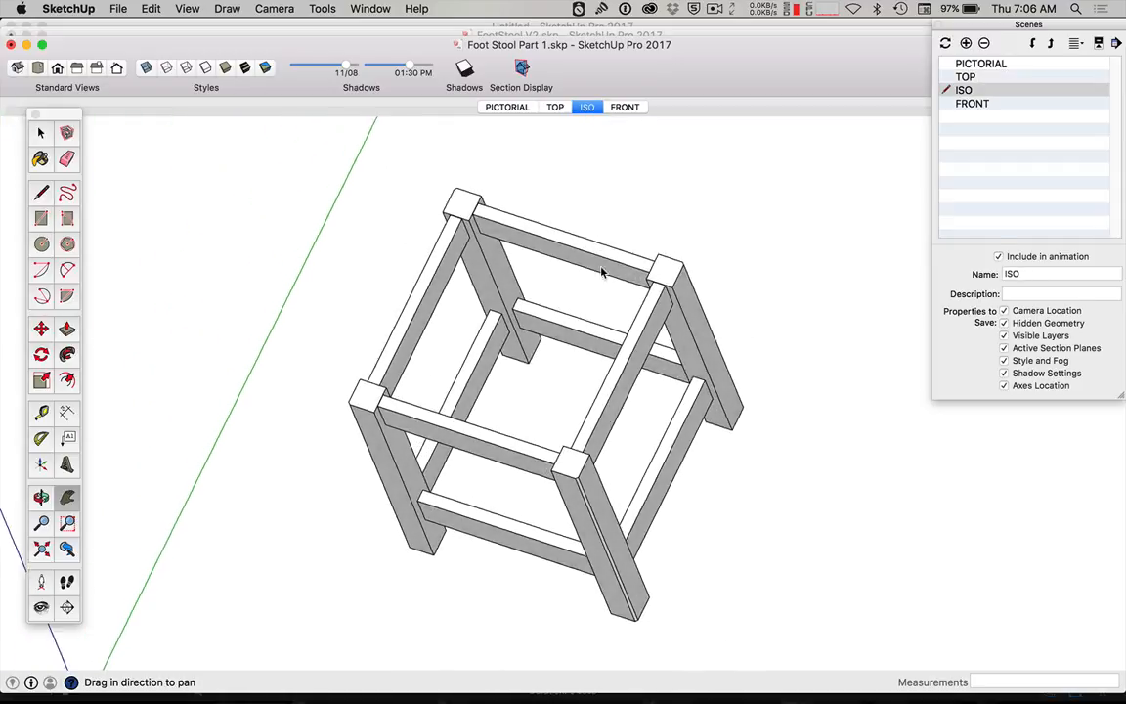
key(space)
click(469, 277)
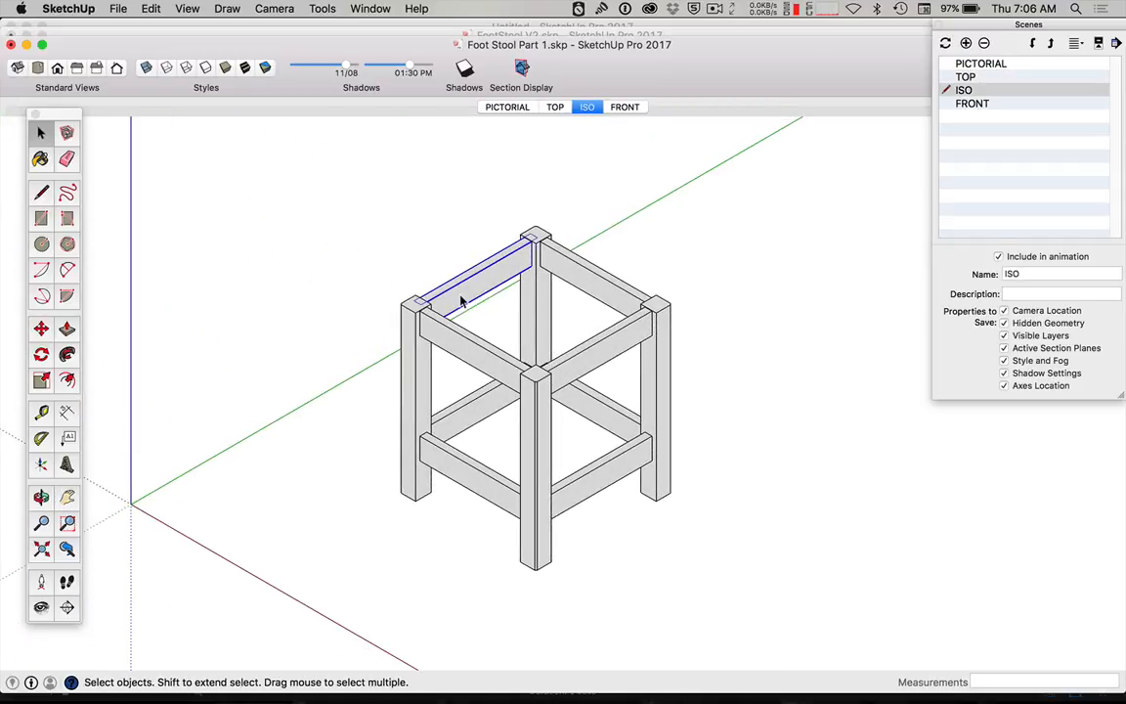
shift+click(564, 269)
shift+click(531, 296)
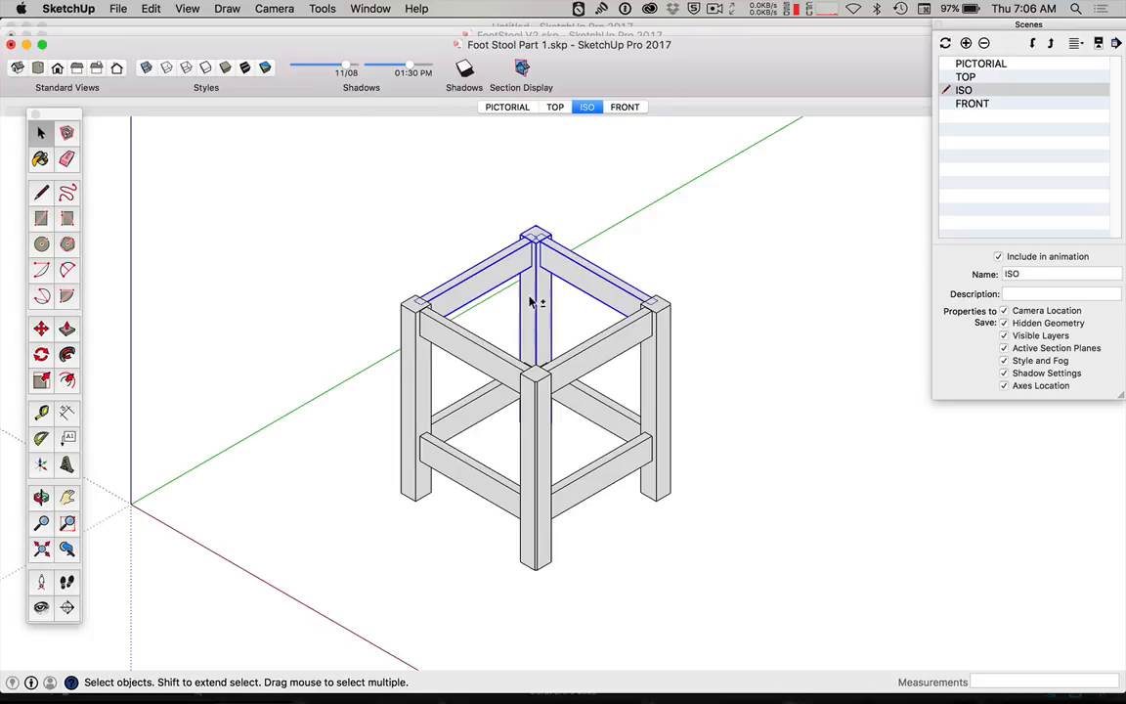
shift+click(574, 364)
shift+click(648, 342)
shift+click(651, 358)
double_click(647, 344)
click(647, 342)
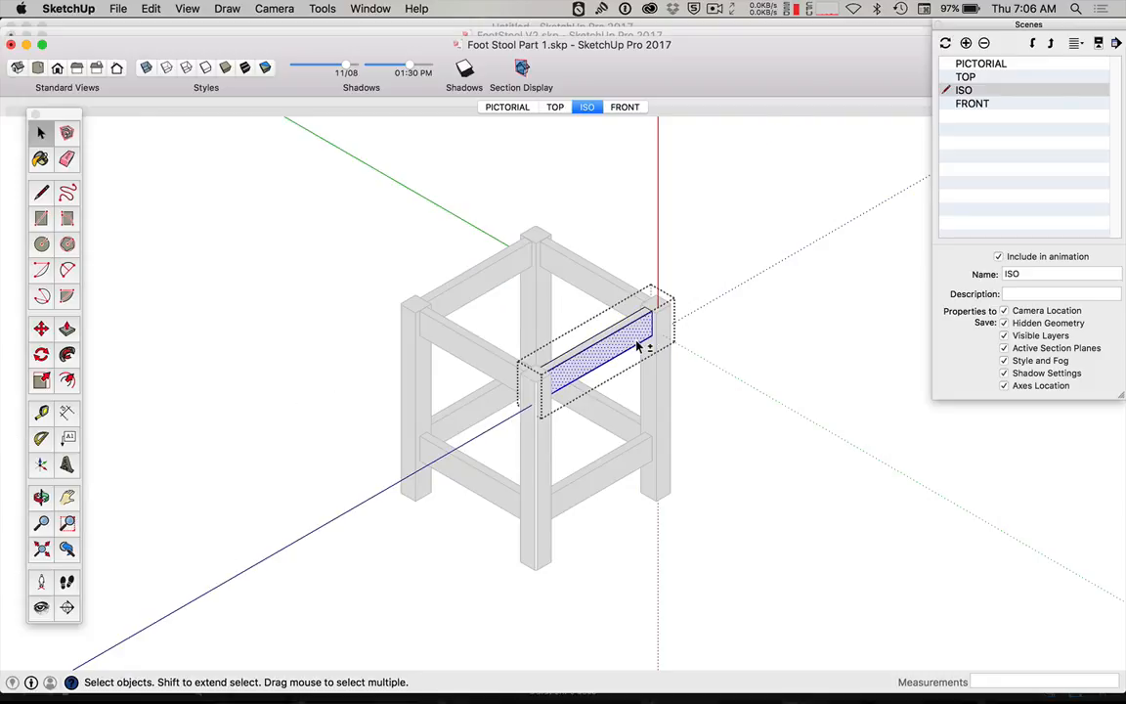
click(730, 366)
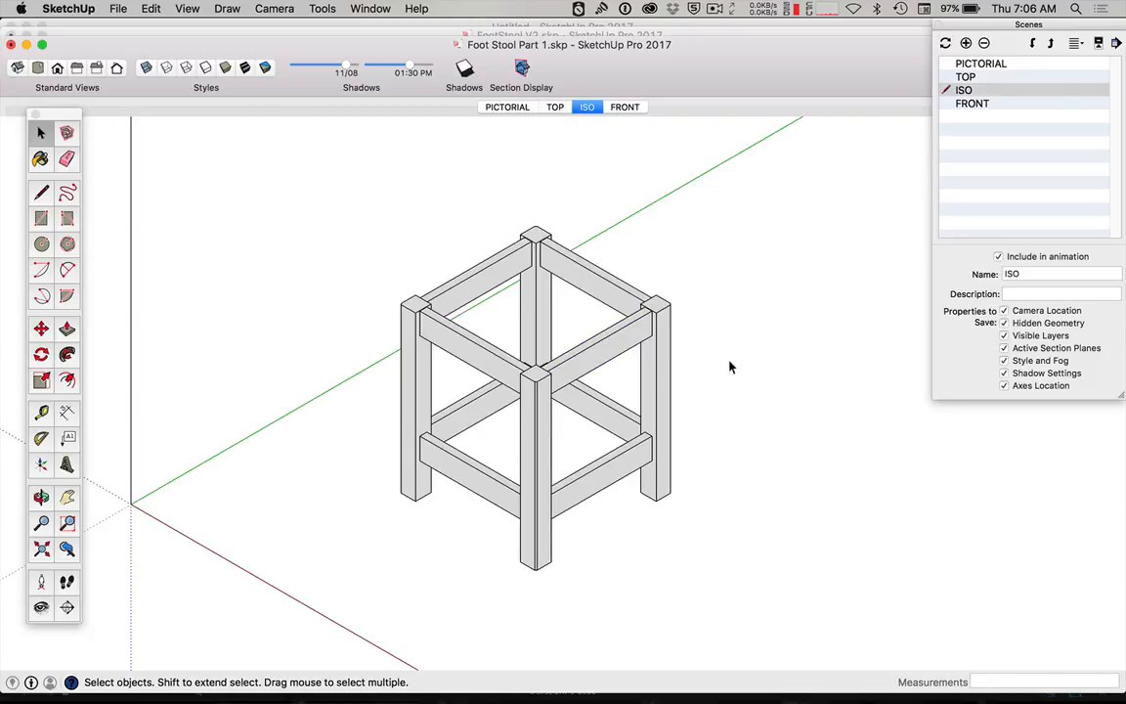
- Select all rails and legs of the stool frame except the front-left leg nearest the origin, and hide them
shift+click(596, 283)
shift+click(546, 293)
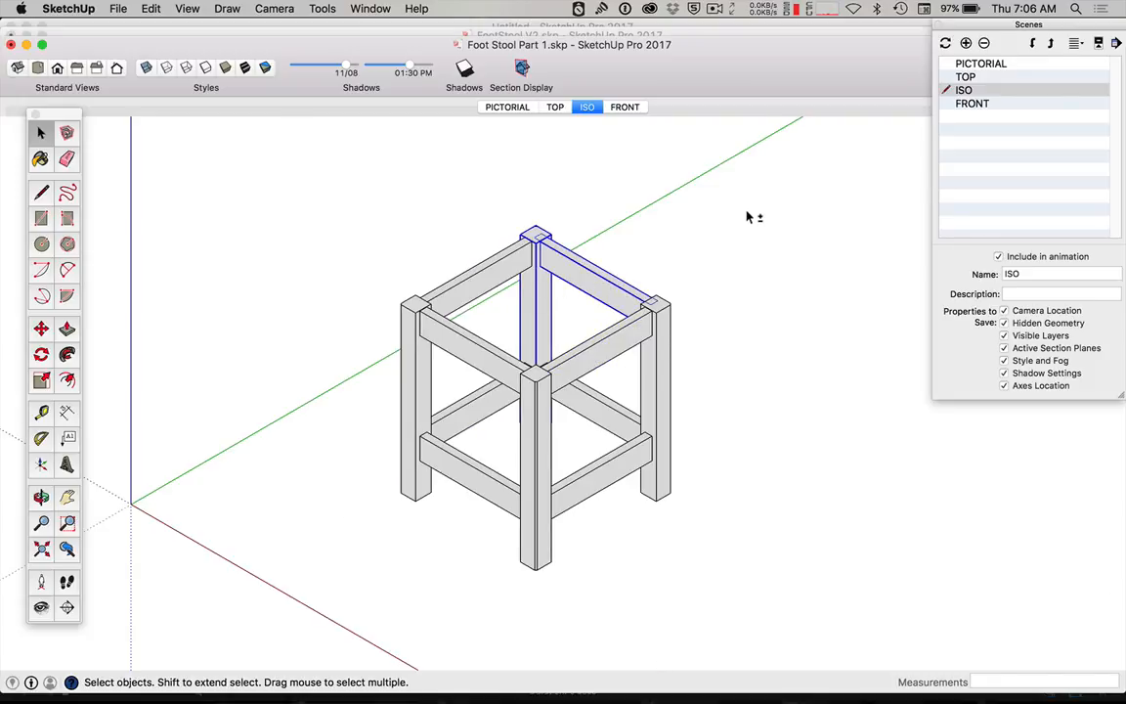
shift+drag(747, 208, 458, 587)
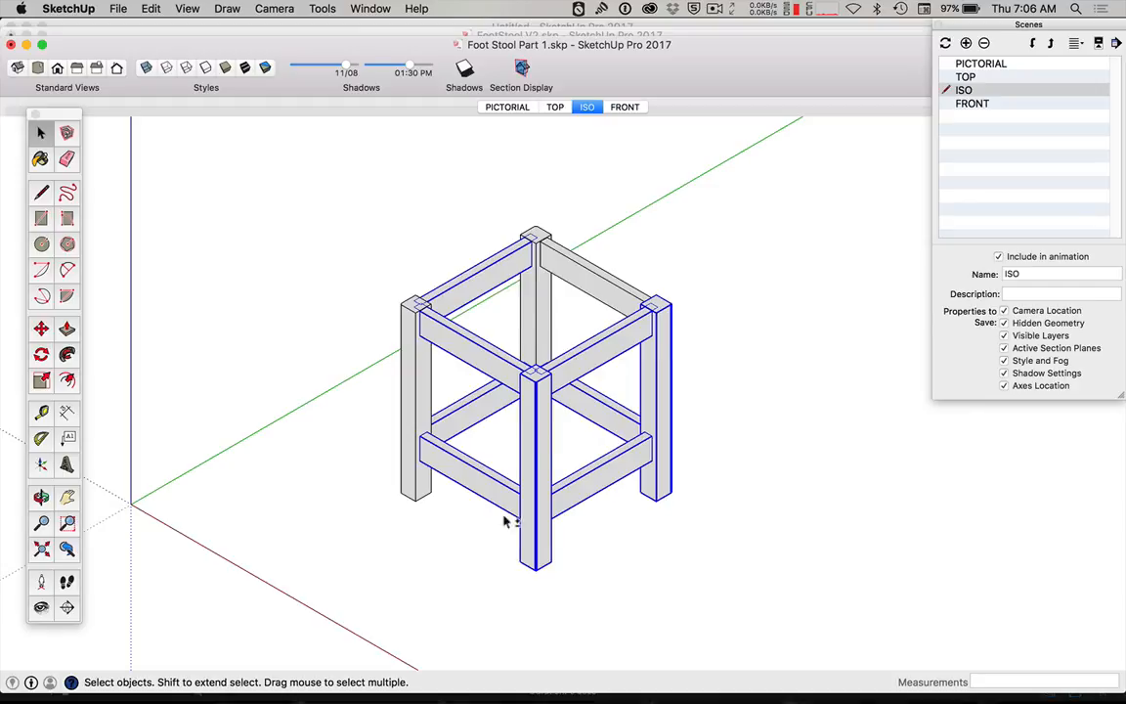
shift+click(581, 285)
shift+click(537, 305)
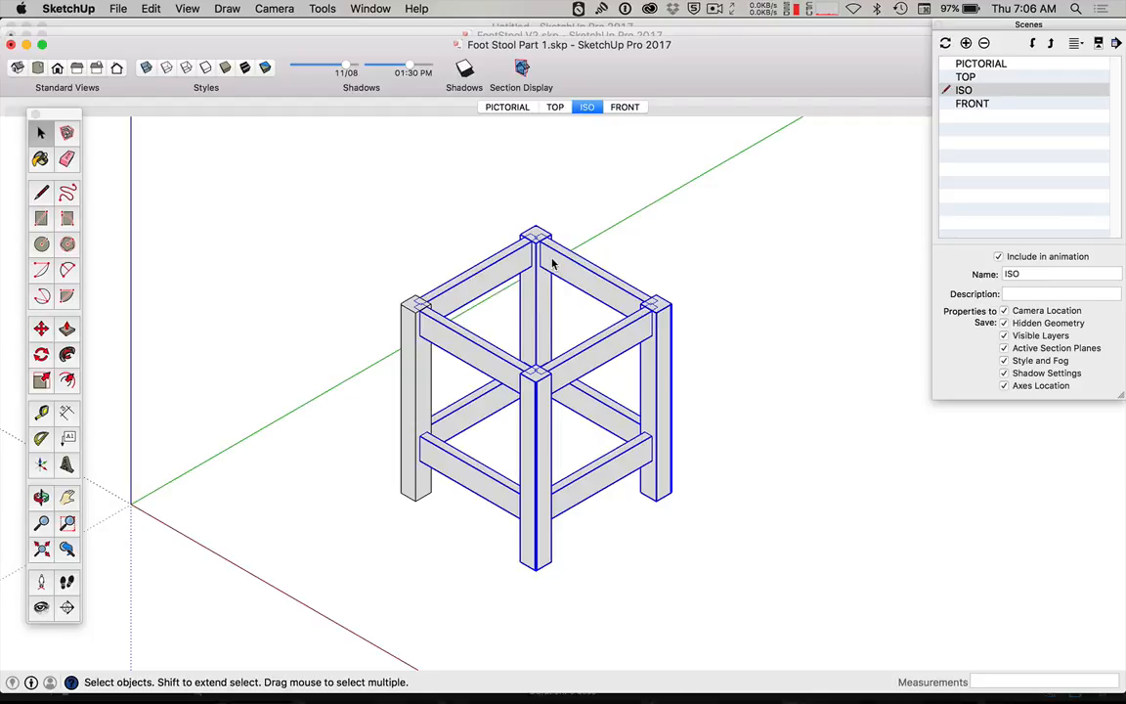
right_click(553, 260)
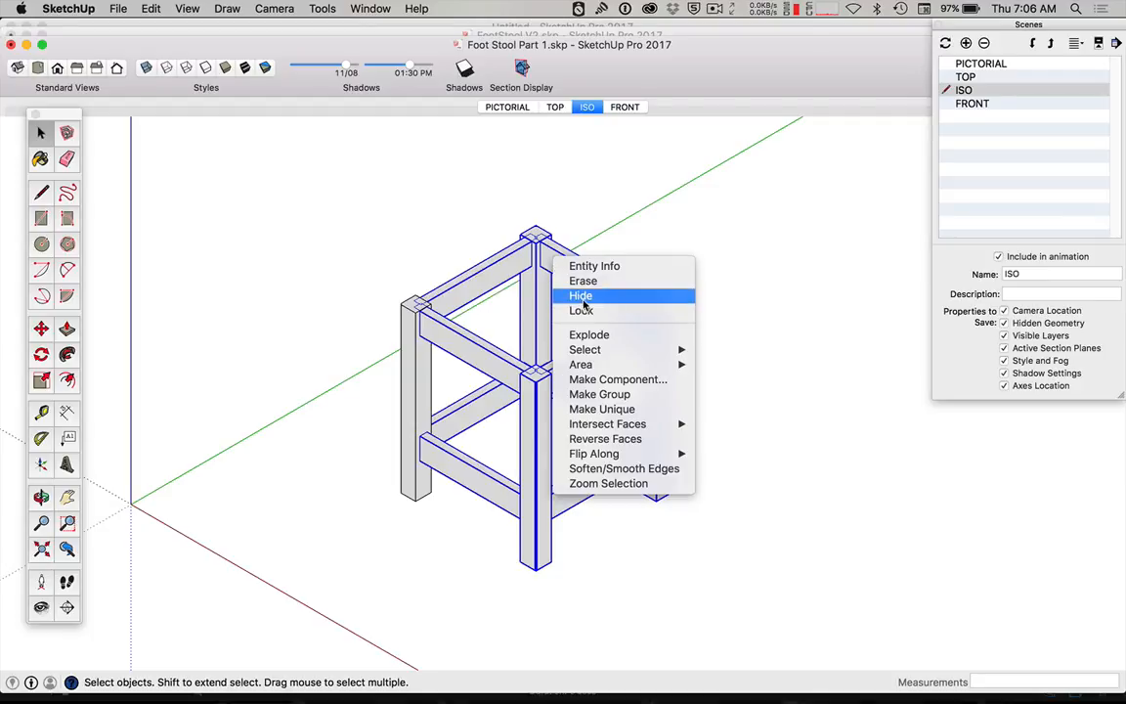
click(581, 296)
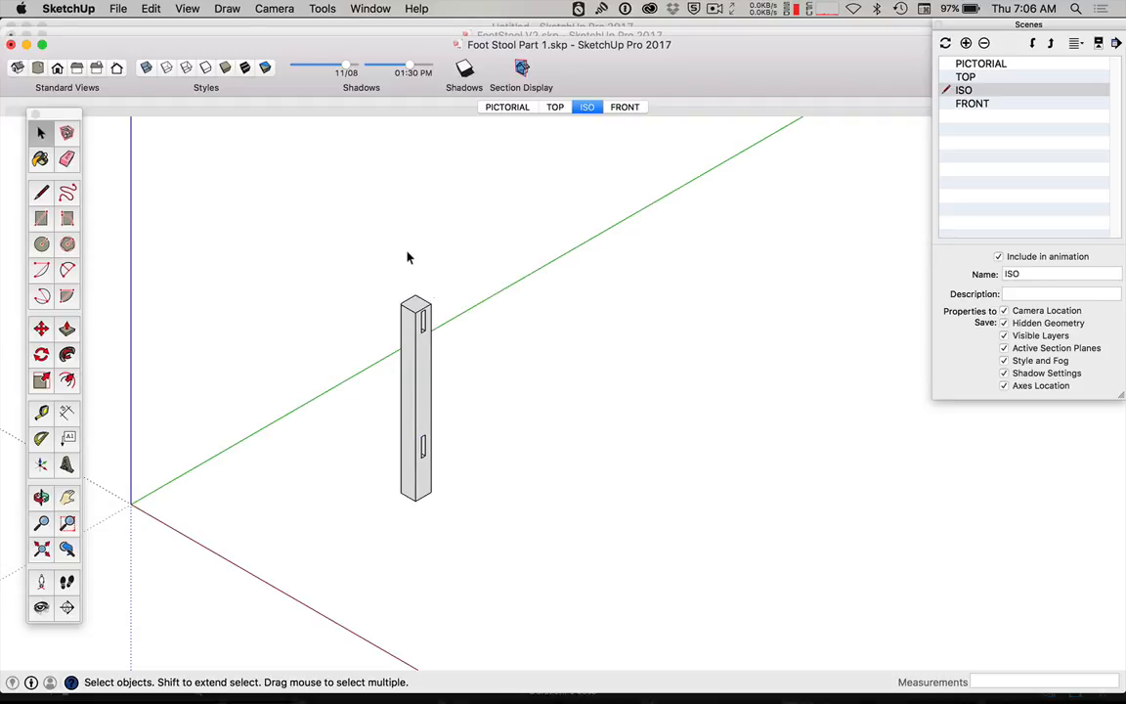
- Switch to the standard Right view and show the whole remaining leg large in the drawing area
click(274, 8)
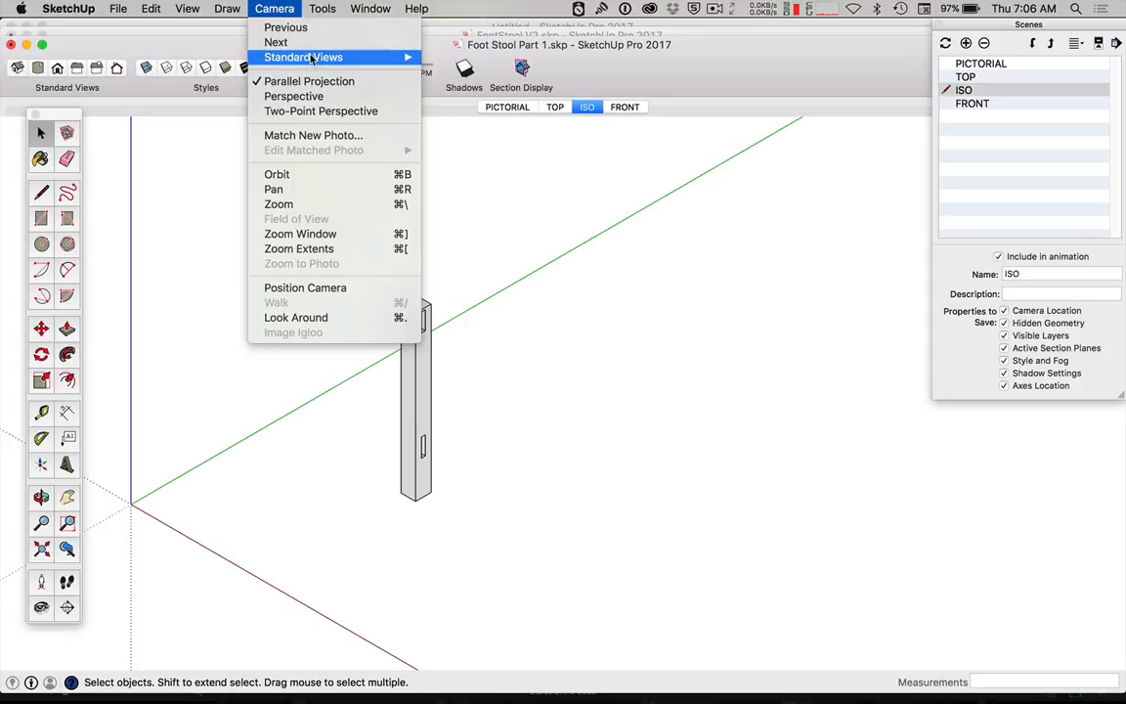
mouse_move(376, 57)
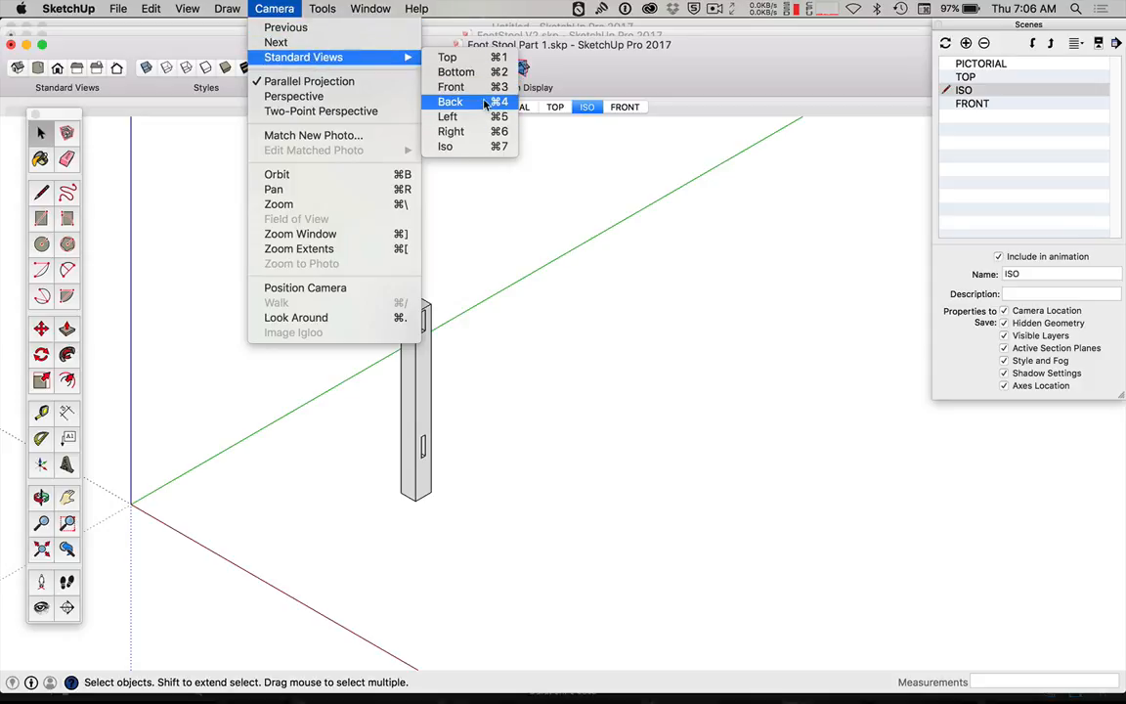
click(481, 136)
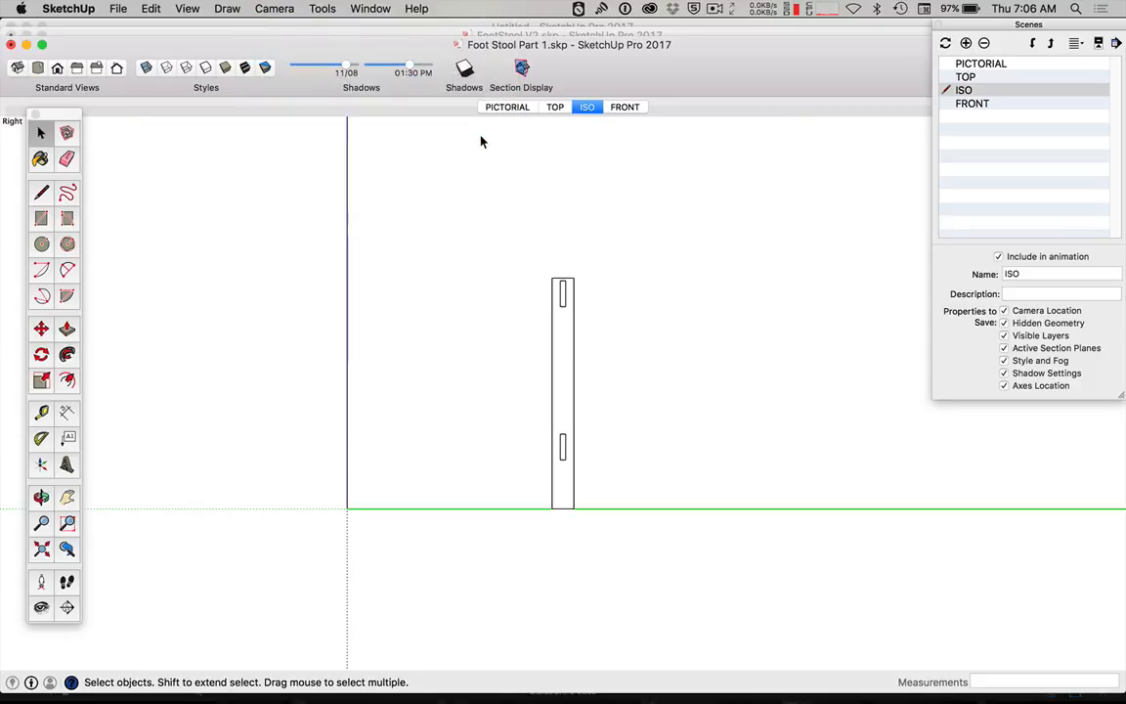
scroll(587, 404, up, 5)
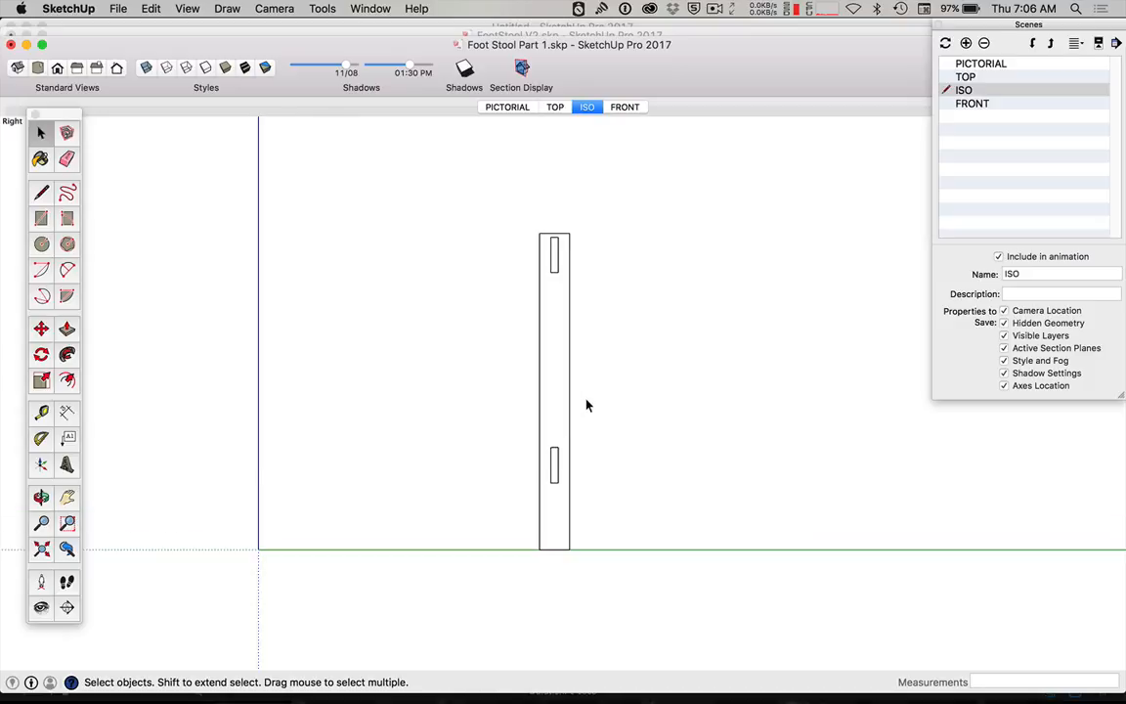
scroll(554, 322, up, 2)
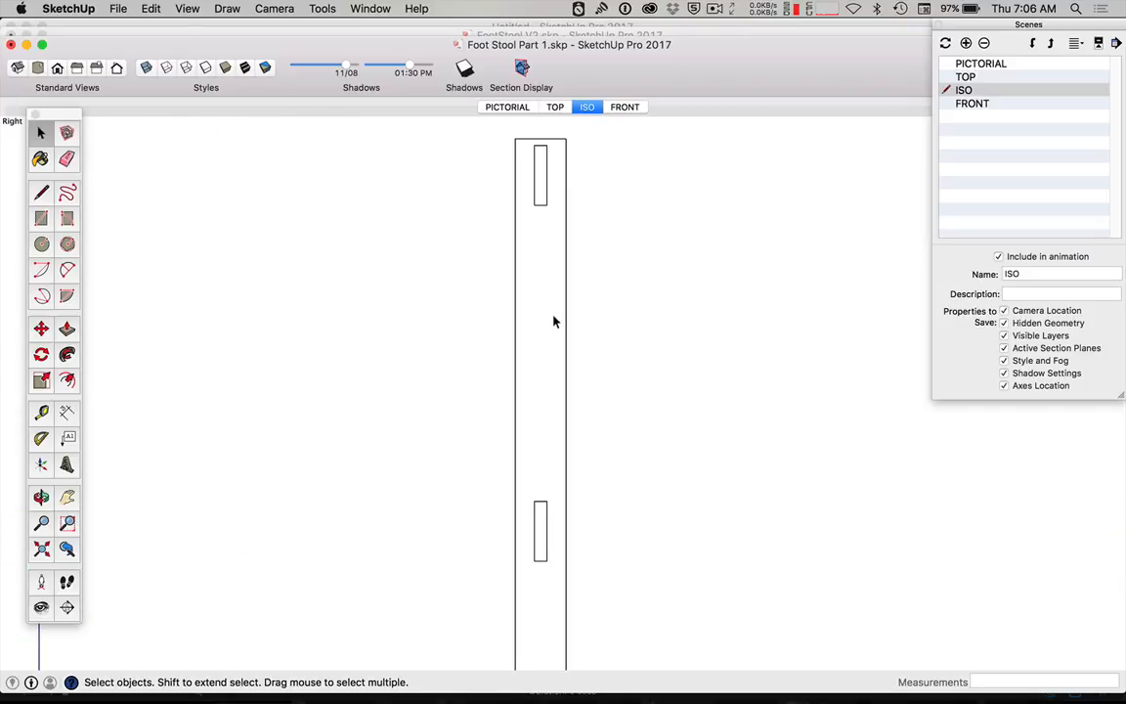
scroll(554, 322, down, 1)
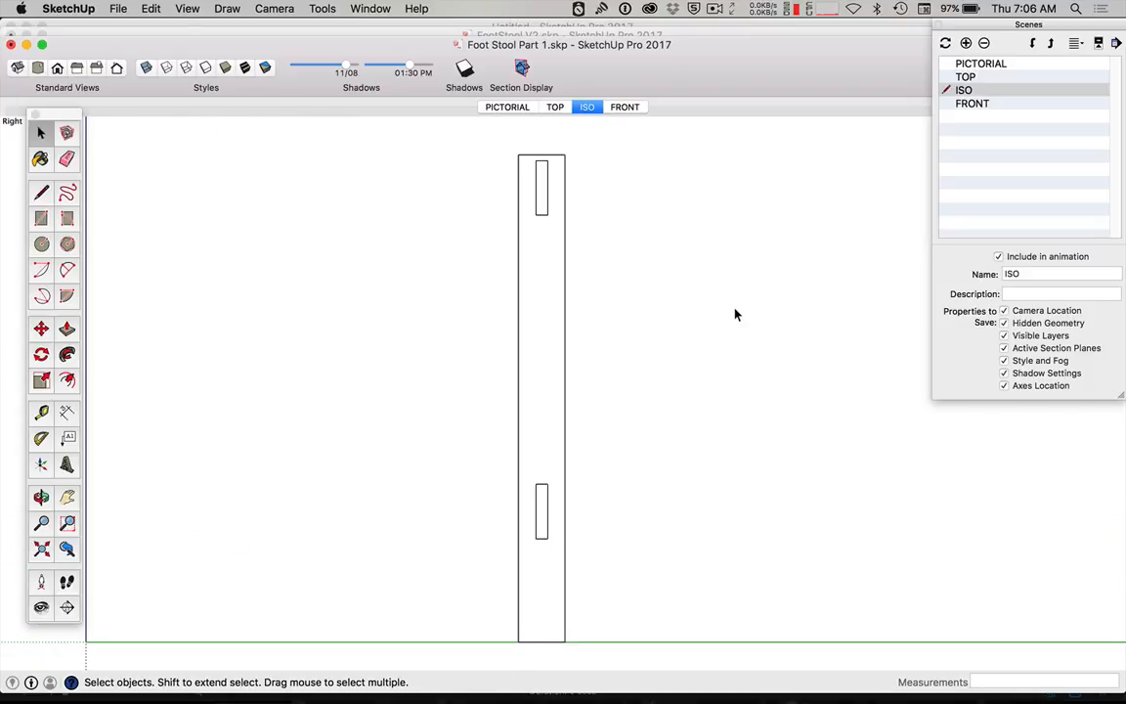
- Add a scene of the leg's current side view and name it LEG DETAIL RIGHT
click(966, 43)
click(1044, 273)
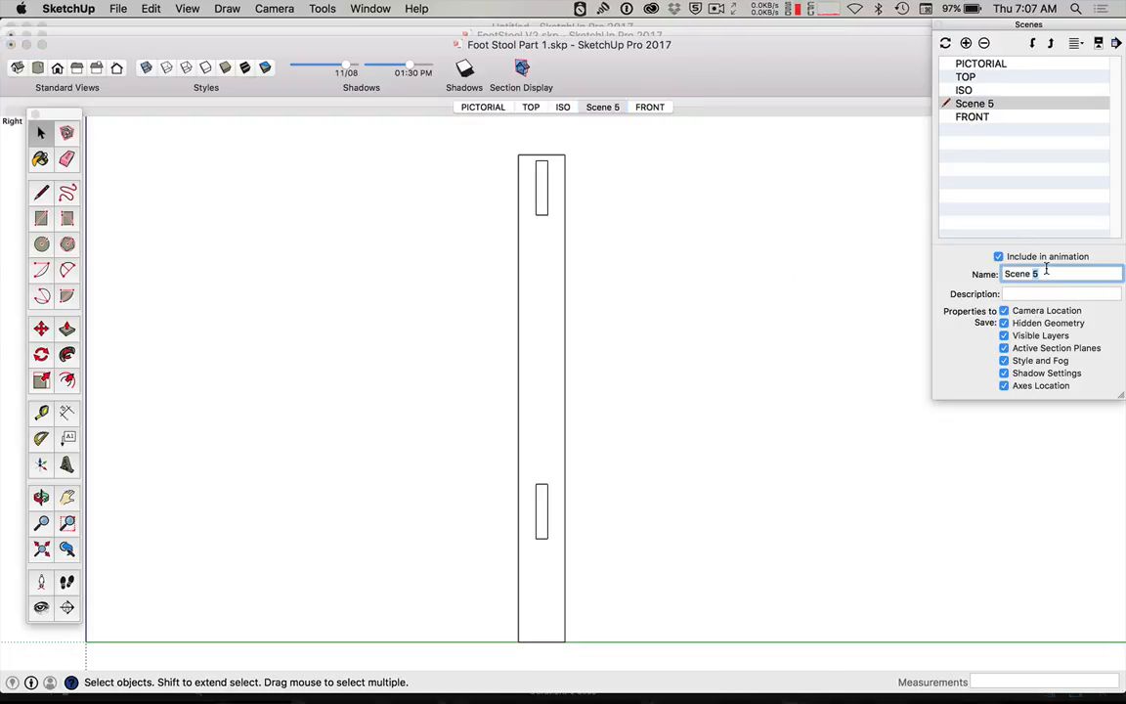
triple_click(1047, 272)
text(LEG DETAIL RIGHT)
key(Return)
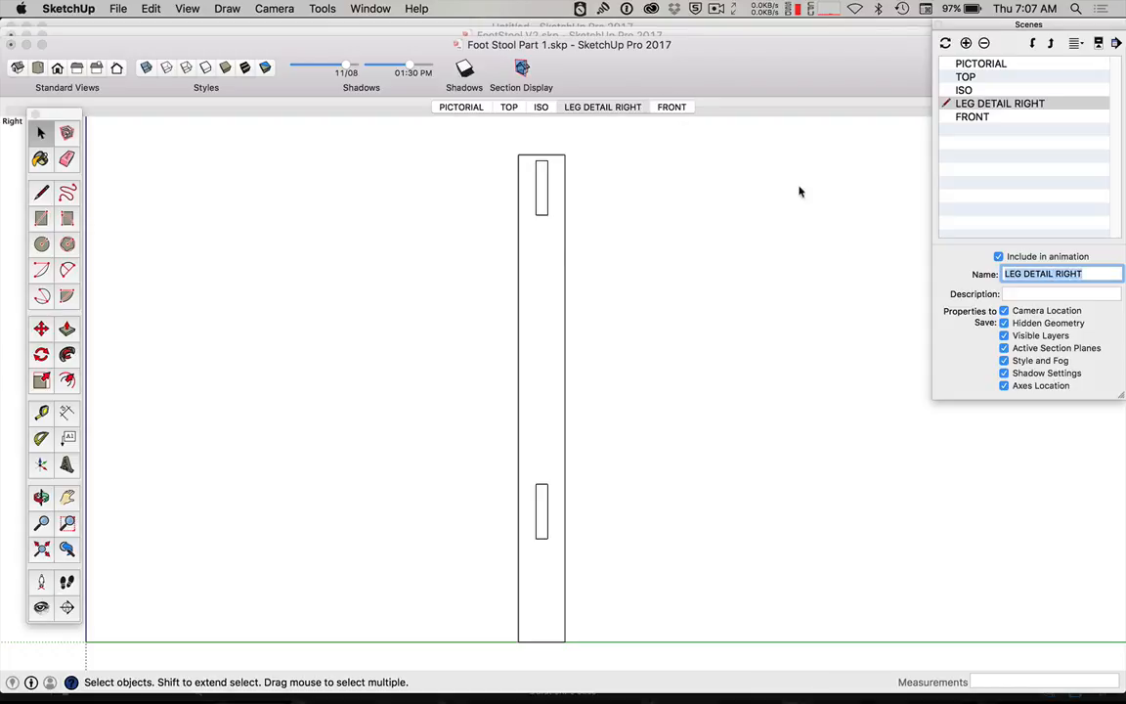
- Switch to the standard Front view of the leg and add a scene of it named LEG DETAIL LEFT
click(291, 7)
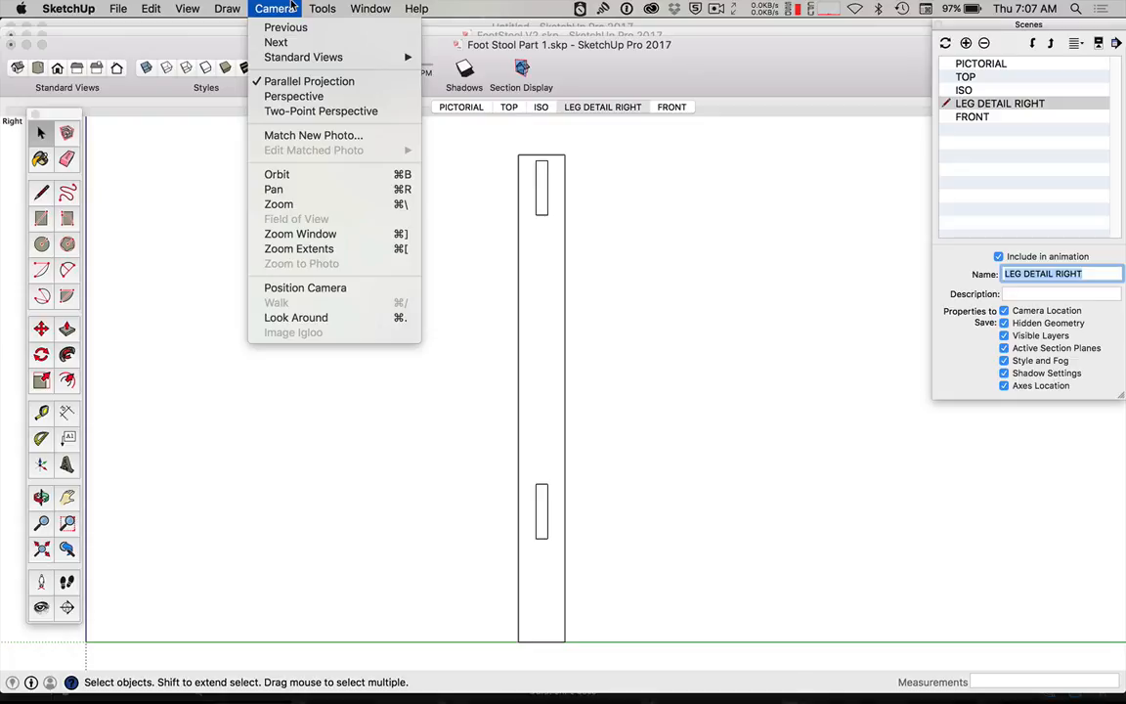
mouse_move(387, 56)
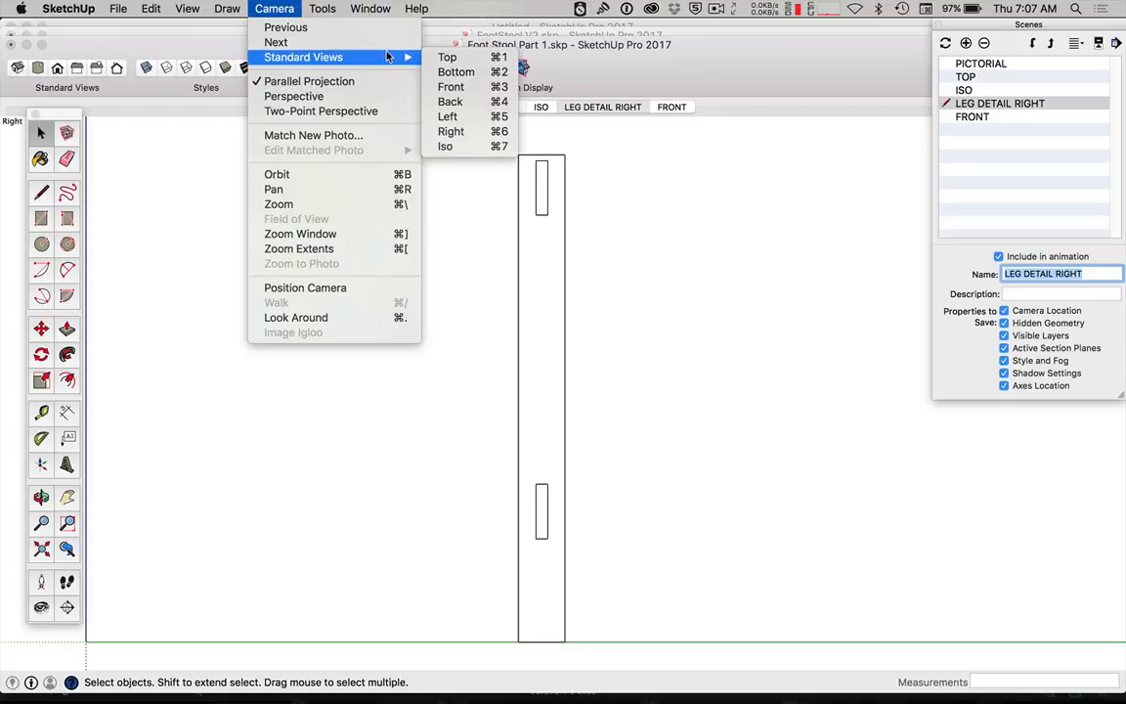
click(461, 87)
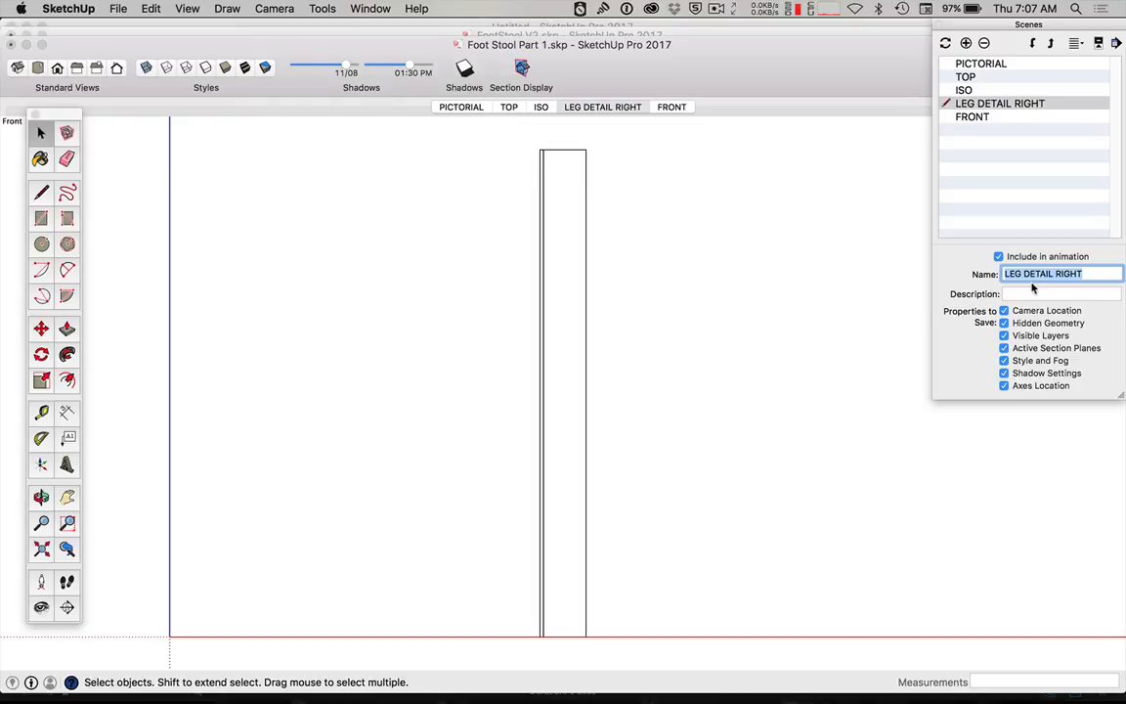
click(966, 43)
text(LEF)
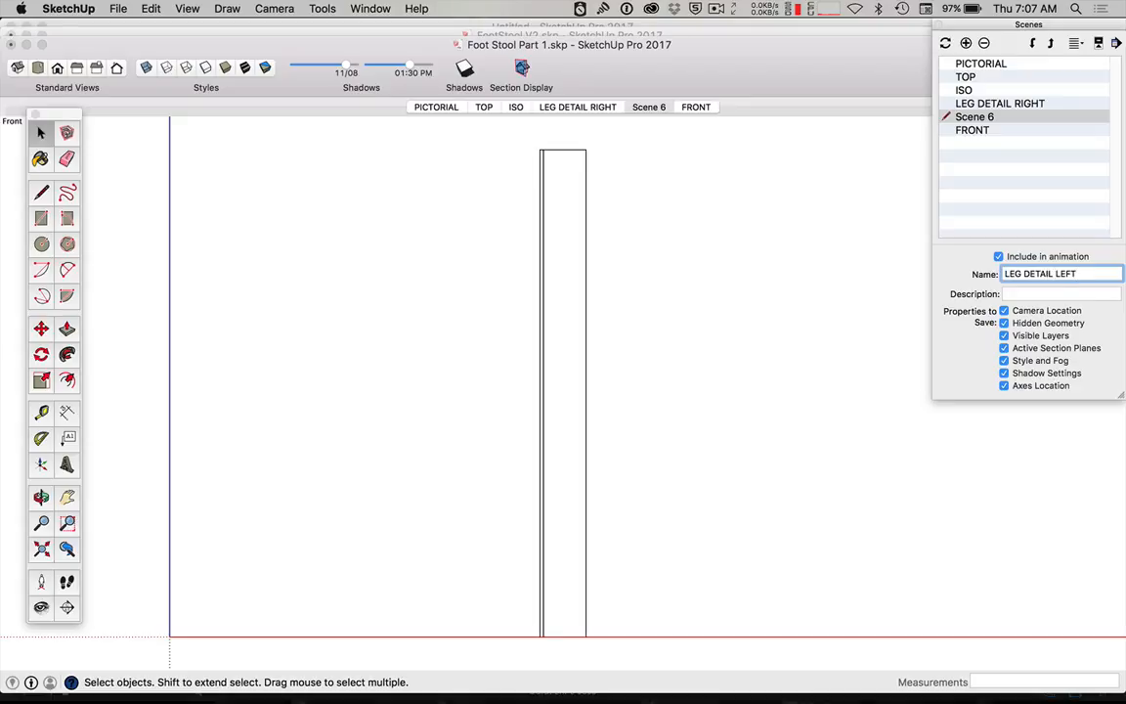
key(Return)
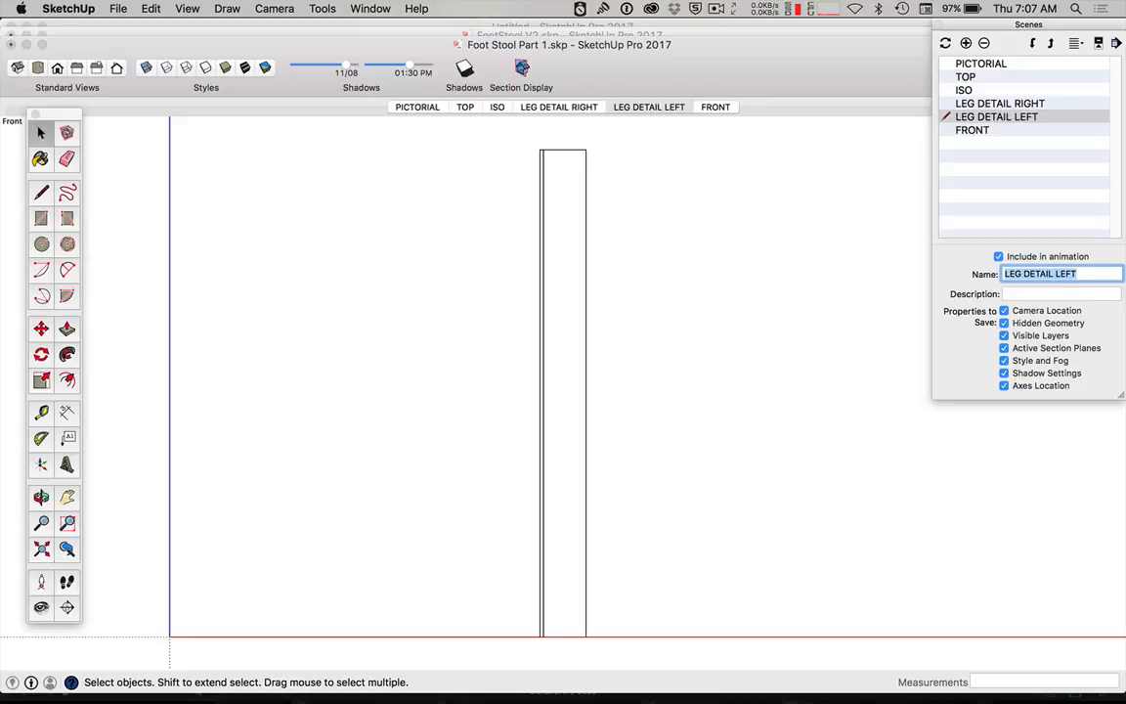
- Step through the saved scenes to check the visible parts and camera view of each one
click(414, 107)
click(466, 109)
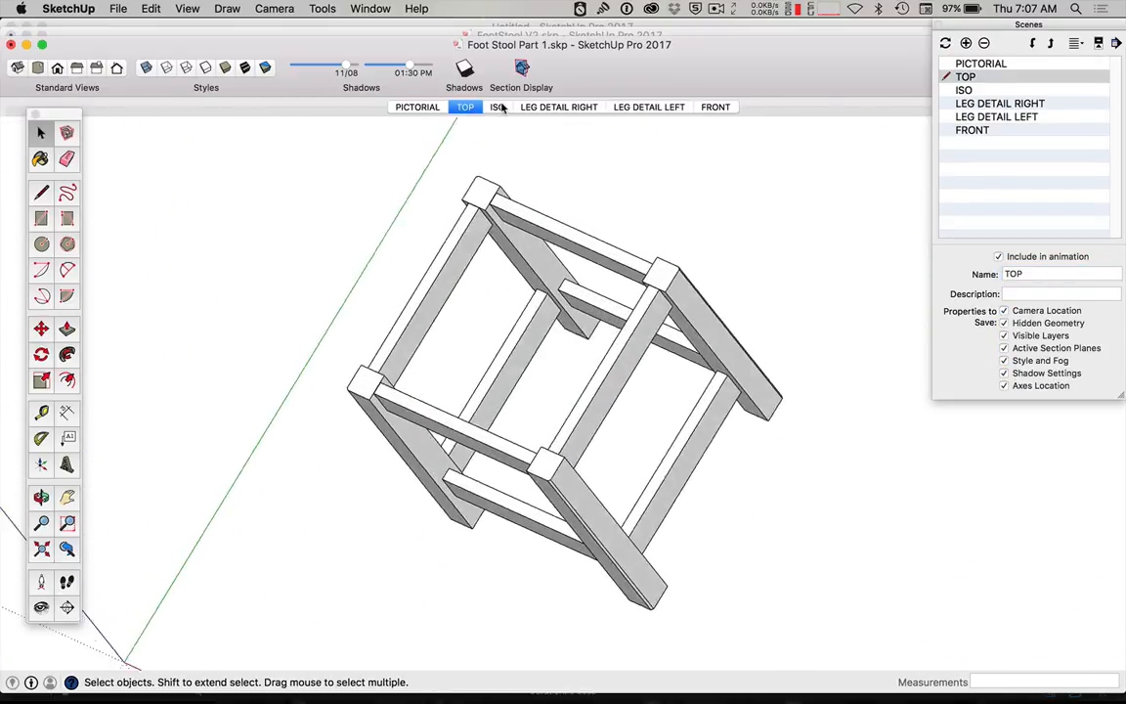
click(500, 107)
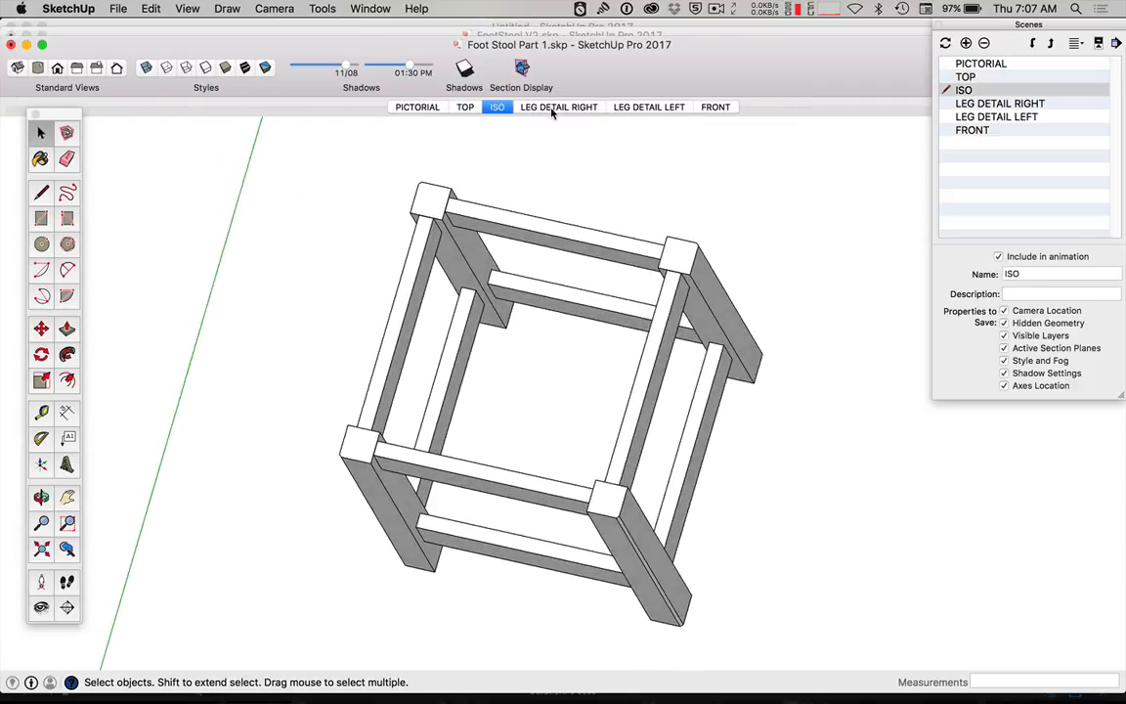
click(552, 108)
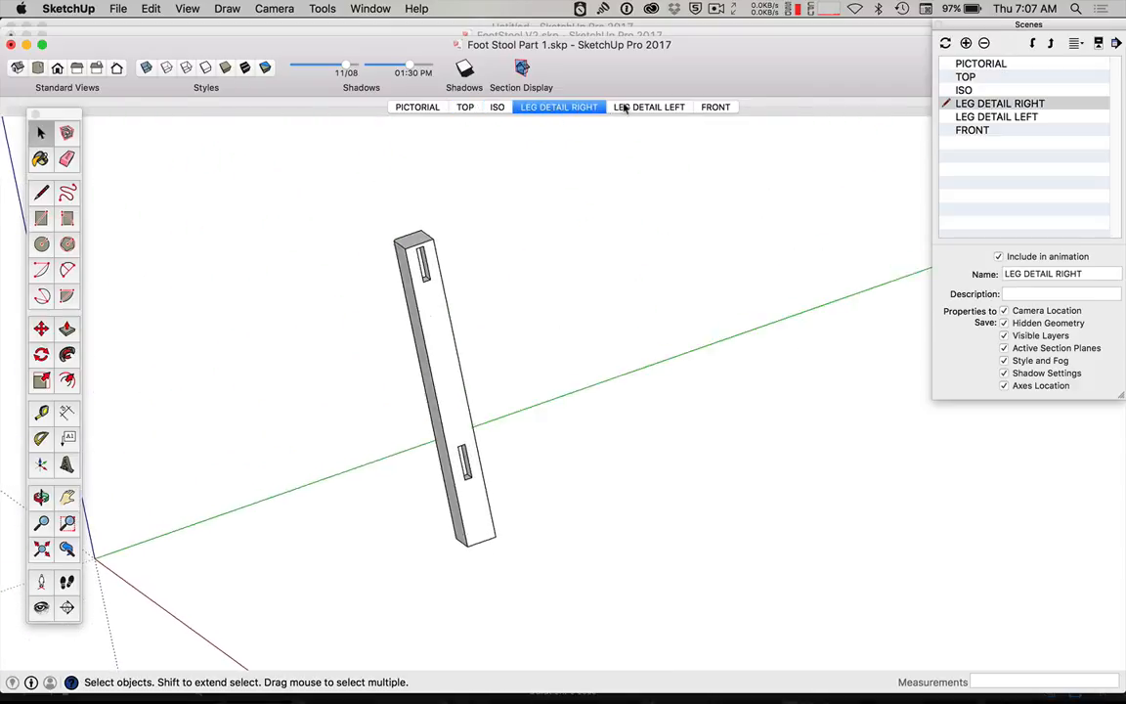
click(685, 109)
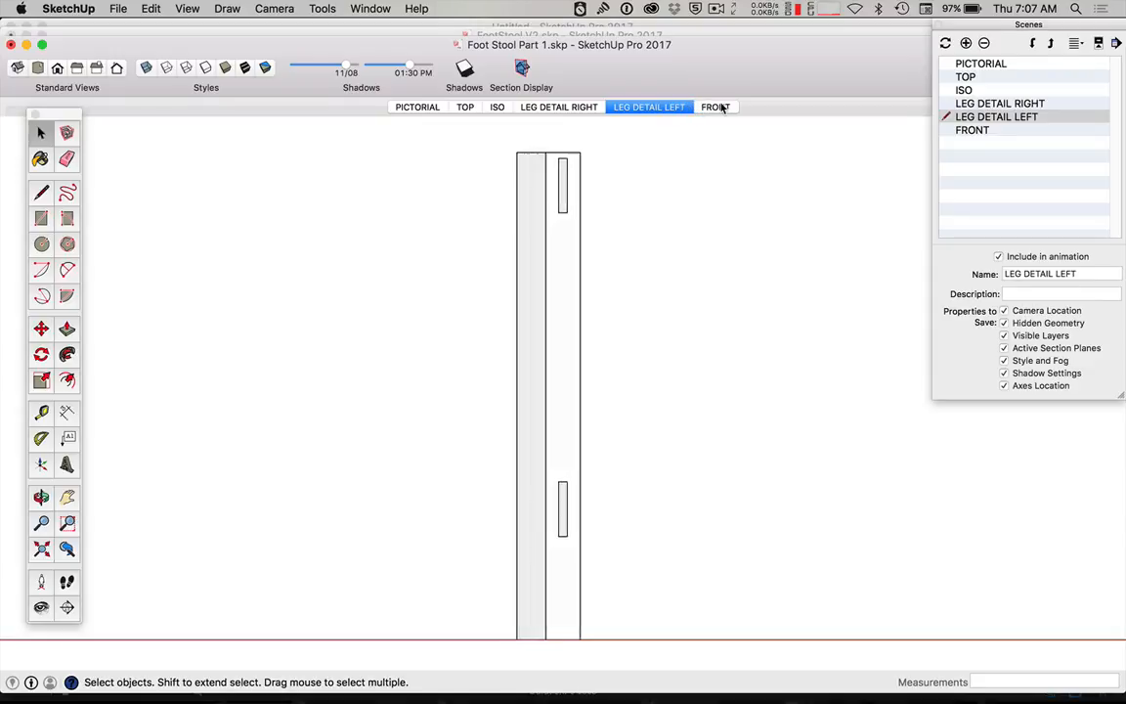
click(721, 108)
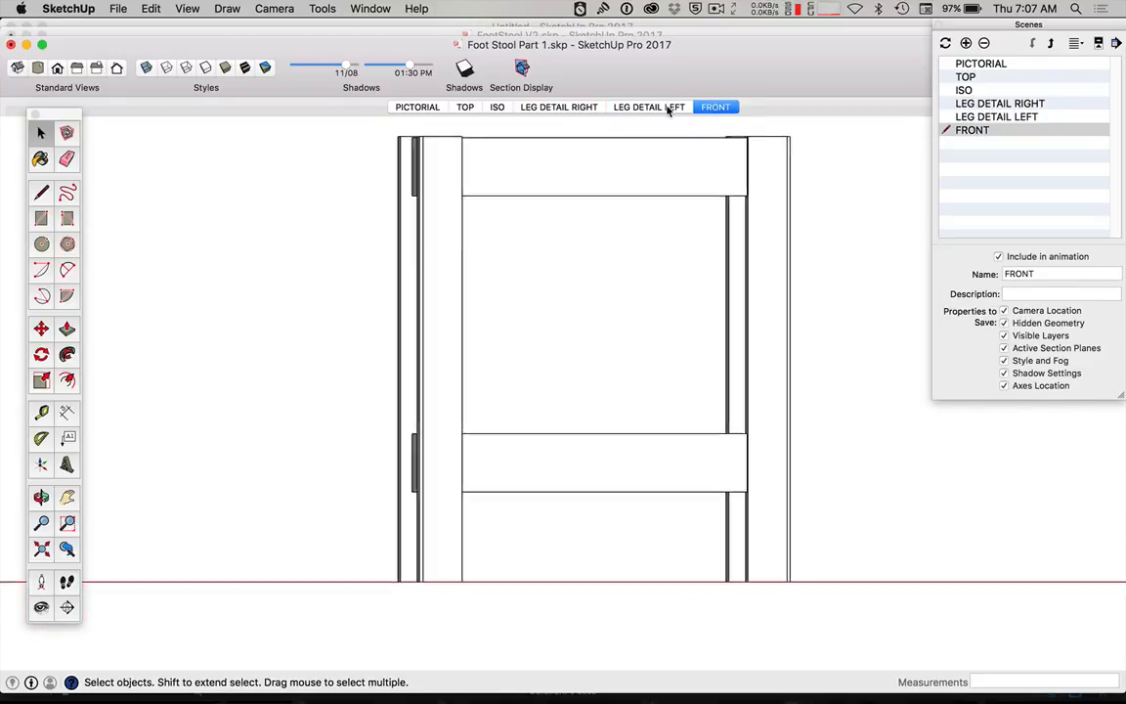
click(648, 108)
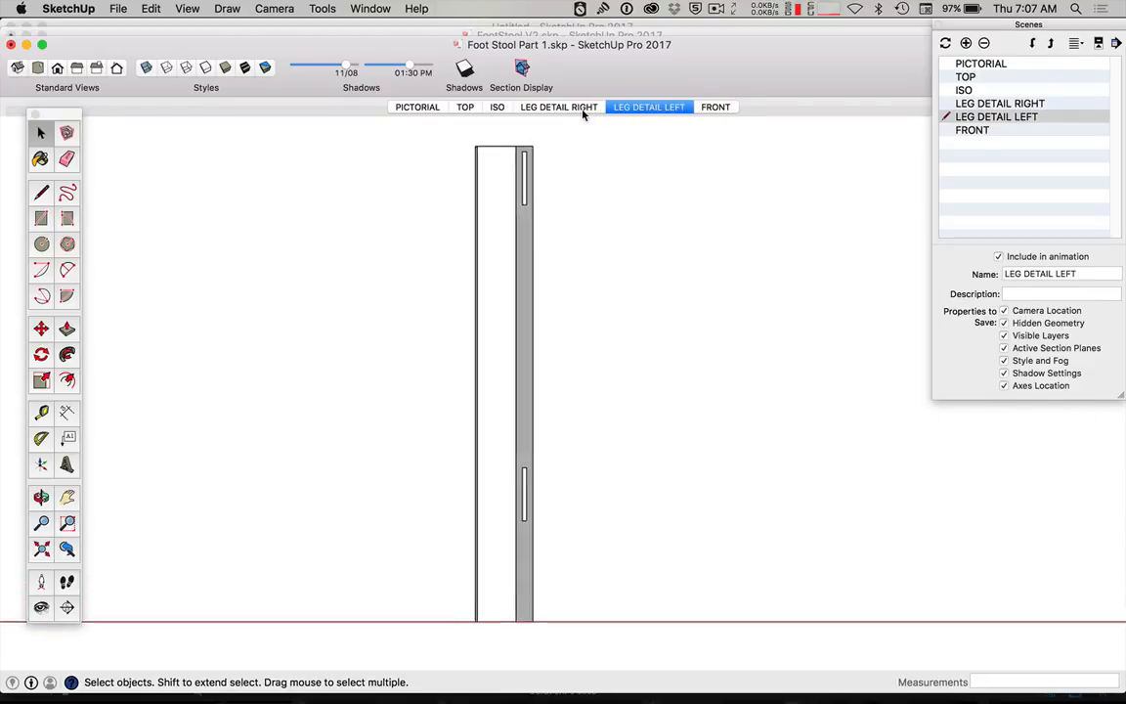
click(574, 109)
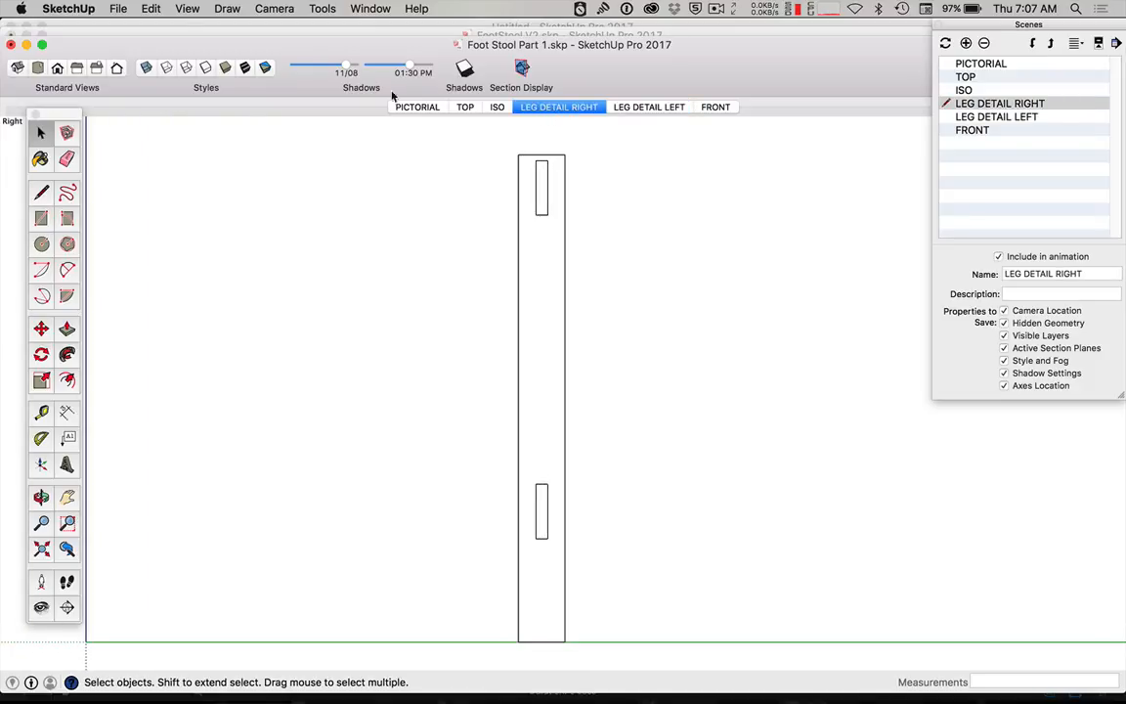
click(465, 107)
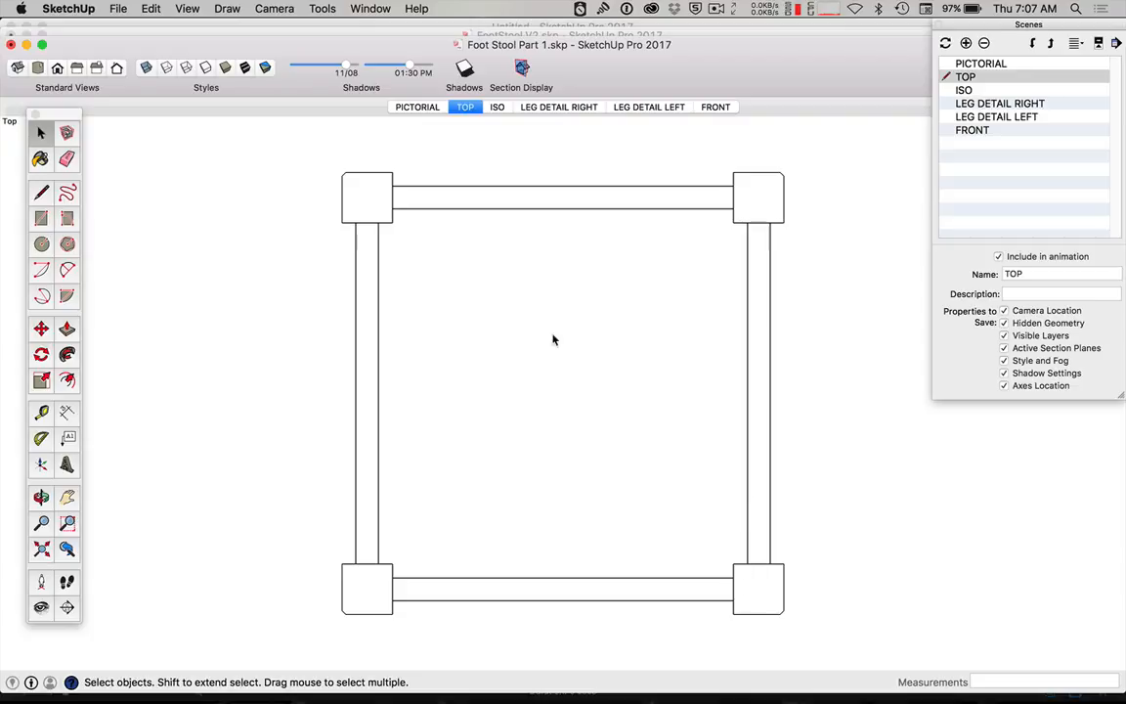
- Open the LEG DETAIL RIGHT scene and switch the isolated leg to the standard Top view
click(559, 108)
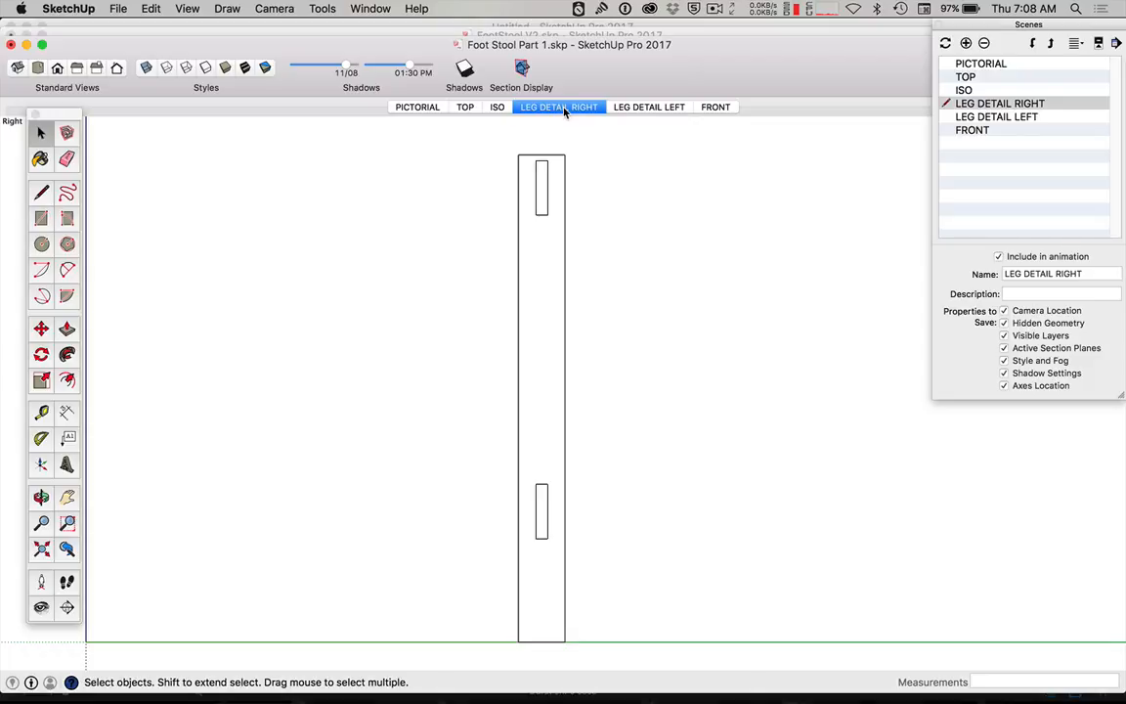
click(256, 8)
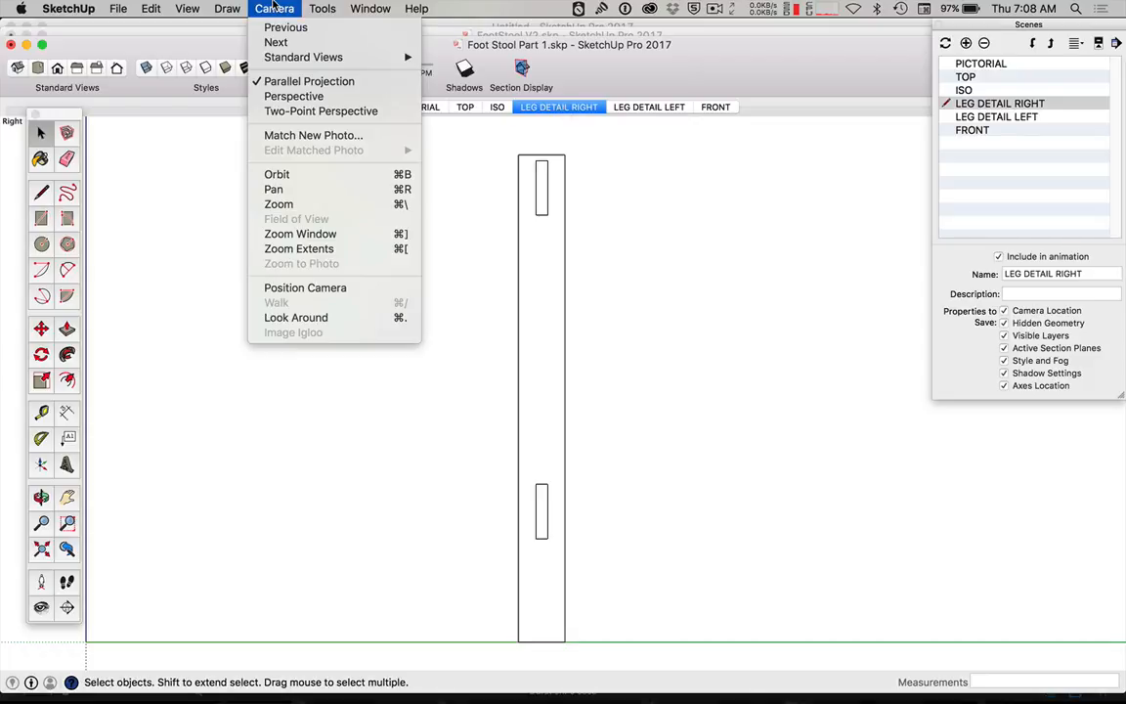
mouse_move(362, 60)
click(453, 57)
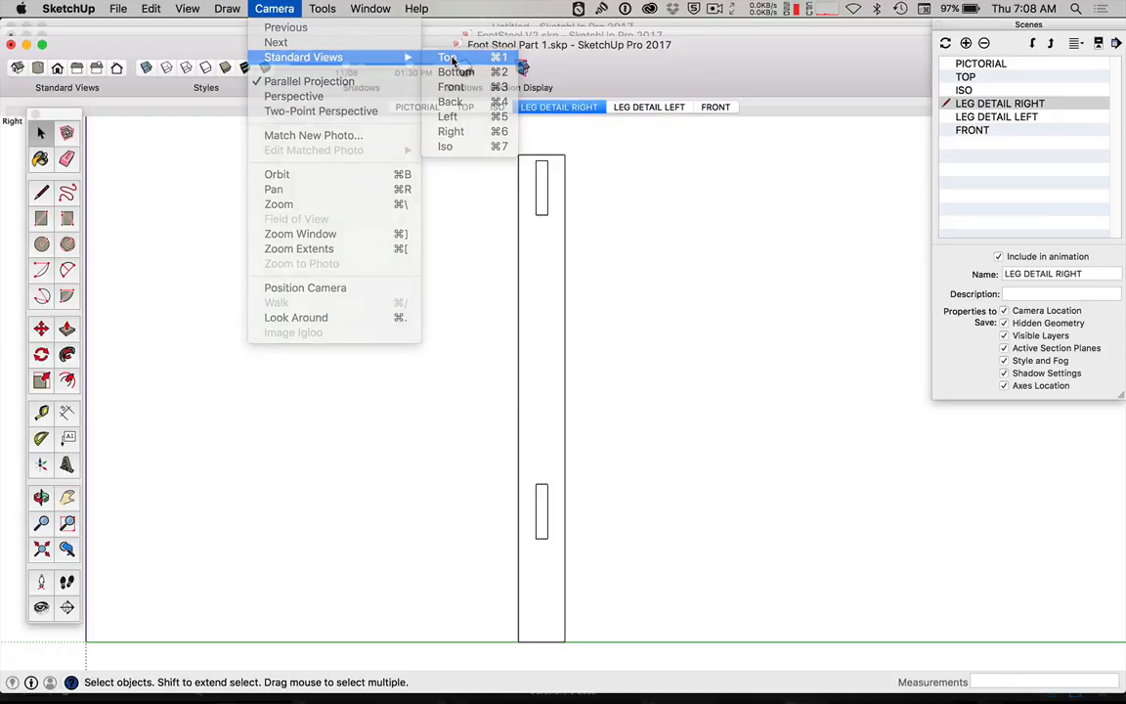
- Frame the leg's top view, add a scene of it and name it LEG DETAIL TOP
scroll(573, 444, up, 5)
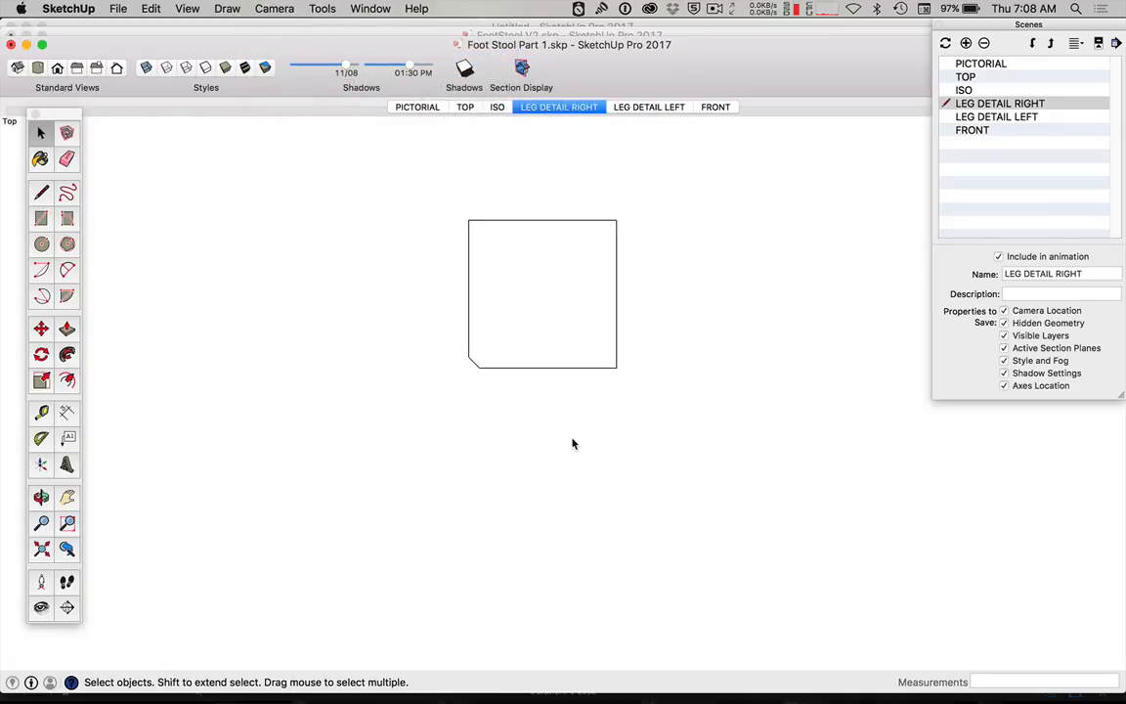
scroll(527, 226, up, 4)
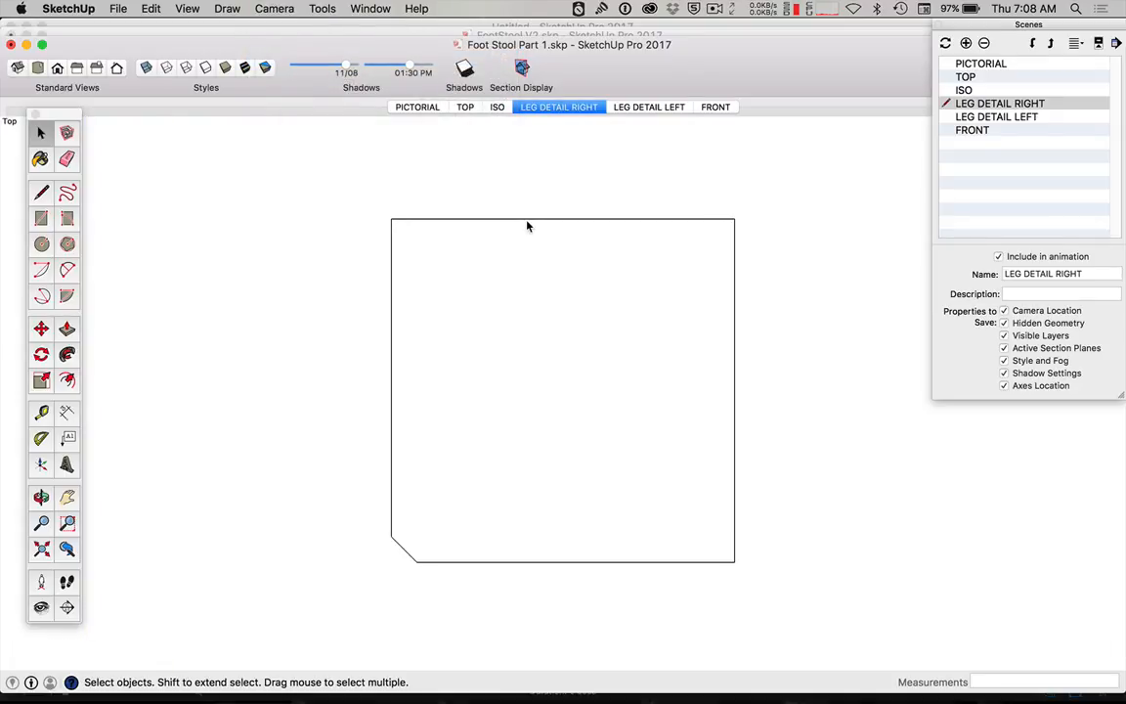
click(967, 43)
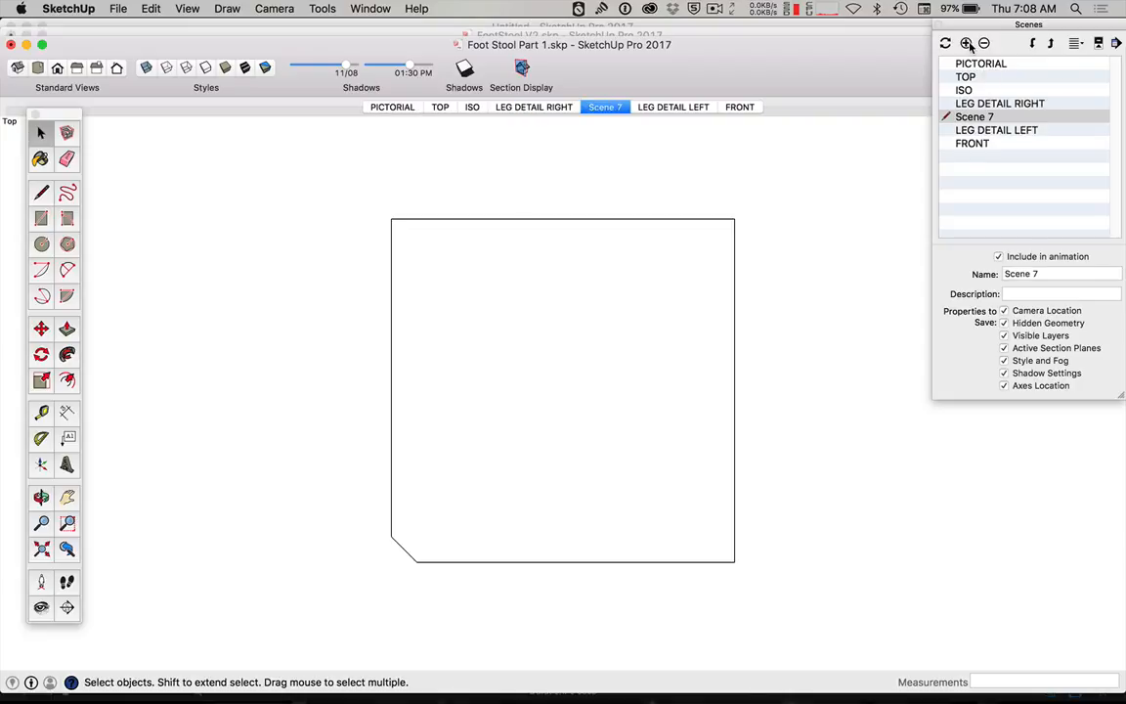
click(1003, 273)
triple_click(1003, 273)
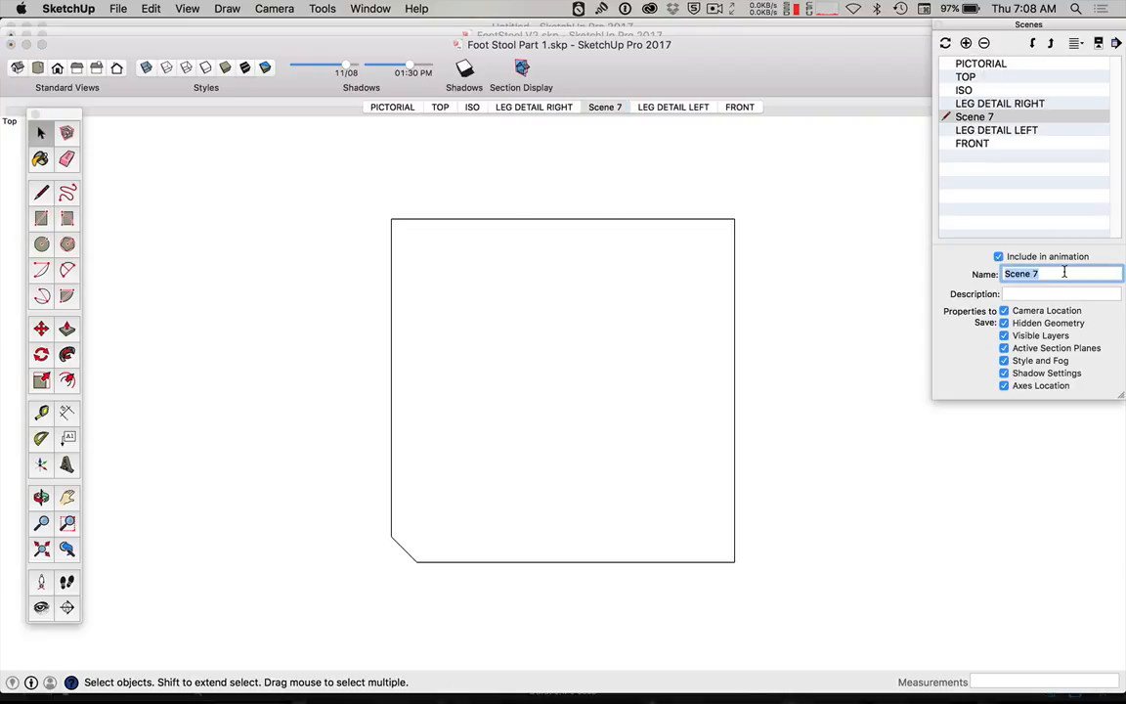
text(LEG DETAIL TOP)
key(Return)
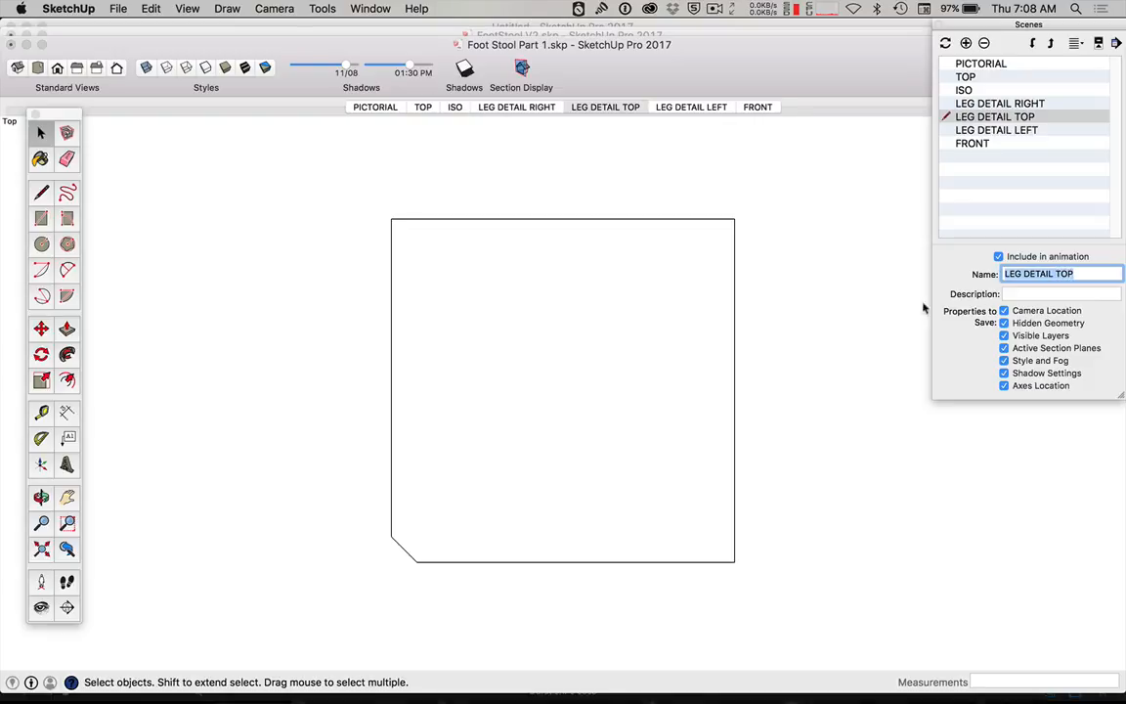
- Open the ISO scene and hide every part of the stool frame except the upper rail at the back left
click(456, 108)
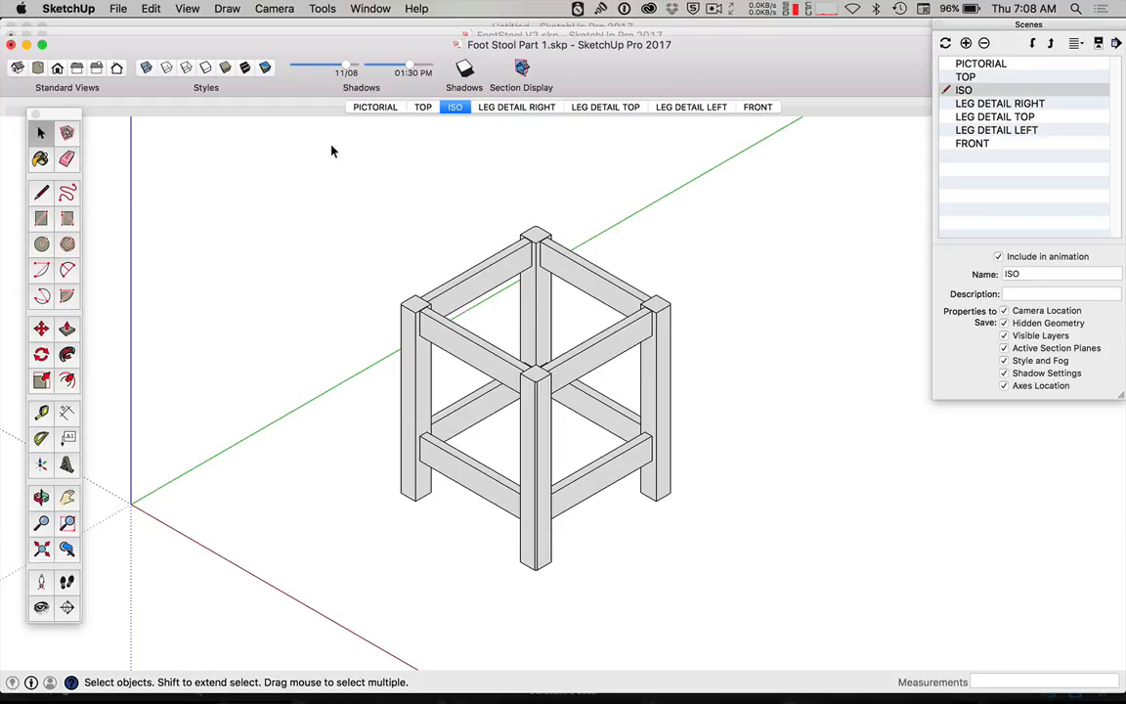
drag(330, 146, 824, 606)
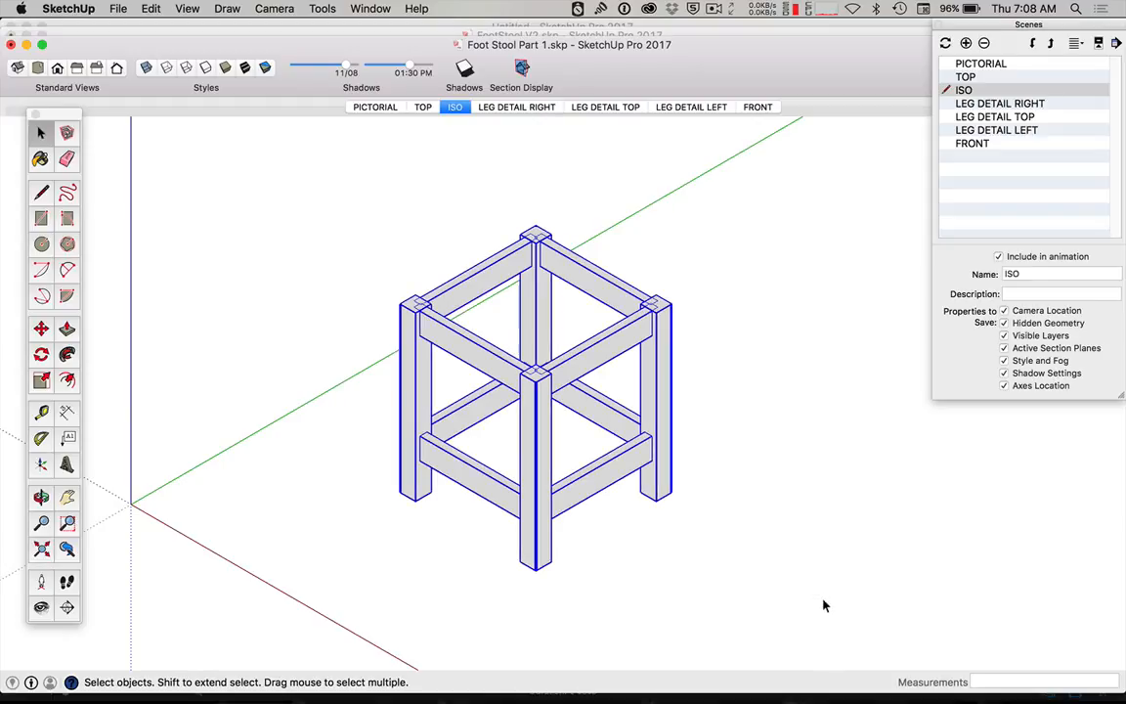
shift+click(470, 283)
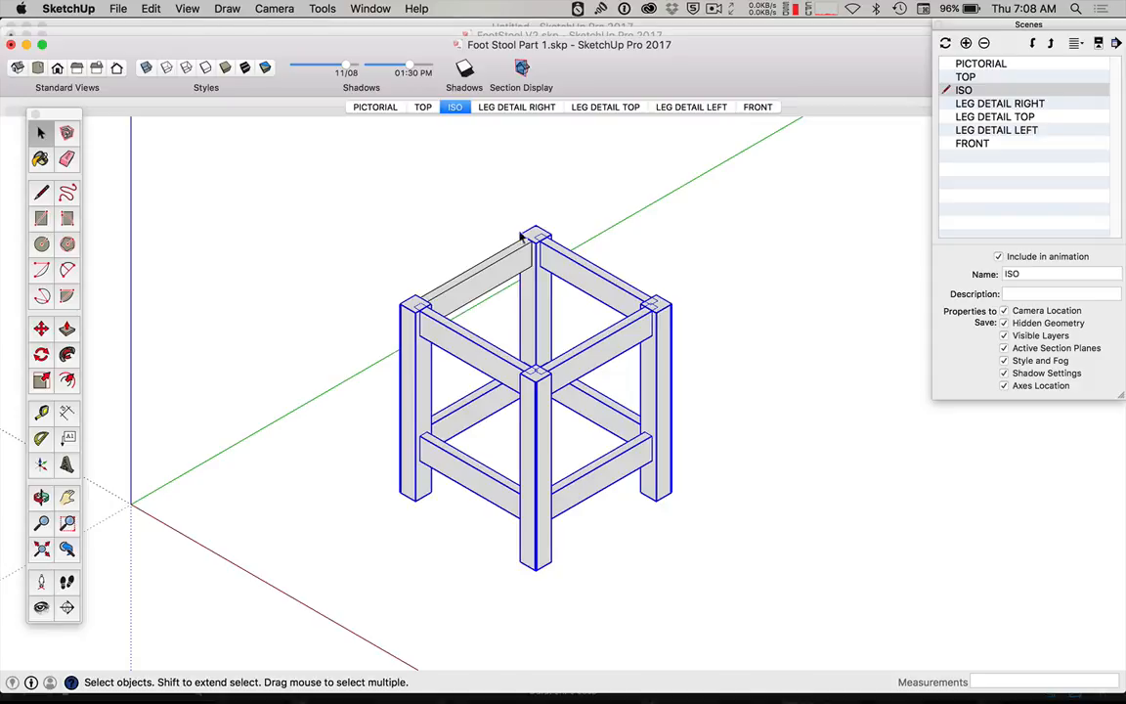
right_click(569, 268)
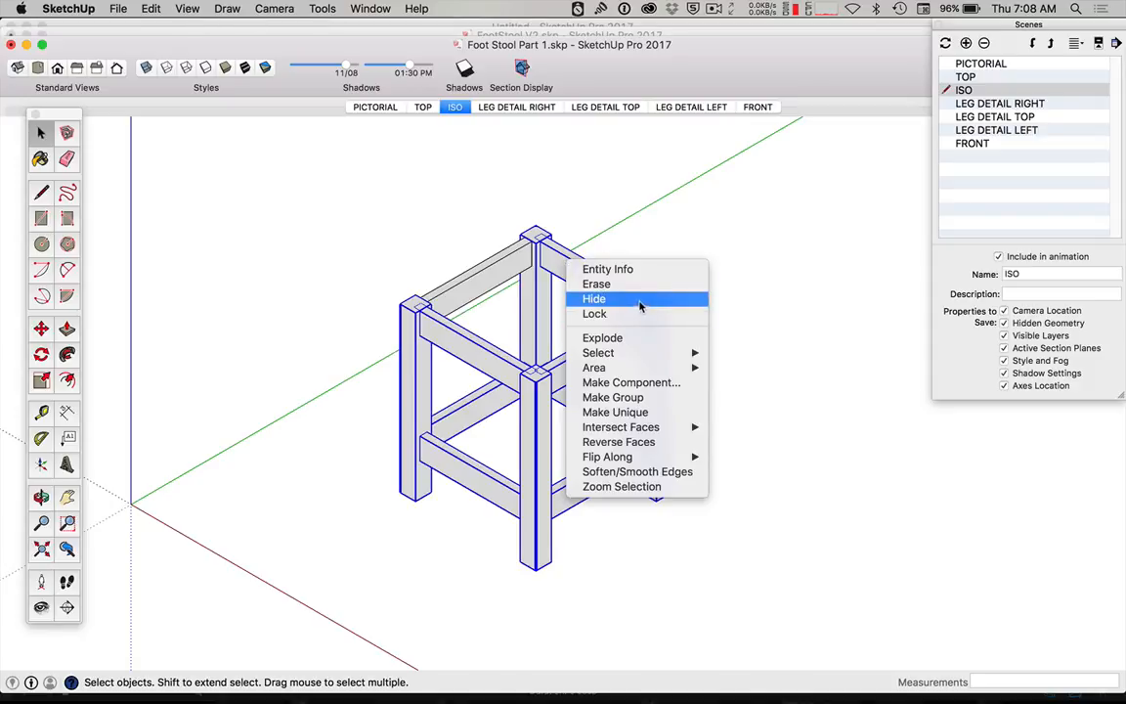
click(643, 307)
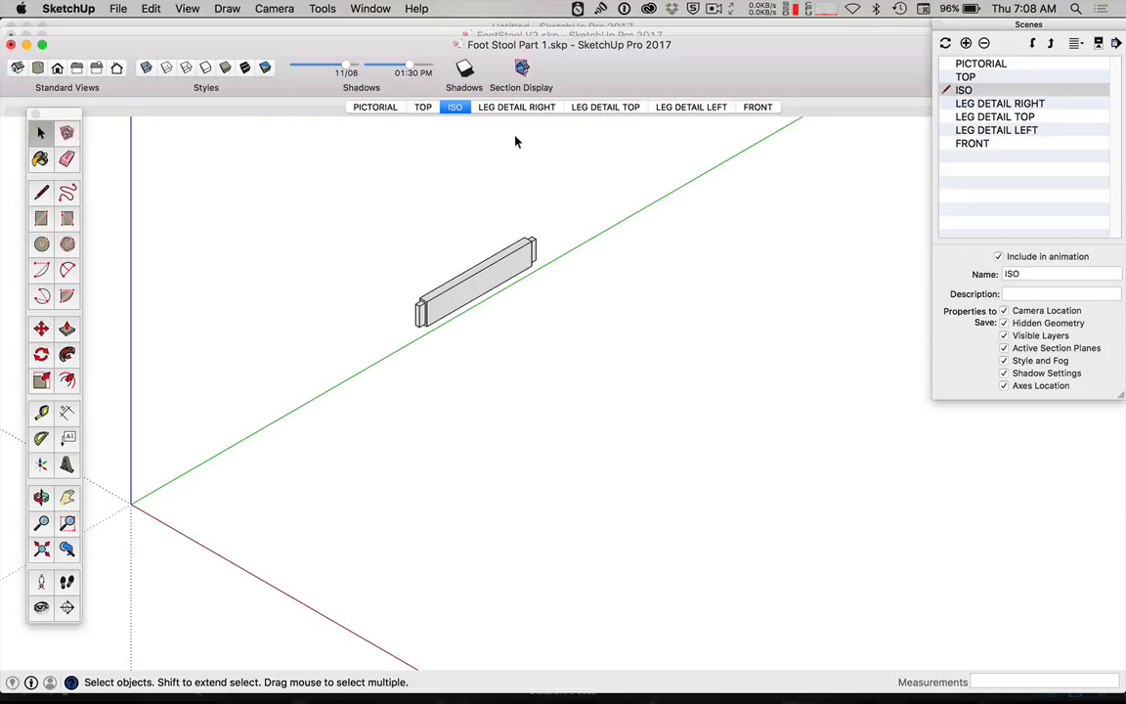
- Switch to the standard Top view of the isolated rail and add a scene of it named RAIL DETAIL TOP
click(263, 8)
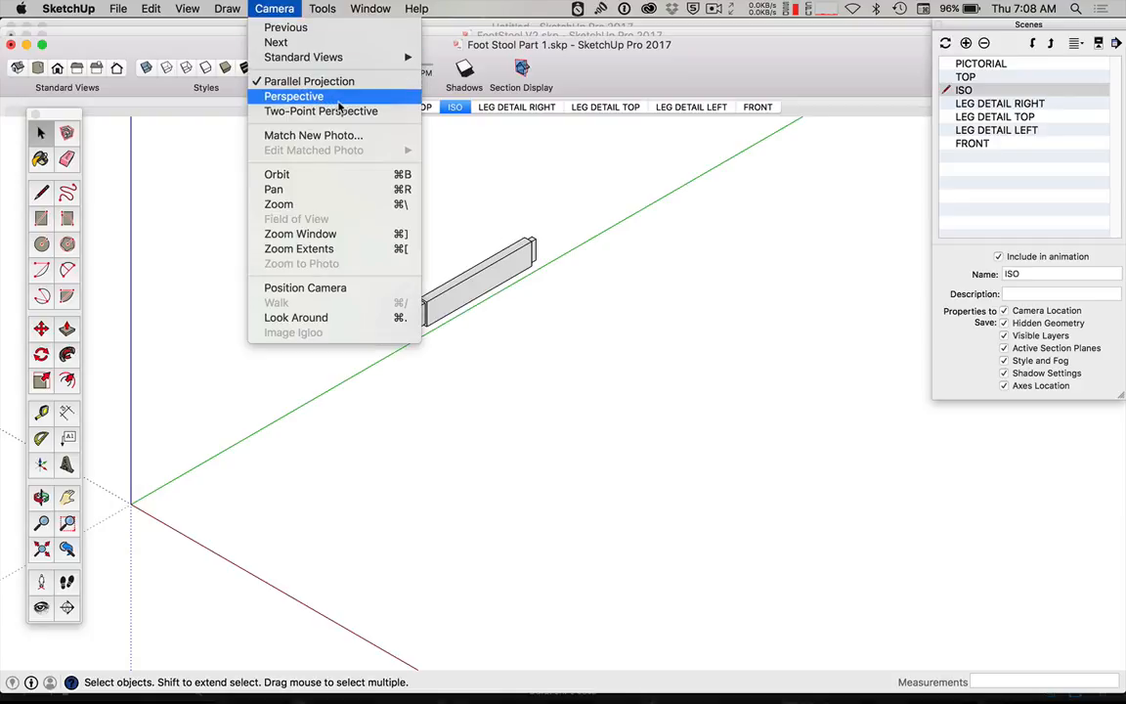
mouse_move(367, 57)
click(452, 58)
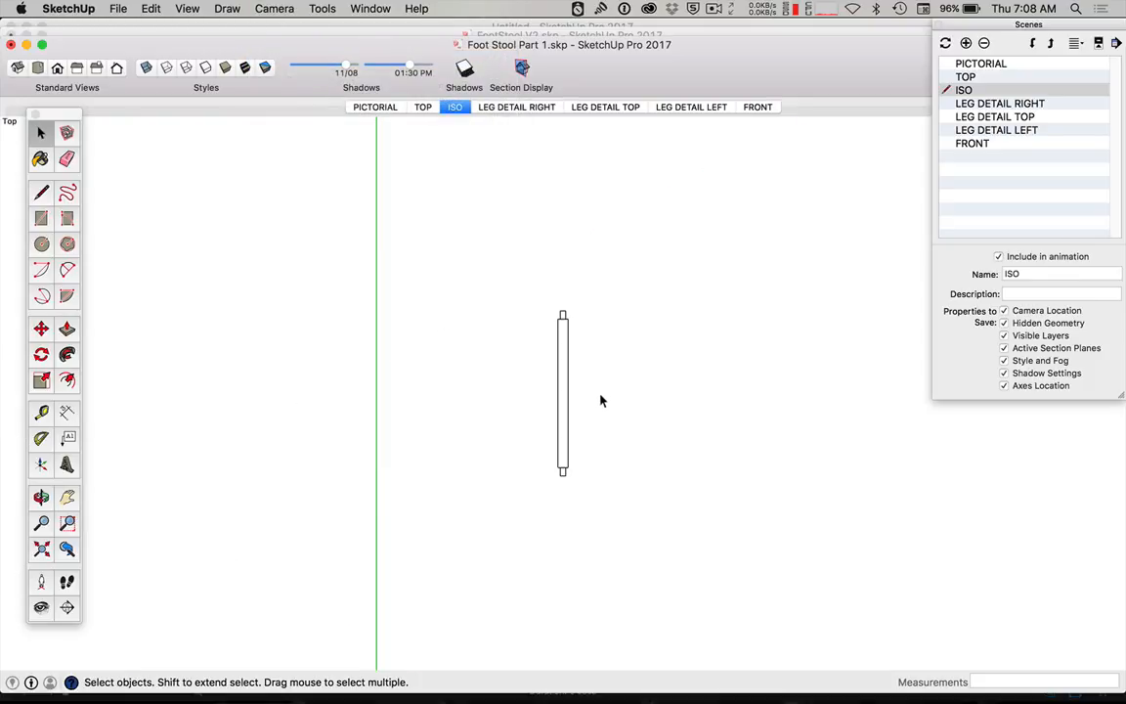
scroll(600, 397, up, 4)
scroll(551, 341, up, 2)
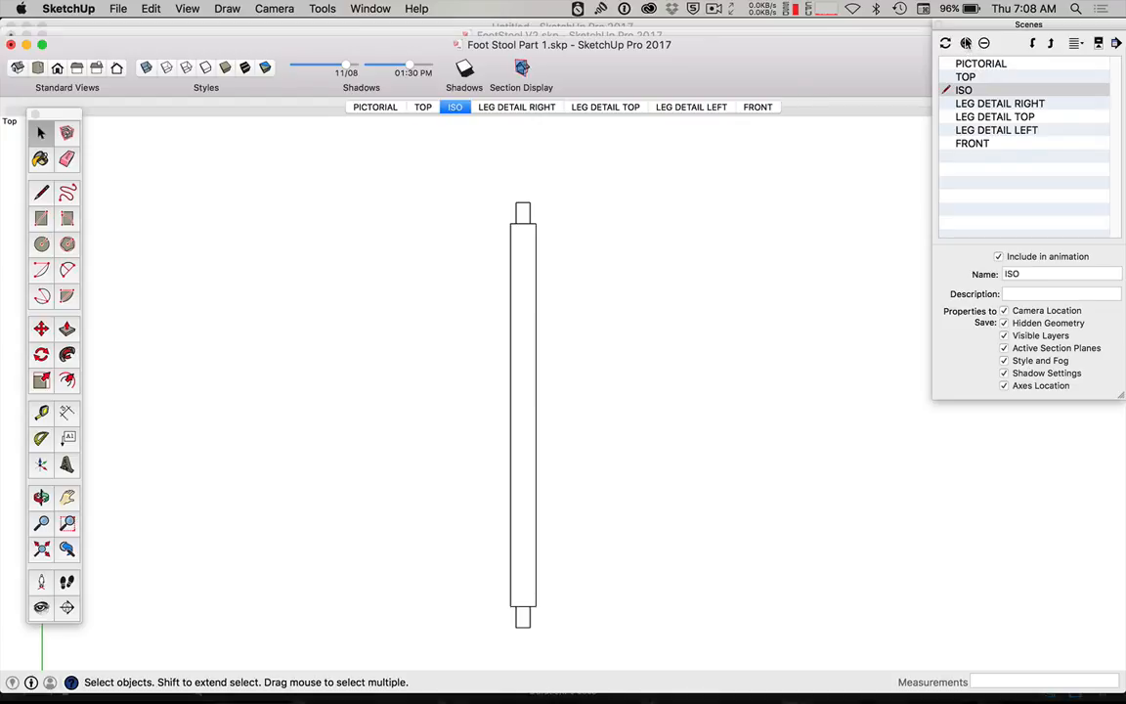
click(966, 43)
click(1043, 275)
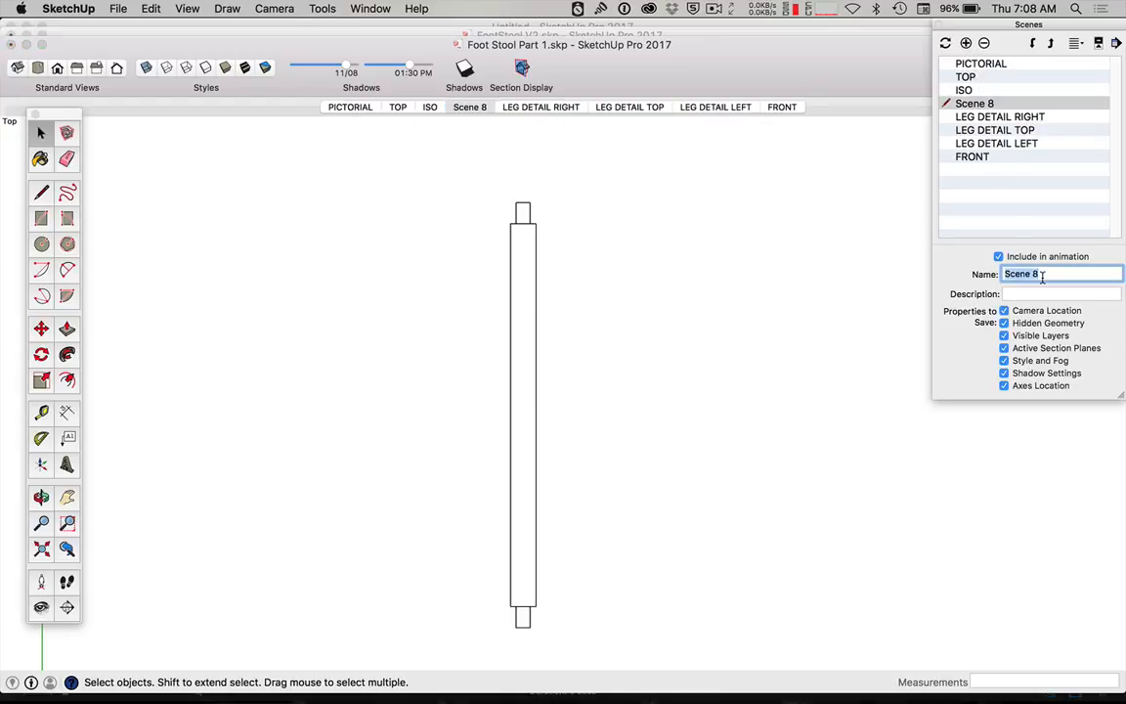
text(RAIL DETAIL TOP)
key(Return)
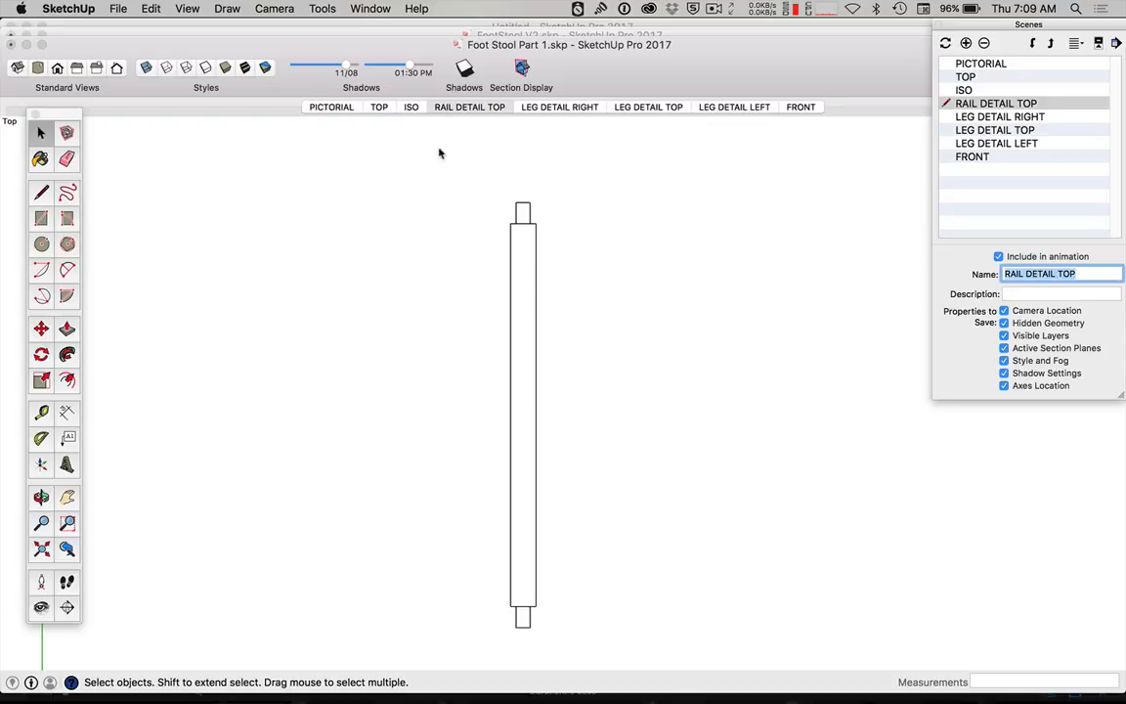
- Show the isolated rail in the standard Front view and centre its enlarged end profile
click(261, 8)
mouse_move(380, 57)
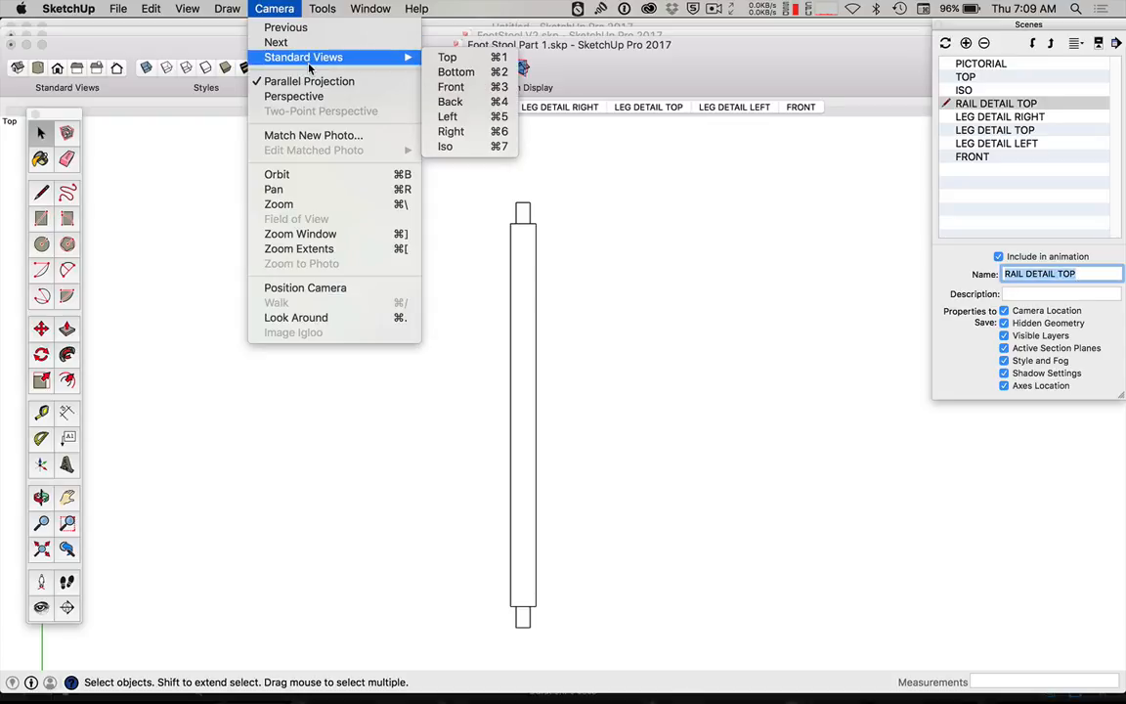
click(484, 90)
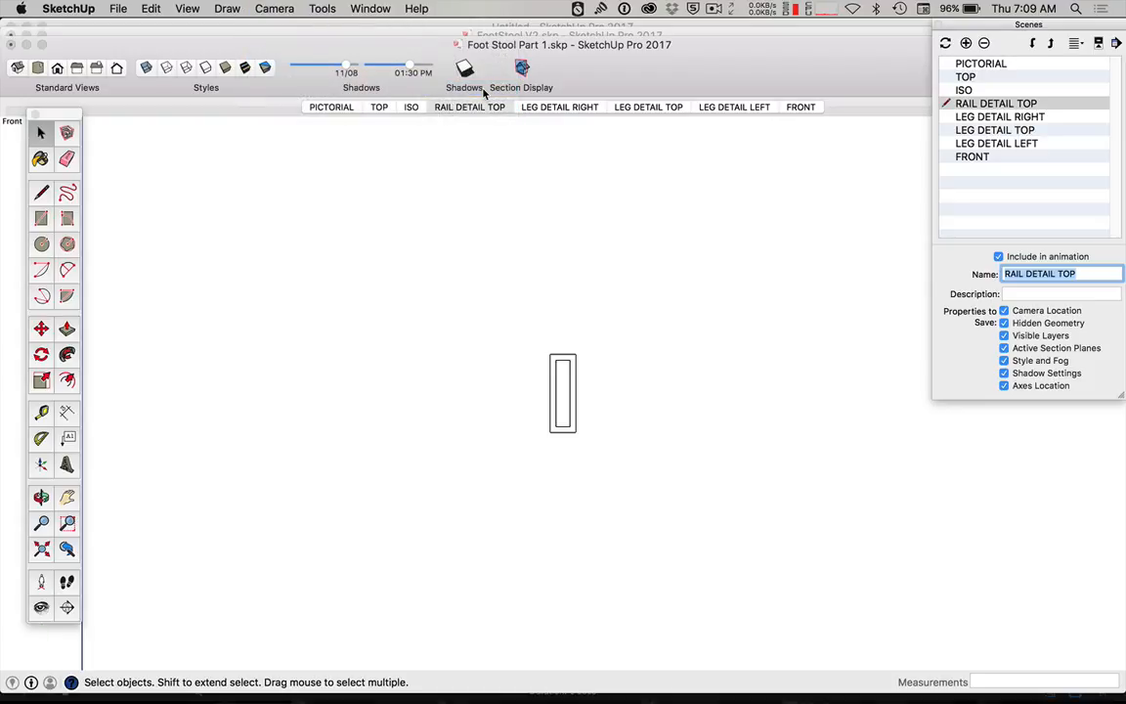
scroll(595, 413, up, 6)
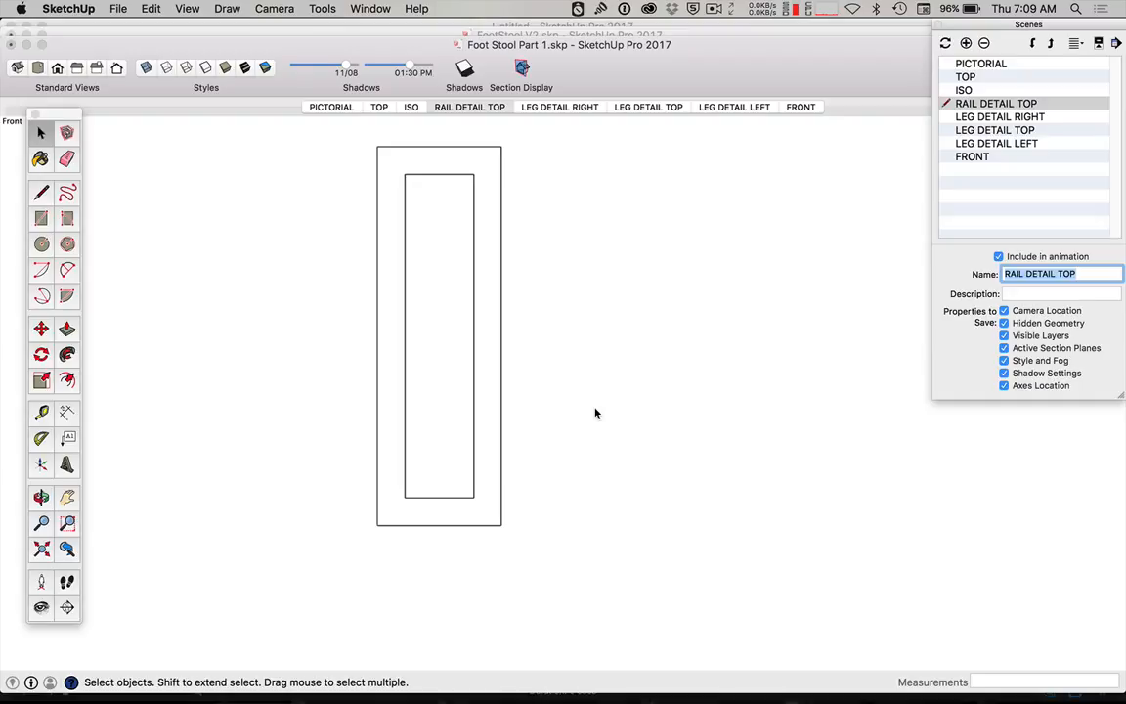
text(h)
key(Return)
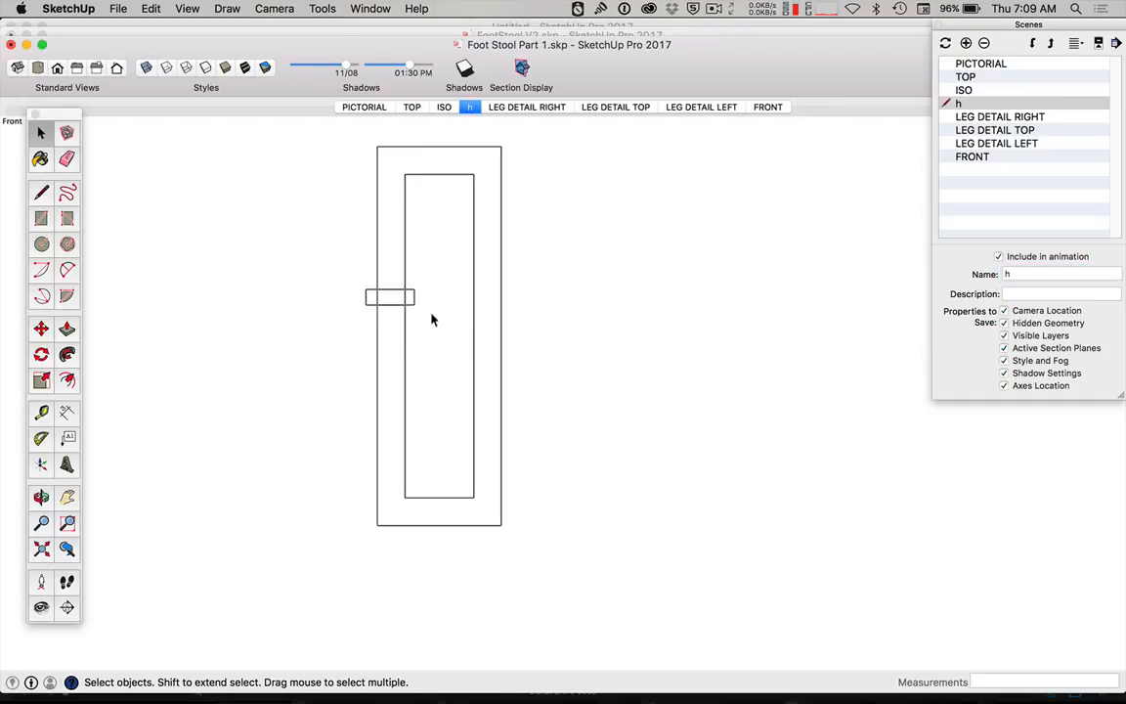
key(h)
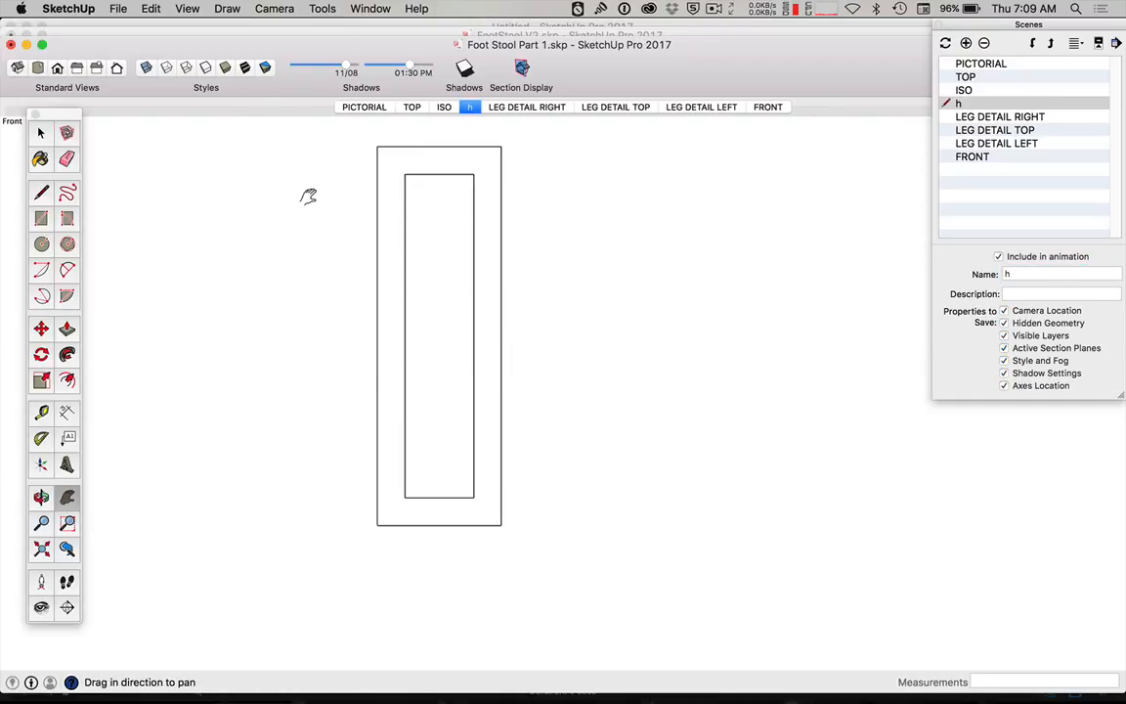
drag(311, 196, 439, 281)
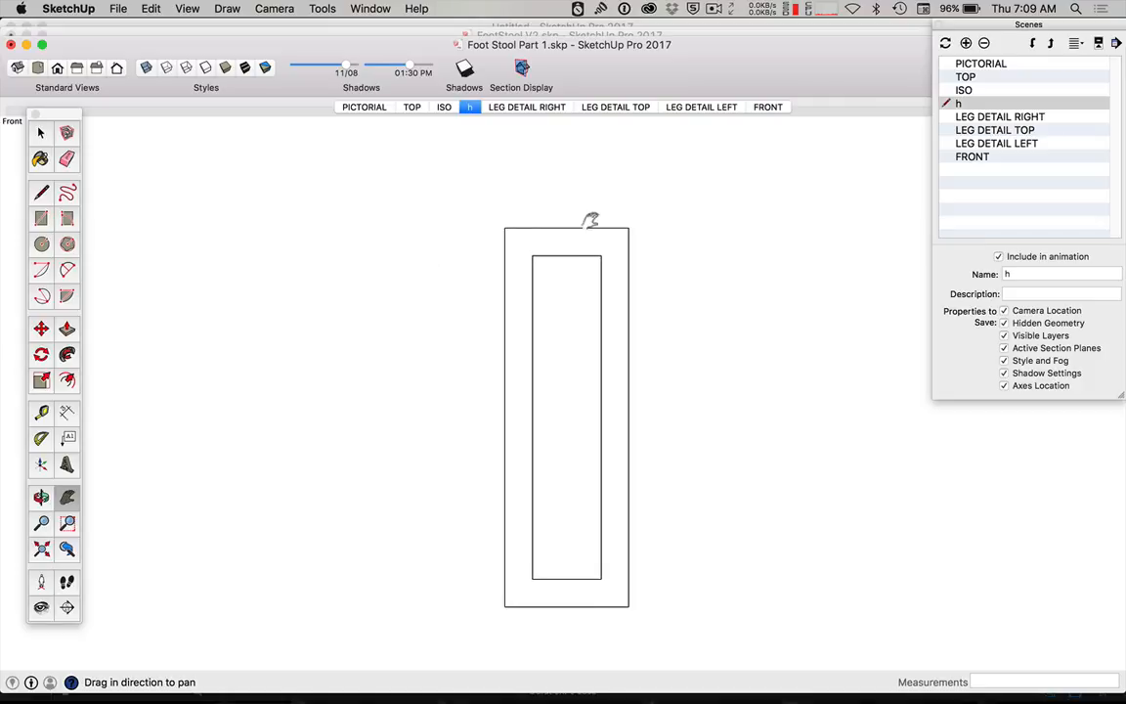
key(space)
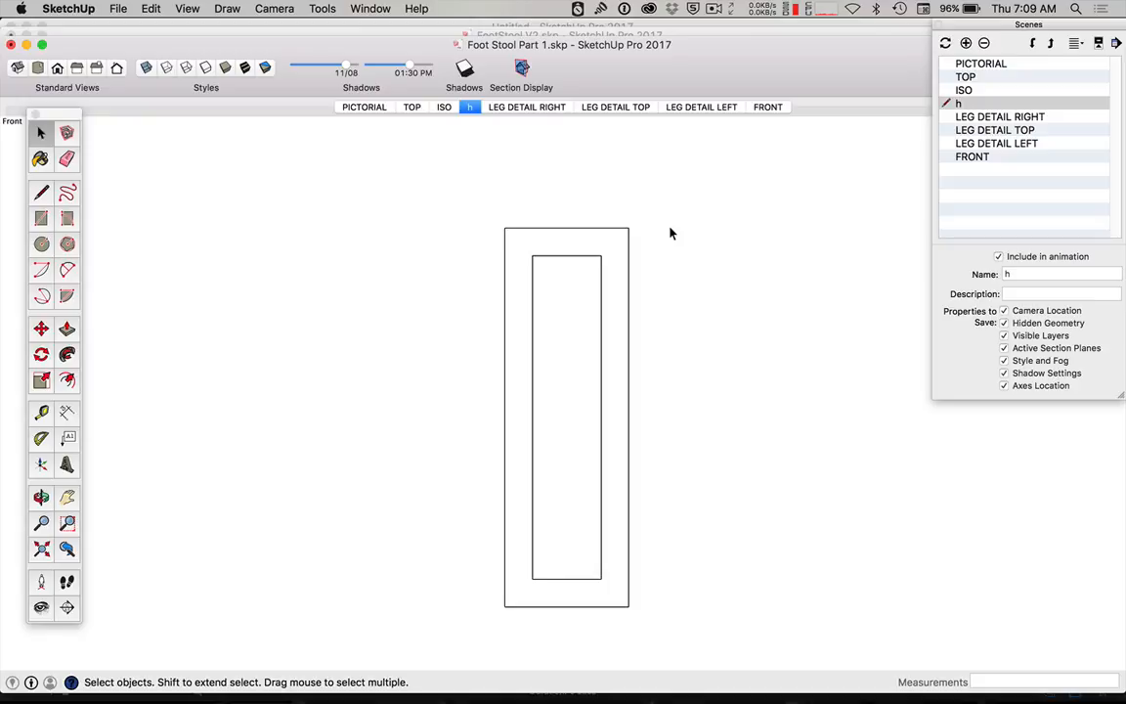
- Try to reverse the accidental renaming of the rail scene to h by undoing the latest operations, and check the model
key(super+z)
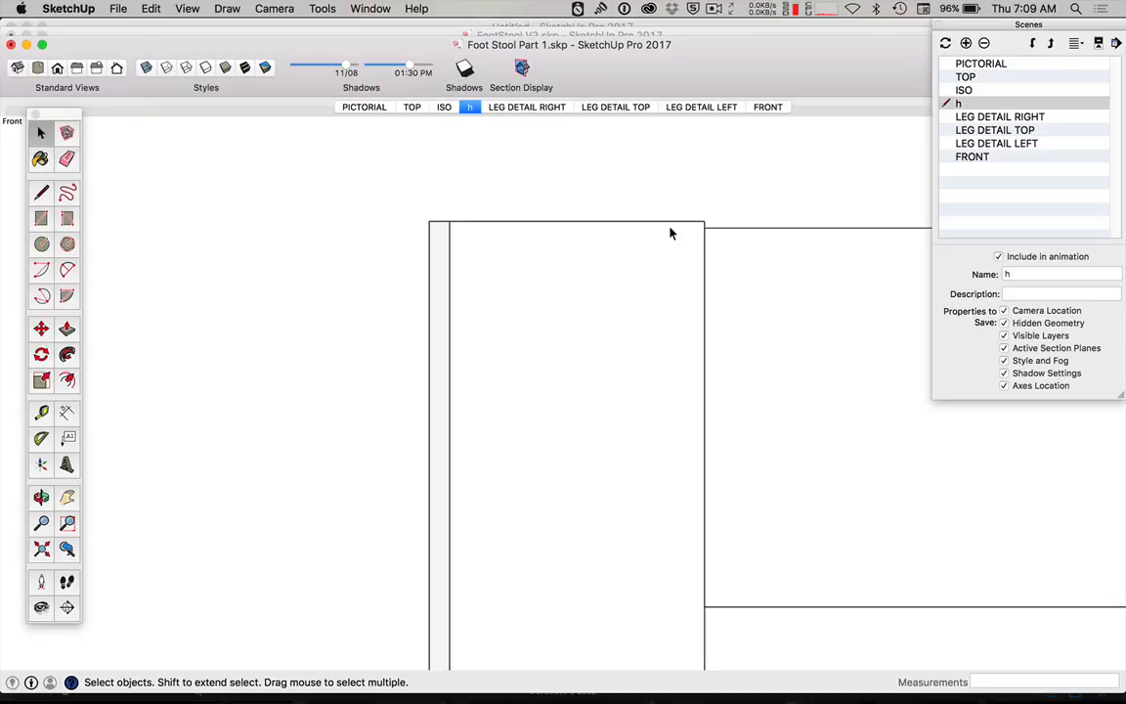
key(super+z)
click(149, 9)
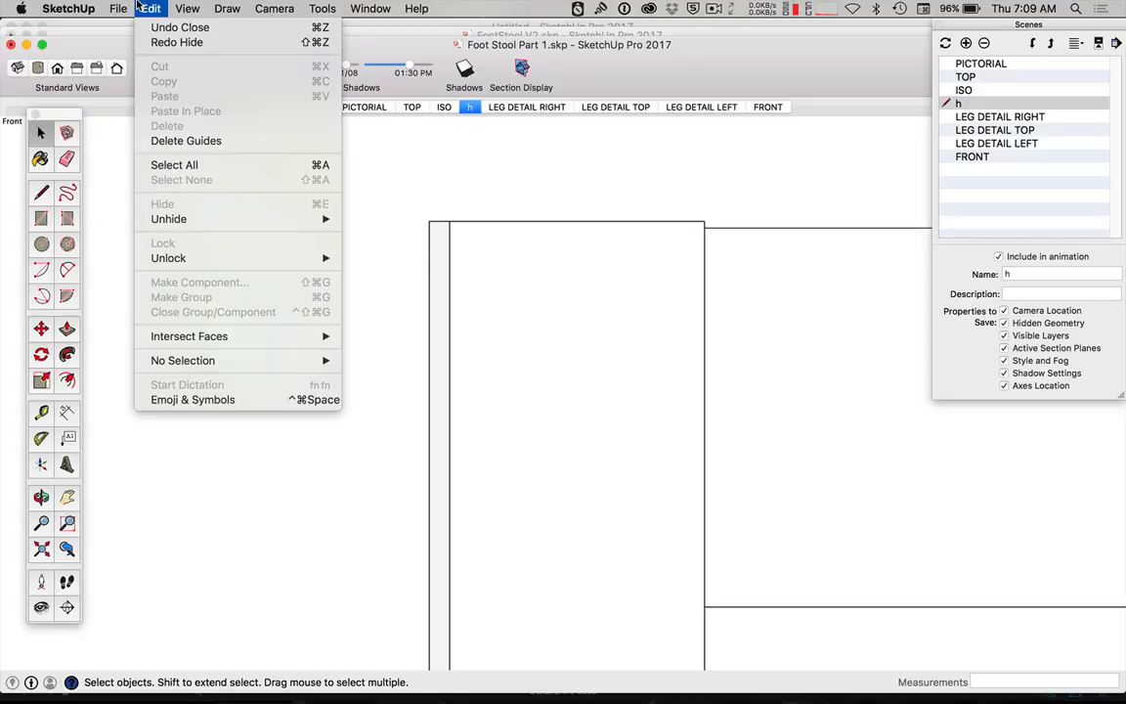
click(200, 30)
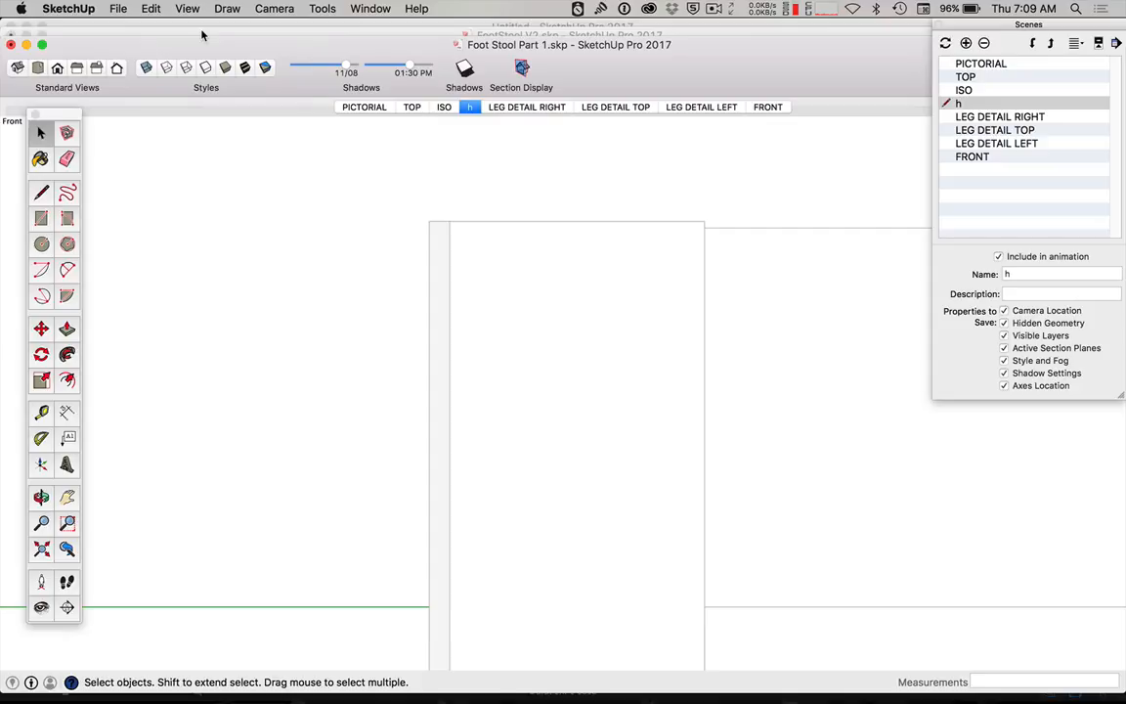
key(super+z)
key(super+z)
key(super+z)
key(super+z)
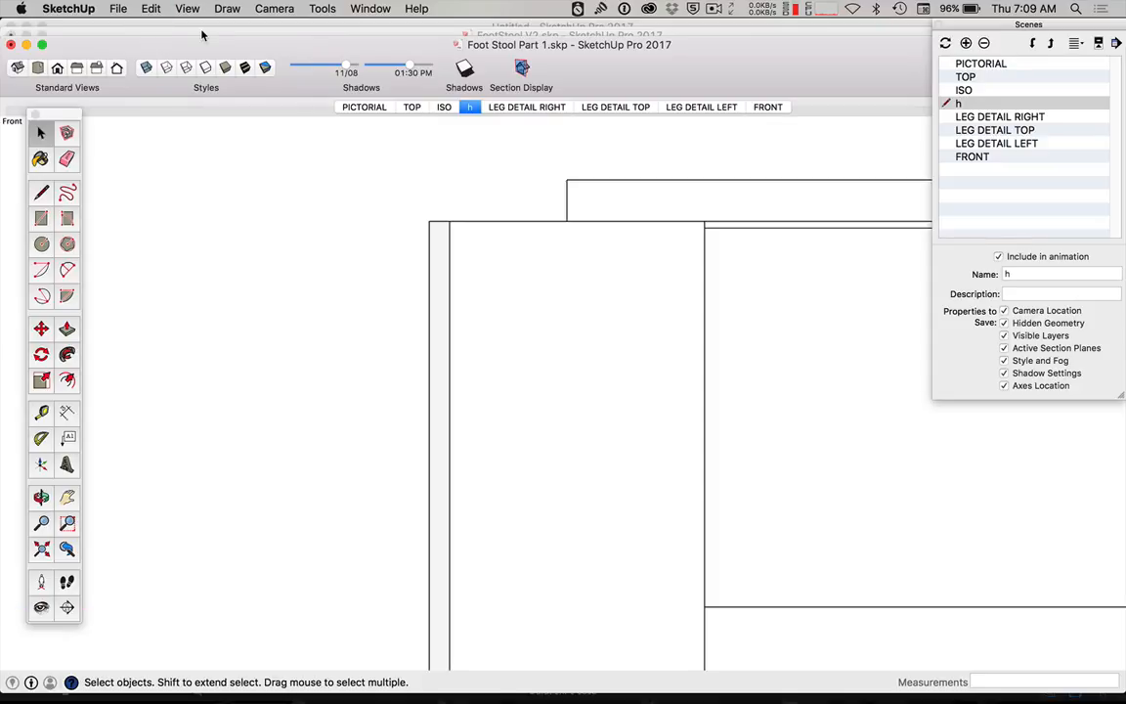
key(z)
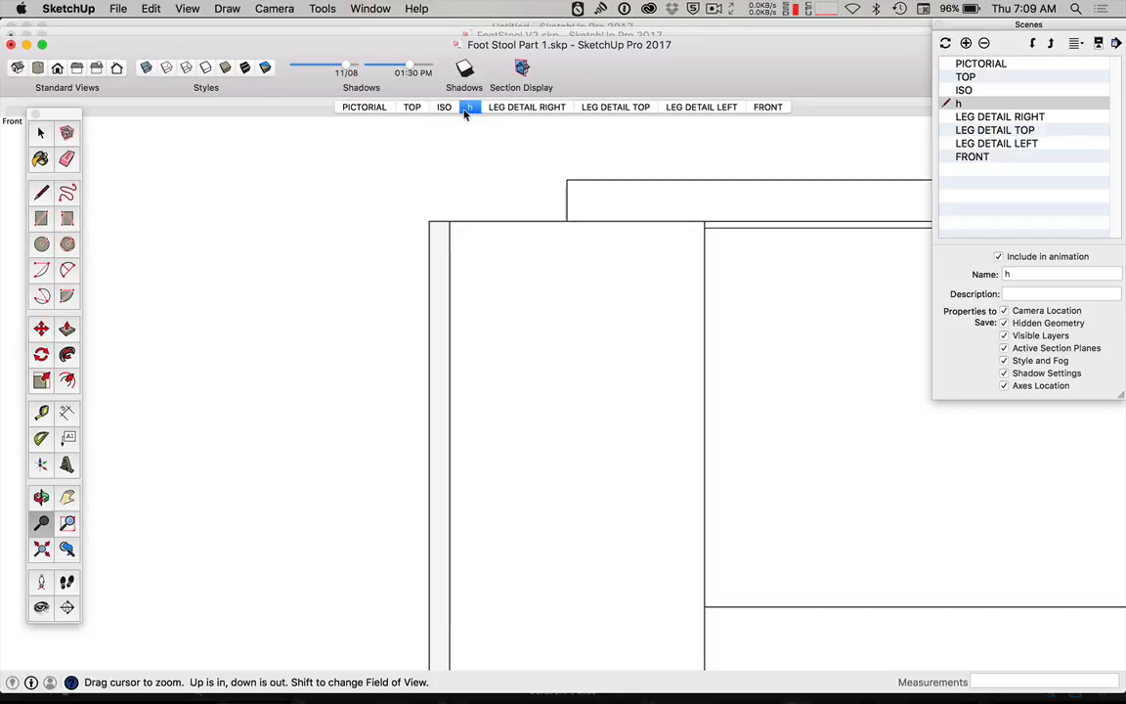
scroll(523, 175, down, 5)
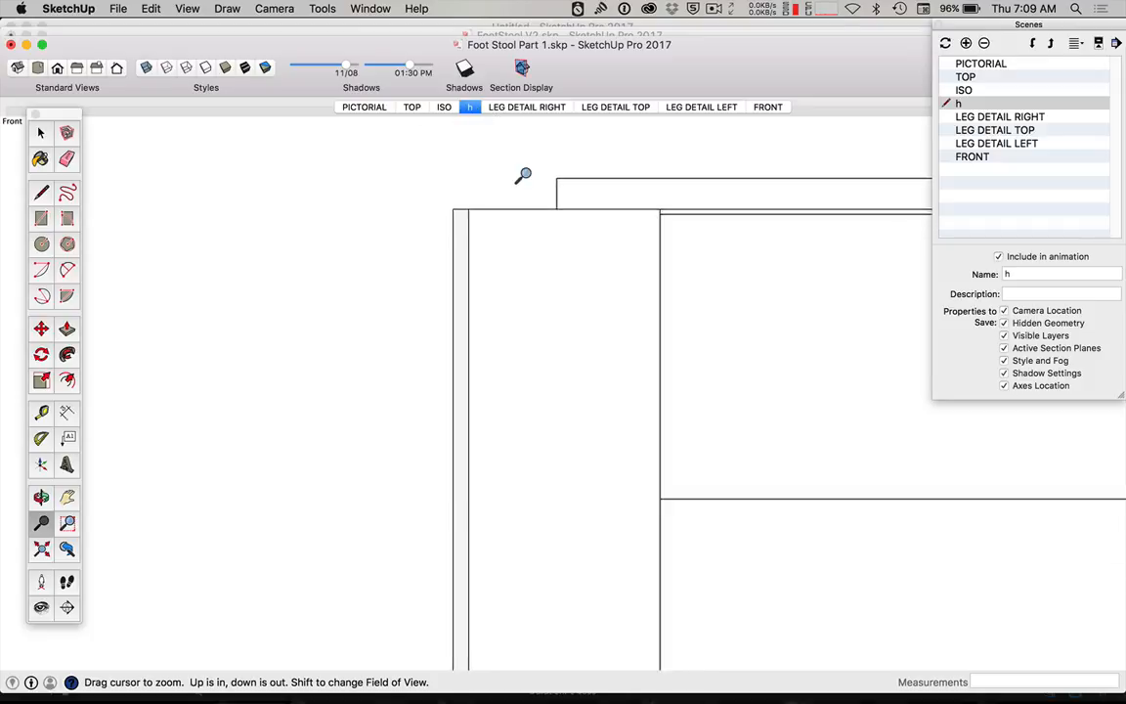
scroll(525, 174, down, 3)
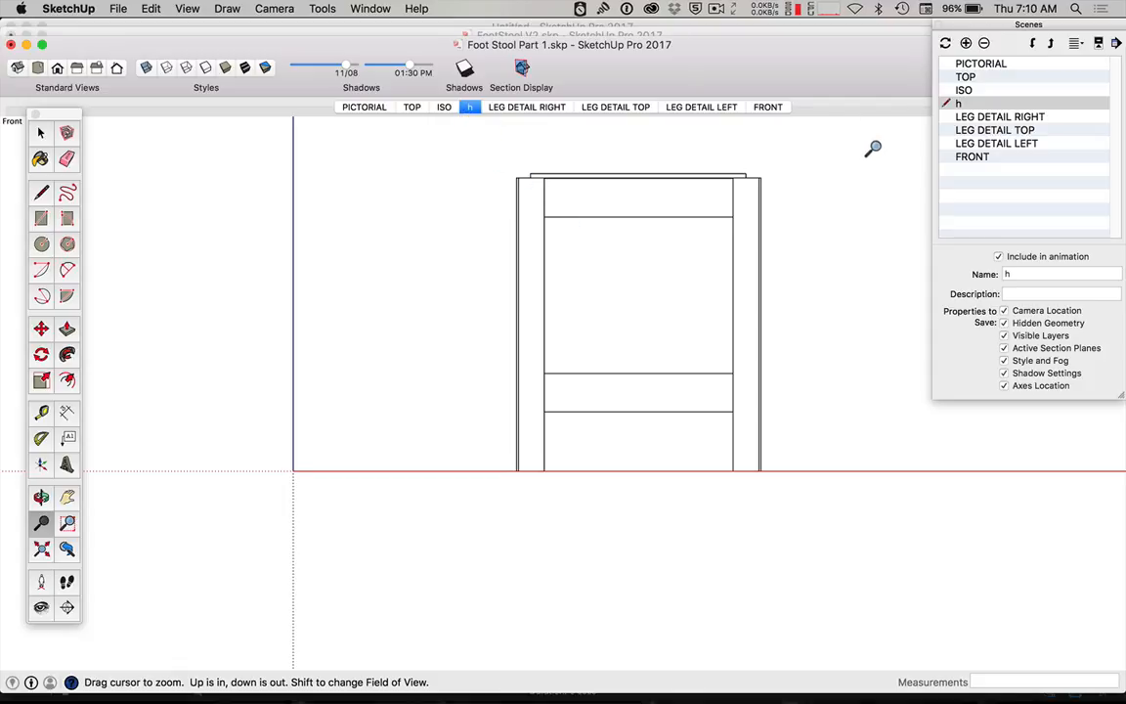
- Reopen the rail scene called h and rename it RAIL DETAIL TOP
click(500, 108)
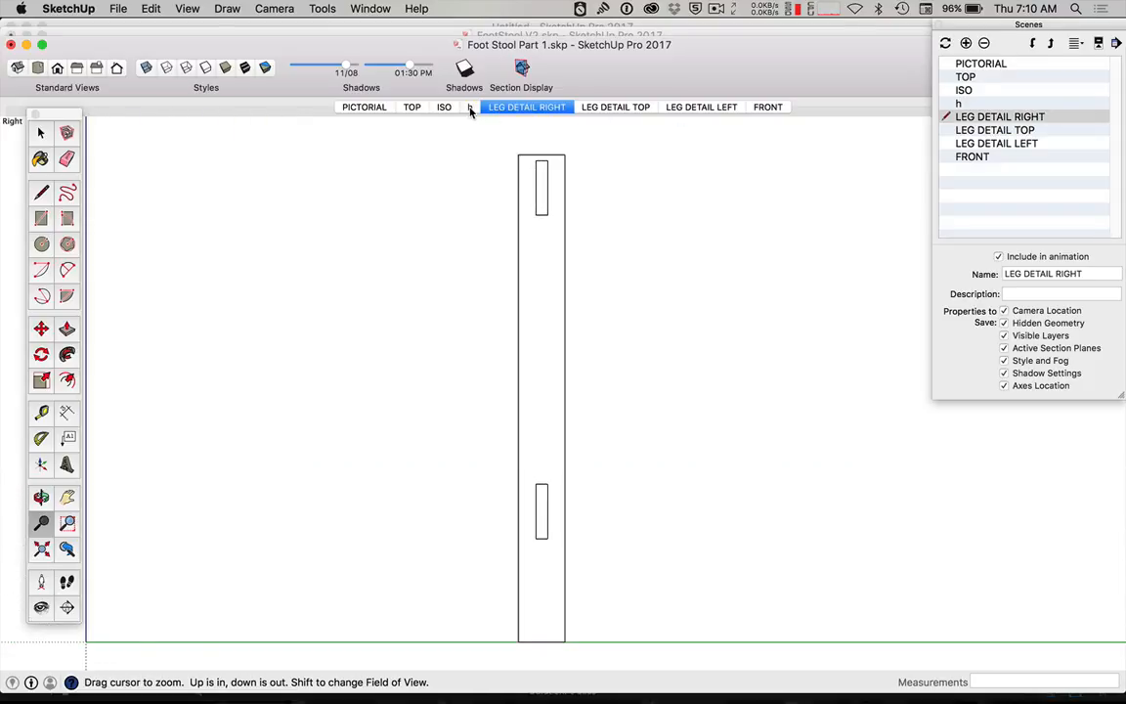
click(471, 108)
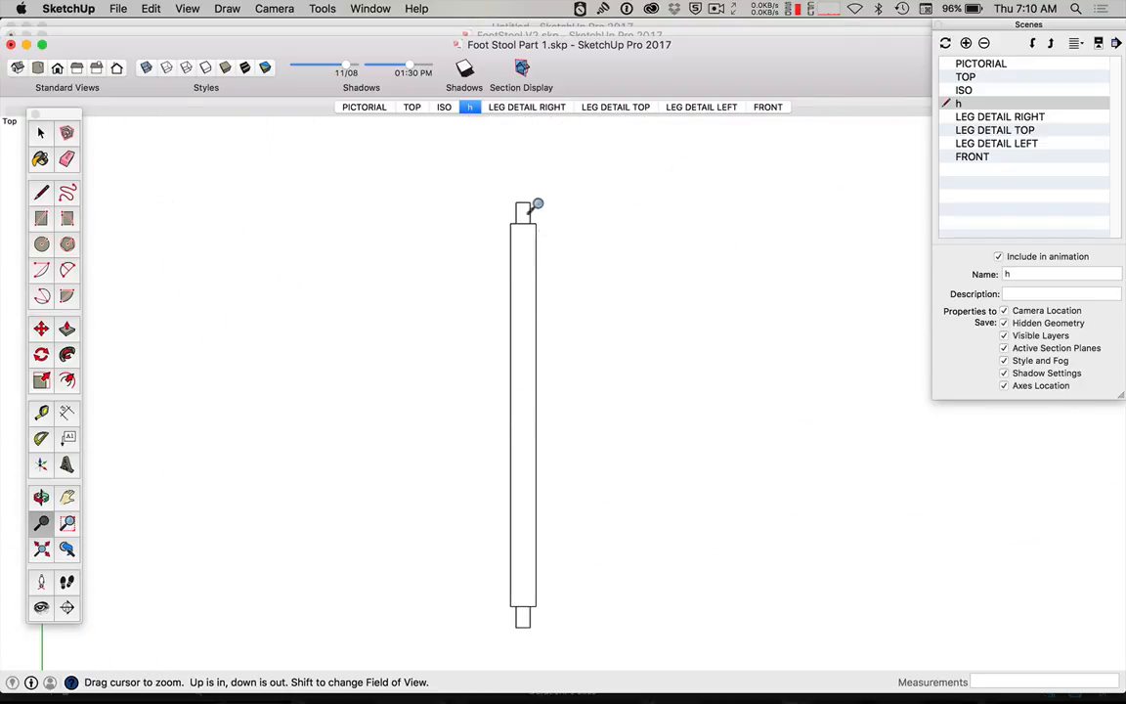
double_click(1021, 275)
text(RAIL )
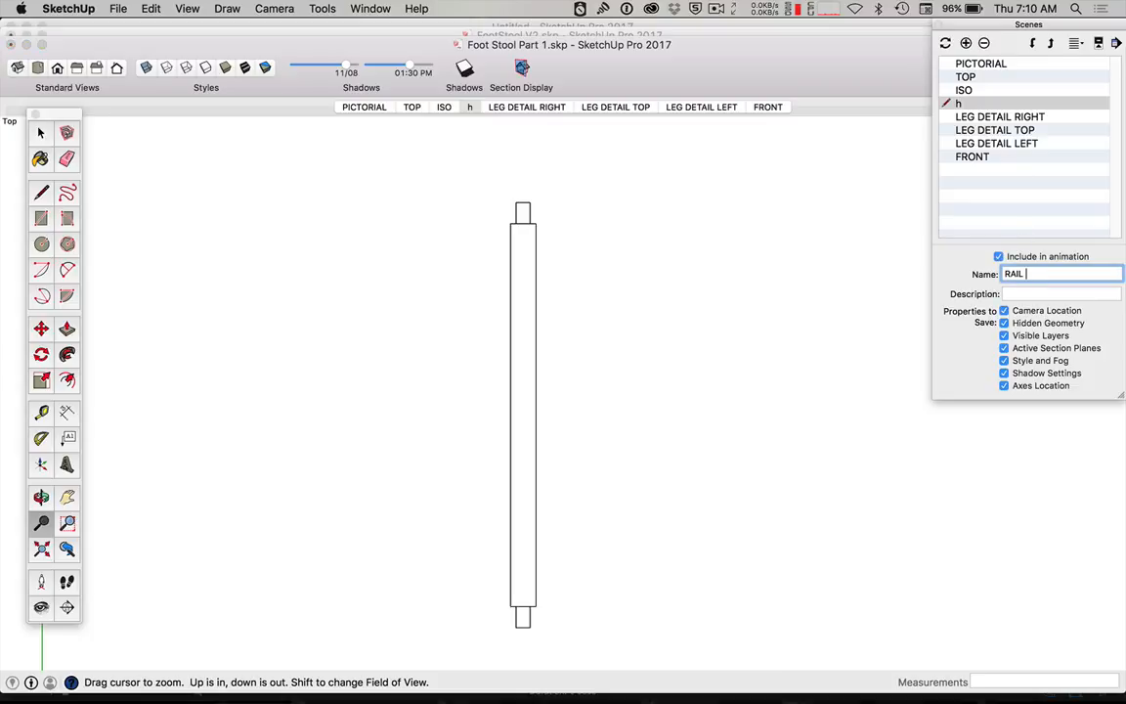
text(DETAIL TOP)
key(Return)
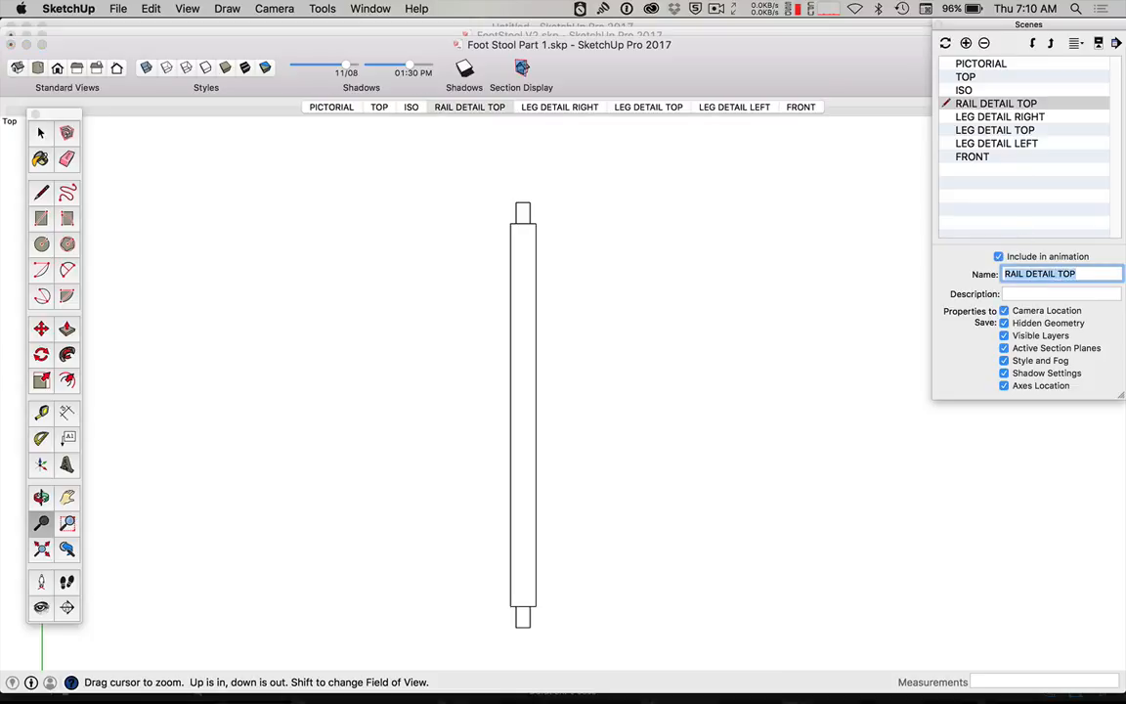
click(694, 396)
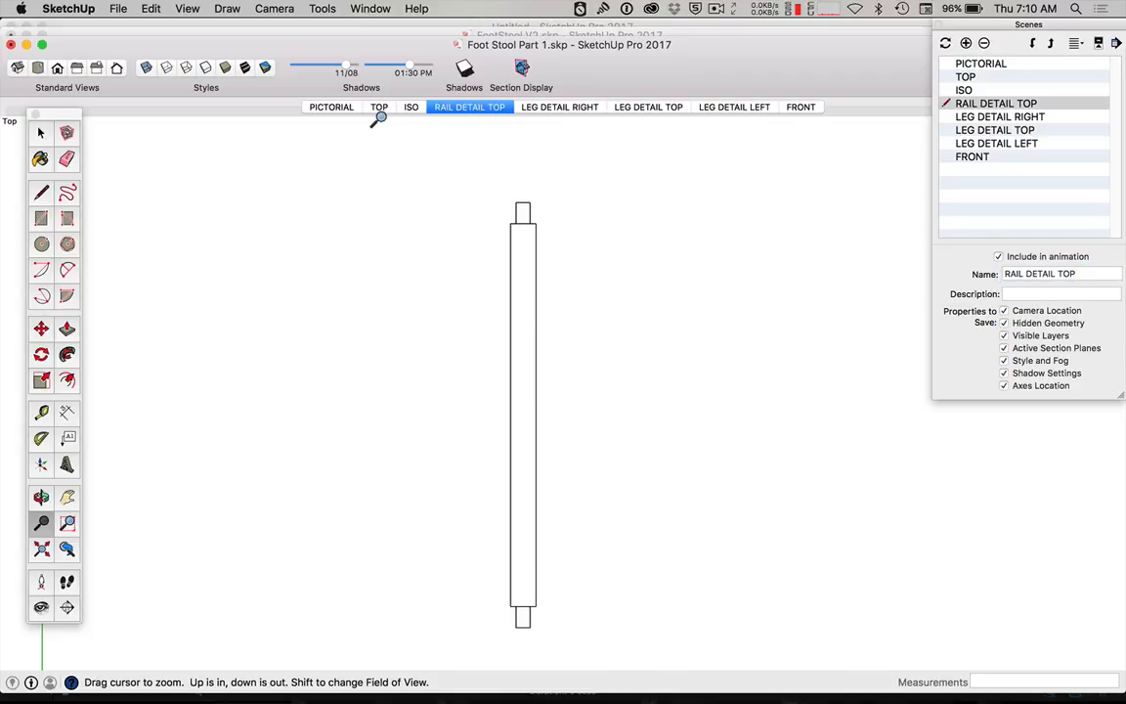
- Show the isolated rail in the standard Front view and add a scene of it named RAIL DETAIL FRONT
click(262, 8)
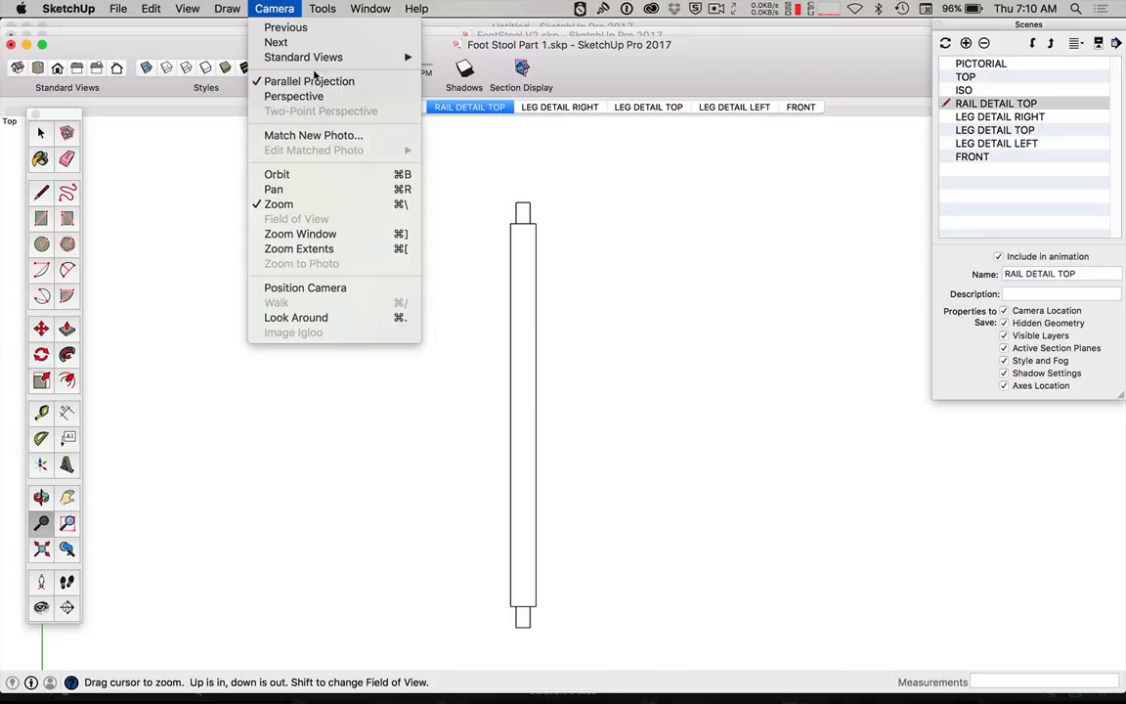
mouse_move(298, 57)
click(454, 89)
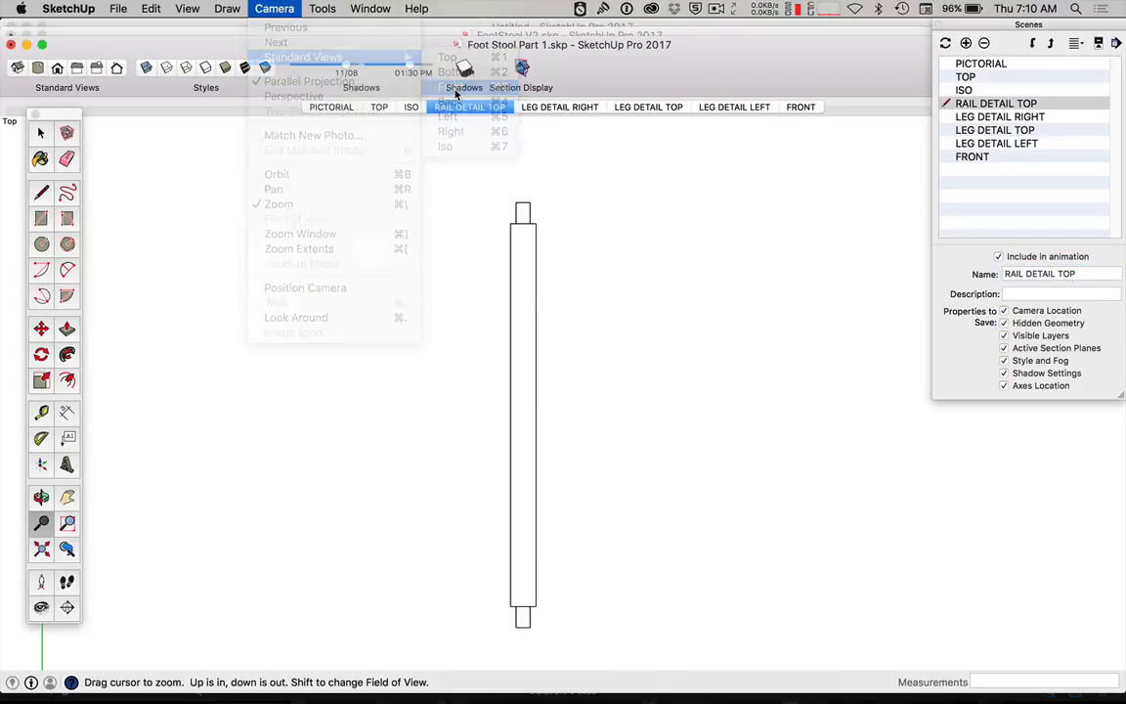
scroll(573, 382, up, 5)
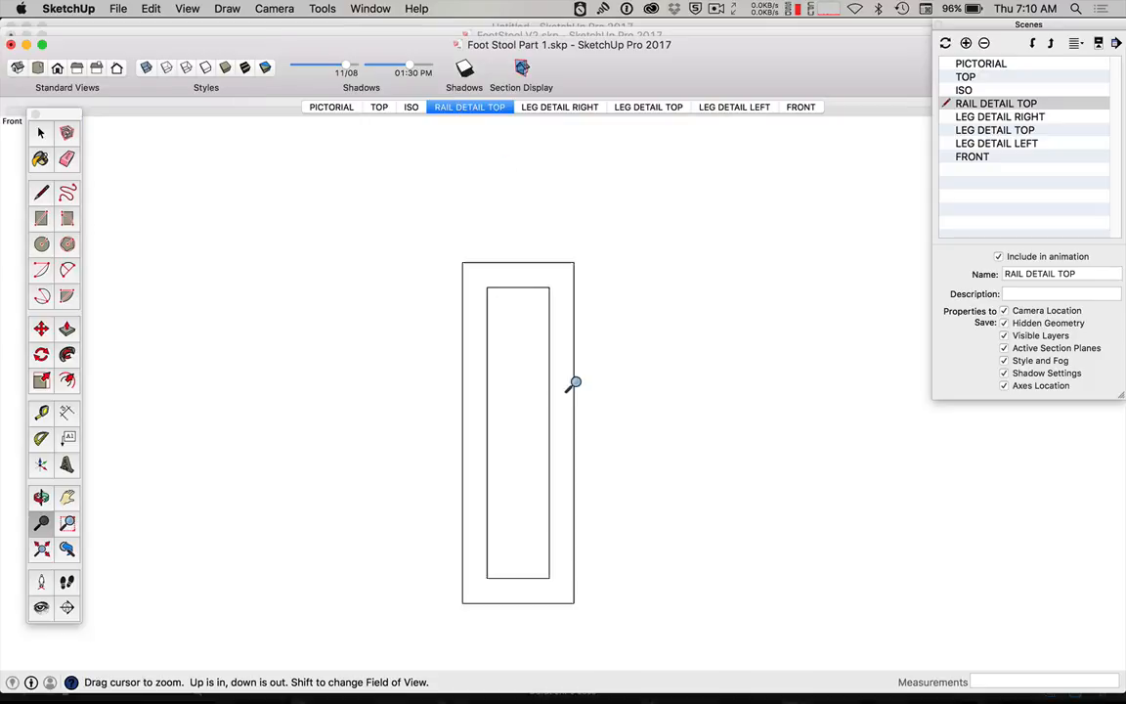
scroll(574, 383, up, 2)
click(966, 44)
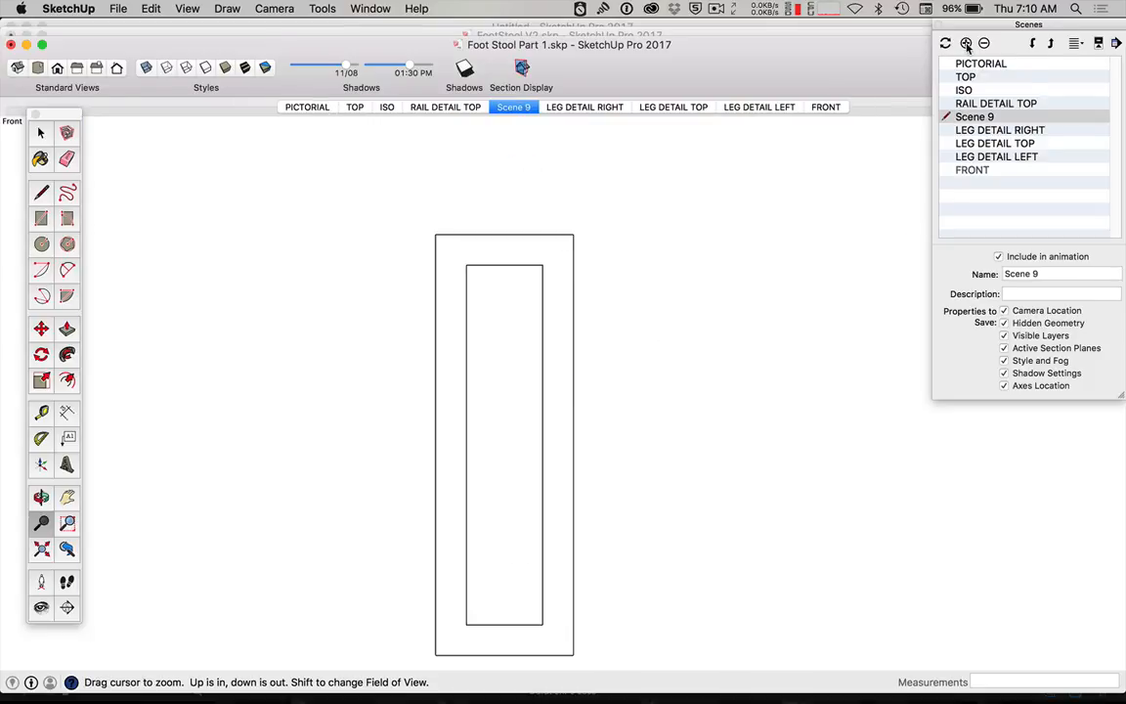
click(1035, 274)
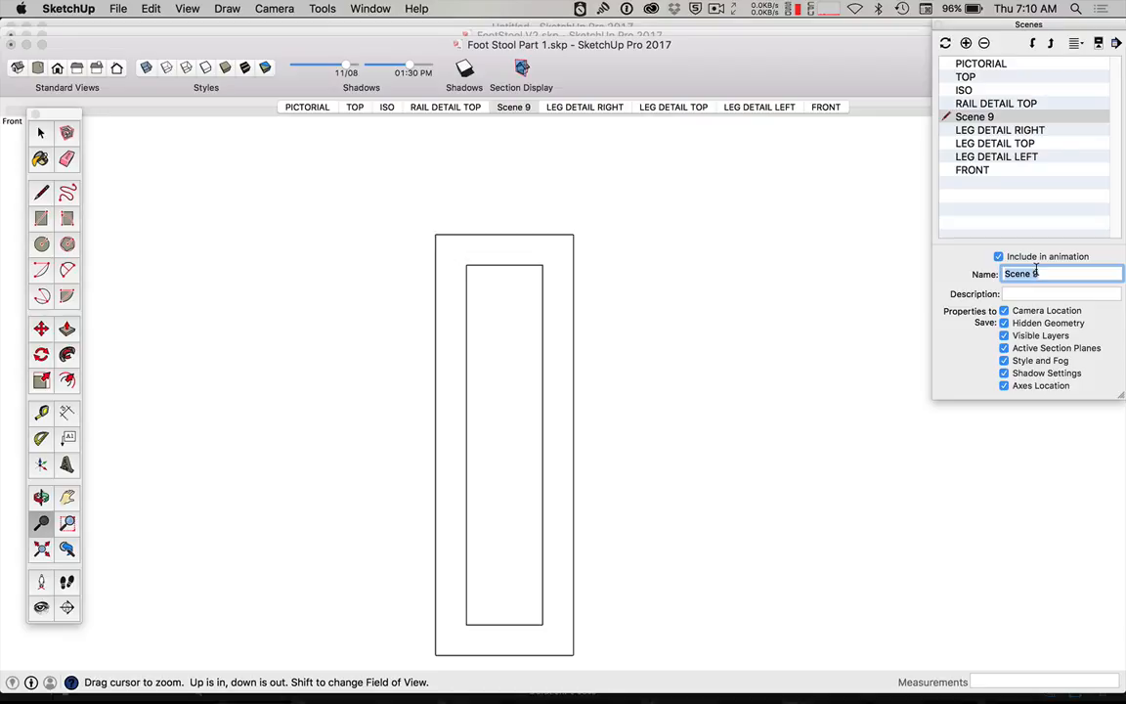
text(RAIL DETAIL FRONT)
key(Return)
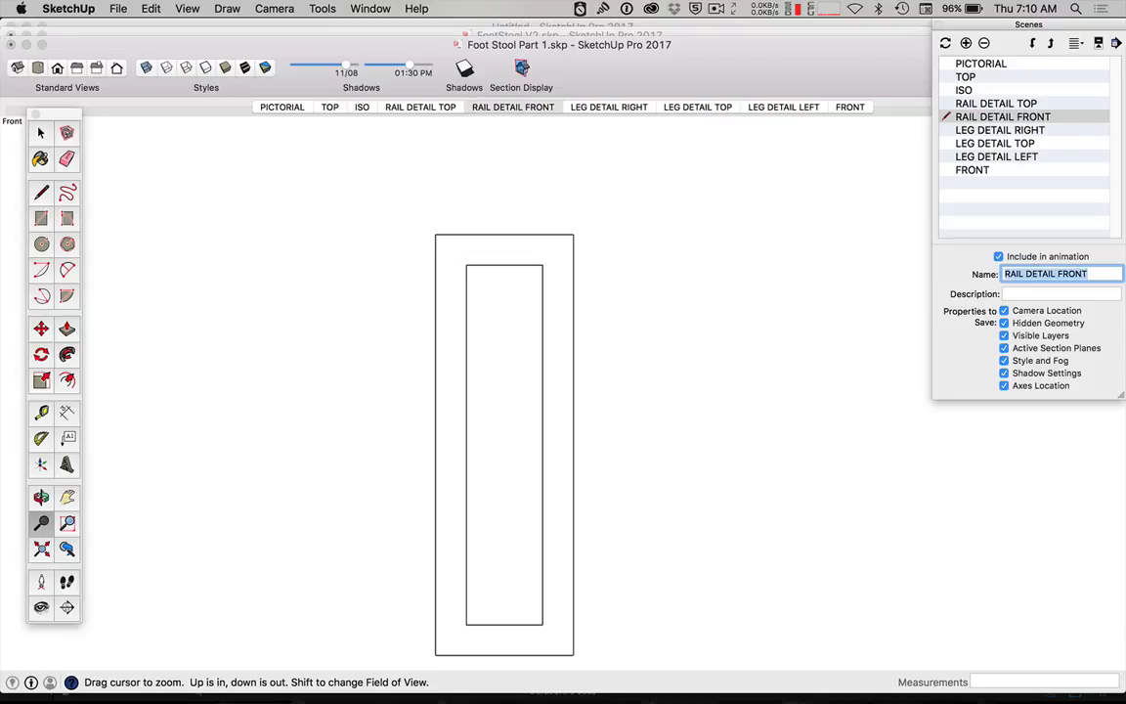
- Switch the rail to the standard Right view, fit its full length, and add a scene named RAIL DETAIL SIDE
click(270, 8)
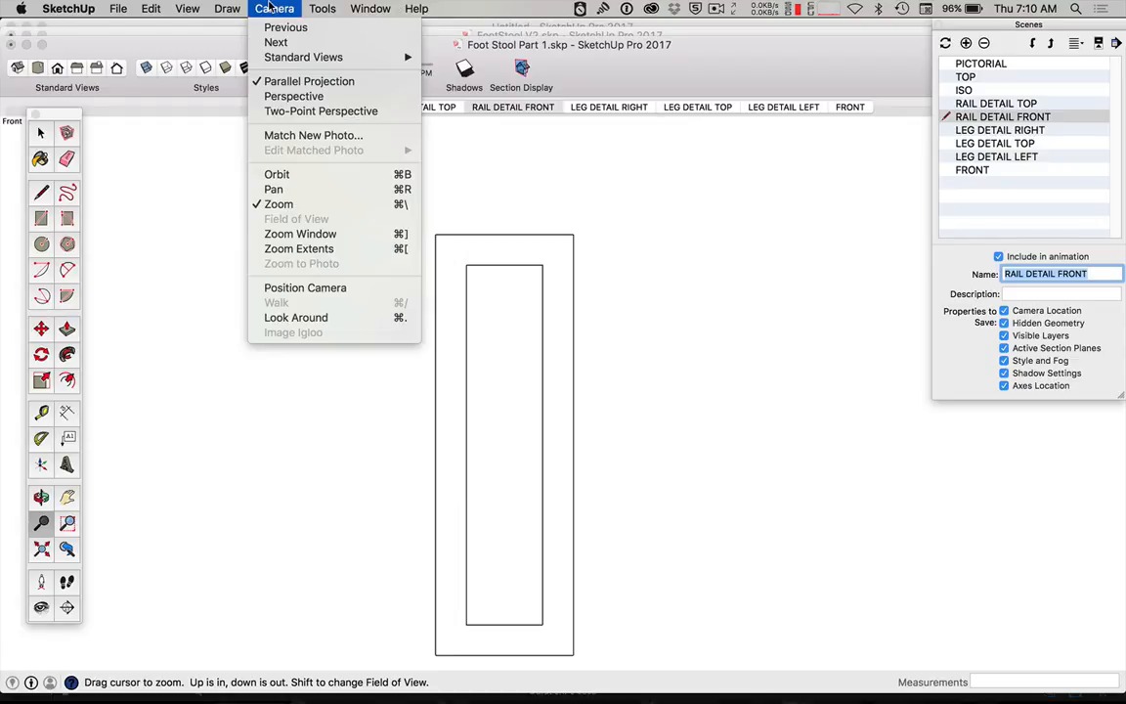
mouse_move(352, 56)
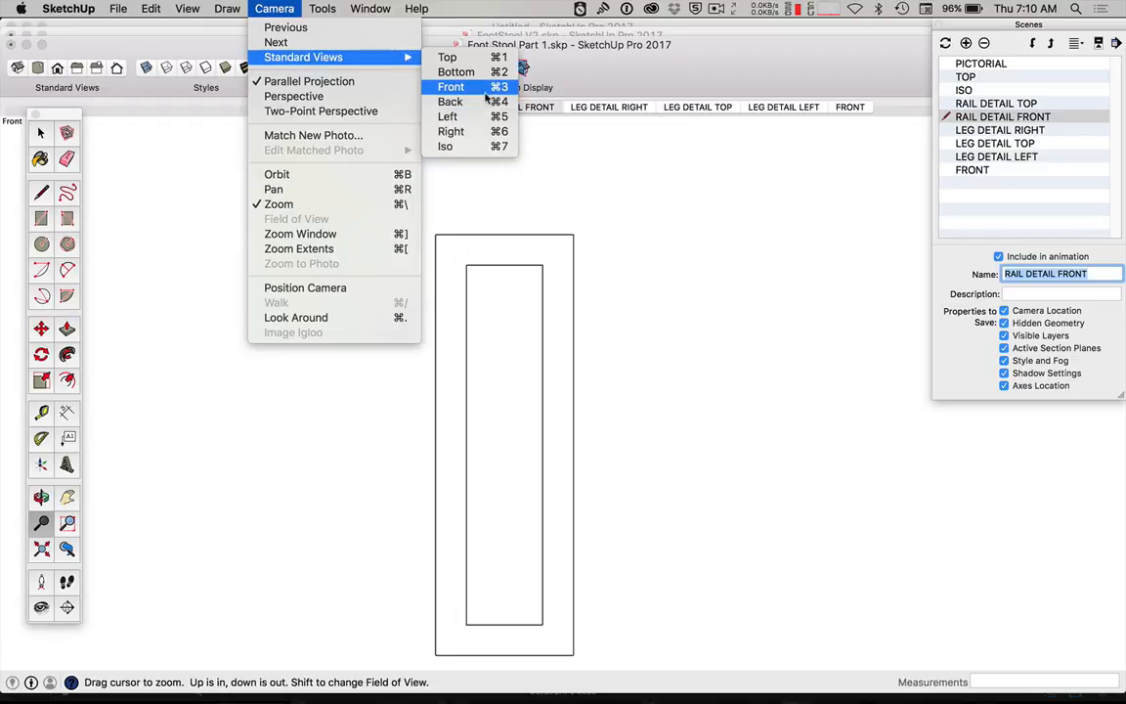
click(479, 131)
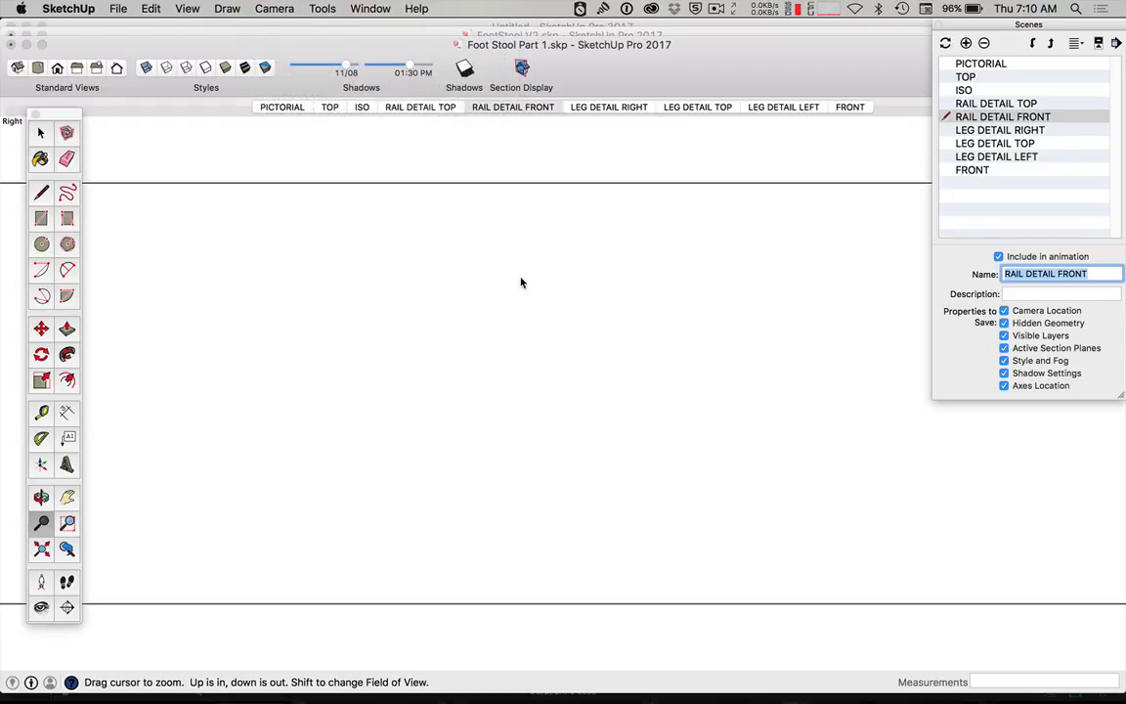
scroll(521, 283, down, 5)
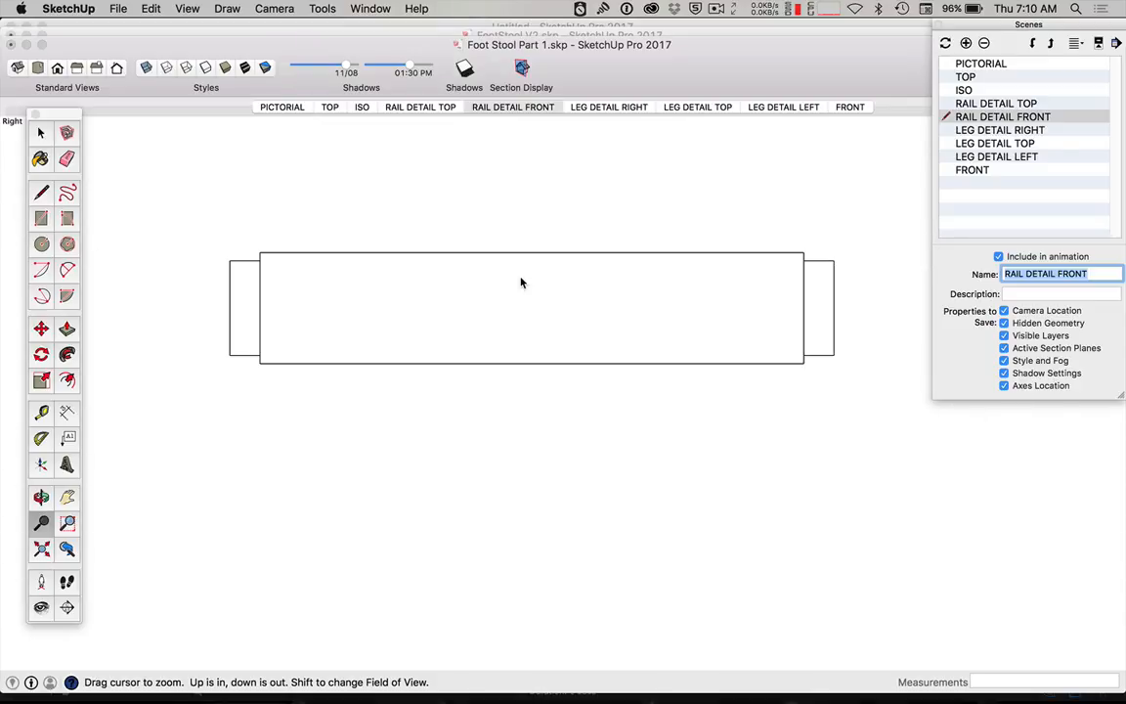
scroll(521, 282, up, 4)
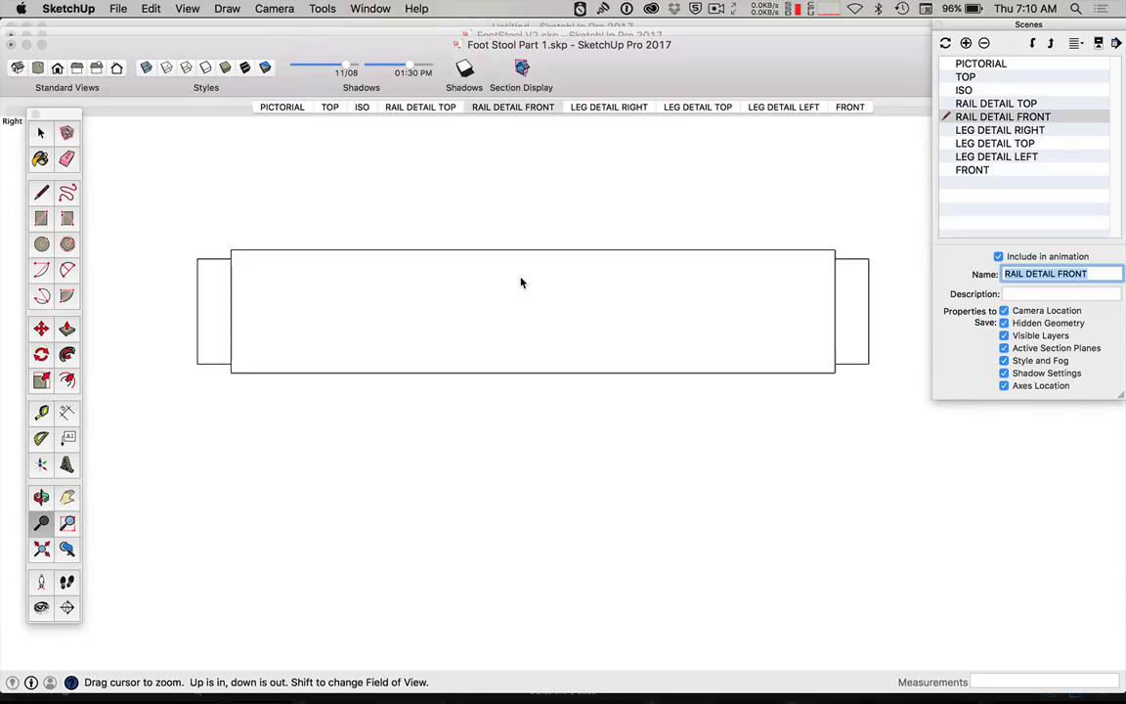
click(966, 43)
text(R)
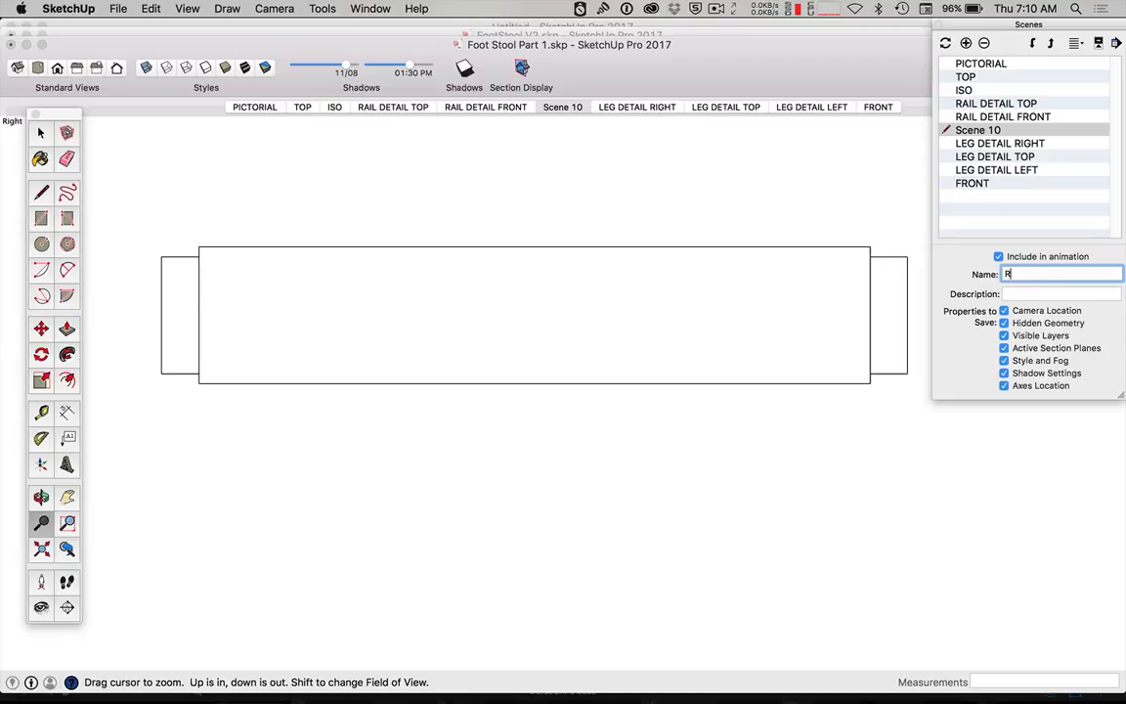
text(AIL DETAIL SIDE)
key(Return)
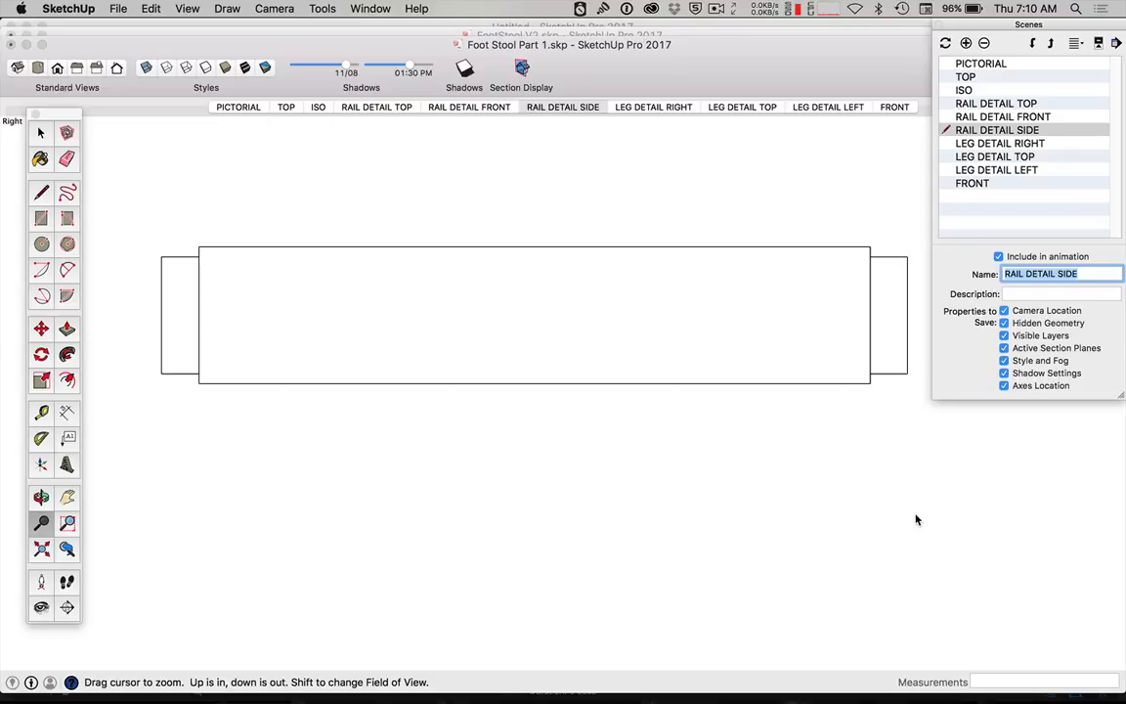
- Review the TOP, ISO and RAIL DETAIL TOP scenes in turn, ending on the RAIL DETAIL FRONT scene
click(281, 108)
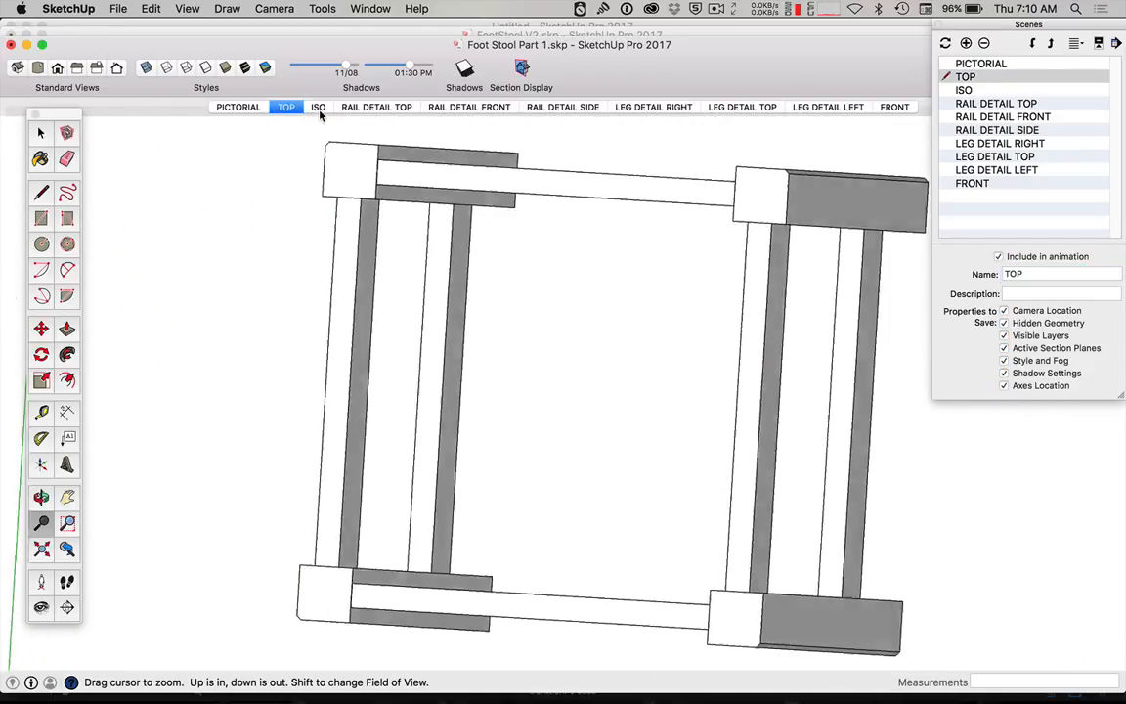
click(318, 109)
click(377, 107)
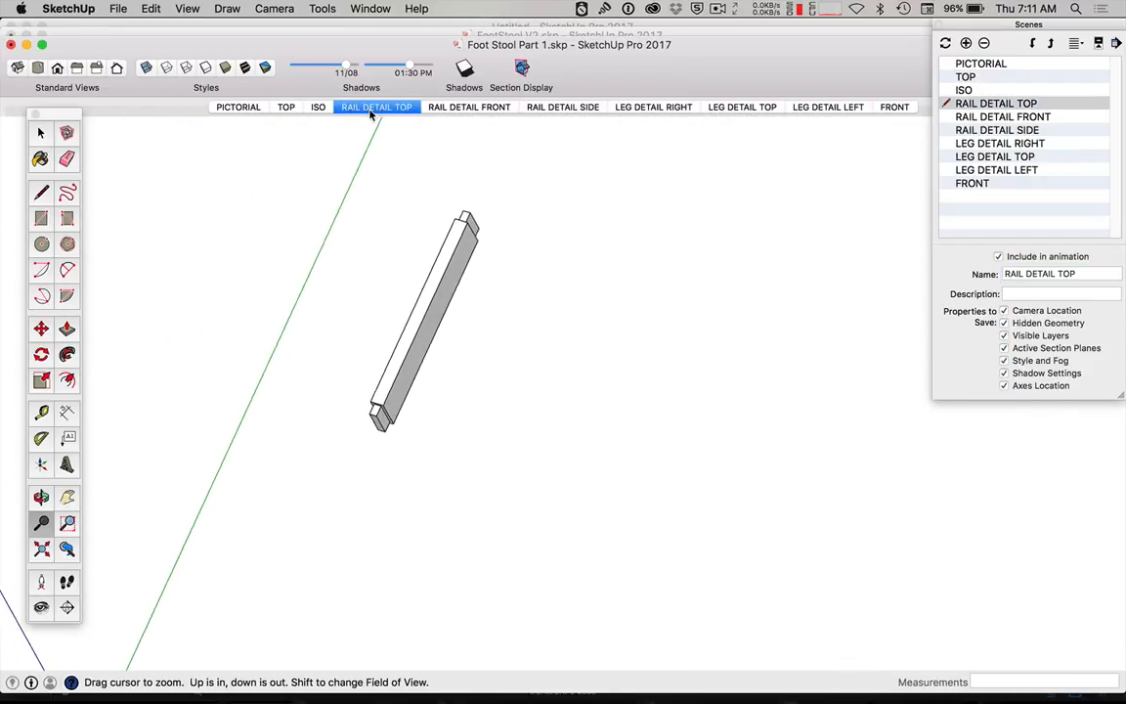
click(492, 109)
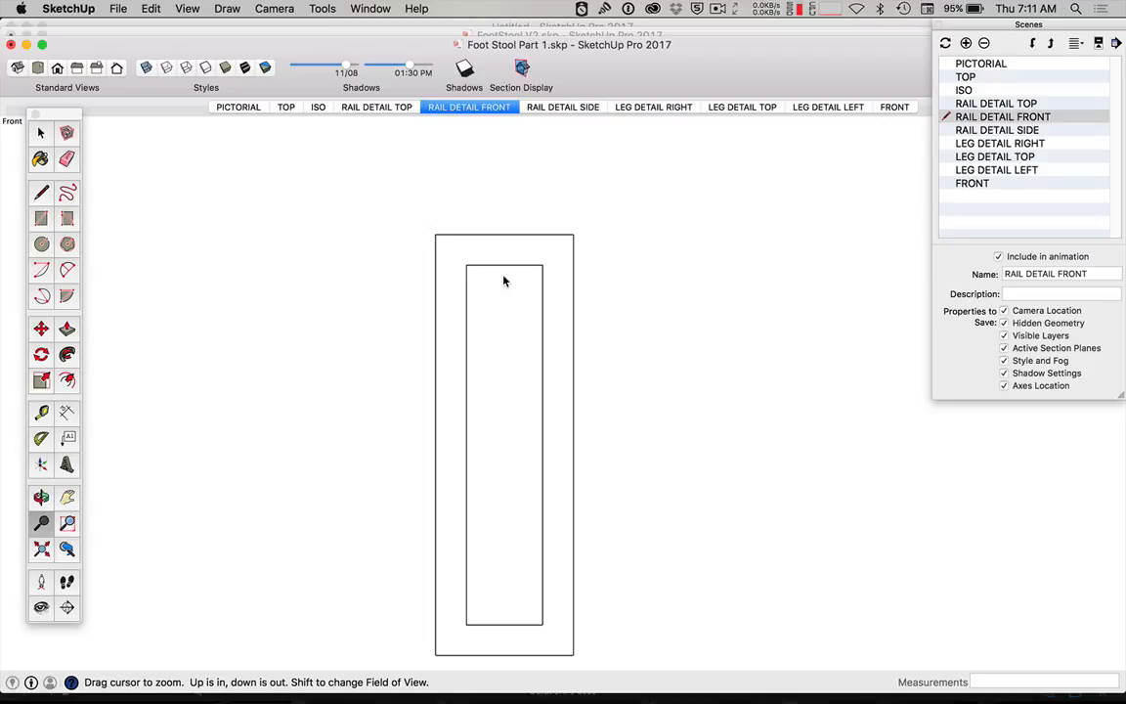
- Dimension the overall width of the rail's end profile between its upper corners, placing the dimension above the profile
click(67, 415)
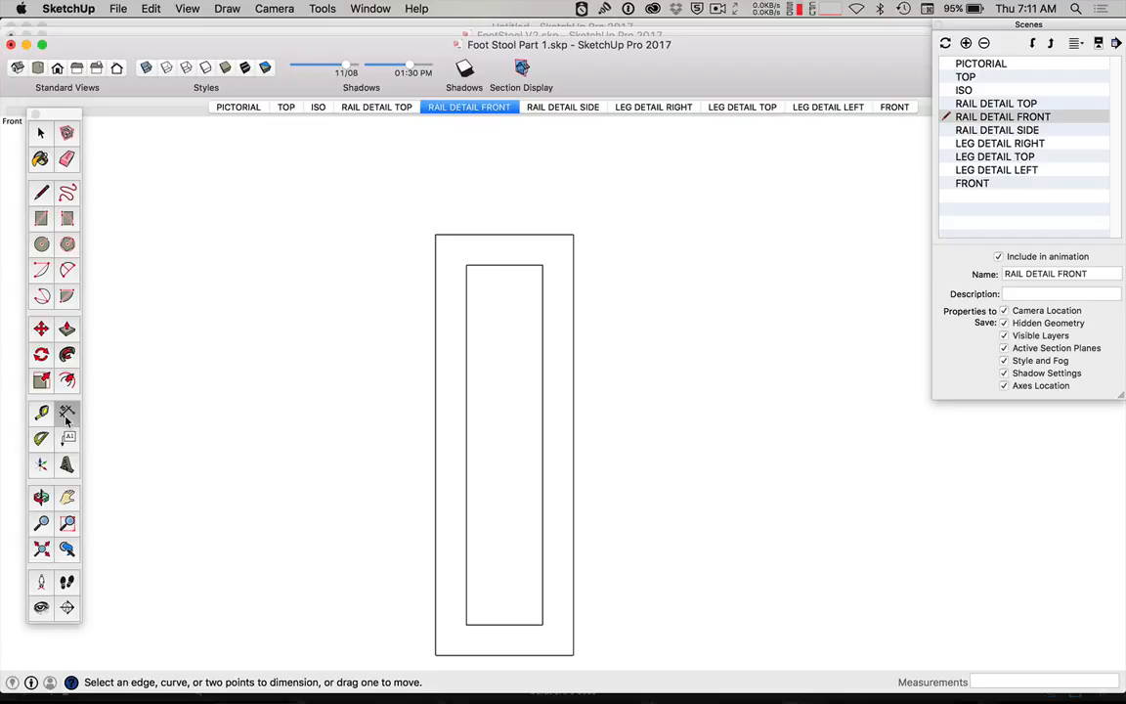
click(436, 235)
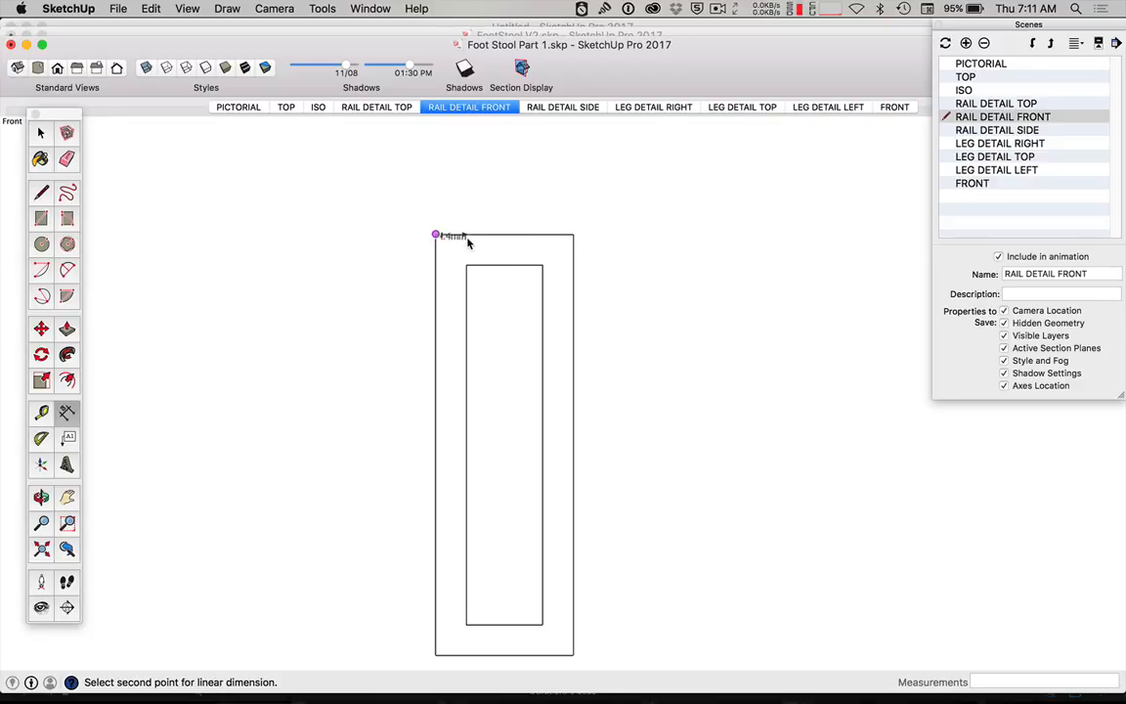
key(Escape)
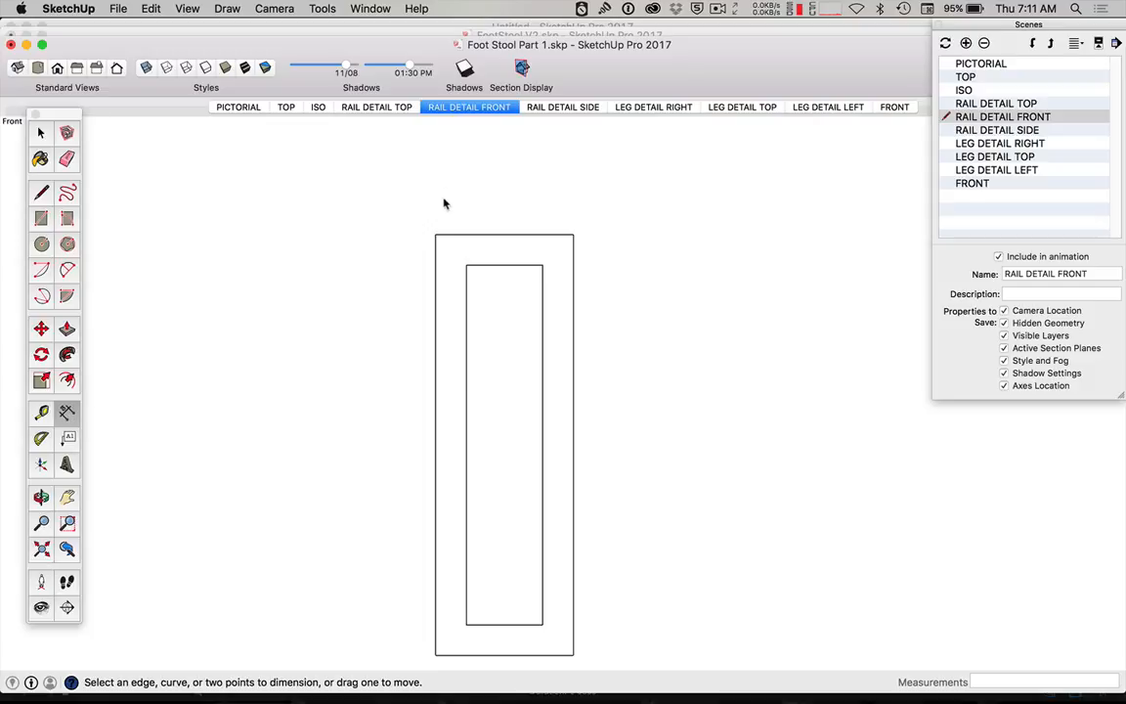
click(436, 235)
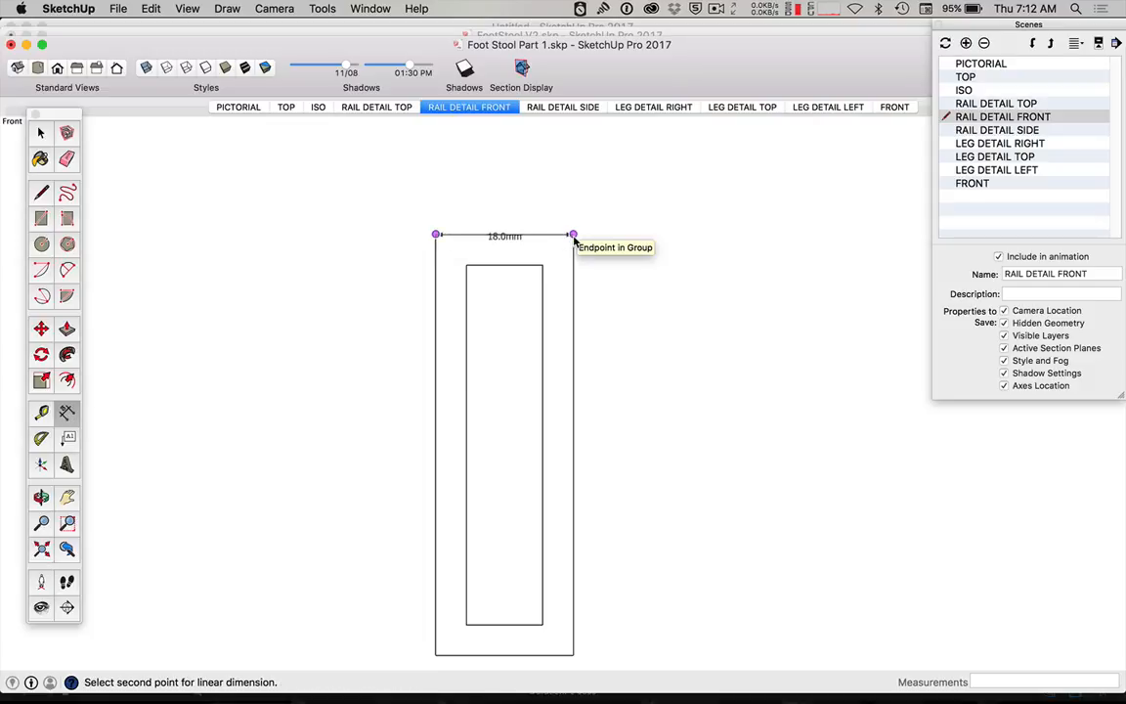
key(Escape)
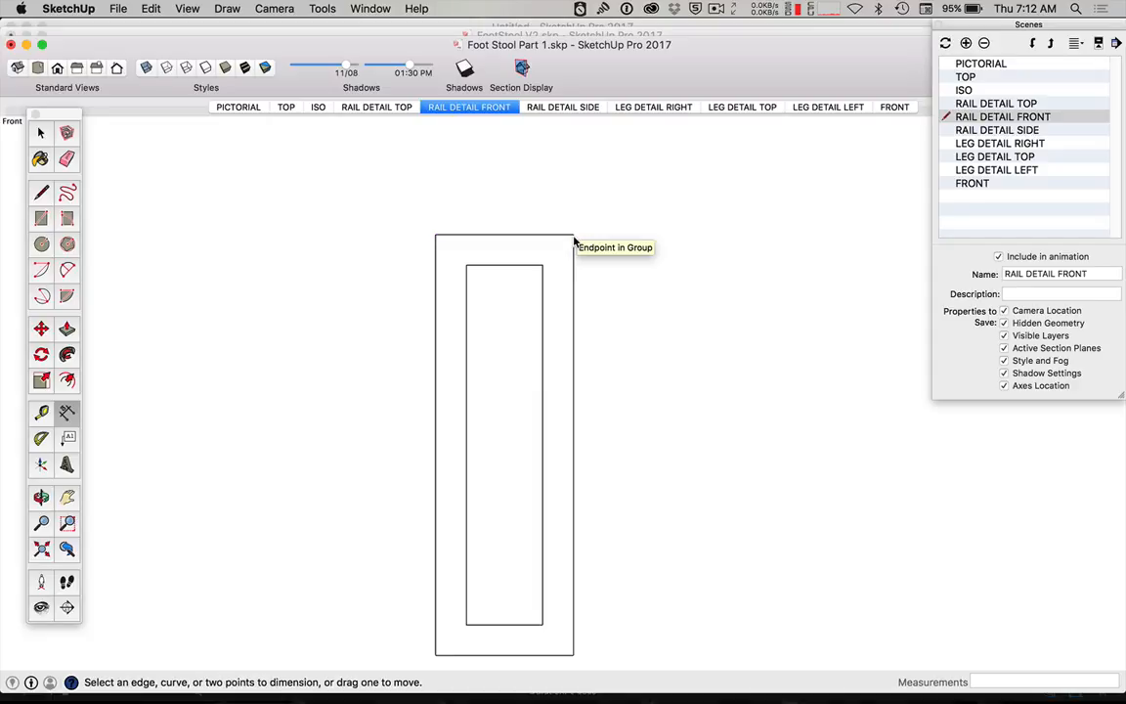
click(436, 236)
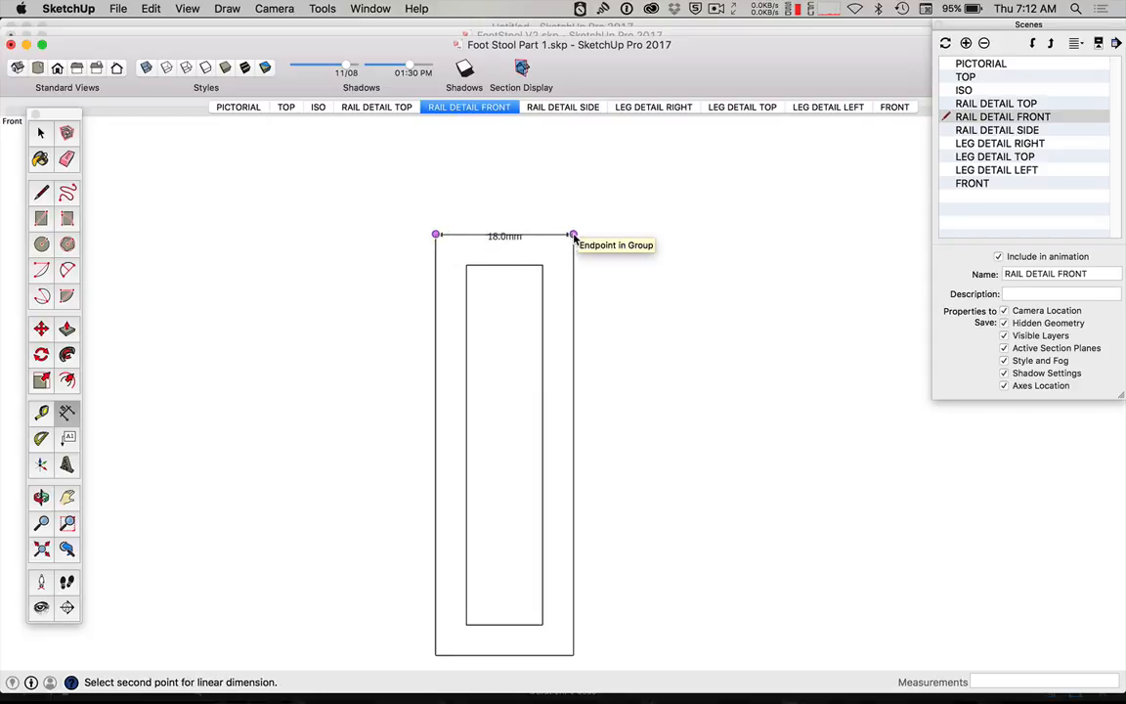
click(574, 237)
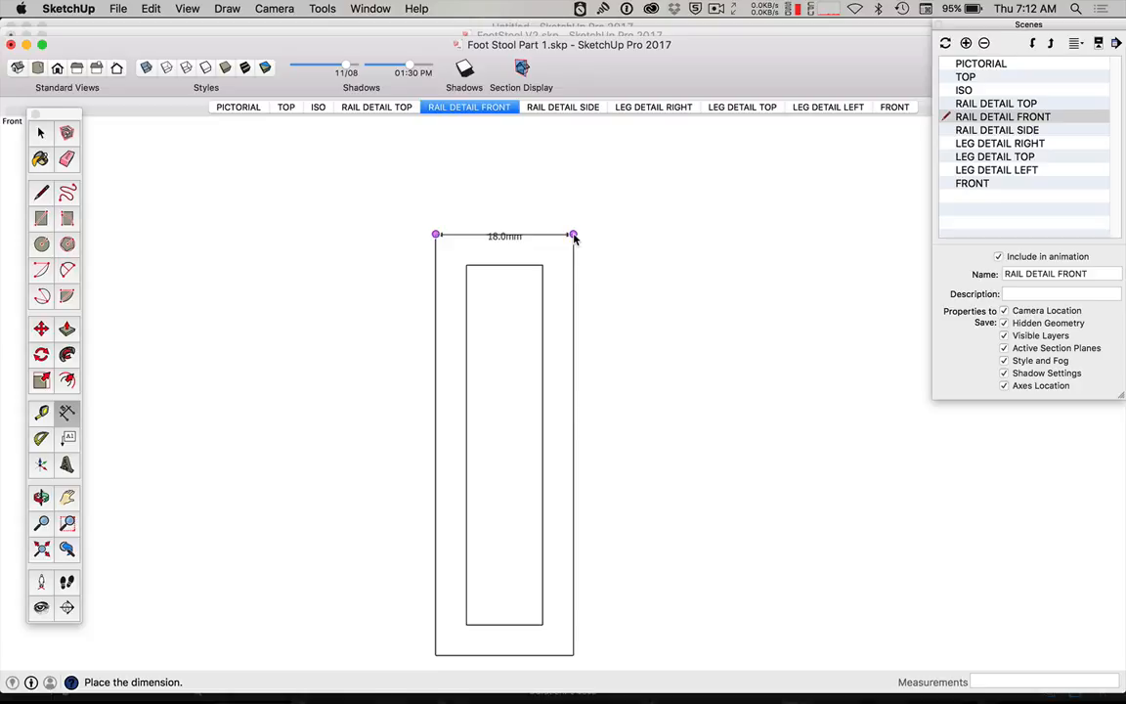
click(581, 175)
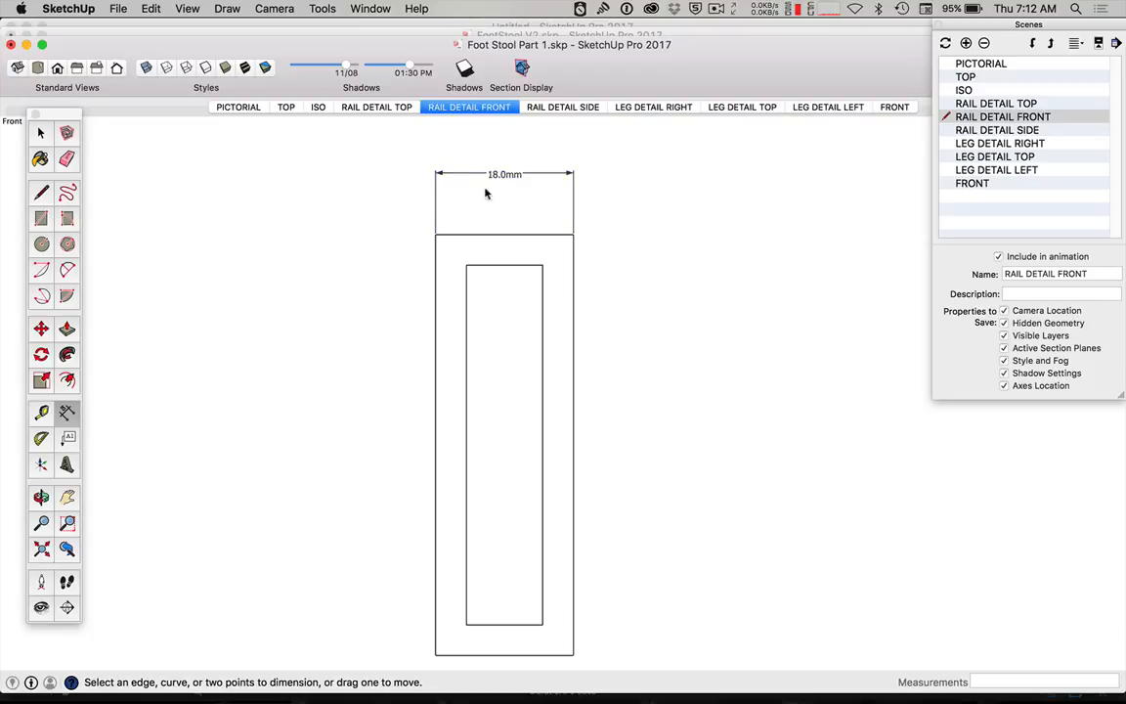
- Set the model's length unit precision to 0mm so dimensions display whole millimetres
click(371, 9)
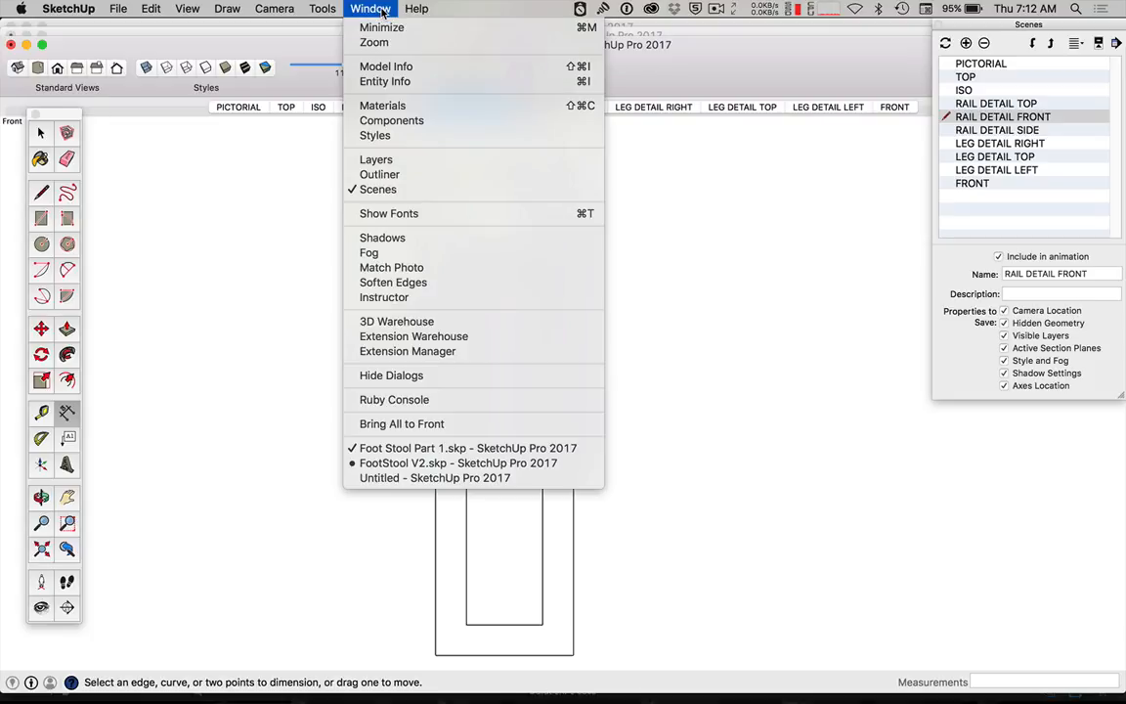
click(421, 65)
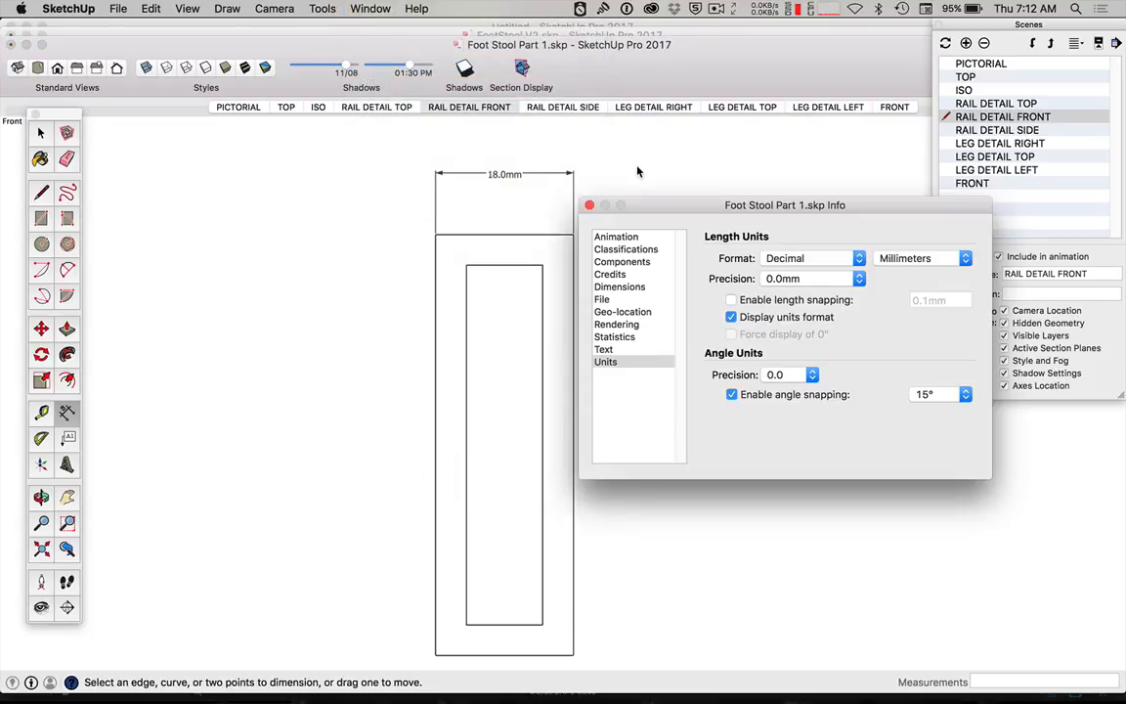
click(791, 283)
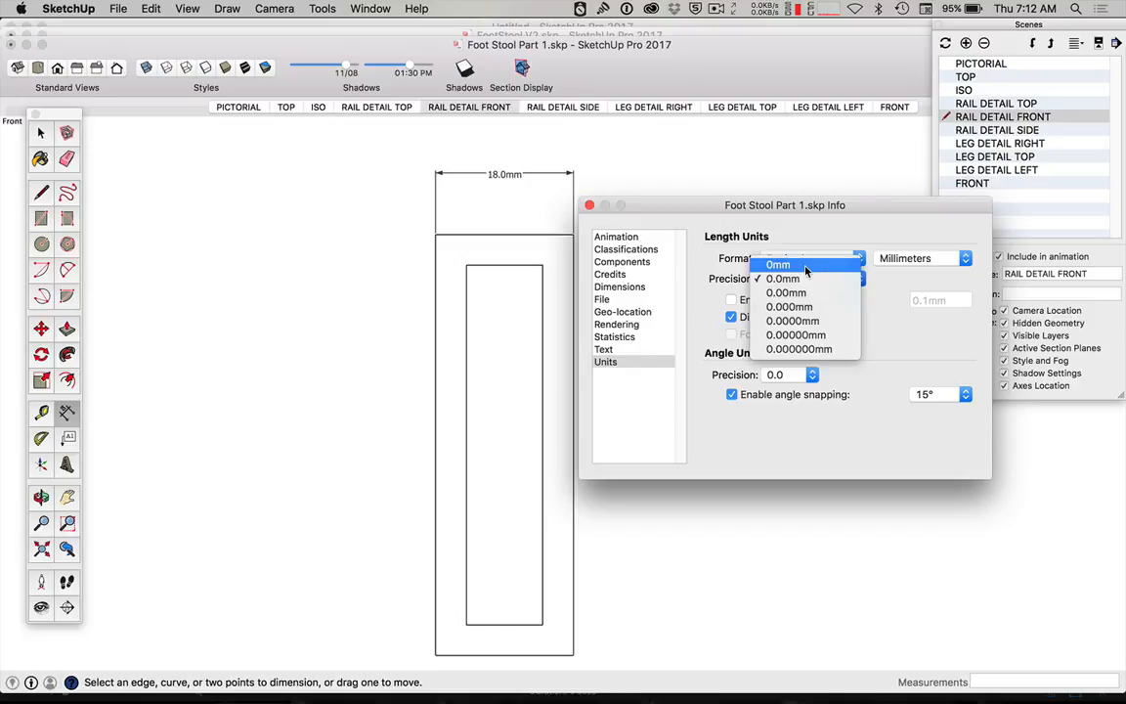
click(805, 266)
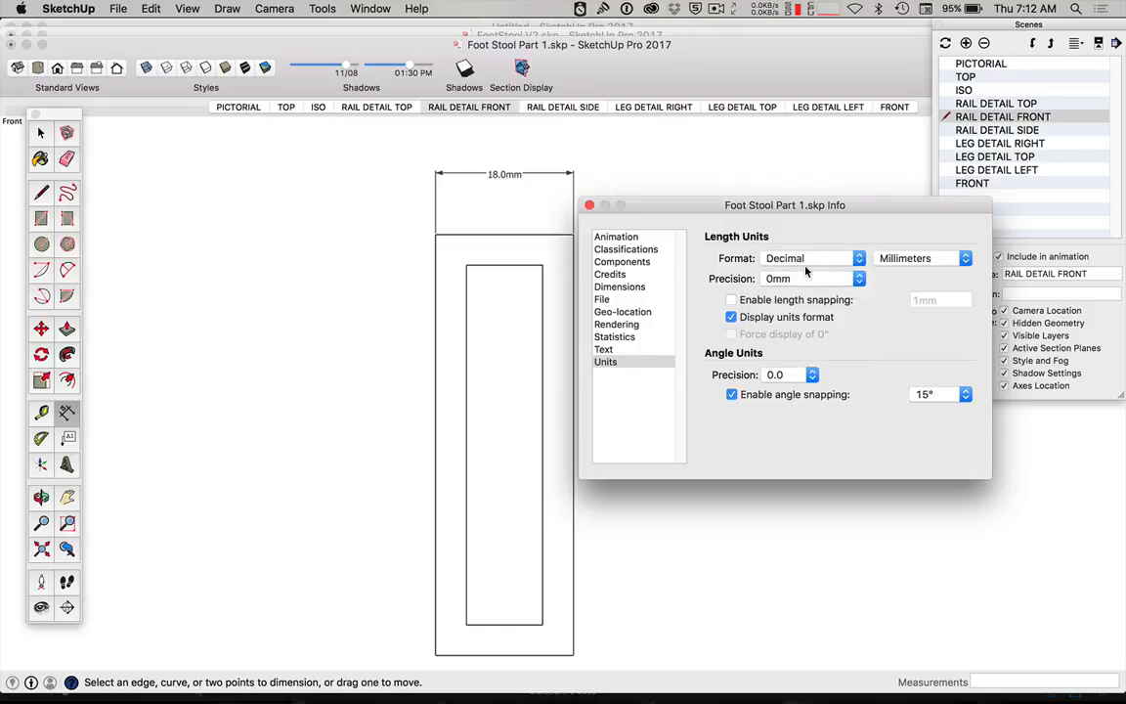
click(590, 205)
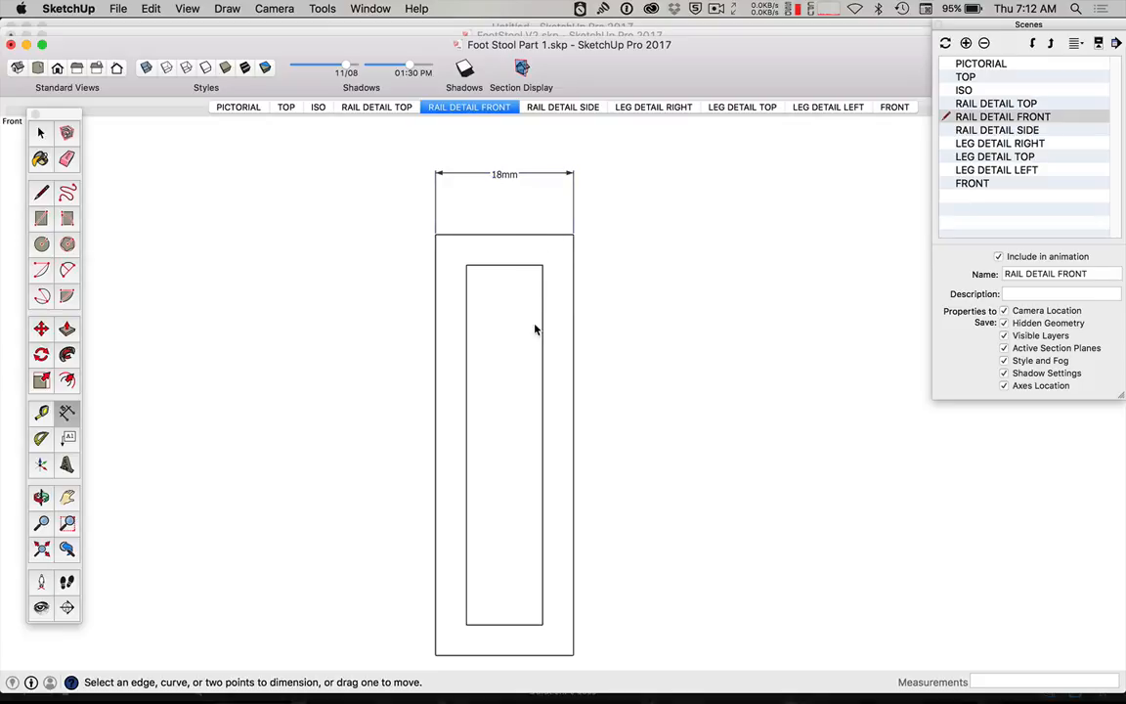
- Dimension the width of the inner tenon rectangle between its lower corners, placing the dimension below the rail profile
key(h)
drag(536, 314, 572, 216)
scroll(572, 216, down, 5)
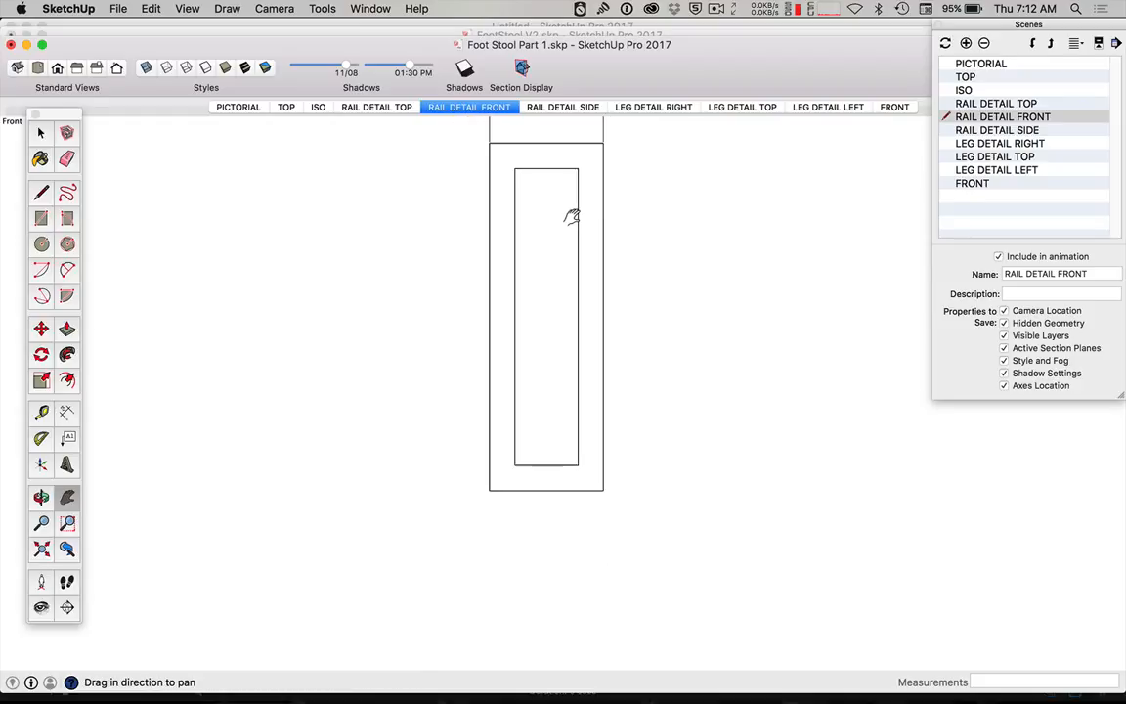
click(65, 414)
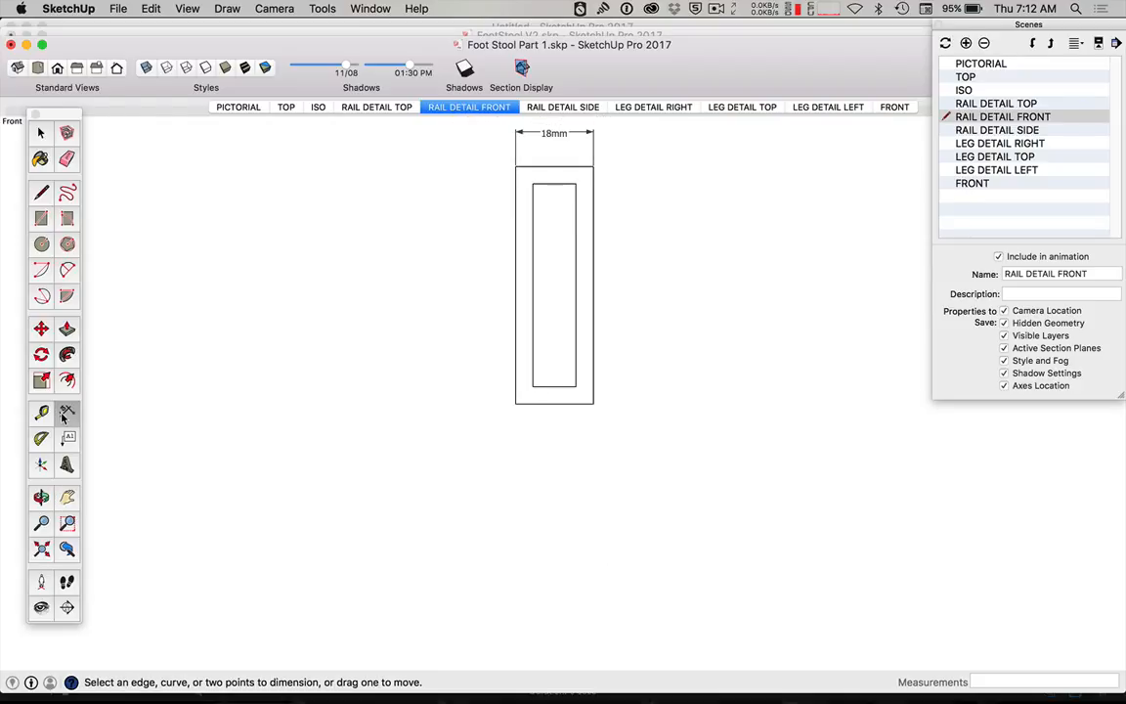
click(532, 386)
click(576, 388)
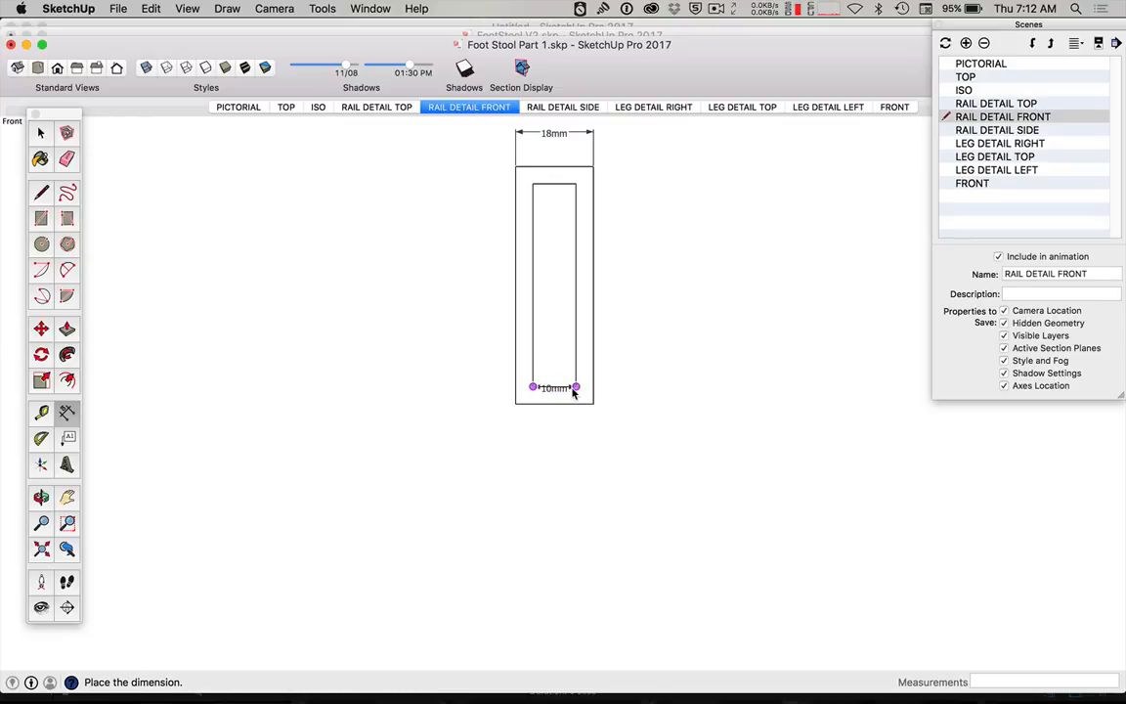
click(577, 456)
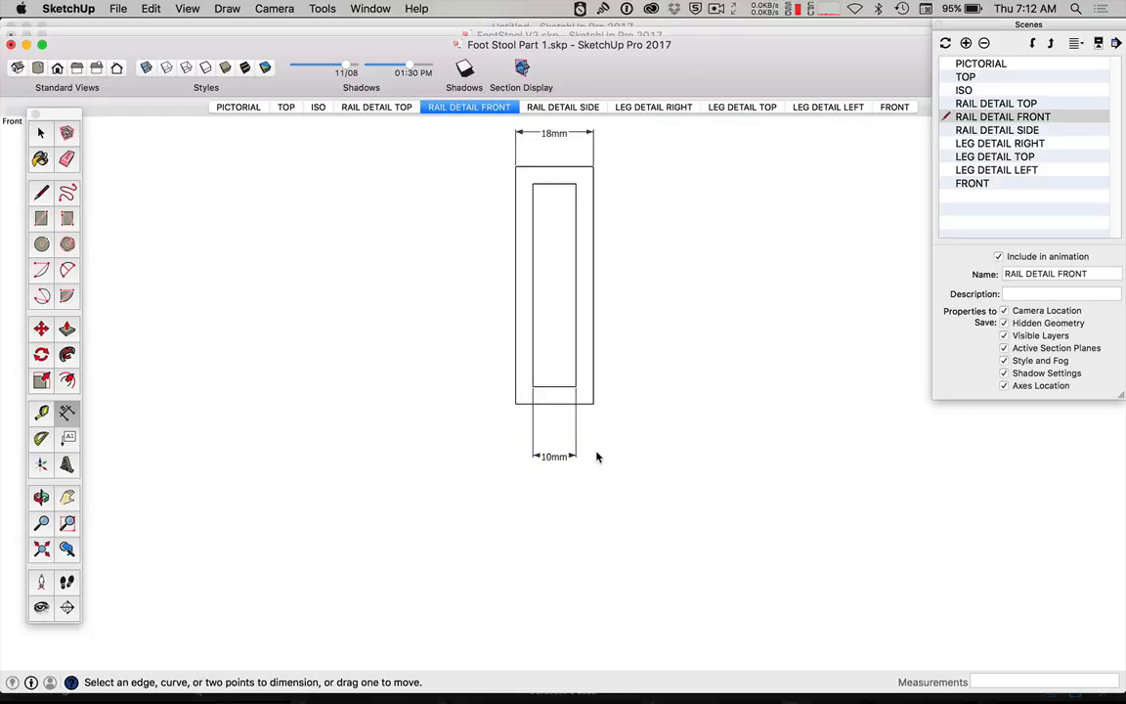
click(577, 392)
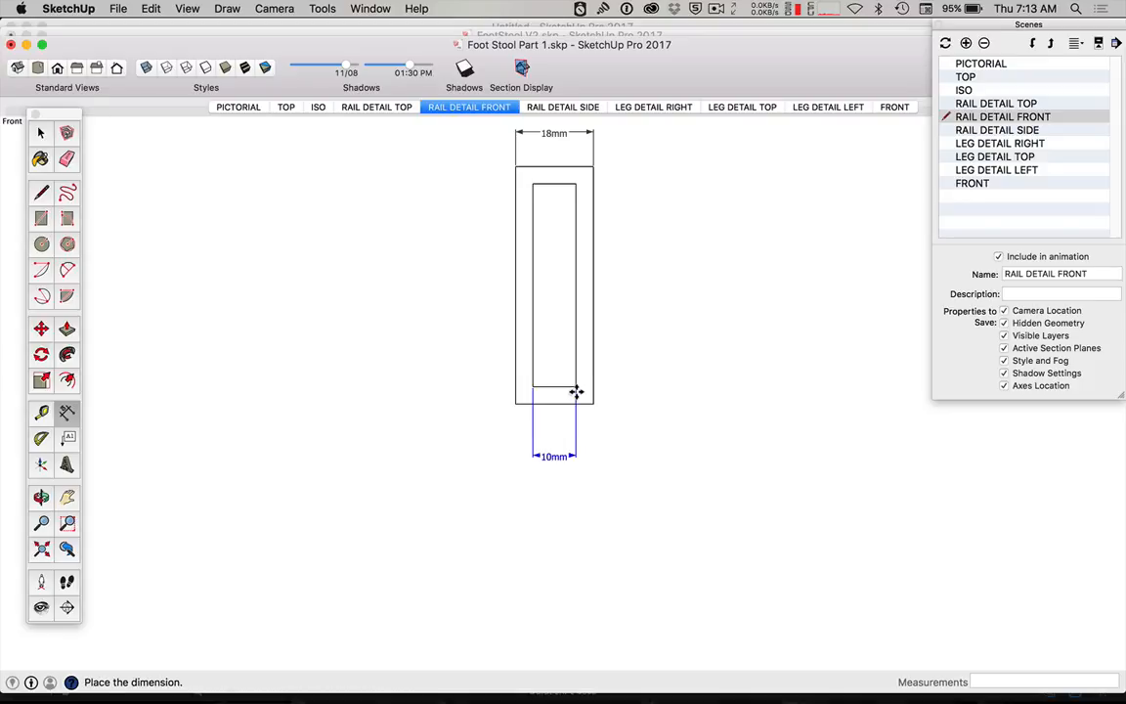
click(577, 392)
click(576, 424)
click(576, 424)
key(space)
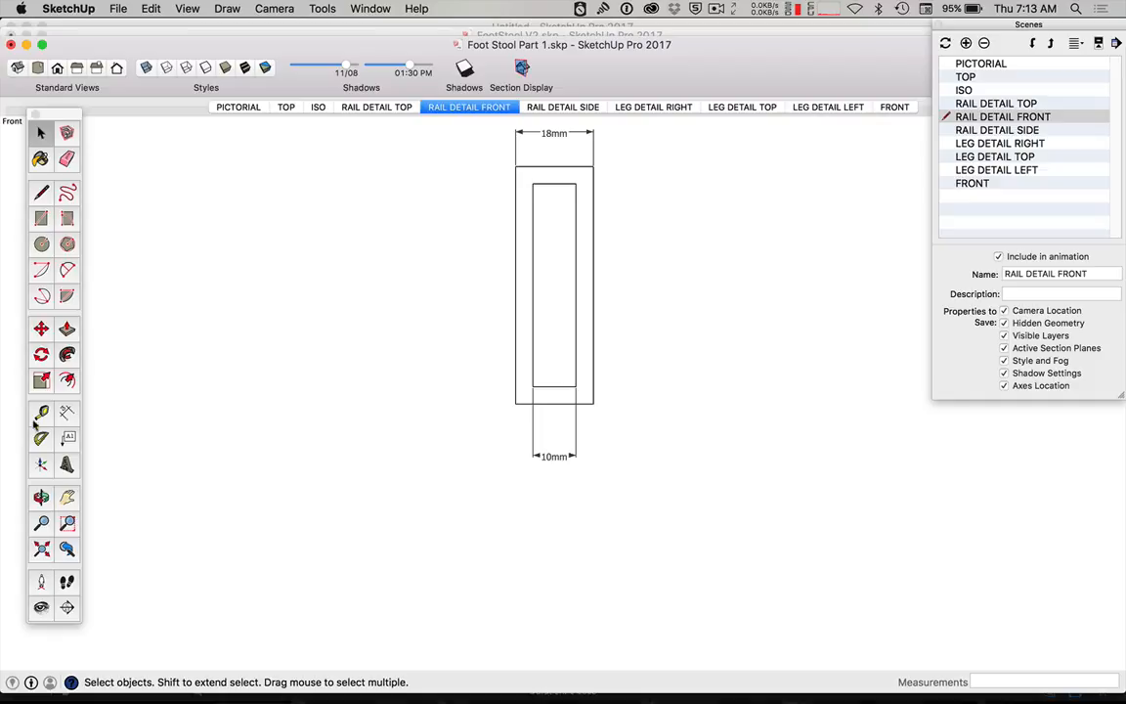
- Dimension the overall height of the rail's end profile between its left corners, placing the dimension well to the left of the profile
click(67, 415)
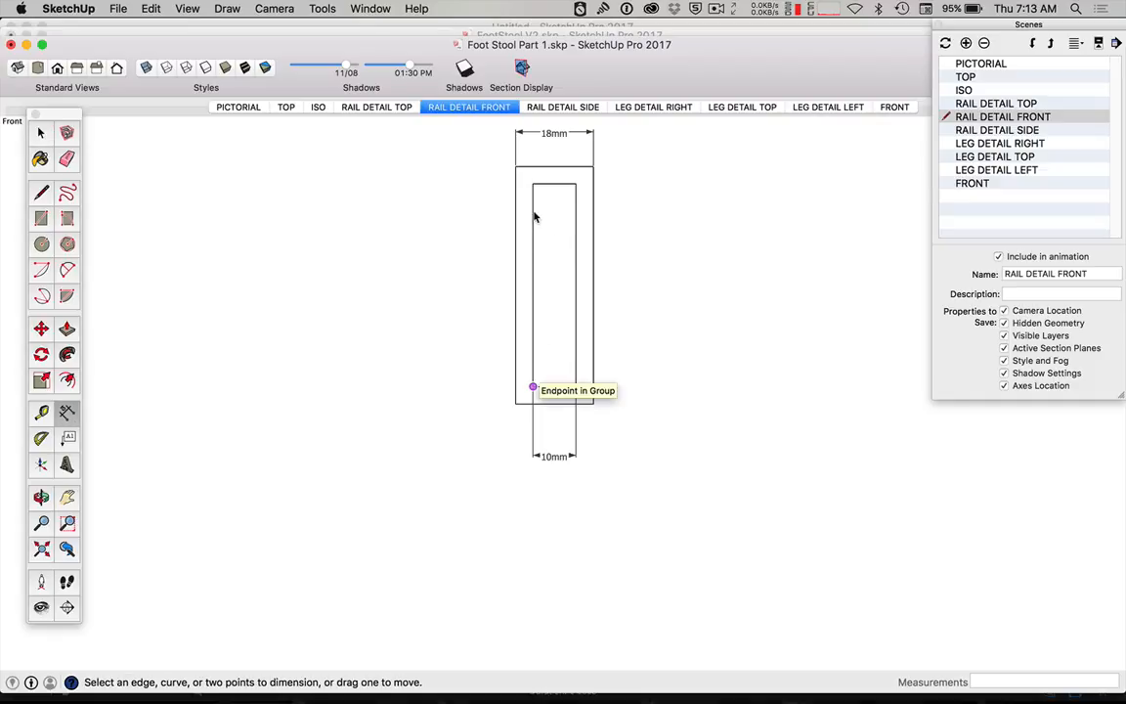
click(516, 167)
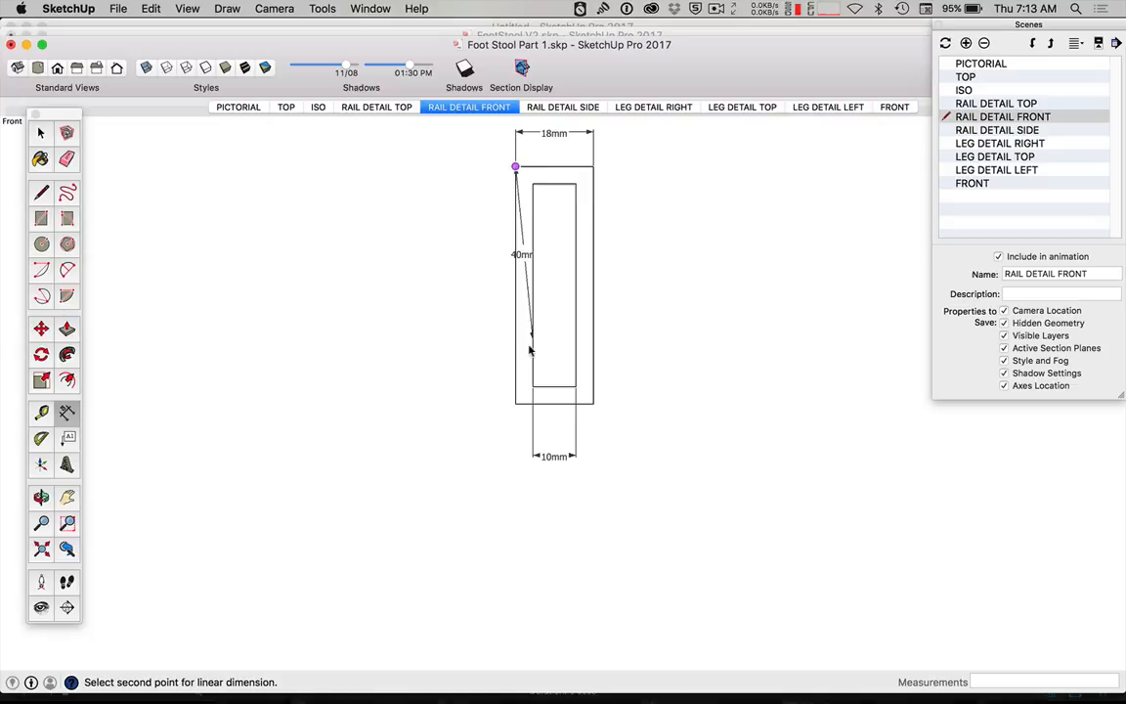
click(516, 404)
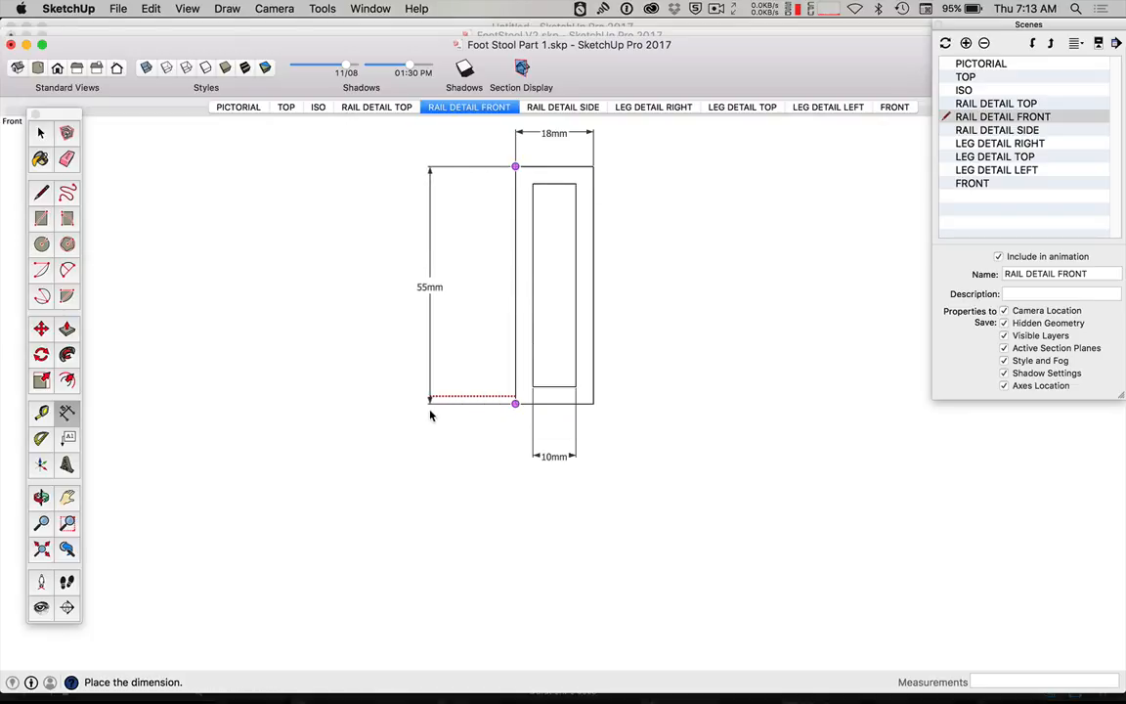
click(432, 410)
- Dimension the height of the inner tenon rectangle, placing the dimension between the profile and the overall height dimension
click(533, 183)
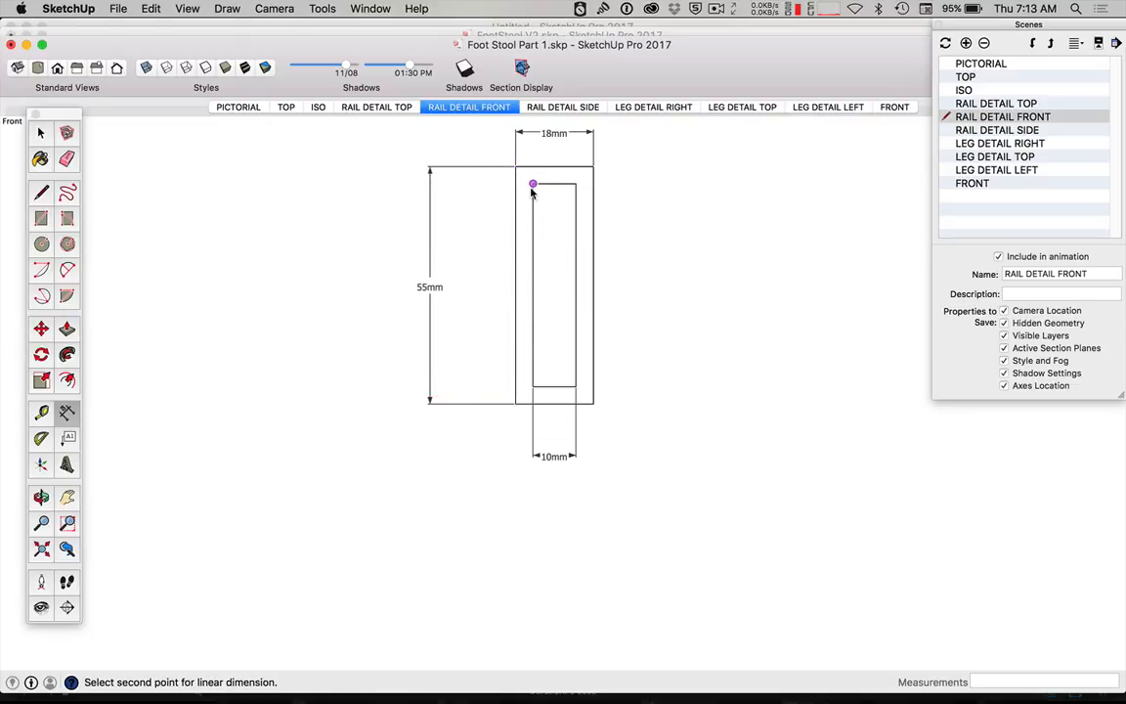
click(533, 387)
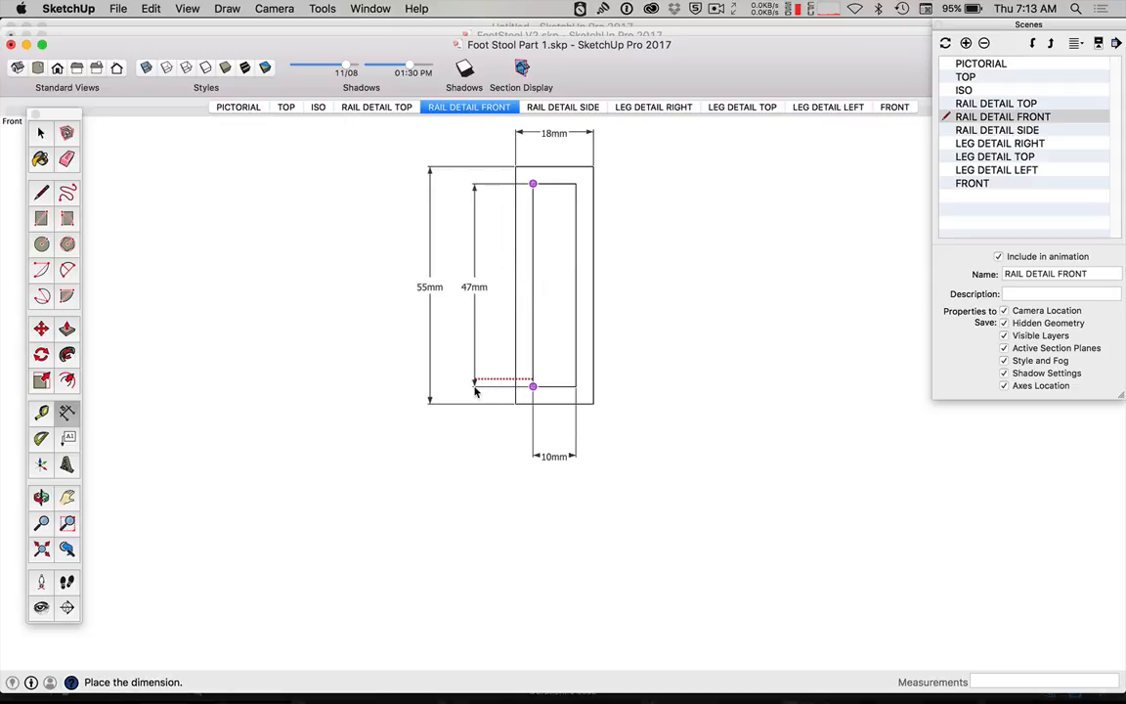
click(467, 391)
key(space)
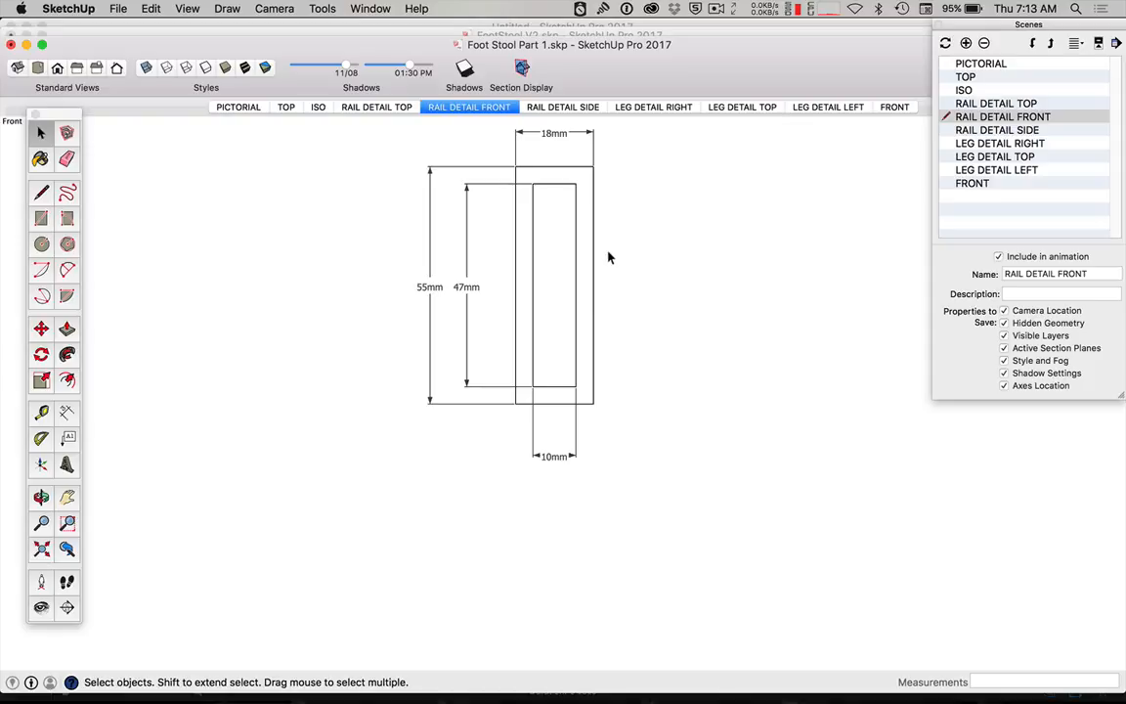
- Check the rail detail scenes and hide the rail's overall width dimension in the PICTORIAL scene
click(563, 108)
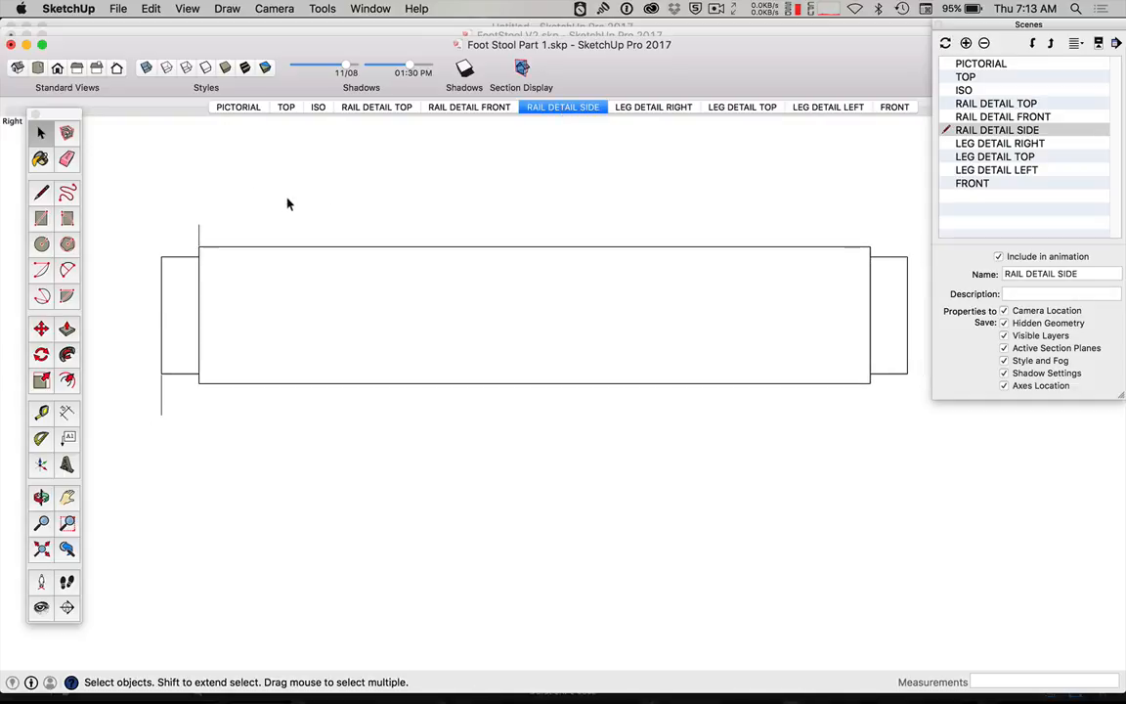
click(469, 108)
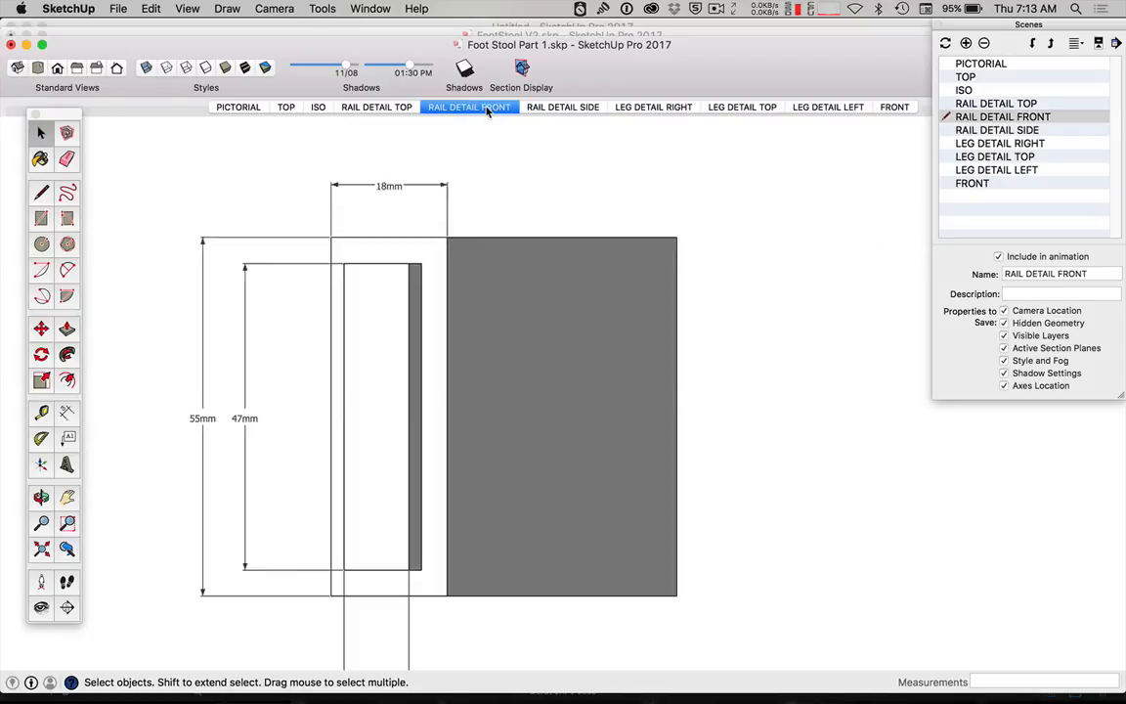
click(387, 107)
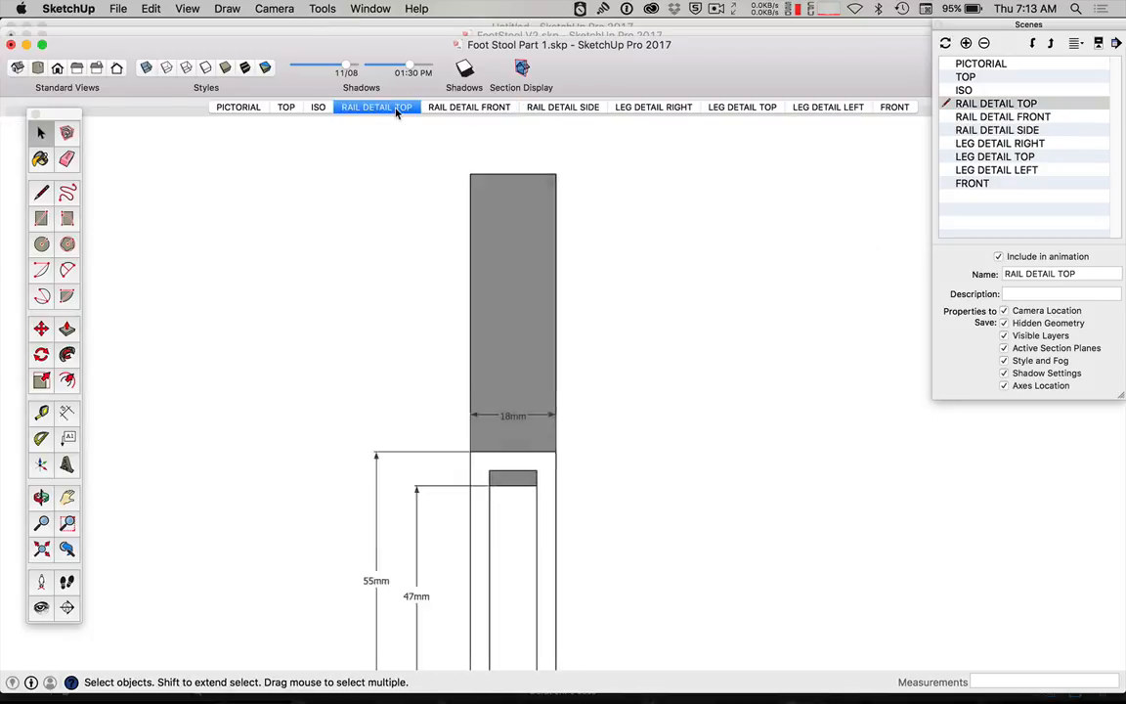
click(254, 108)
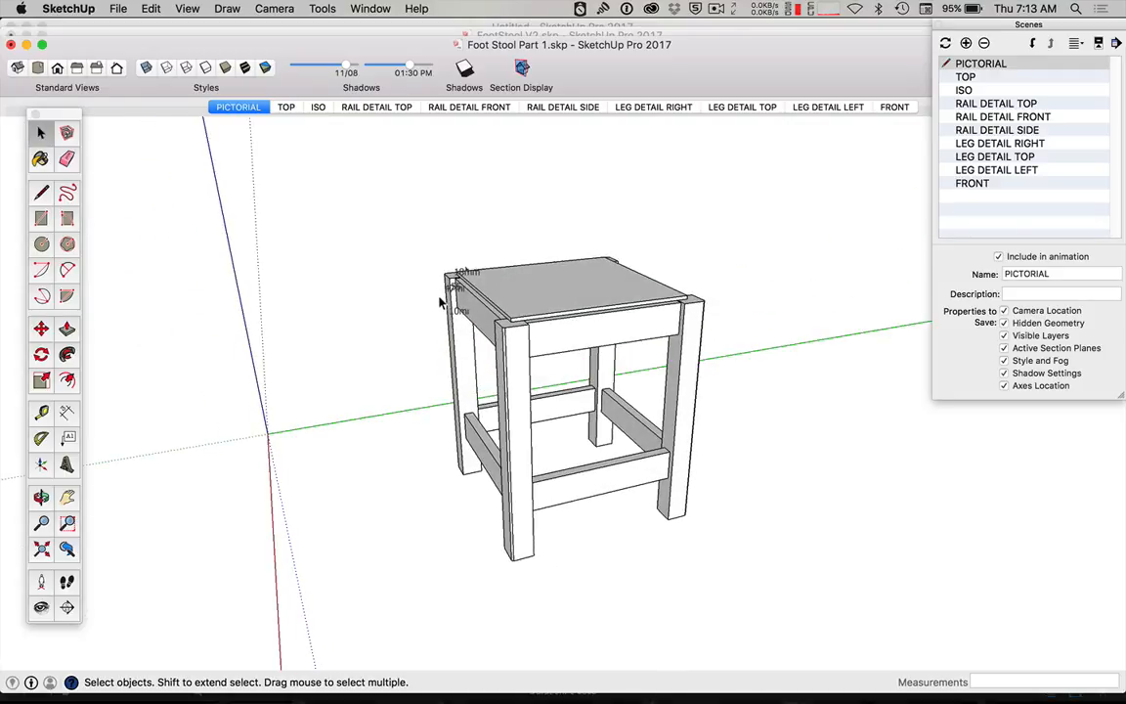
scroll(440, 303, up, 10)
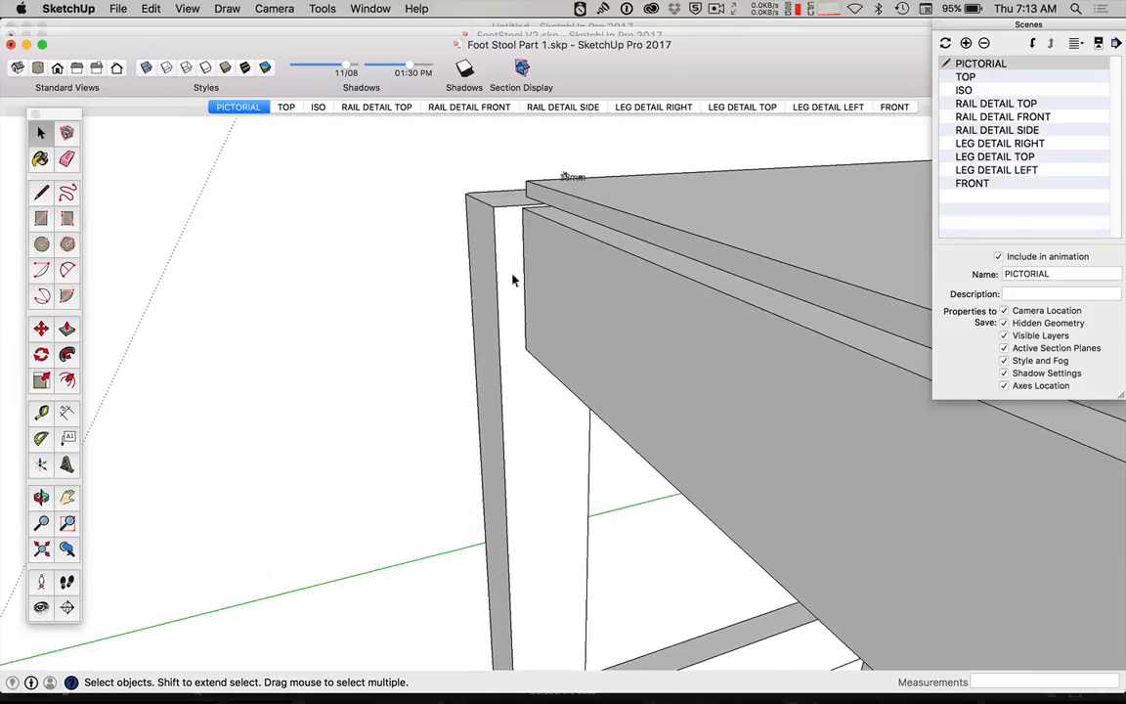
right_click(566, 177)
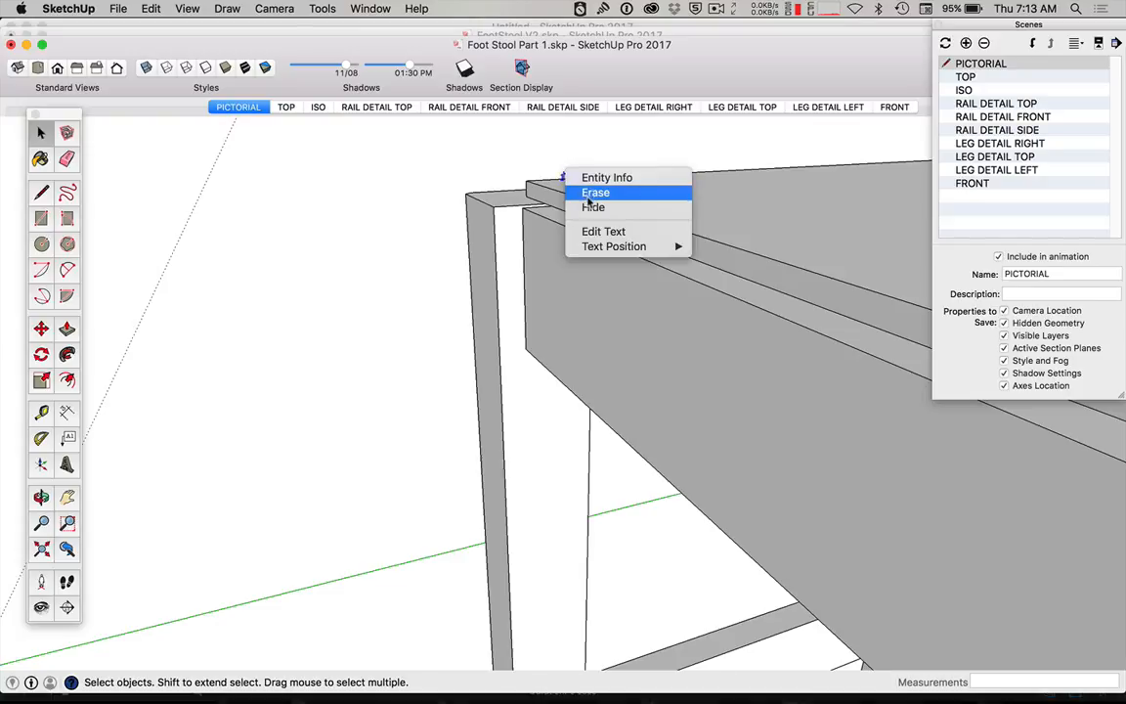
click(592, 211)
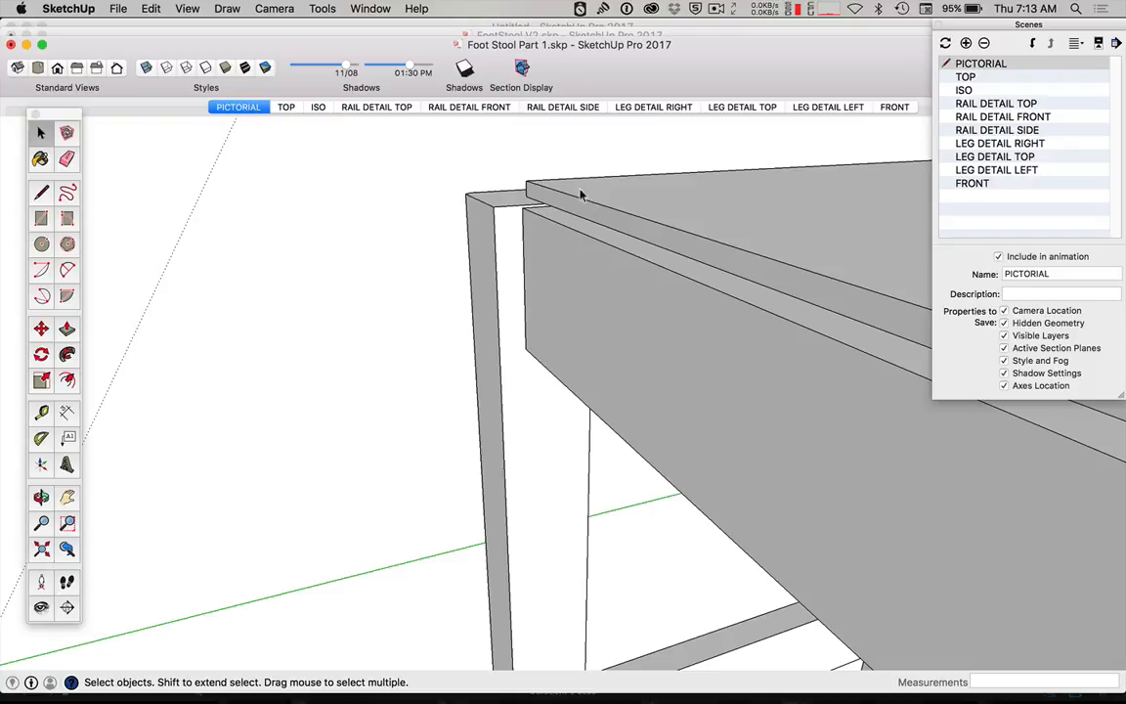
- Hide the rail's two height dimensions, overall and tenon, in the PICTORIAL scene
scroll(600, 235, down, 5)
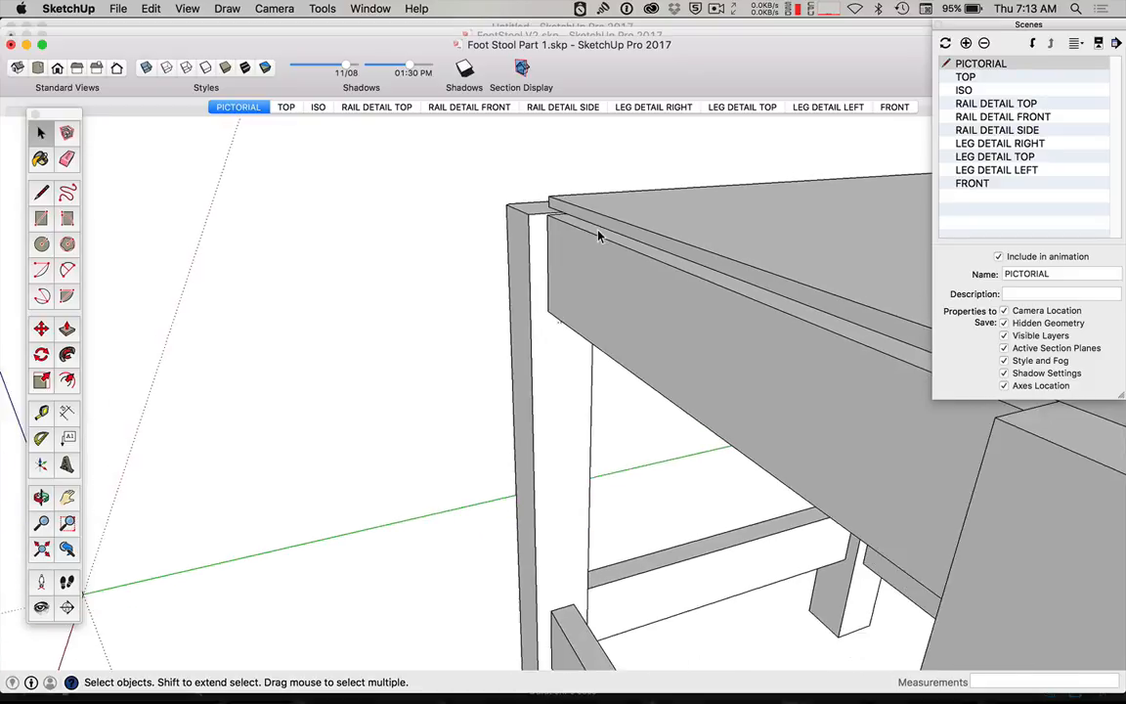
click(41, 548)
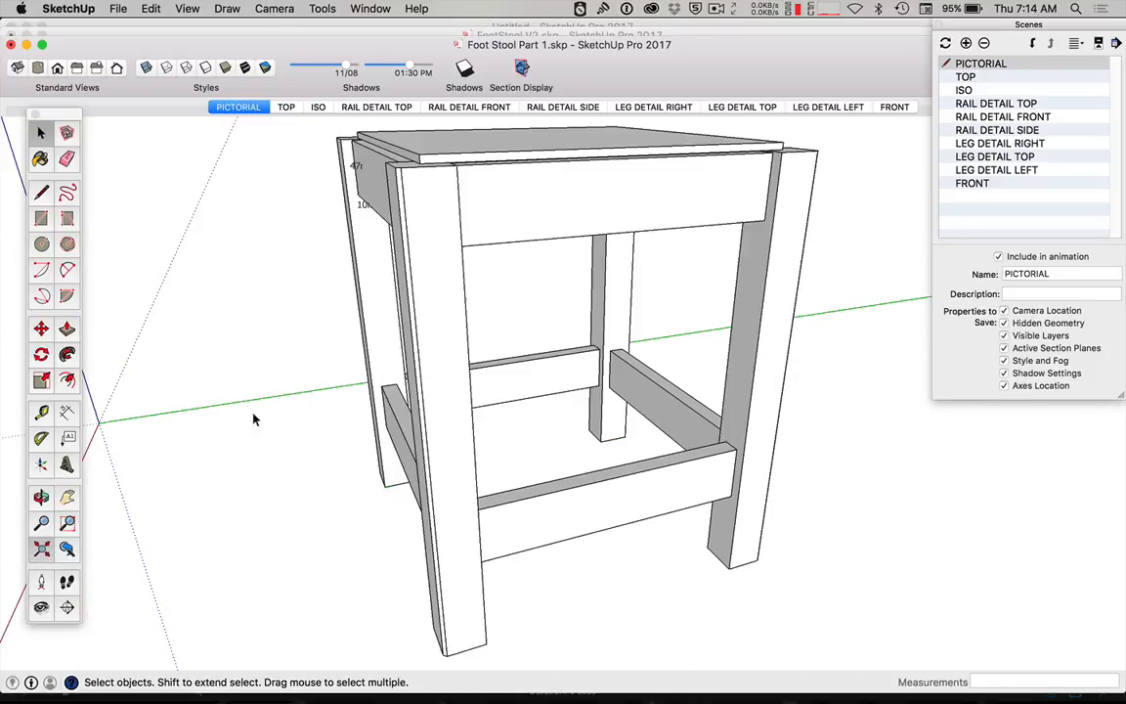
click(360, 213)
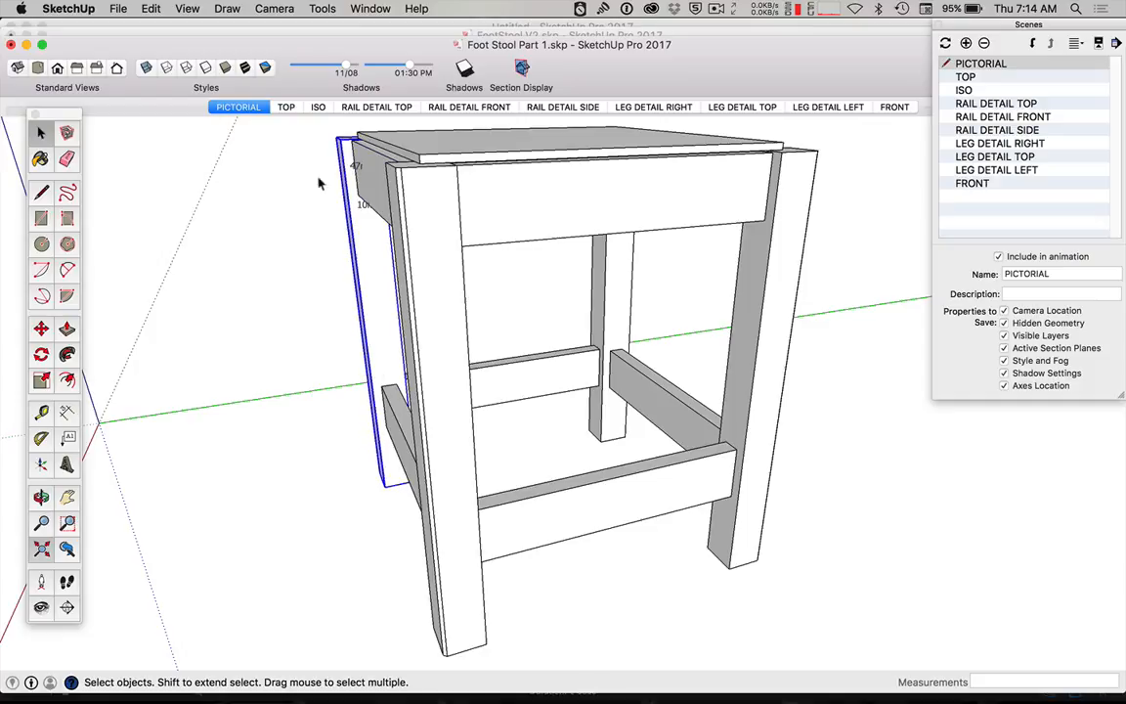
scroll(362, 155, up, 6)
scroll(366, 147, down, 10)
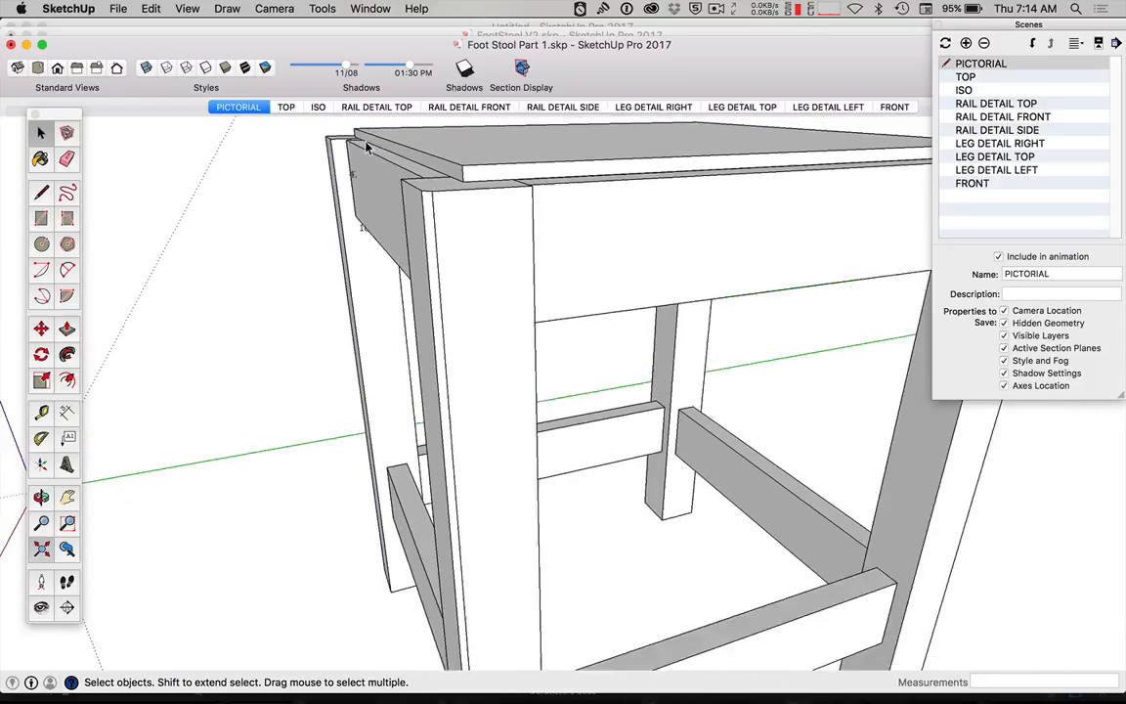
middle_drag(362, 143, 885, 191)
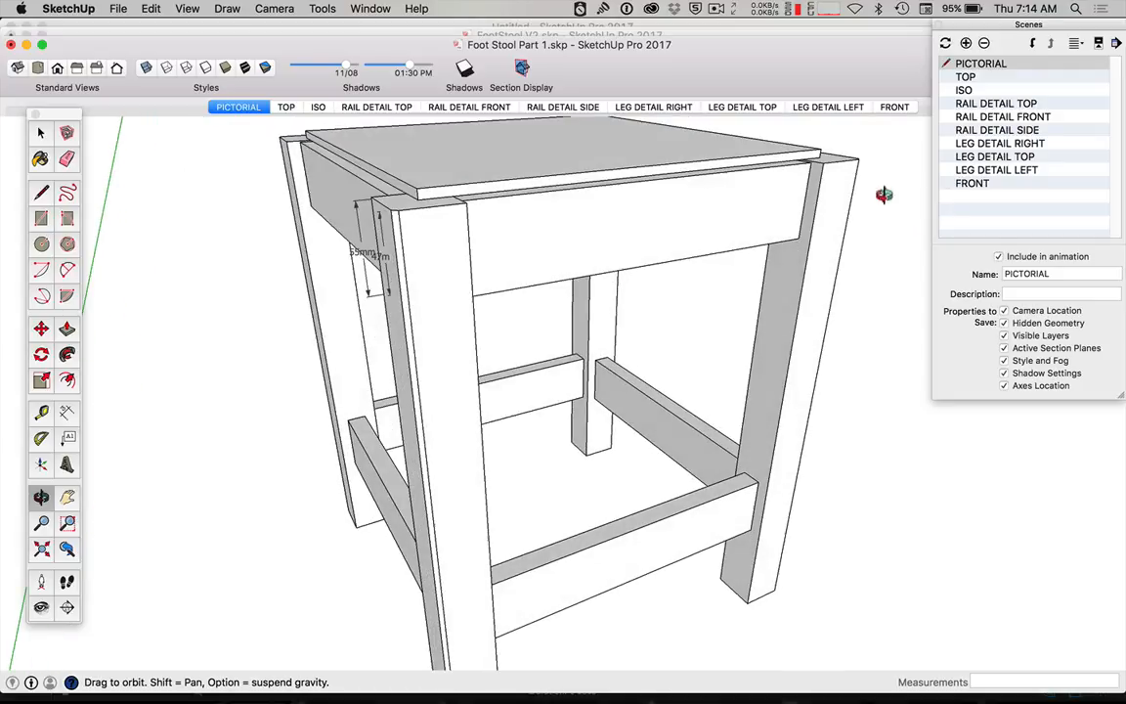
click(358, 251)
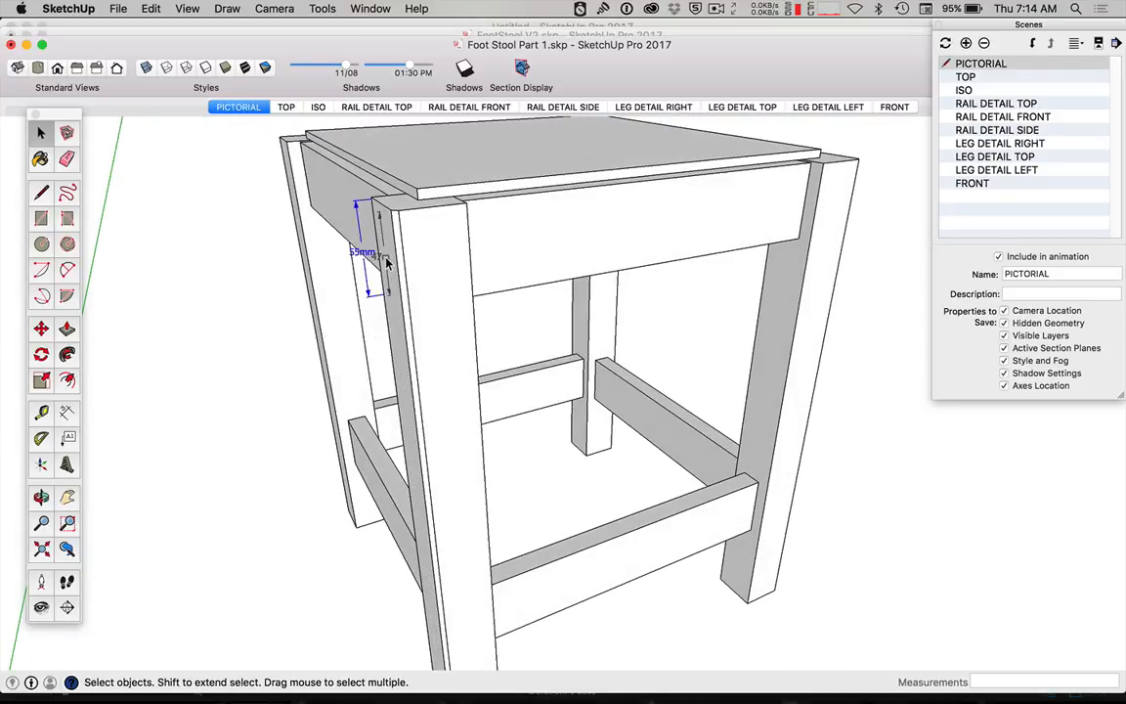
shift+click(386, 260)
right_click(389, 258)
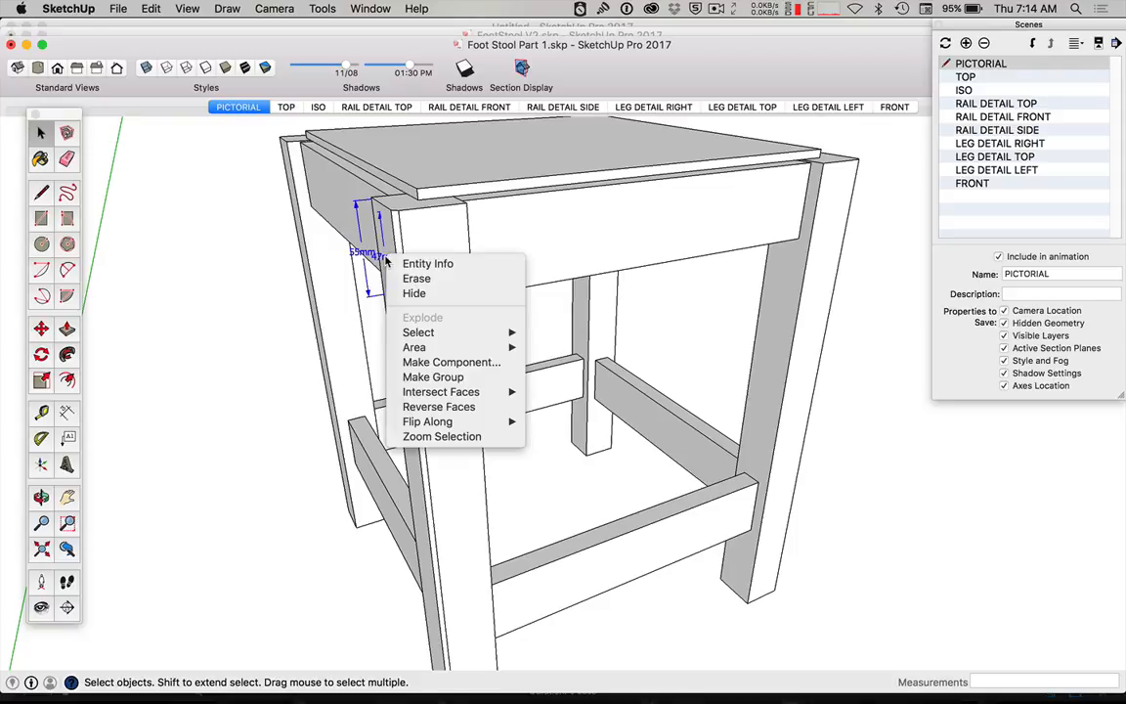
click(447, 299)
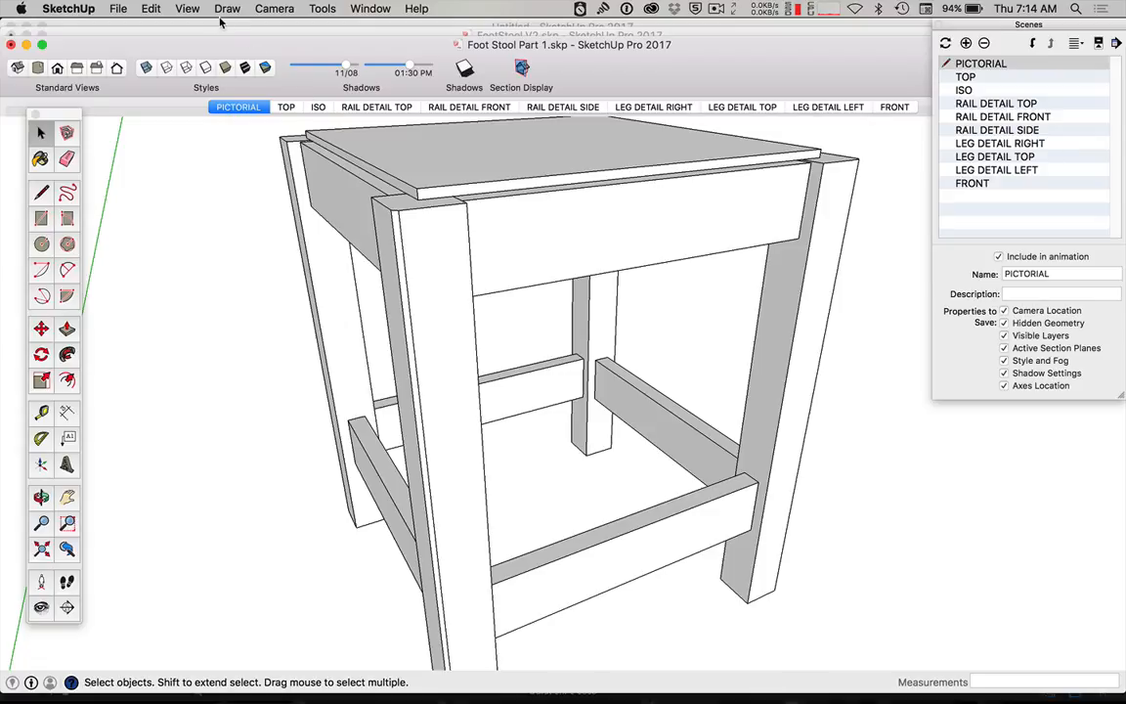
- Switch to the Iso standard view and hide the remaining tenon width dimension near the front leg of the stool
click(256, 9)
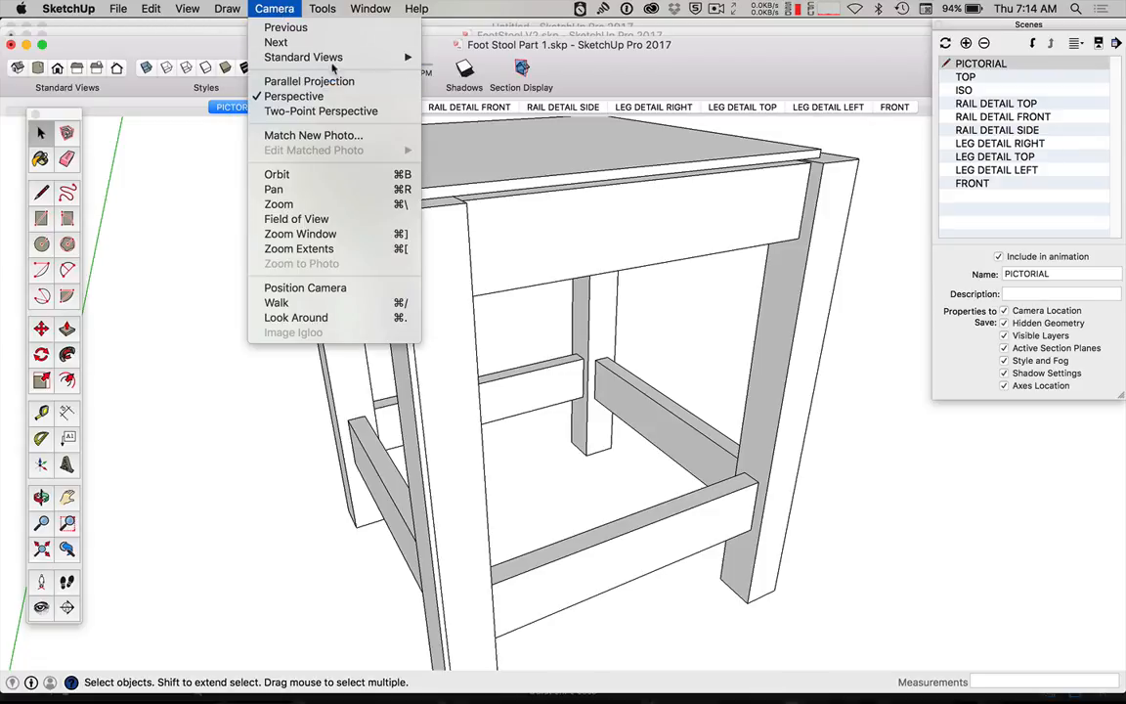
mouse_move(333, 58)
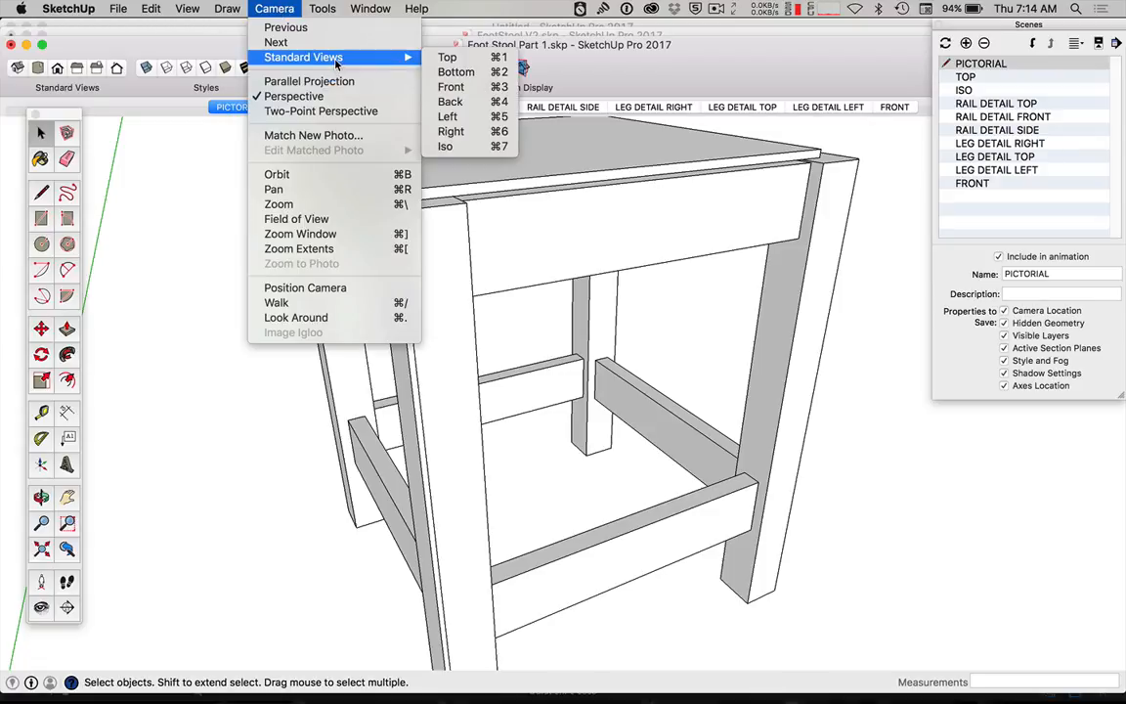
click(476, 153)
key(o)
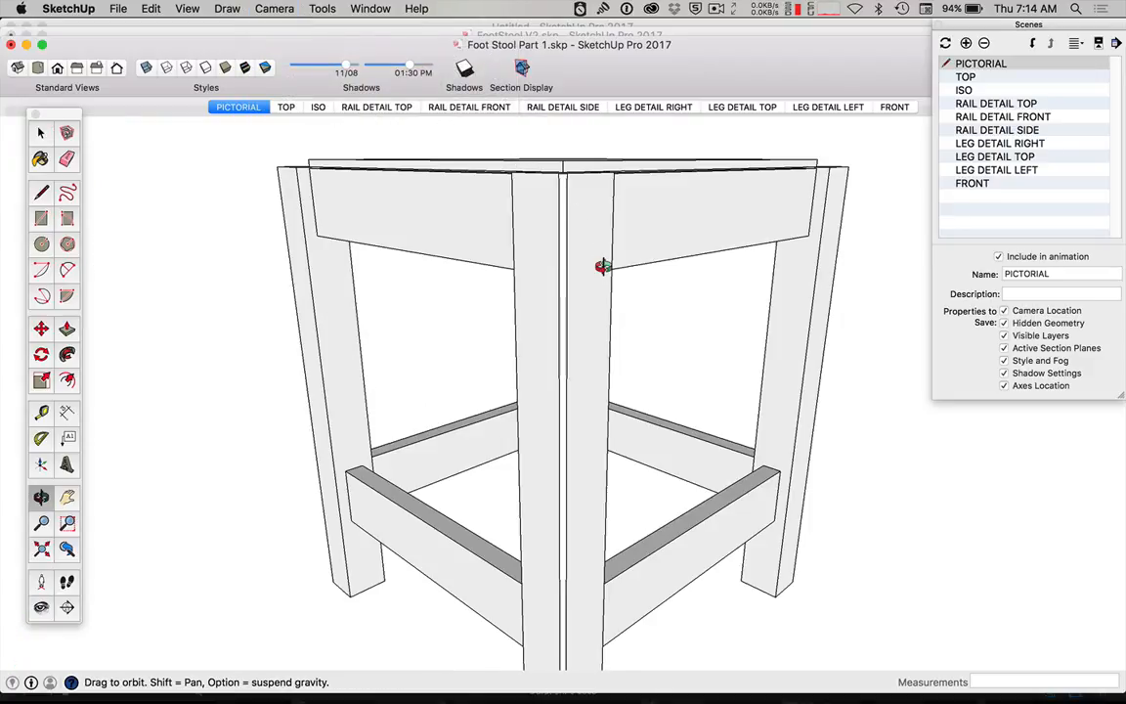
drag(596, 261, 528, 399)
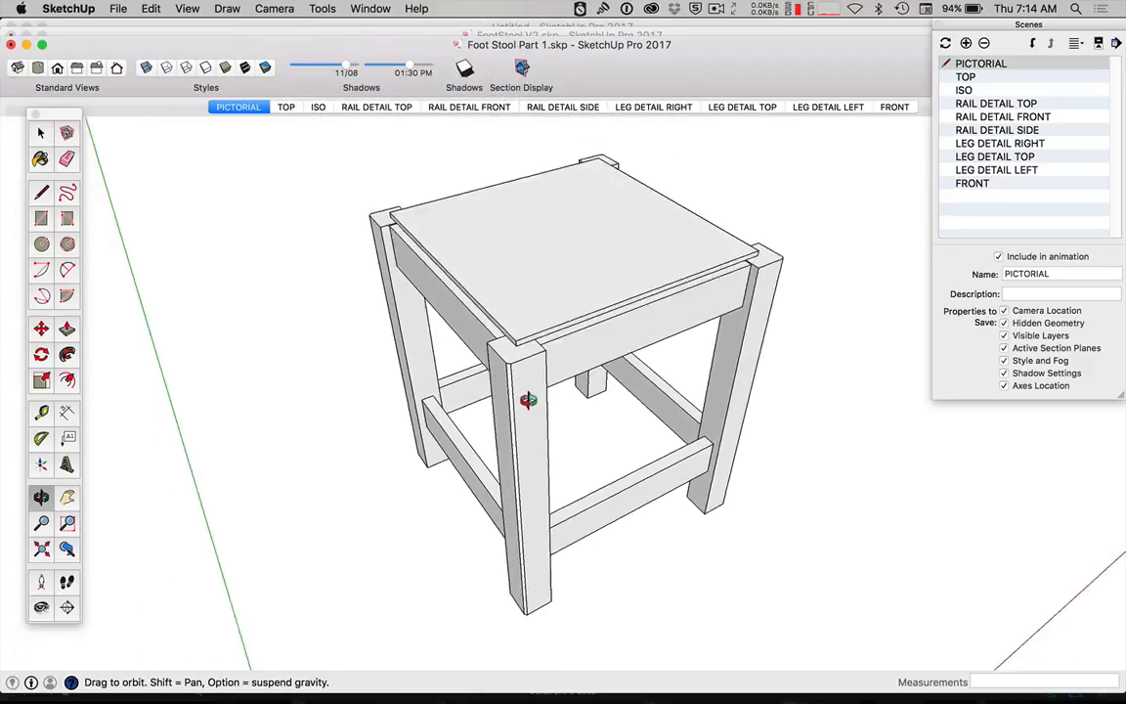
scroll(528, 399, down, 3)
drag(538, 341, 586, 277)
key(space)
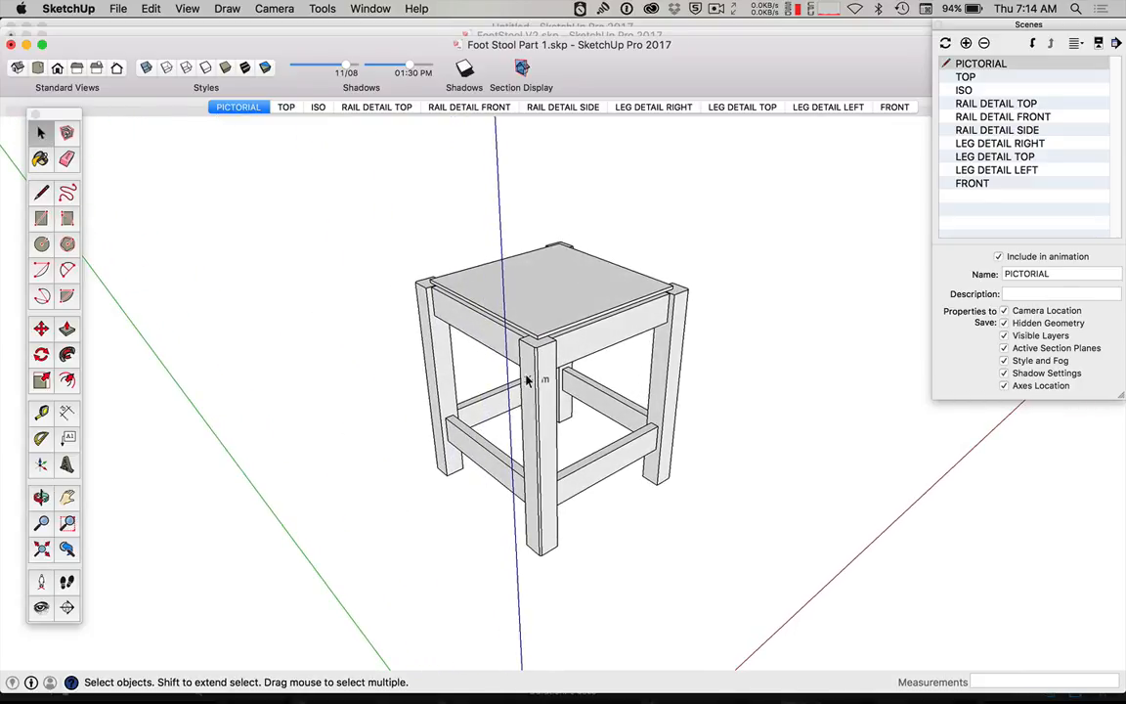
right_click(528, 380)
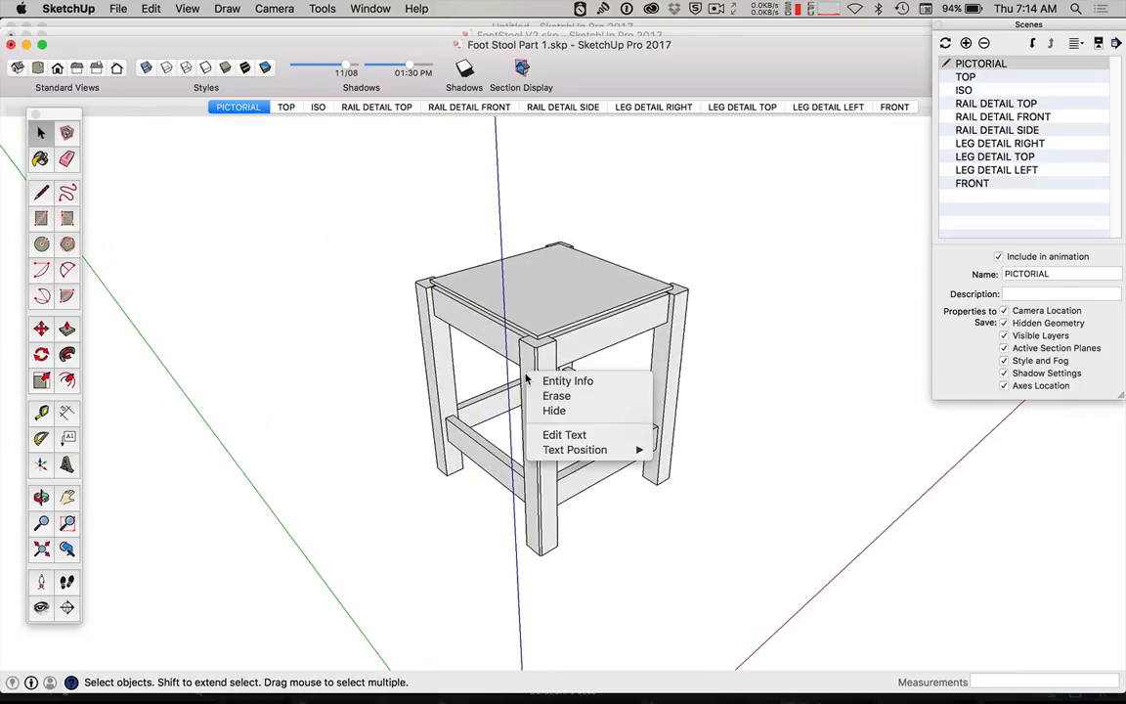
click(558, 412)
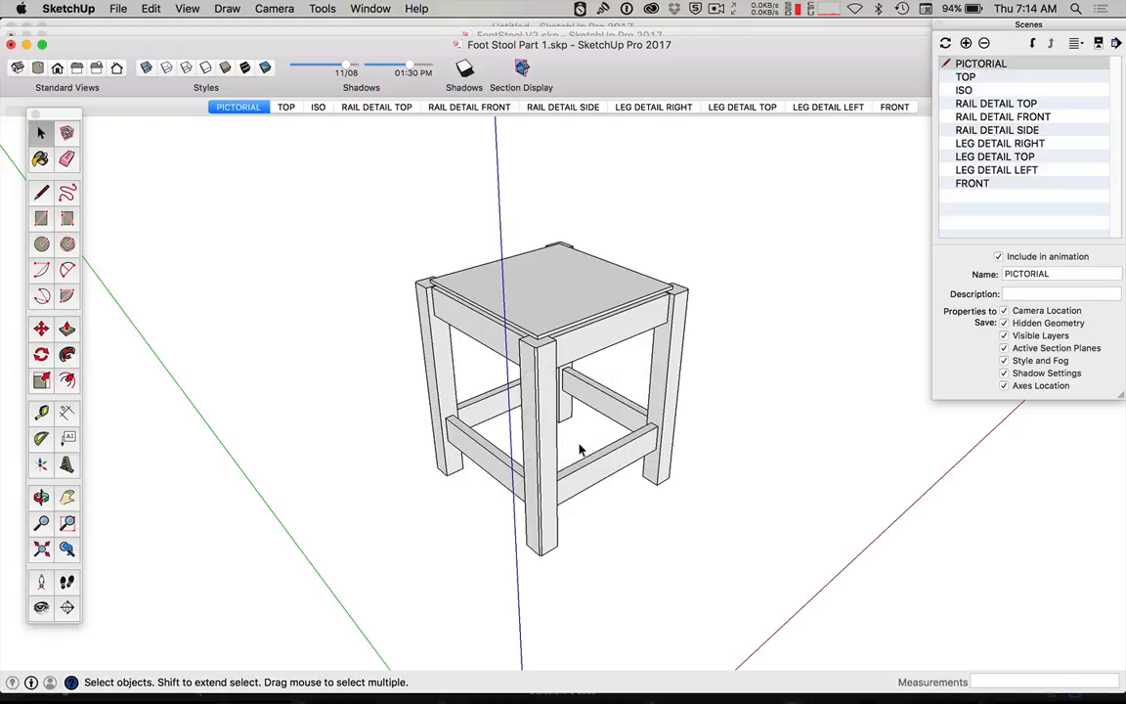
- Update all properties of the PICTORIAL scene with a raised three-quarter view of the stool, and check it against the RAIL DETAIL FRONT scene
shift+middle_drag(579, 450, 503, 426)
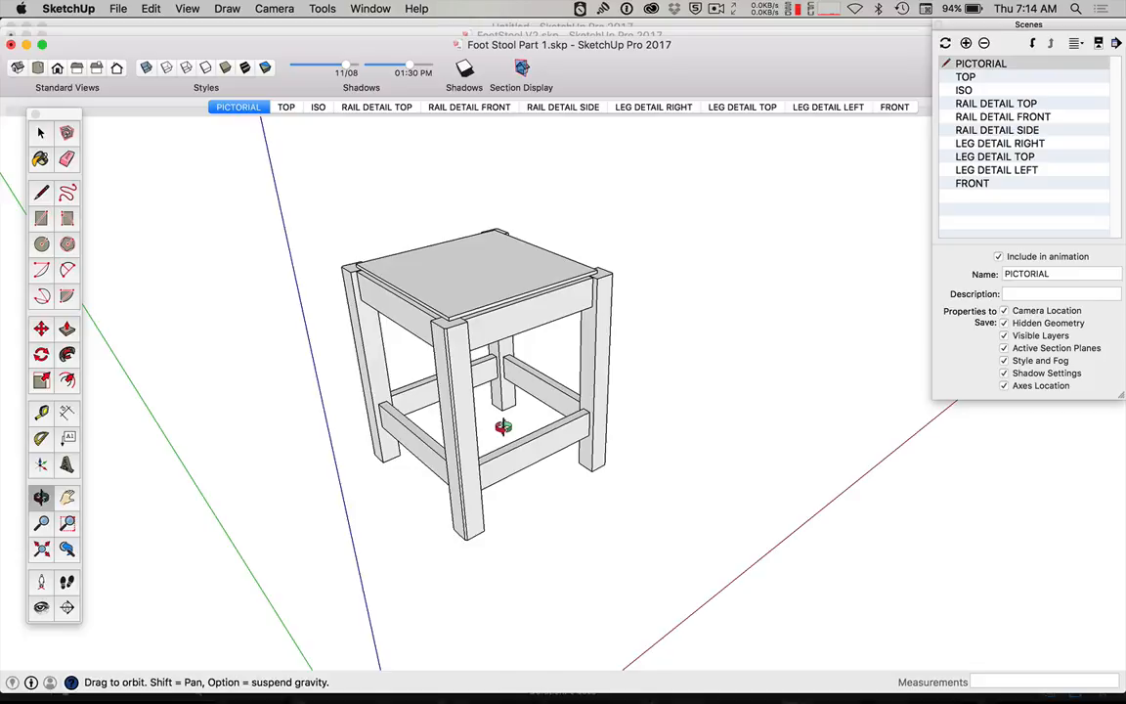
drag(503, 426, 186, 462)
drag(634, 332, 496, 278)
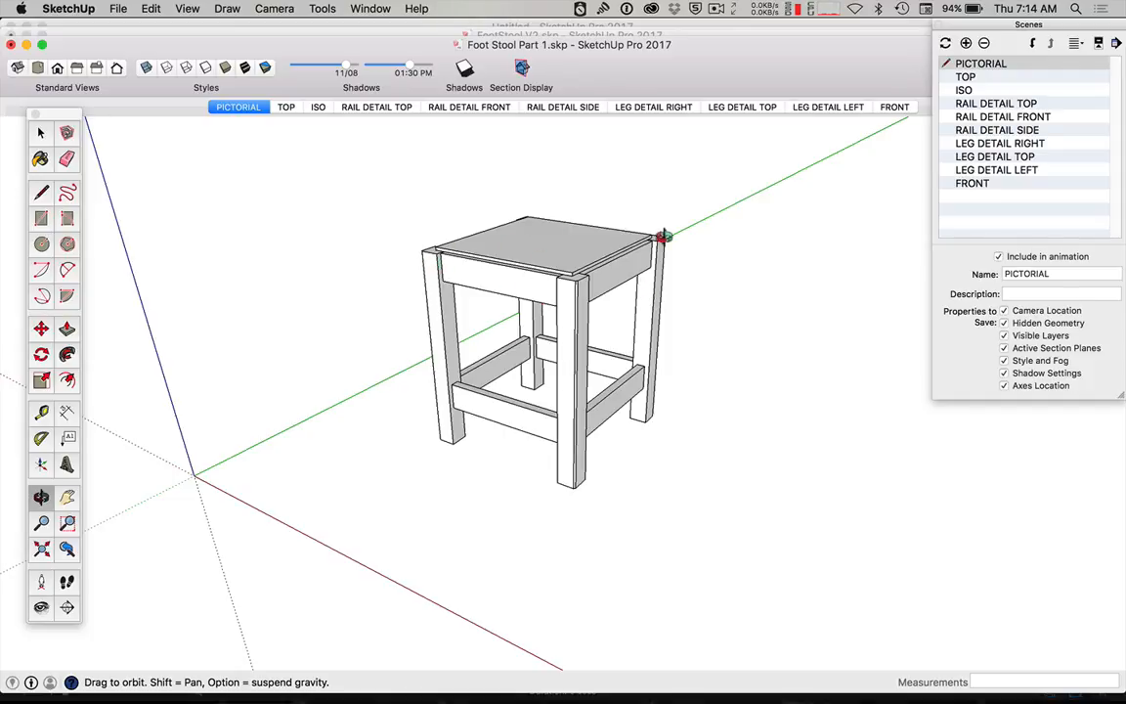
drag(666, 234, 638, 244)
scroll(638, 243, up, 5)
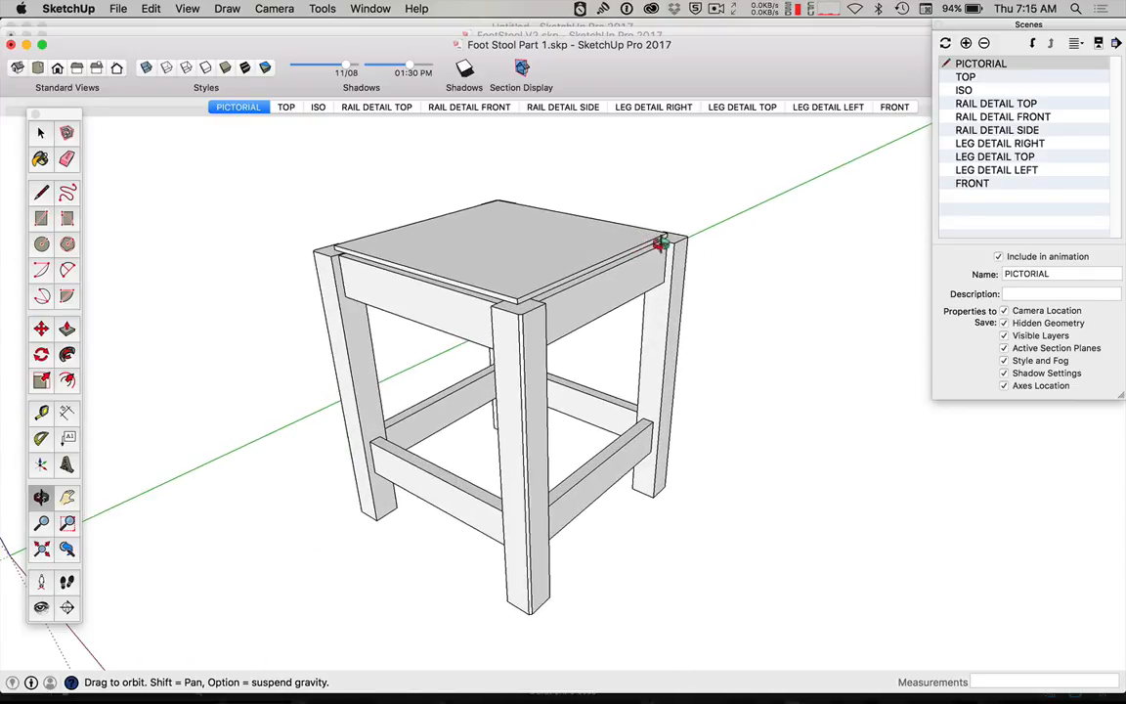
click(947, 45)
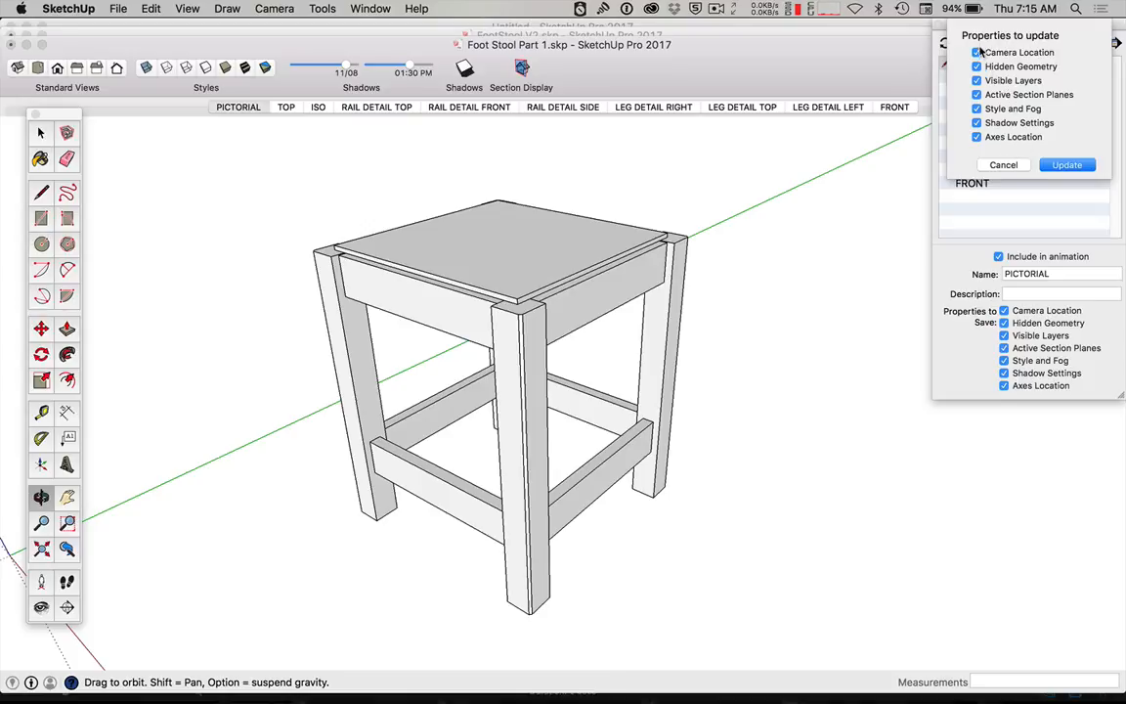
click(1051, 162)
click(1065, 165)
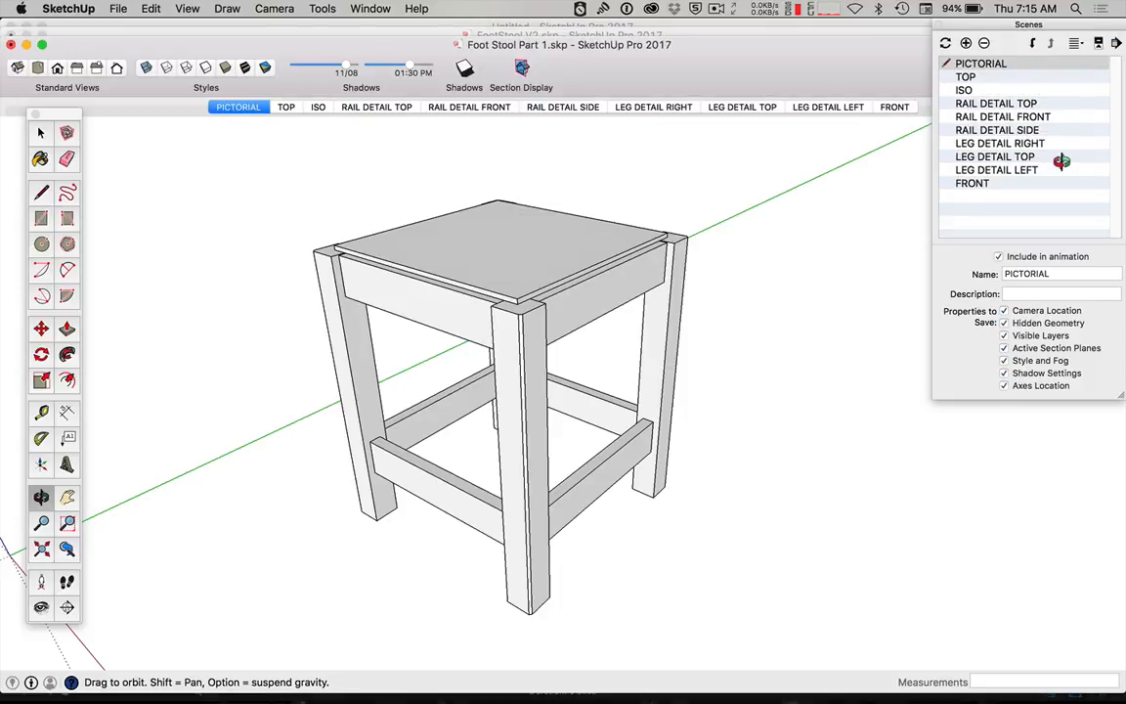
click(454, 107)
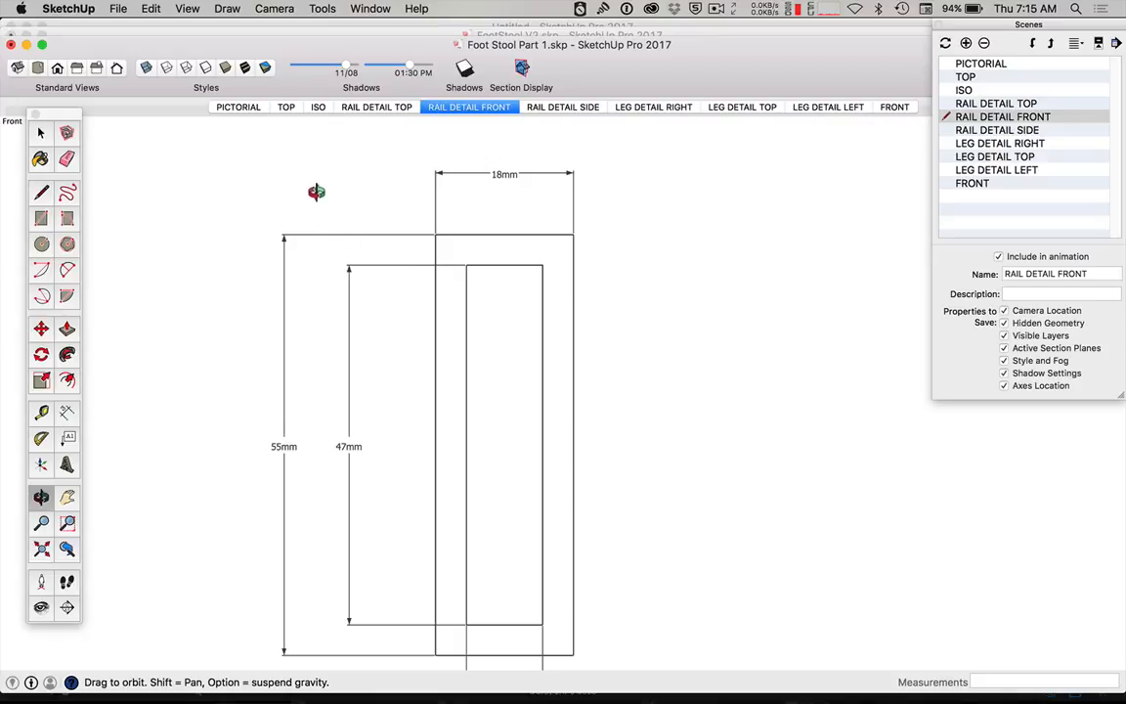
click(239, 107)
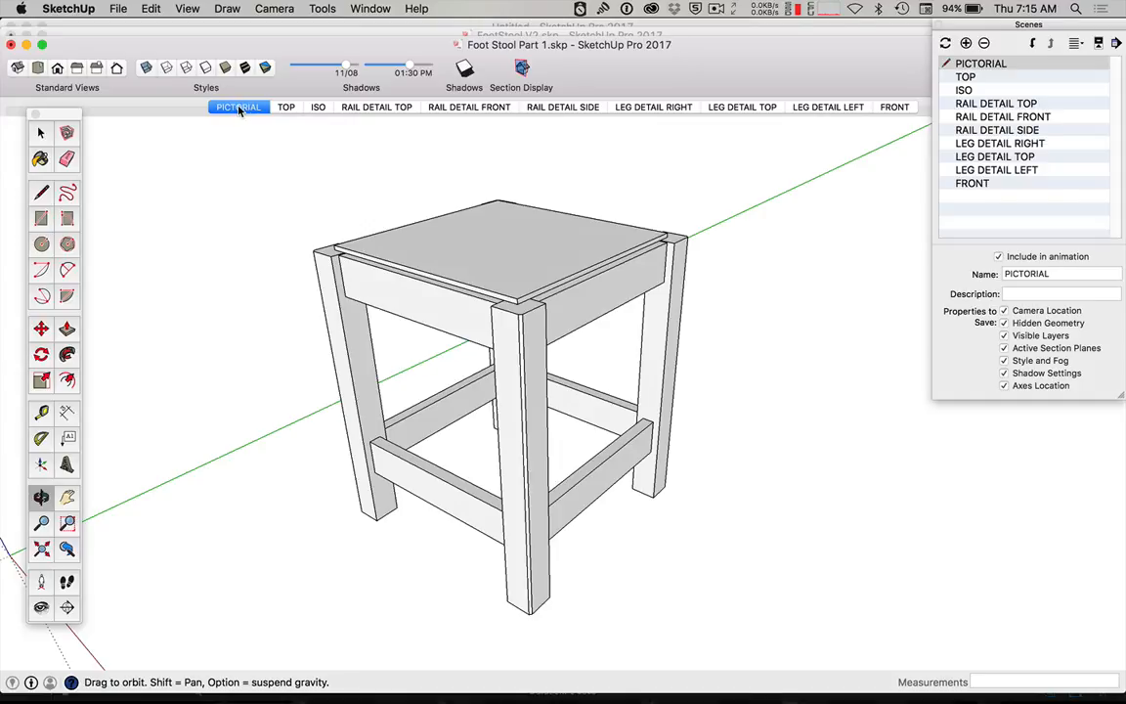
- Hide the two leftover dimension lines beside the rail's end in the RAIL DETAIL SIDE scene
click(562, 107)
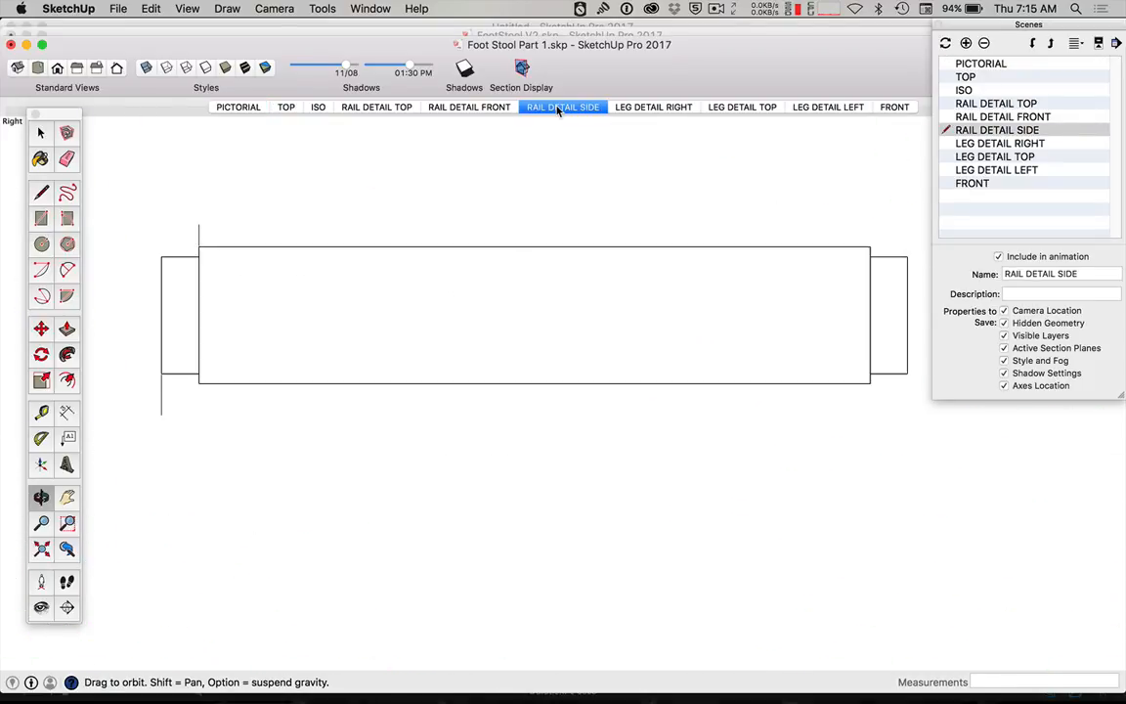
key(space)
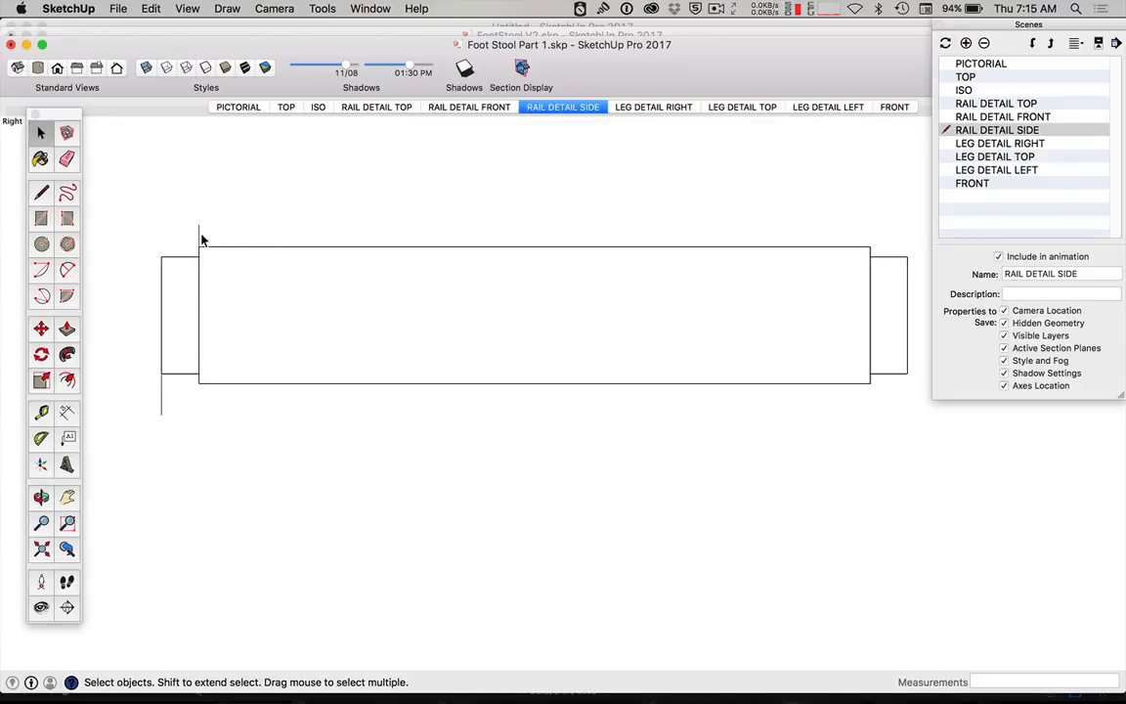
drag(221, 212, 187, 242)
drag(194, 404, 104, 465)
drag(105, 464, 104, 465)
drag(225, 174, 171, 239)
shift+drag(179, 398, 137, 437)
click(186, 9)
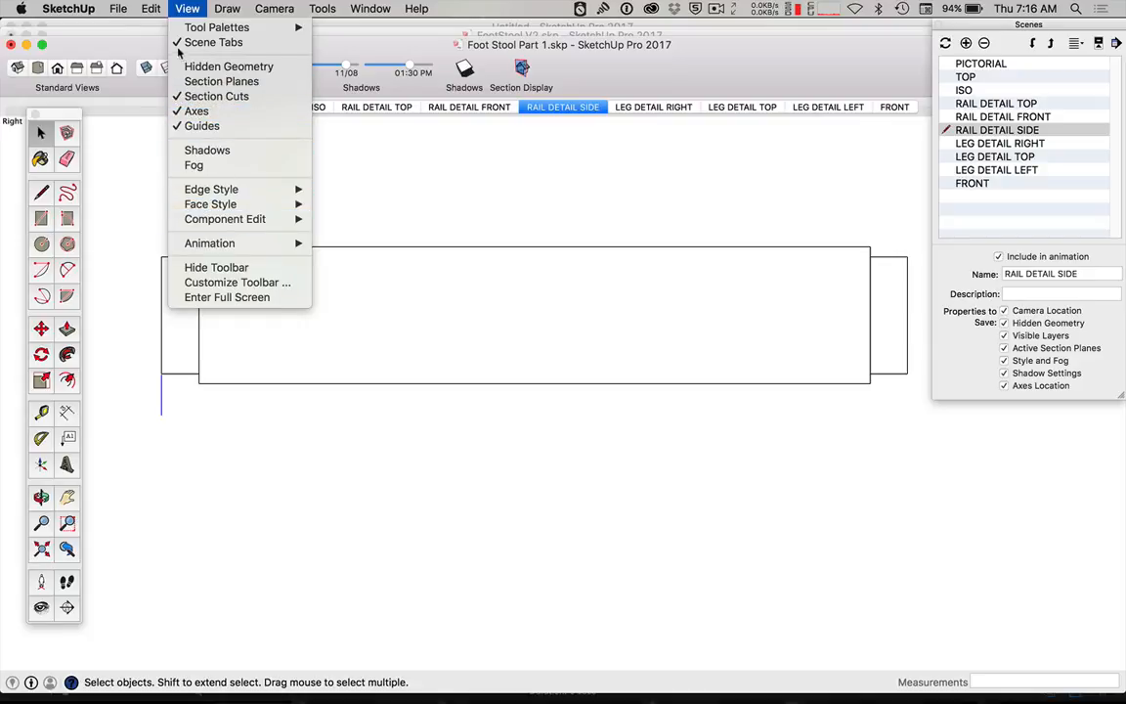
mouse_move(151, 9)
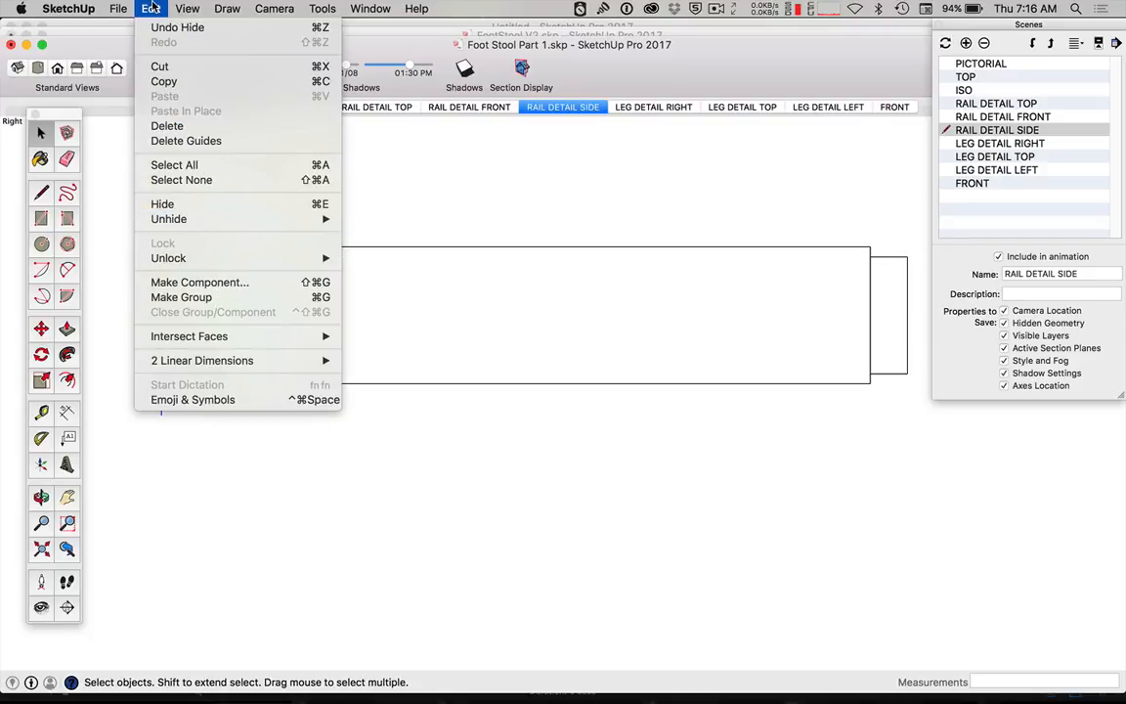
click(212, 203)
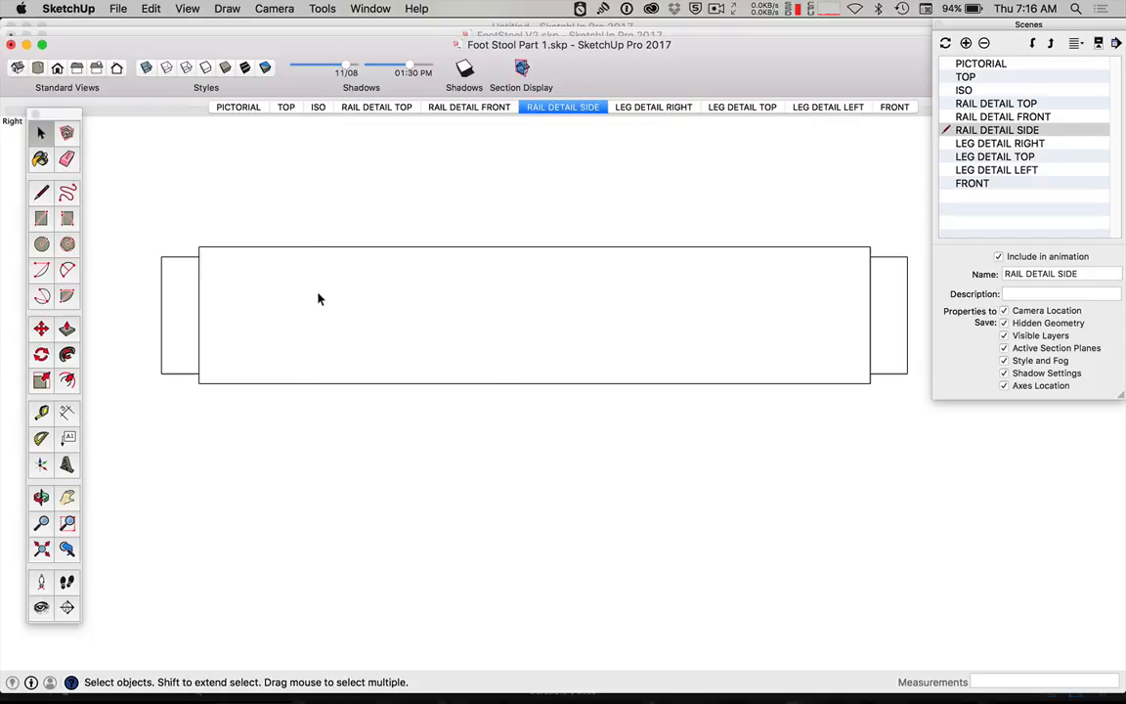
- Dimension the rail's overall length, tenon end to tenon end, and place the dimension above the rail
click(67, 412)
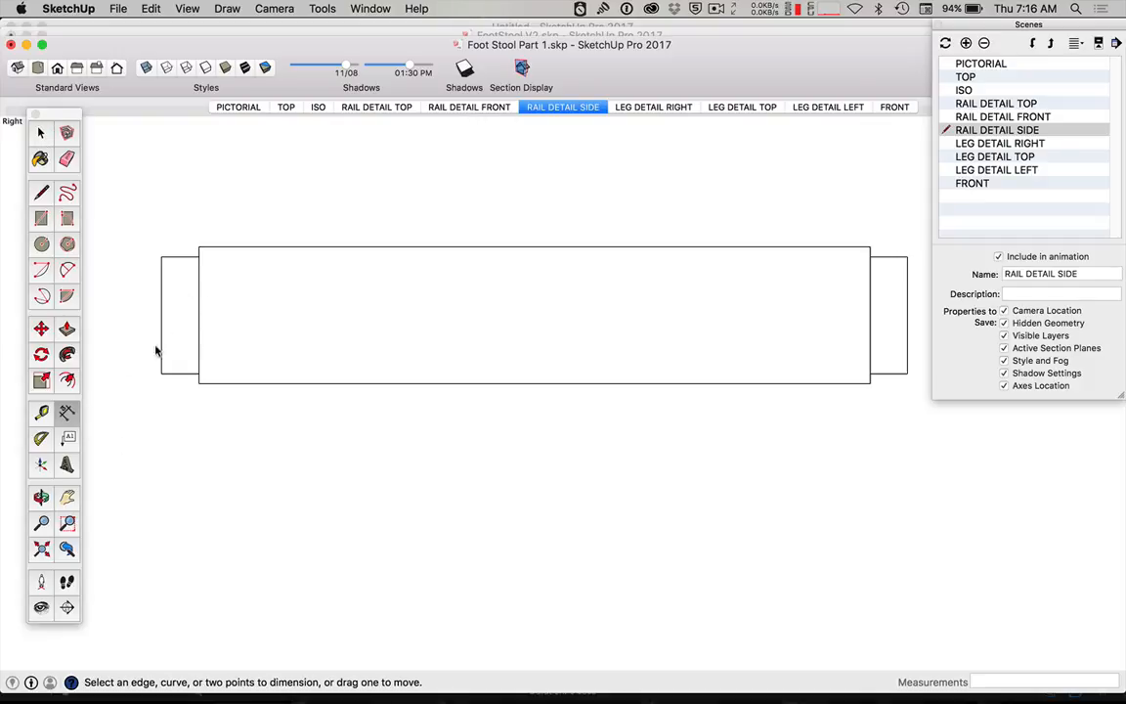
click(162, 256)
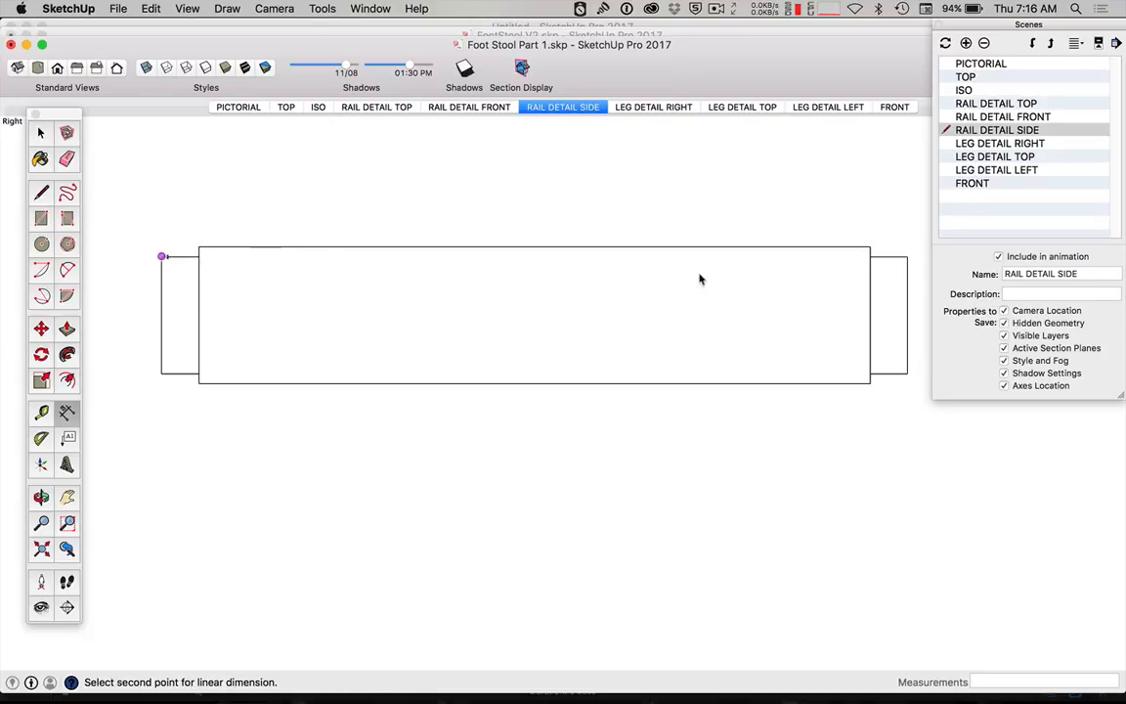
click(908, 256)
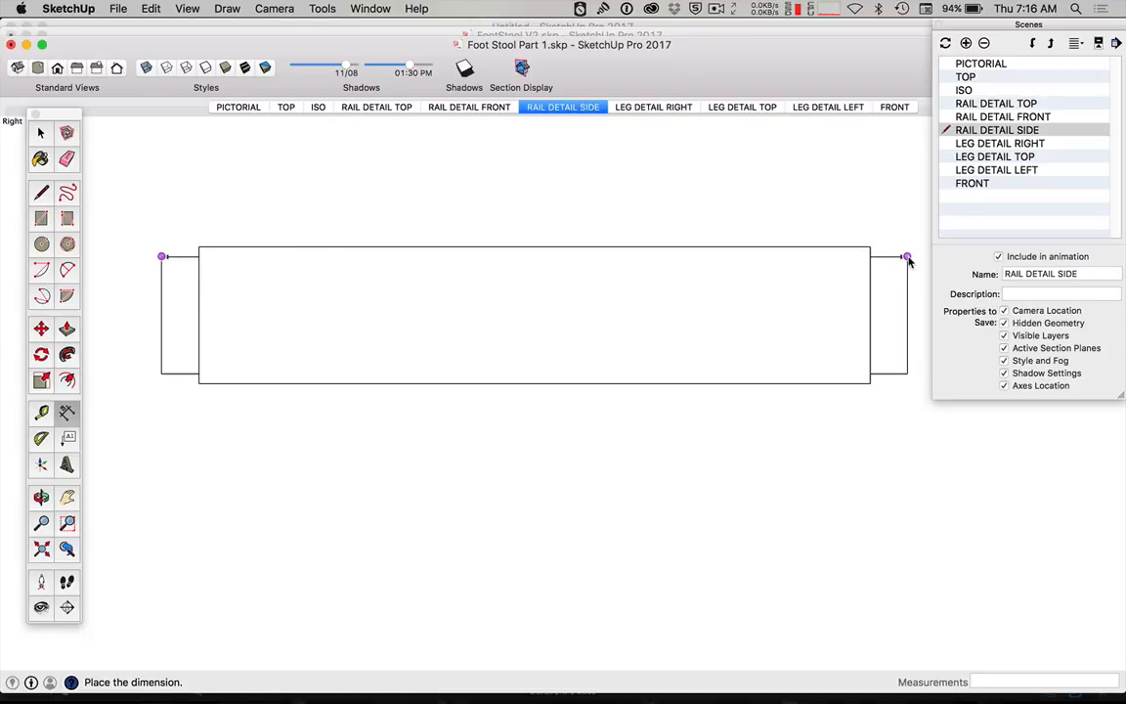
click(905, 185)
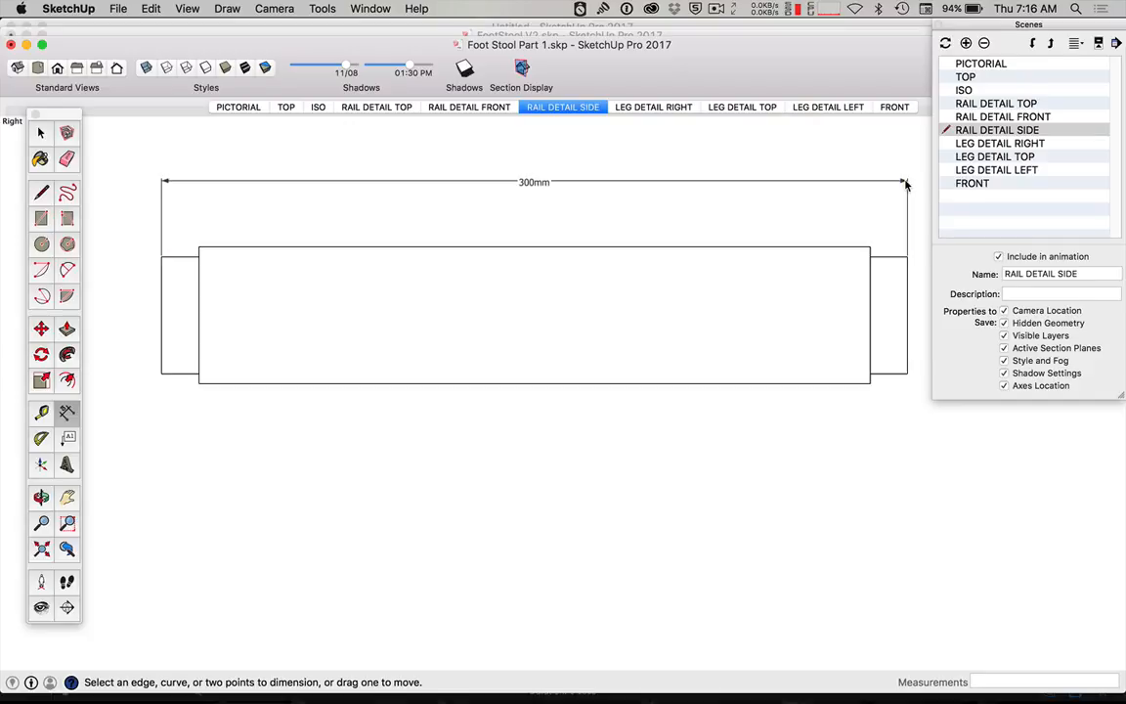
- Dimension the length of the left tenon, placing it between the rail and the overall length dimension
click(162, 257)
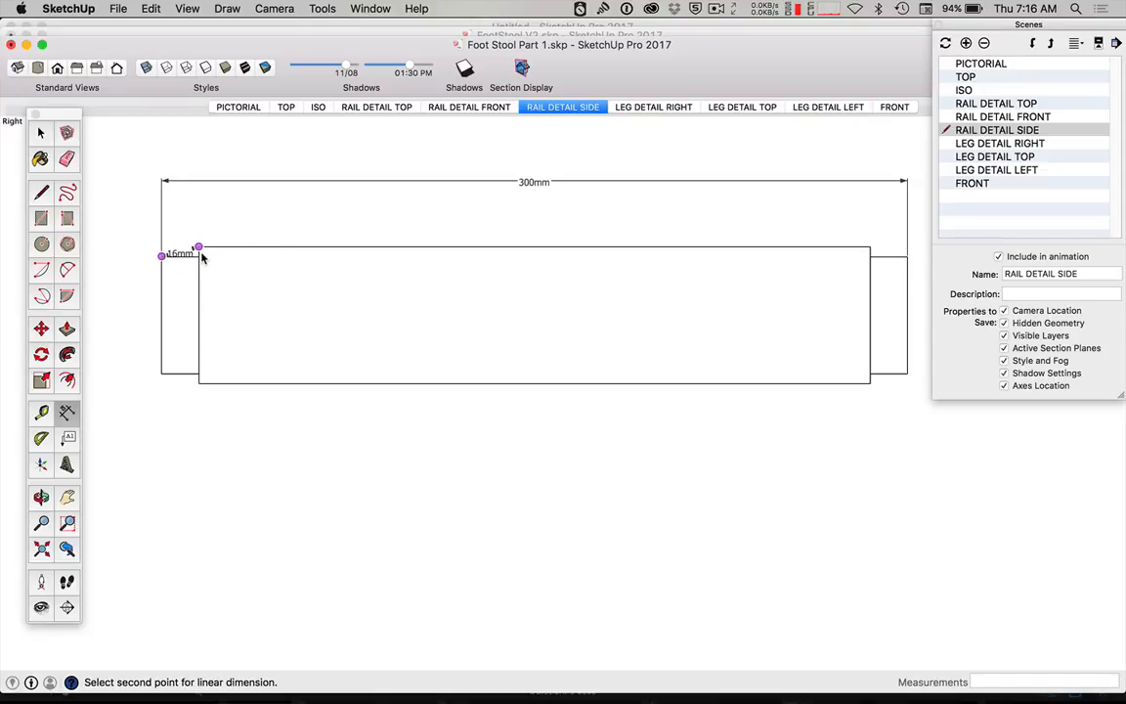
key(Escape)
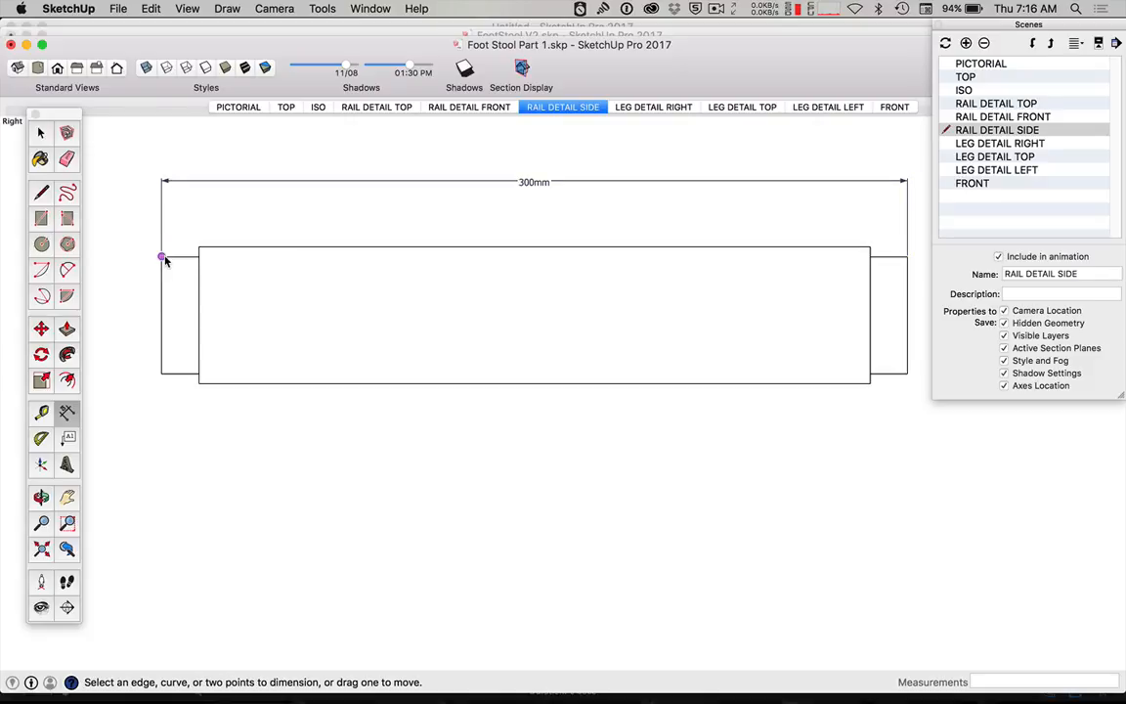
click(167, 259)
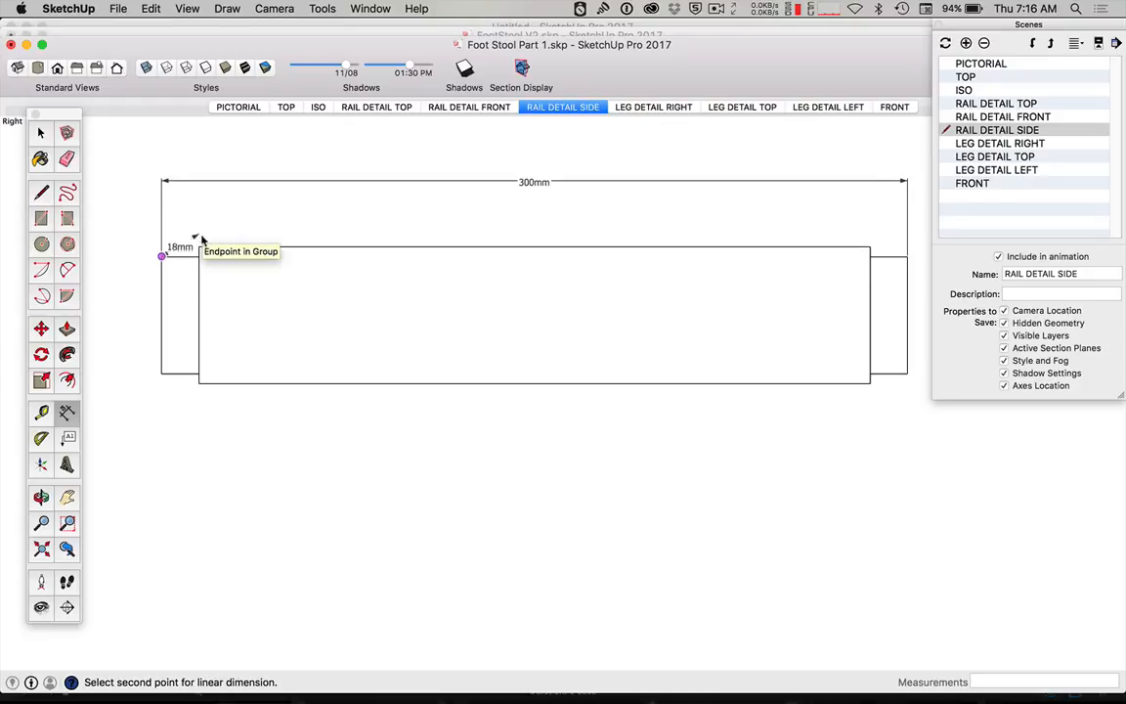
click(198, 247)
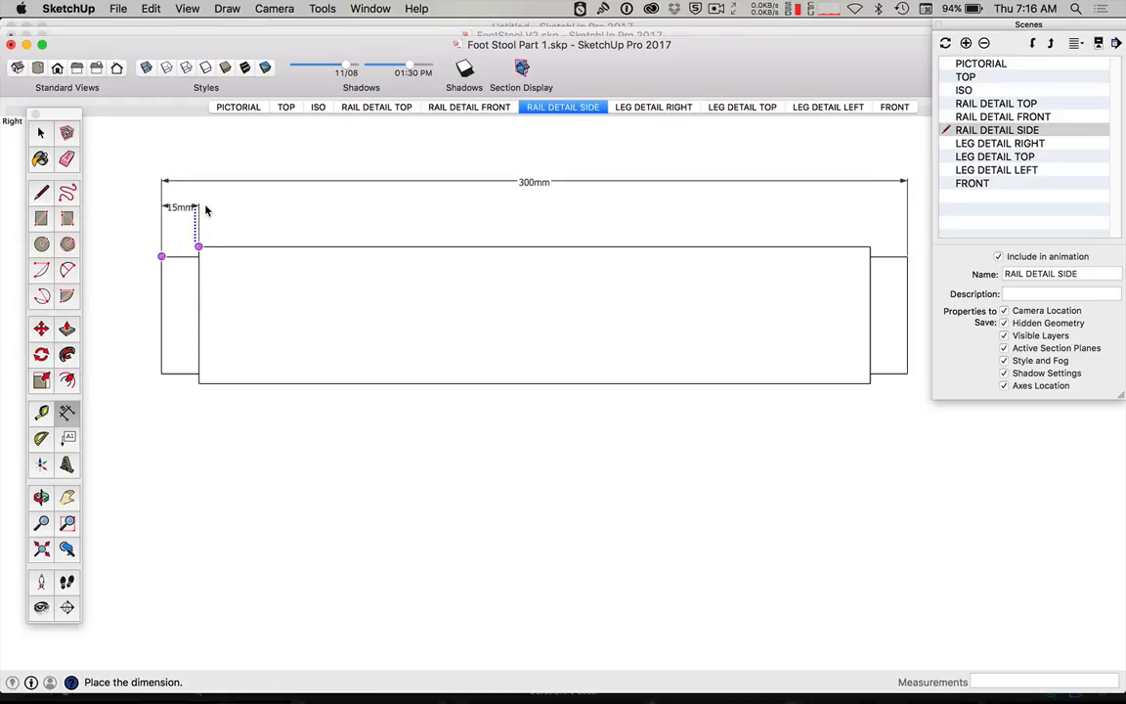
click(205, 210)
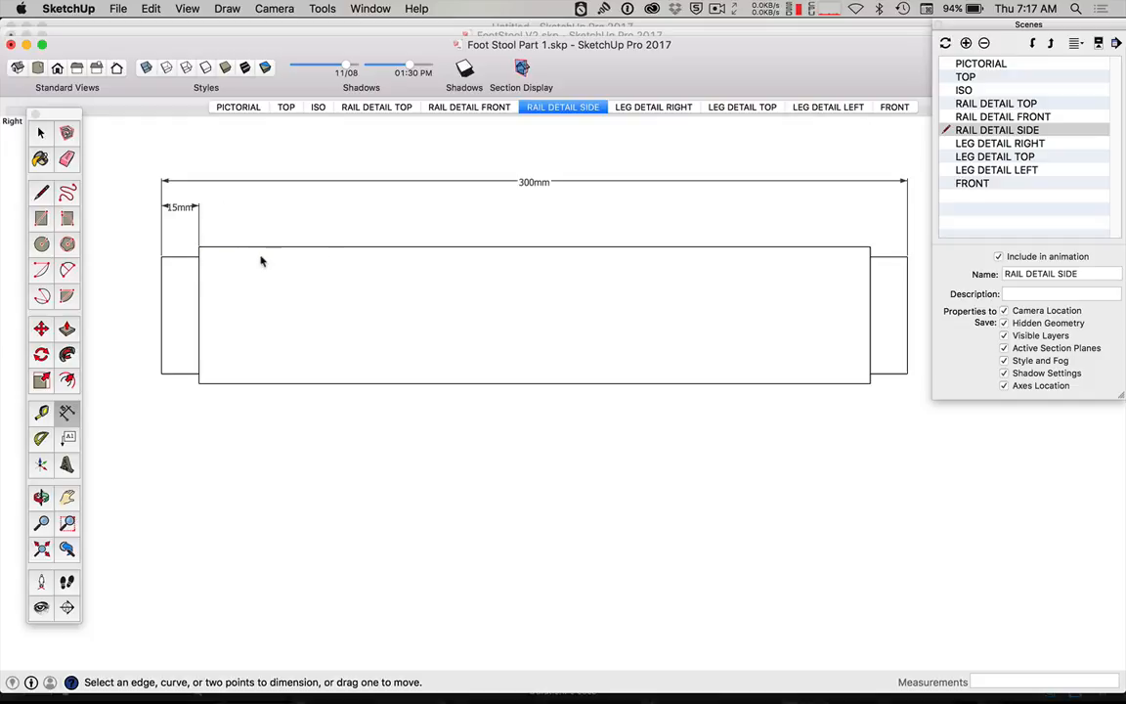
- Dimension the rail body between its shoulders, in line with the tenon dimension, and update all properties of the RAIL DETAIL SIDE scene
click(198, 246)
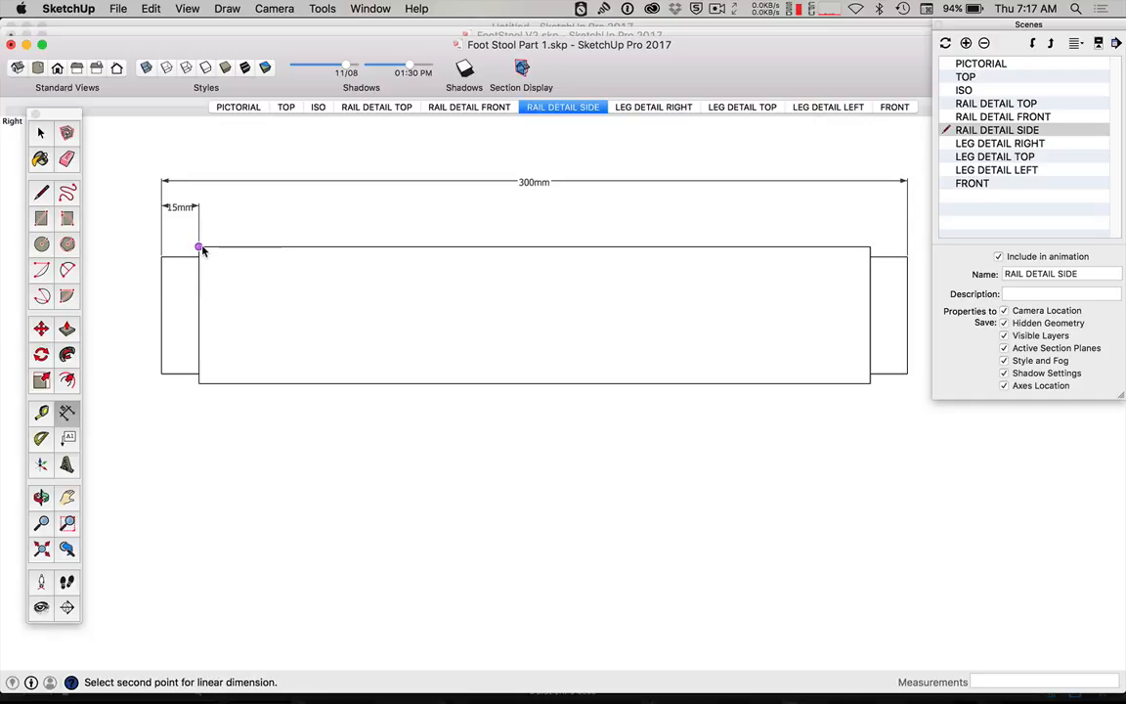
click(869, 249)
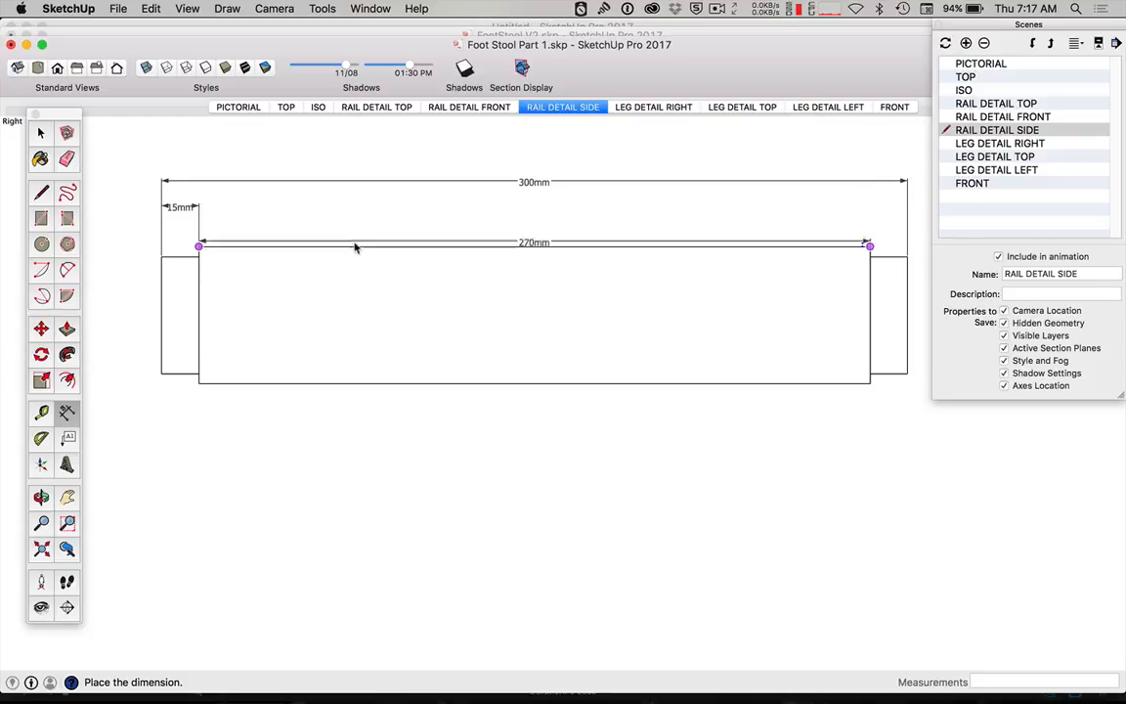
click(202, 209)
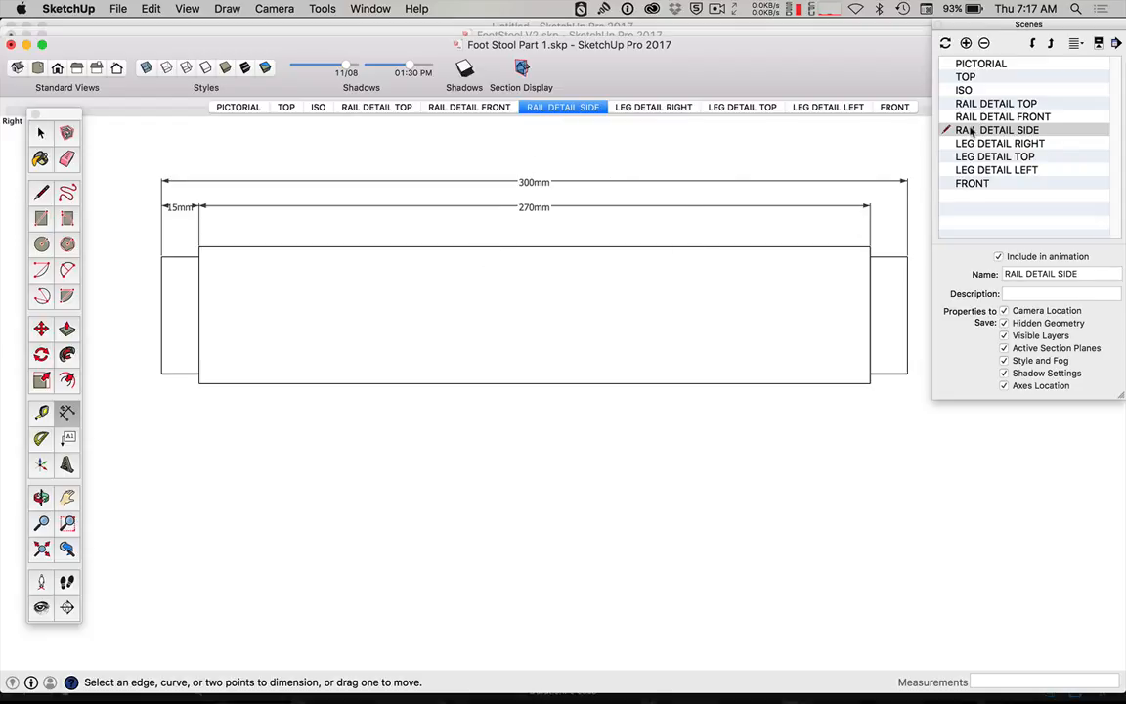
click(947, 45)
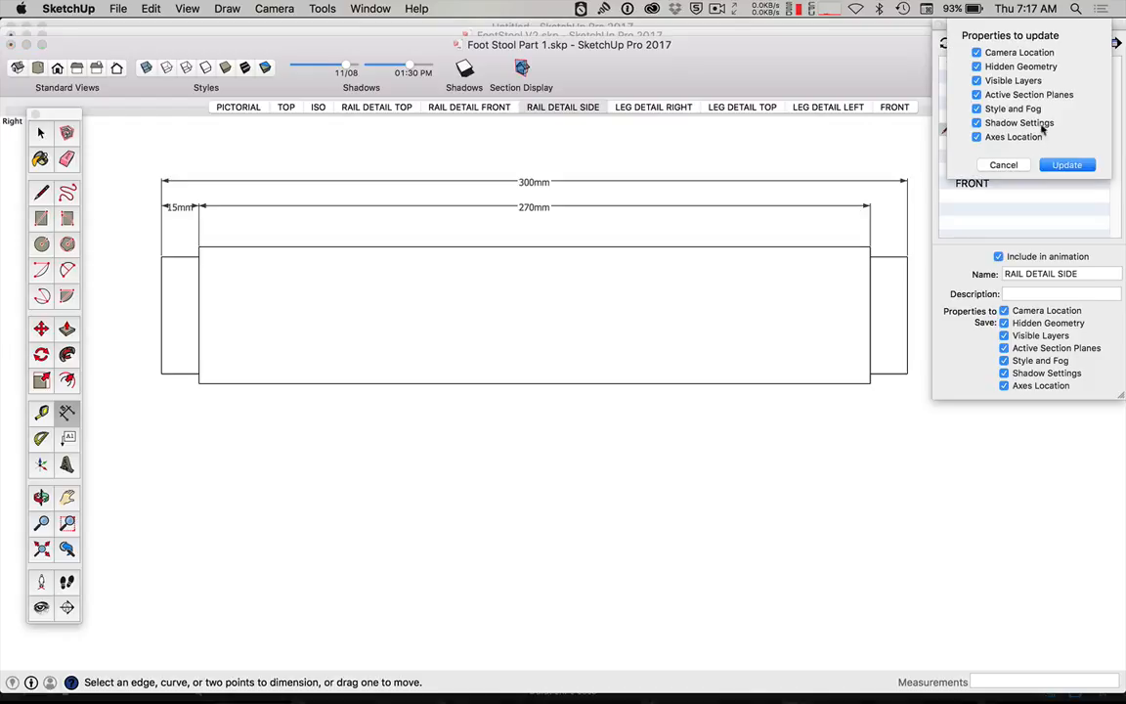
click(1069, 165)
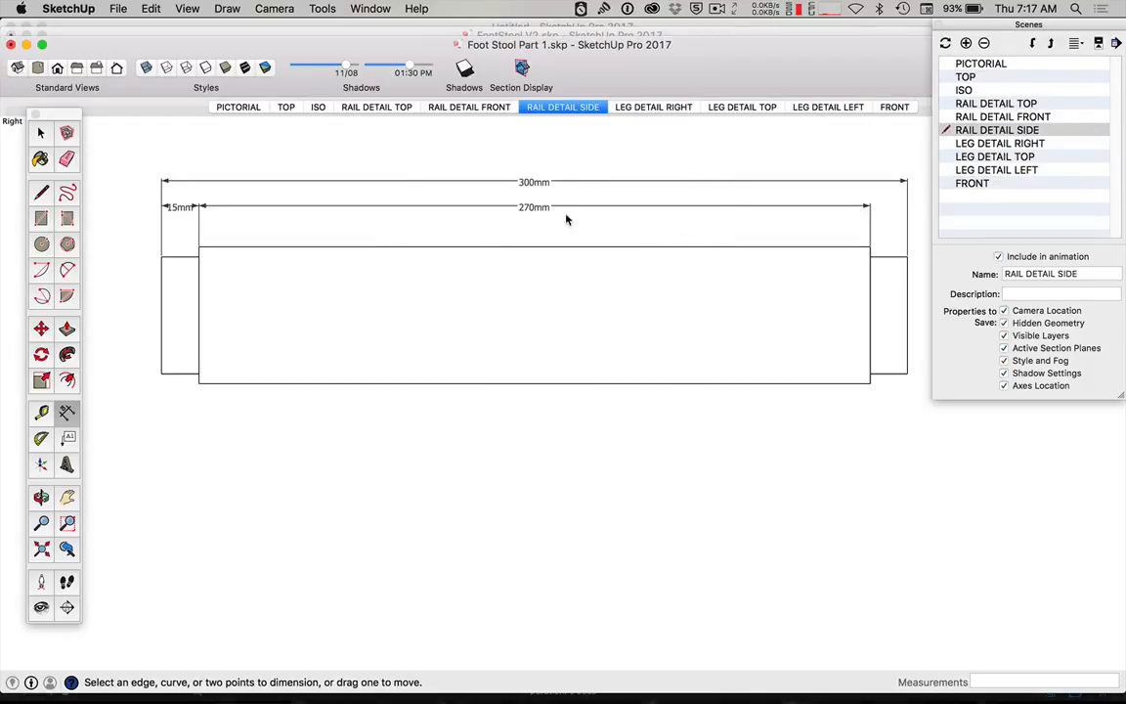
- Hide the three rail length dimensions that appear edge-on above the rail in the RAIL DETAIL FRONT scene
click(463, 108)
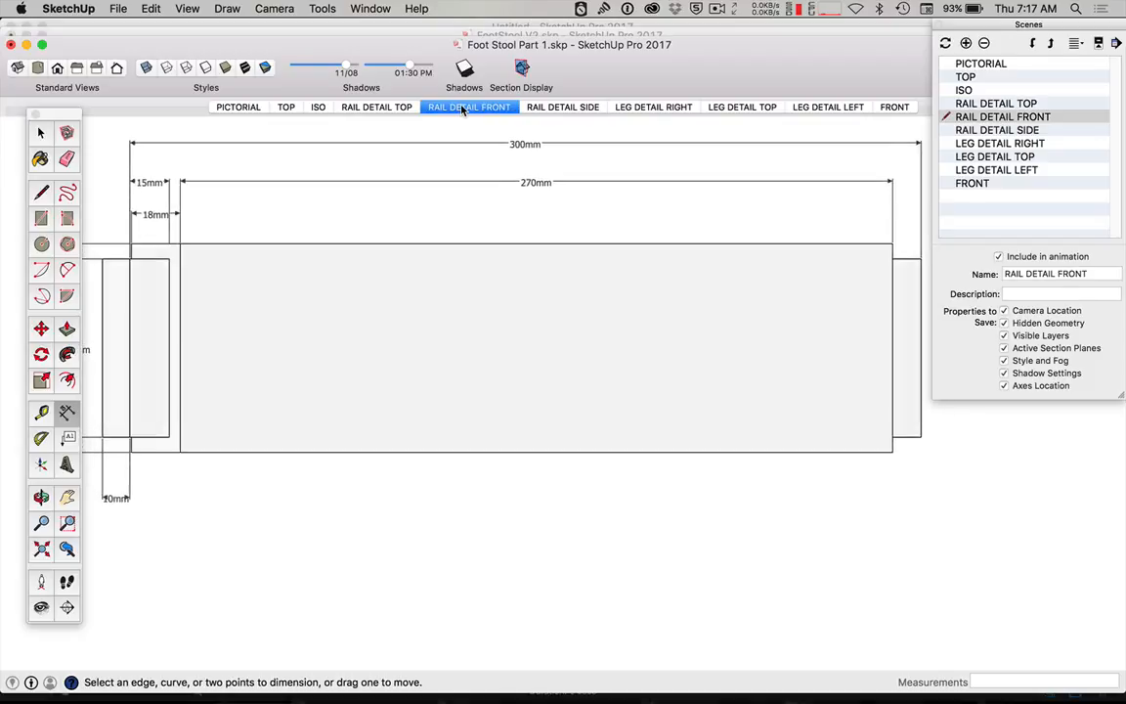
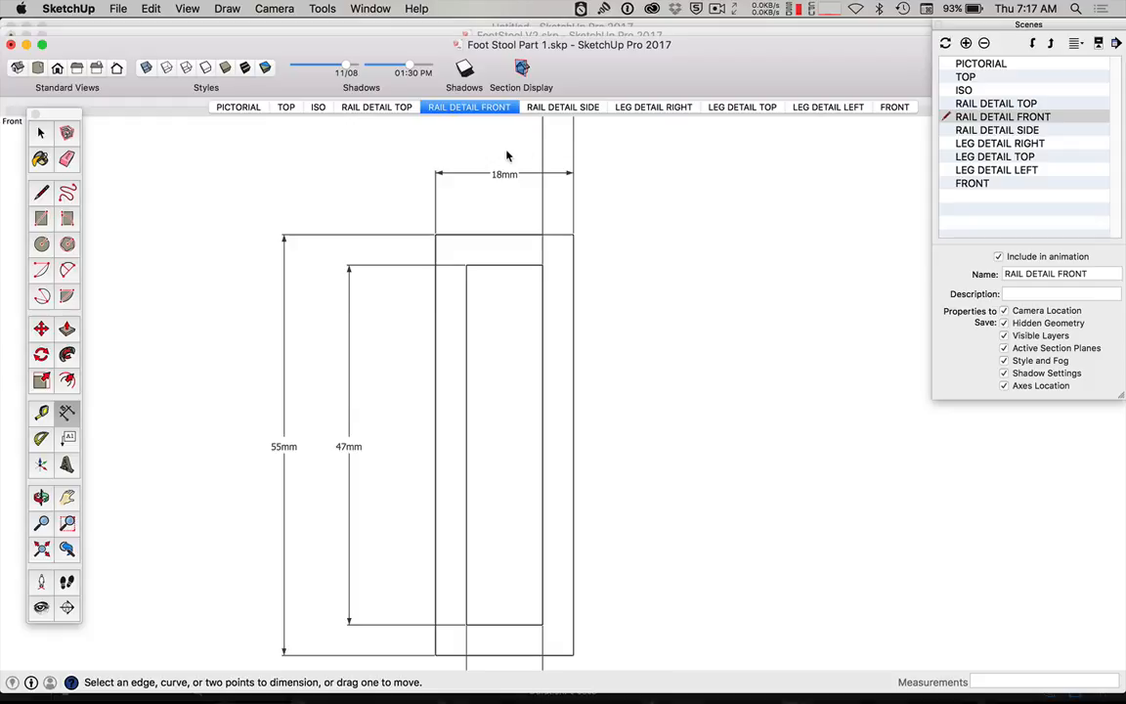
scroll(506, 155, down, 3)
scroll(506, 154, down, 2)
key(h)
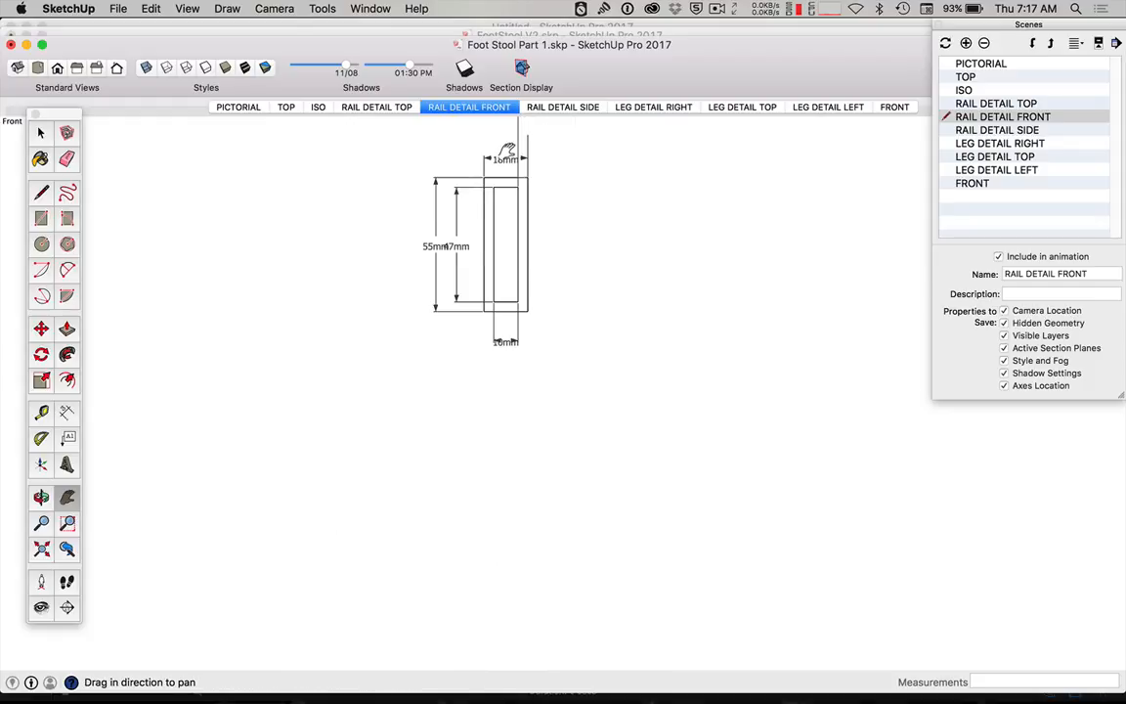
drag(506, 157, 507, 239)
key(space)
drag(548, 189, 494, 232)
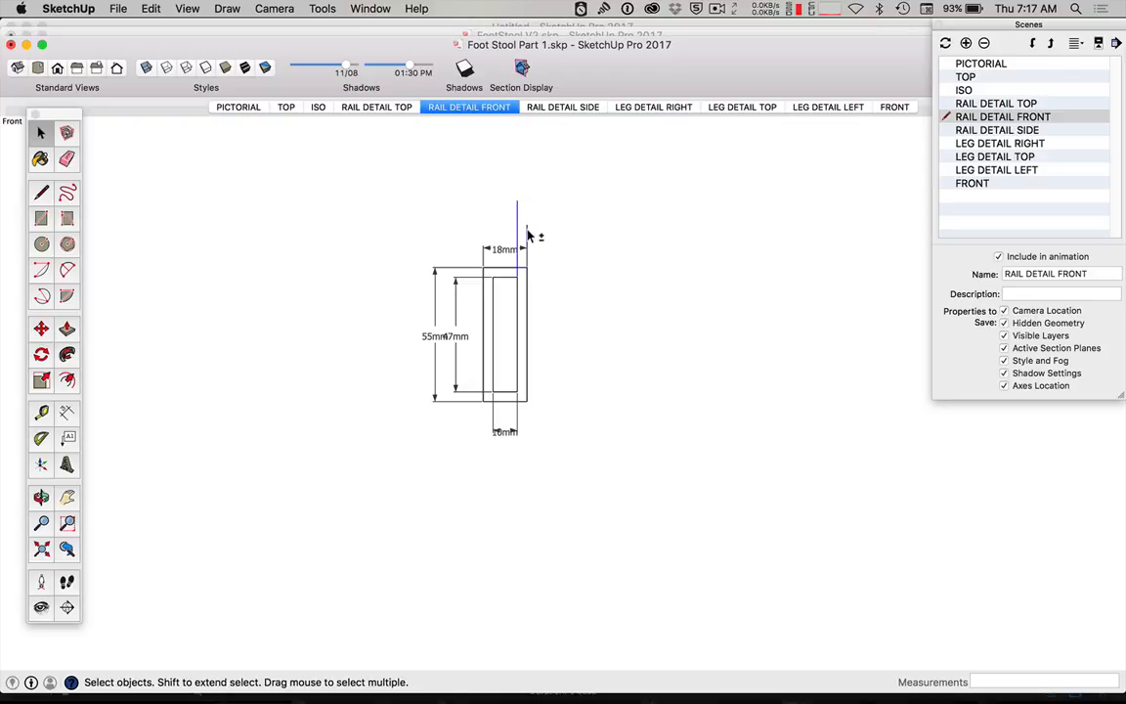
click(519, 222)
drag(591, 188, 485, 231)
click(151, 8)
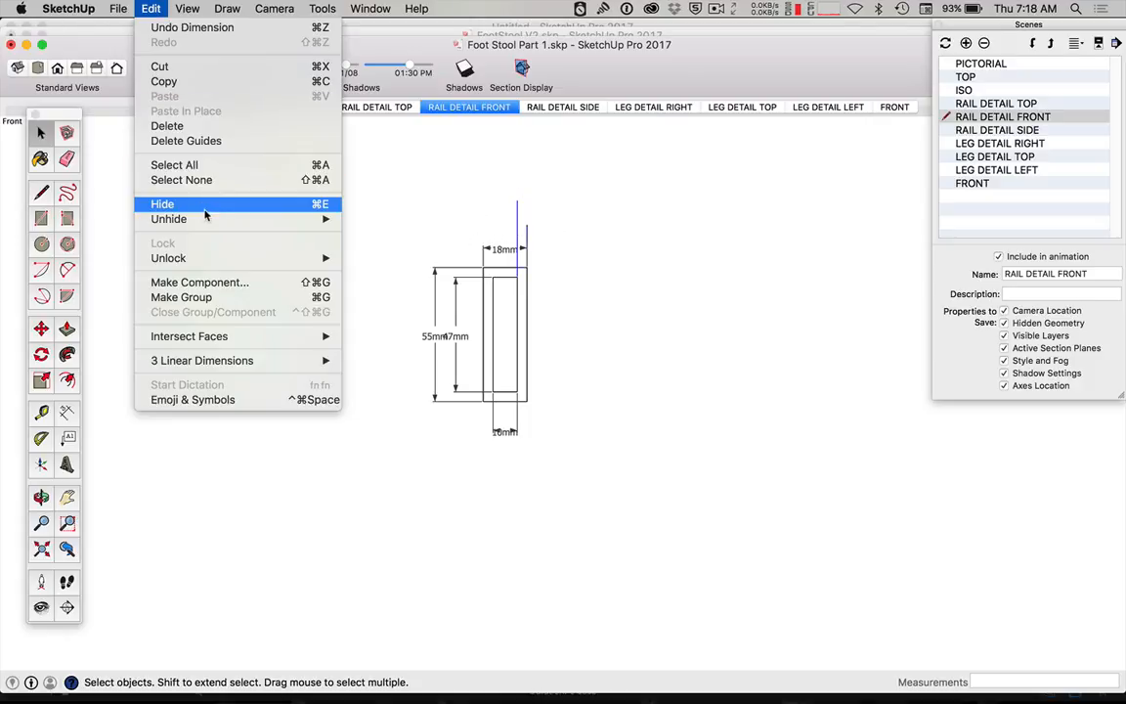
mouse_move(219, 219)
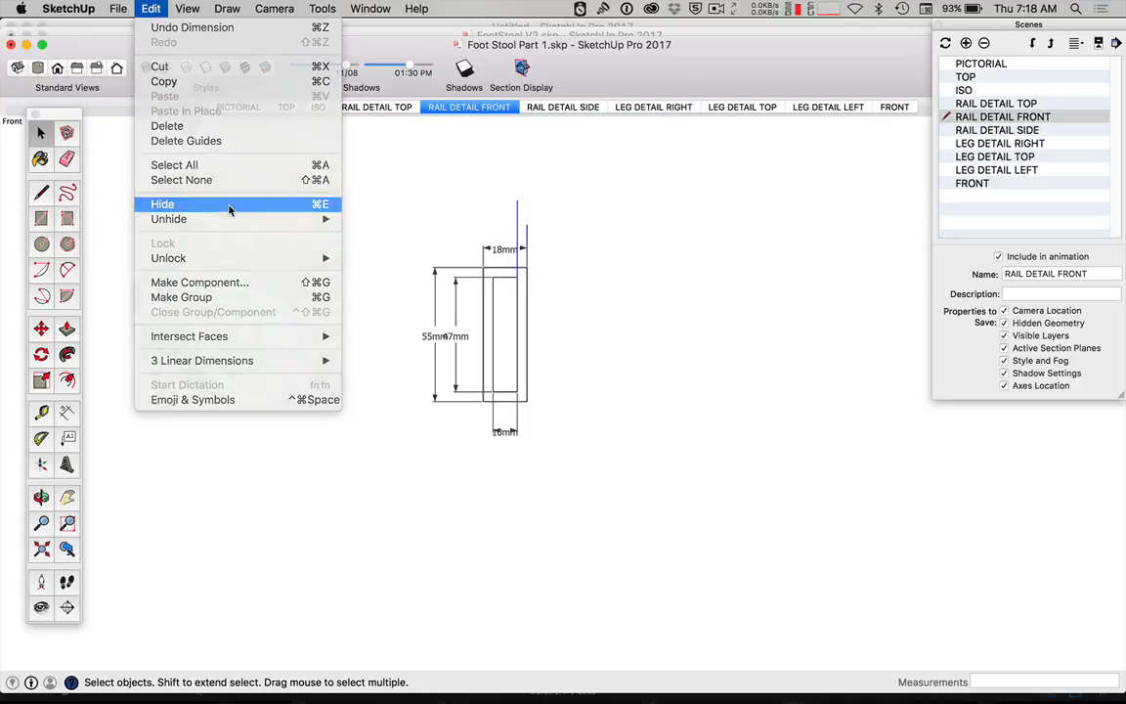
click(208, 203)
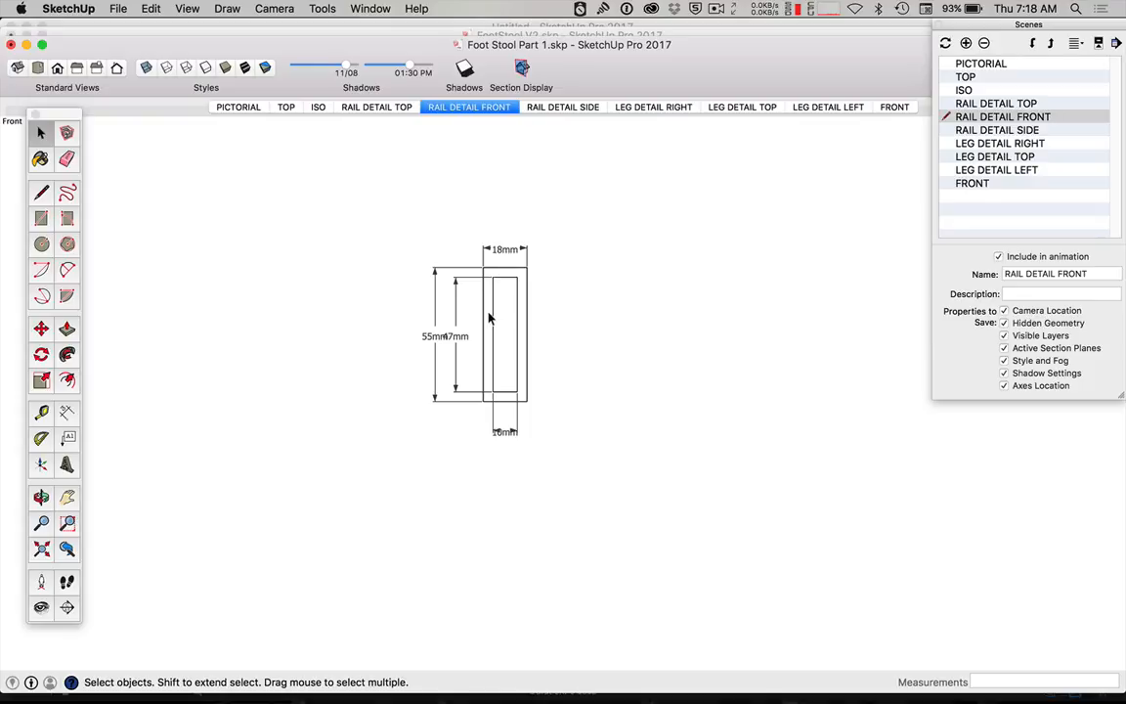
- Update all properties of the RAIL DETAIL FRONT scene with the rail end and its four dimensions fitted in view
scroll(489, 318, up, 5)
scroll(489, 318, down, 1)
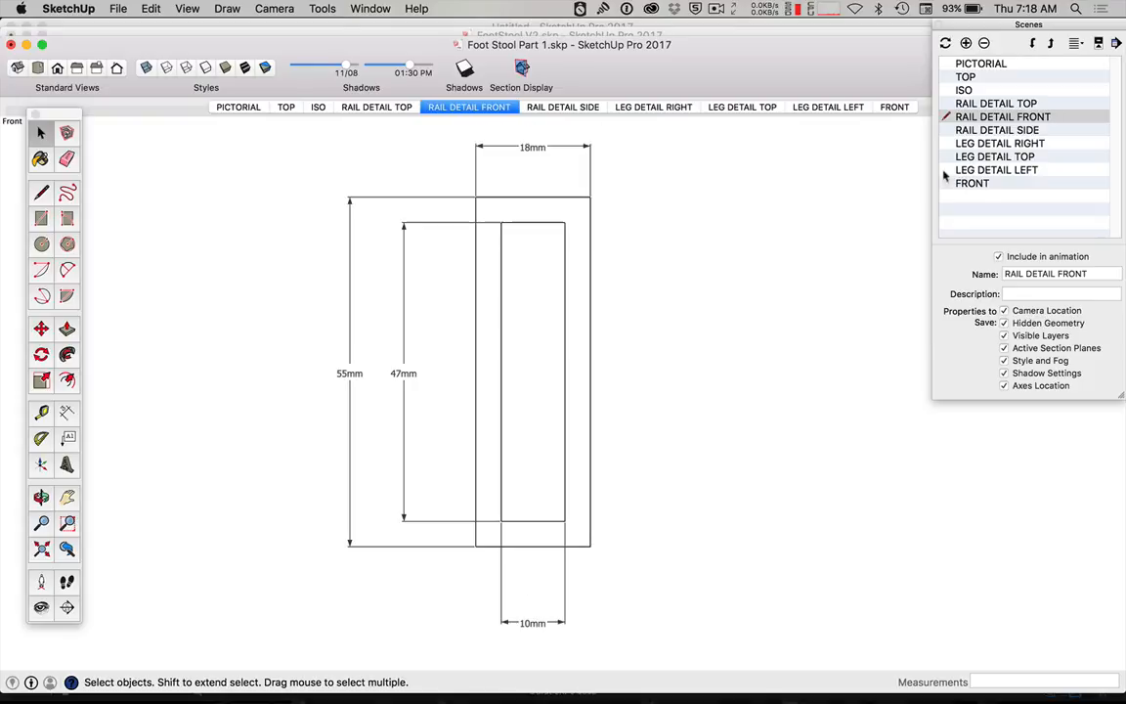
click(948, 45)
key(Return)
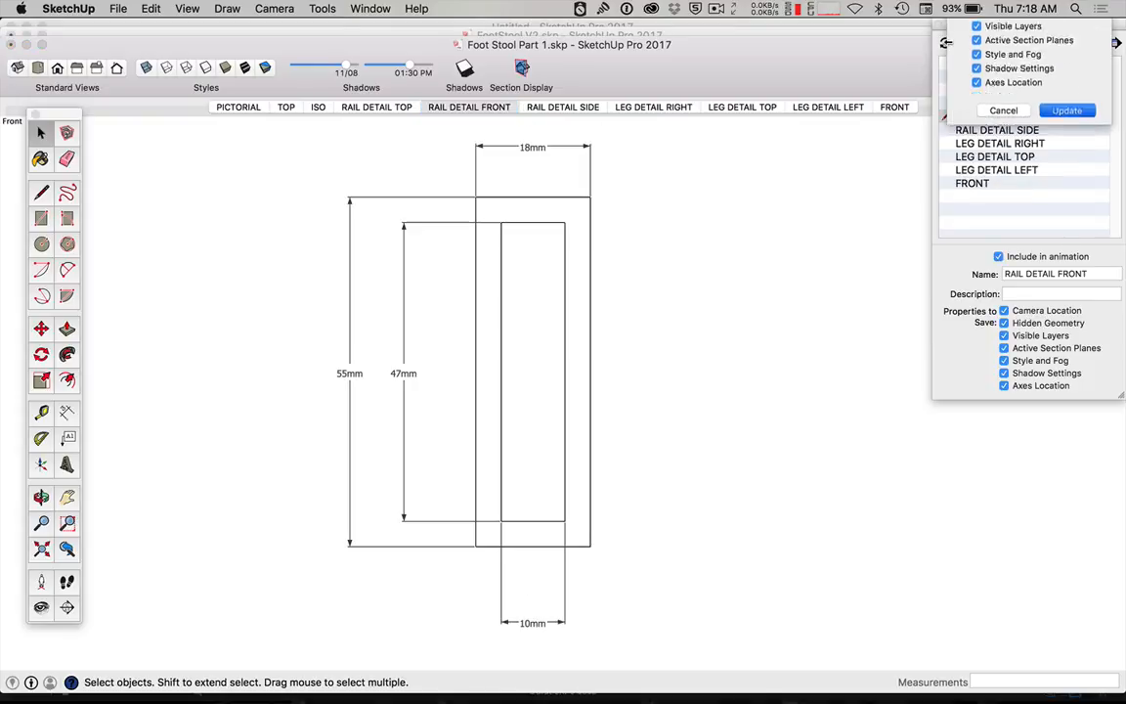
- Check the rail detail side and front, LEG DETAIL RIGHT and PICTORIAL scenes for unwanted rail dimensions
click(565, 108)
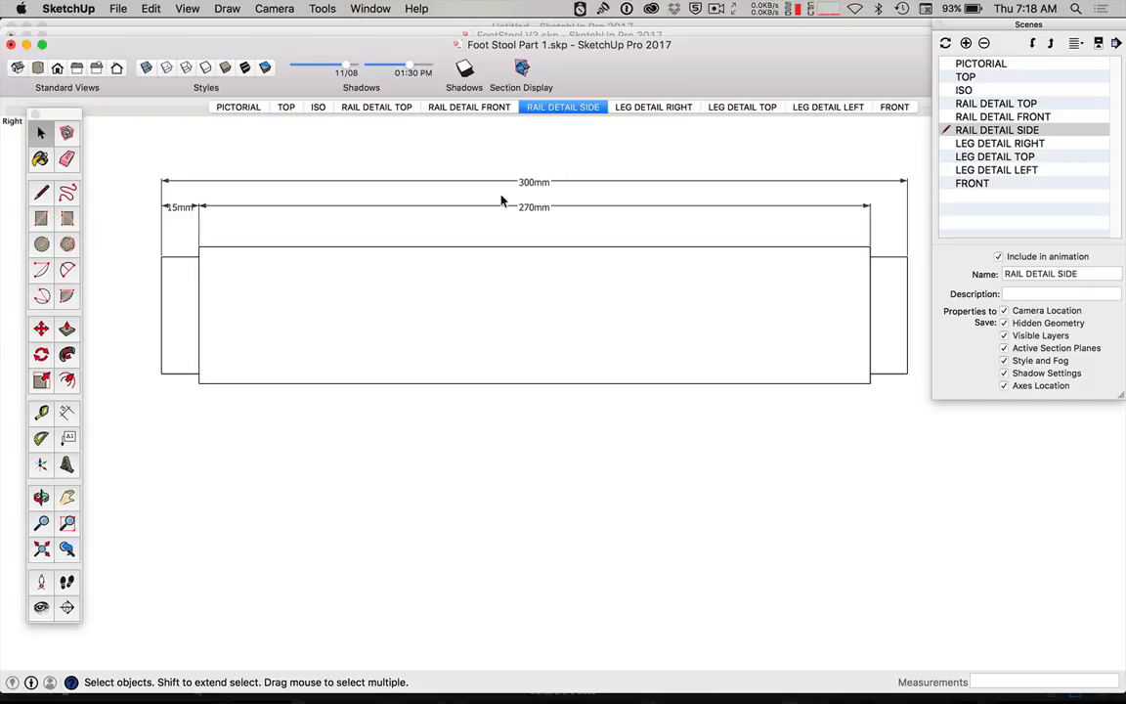
click(475, 107)
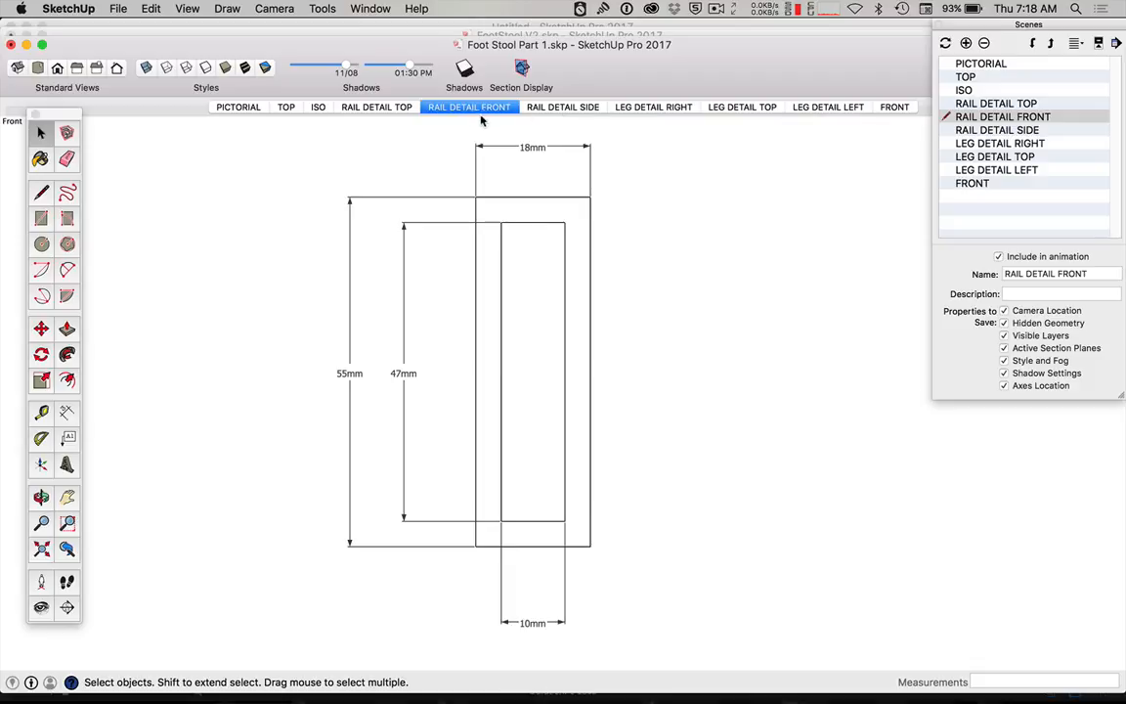
click(543, 108)
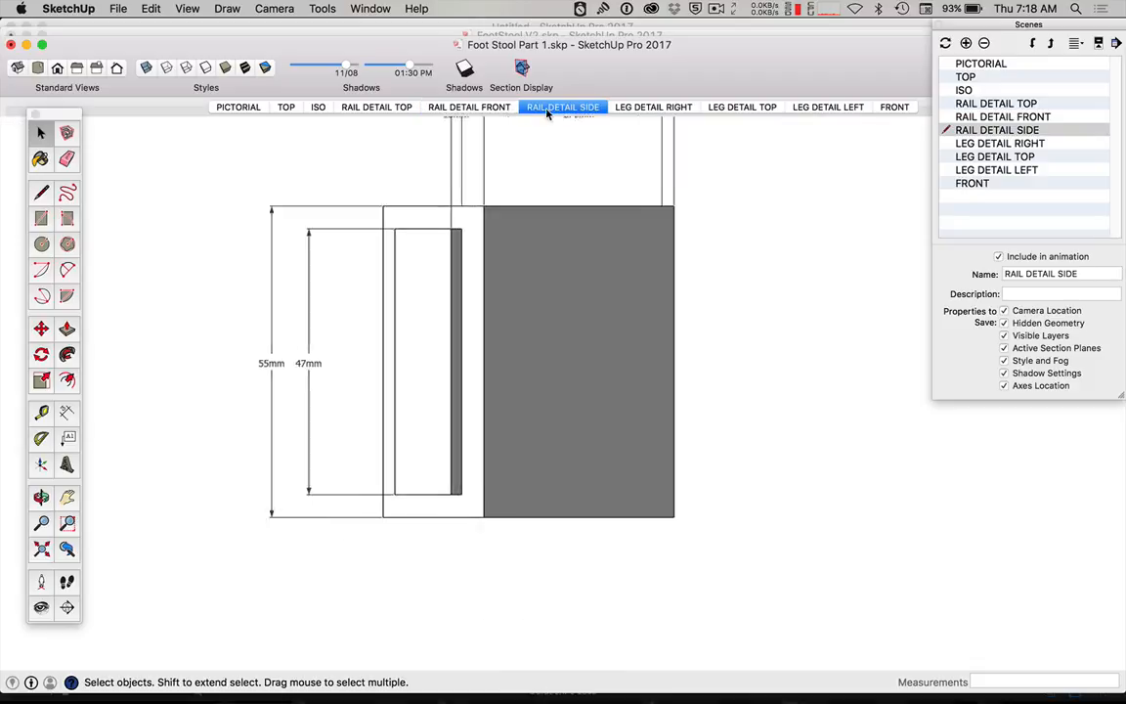
click(650, 108)
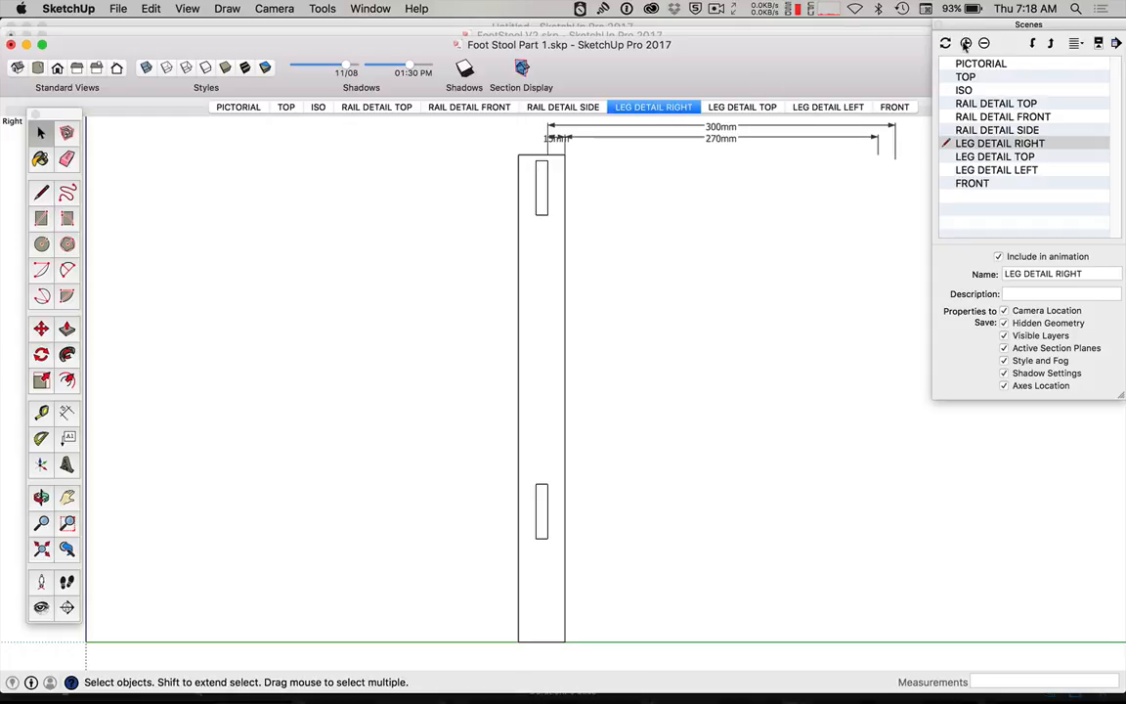
click(238, 108)
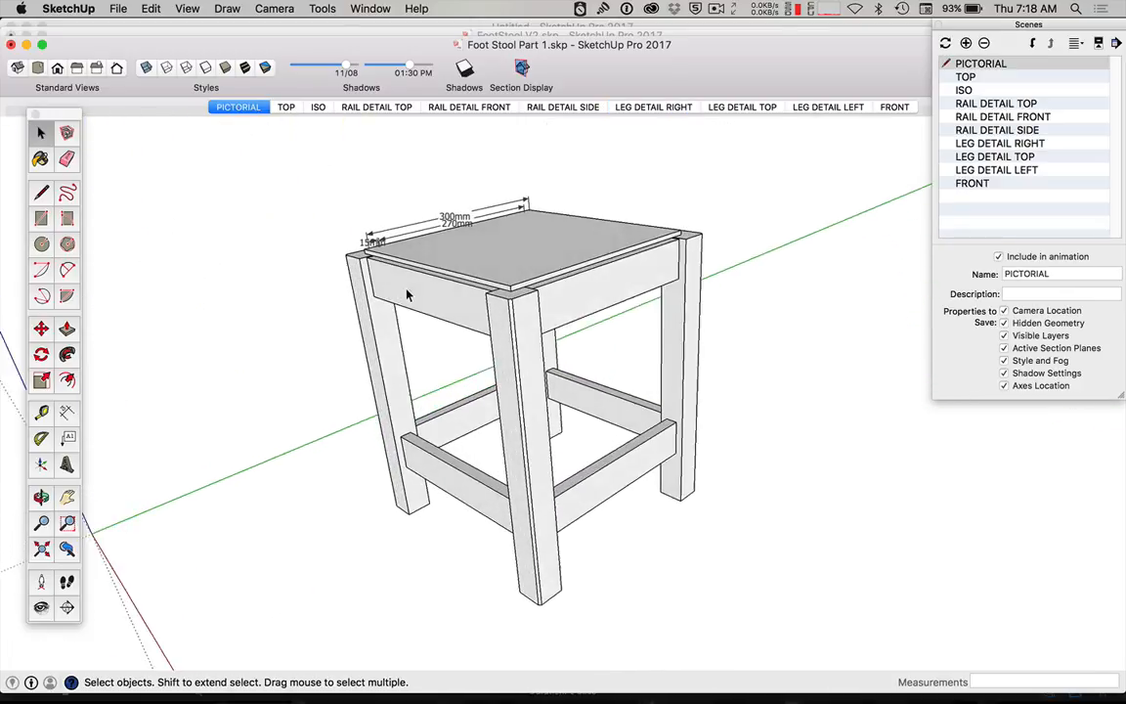
click(187, 9)
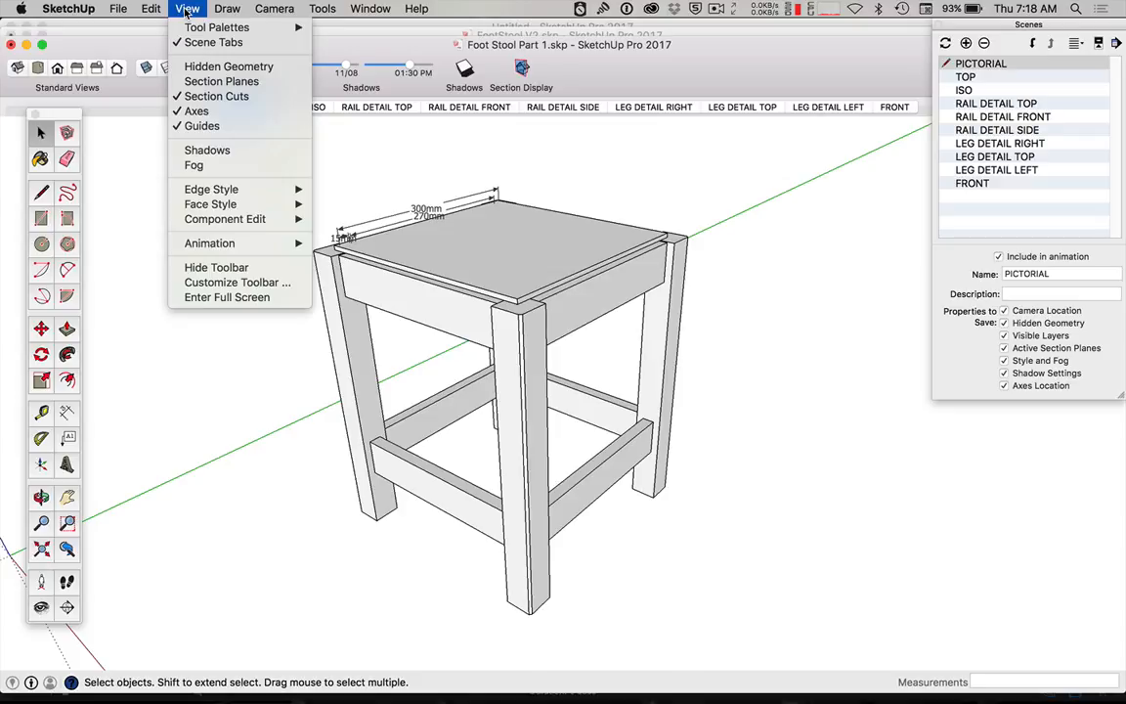
mouse_move(153, 9)
mouse_move(269, 11)
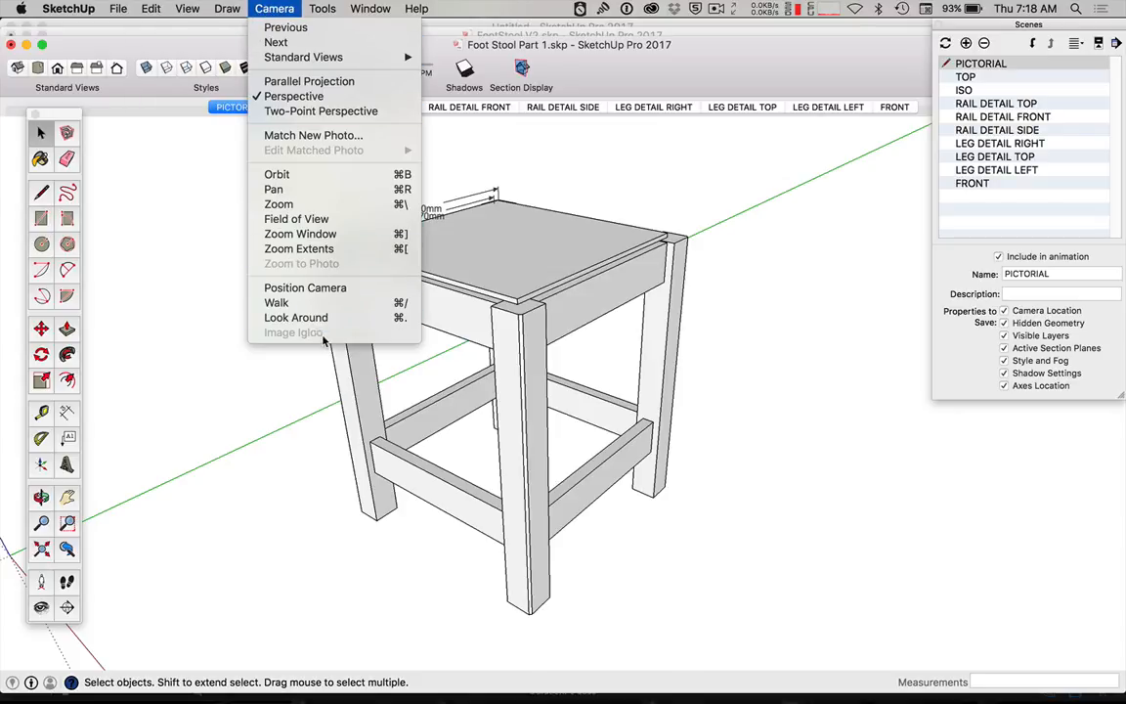
- Review the scene transition time and slide delay in the model's animation settings, leaving them as they are
mouse_move(330, 6)
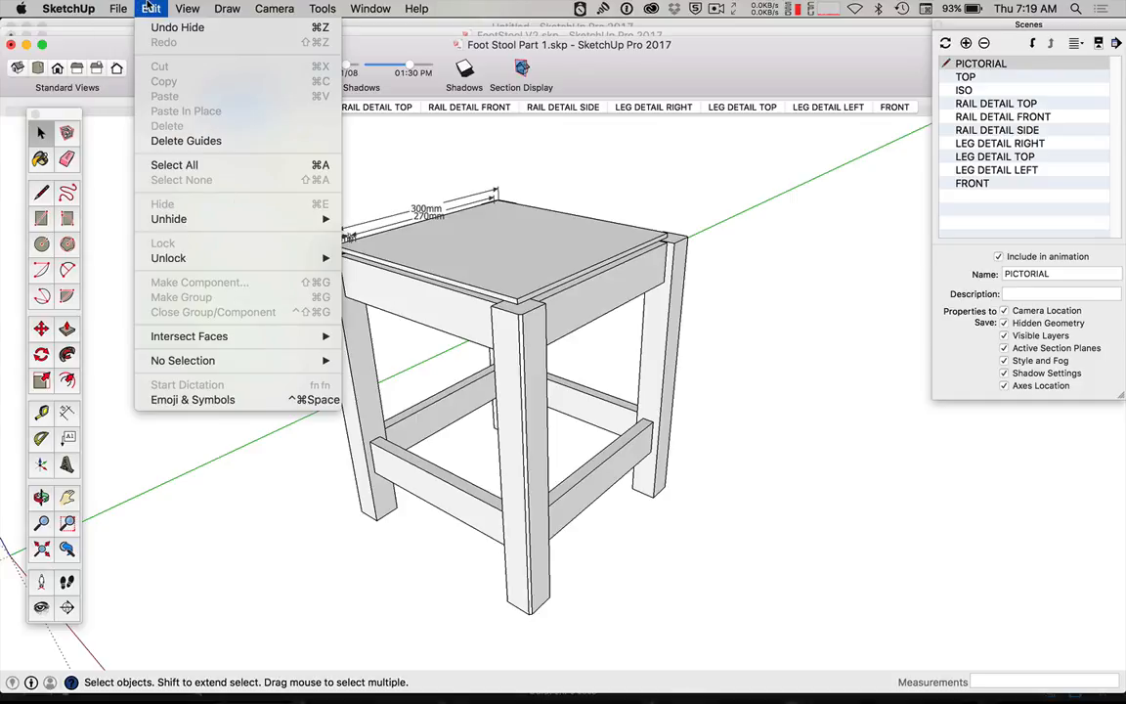
mouse_move(188, 7)
mouse_move(199, 29)
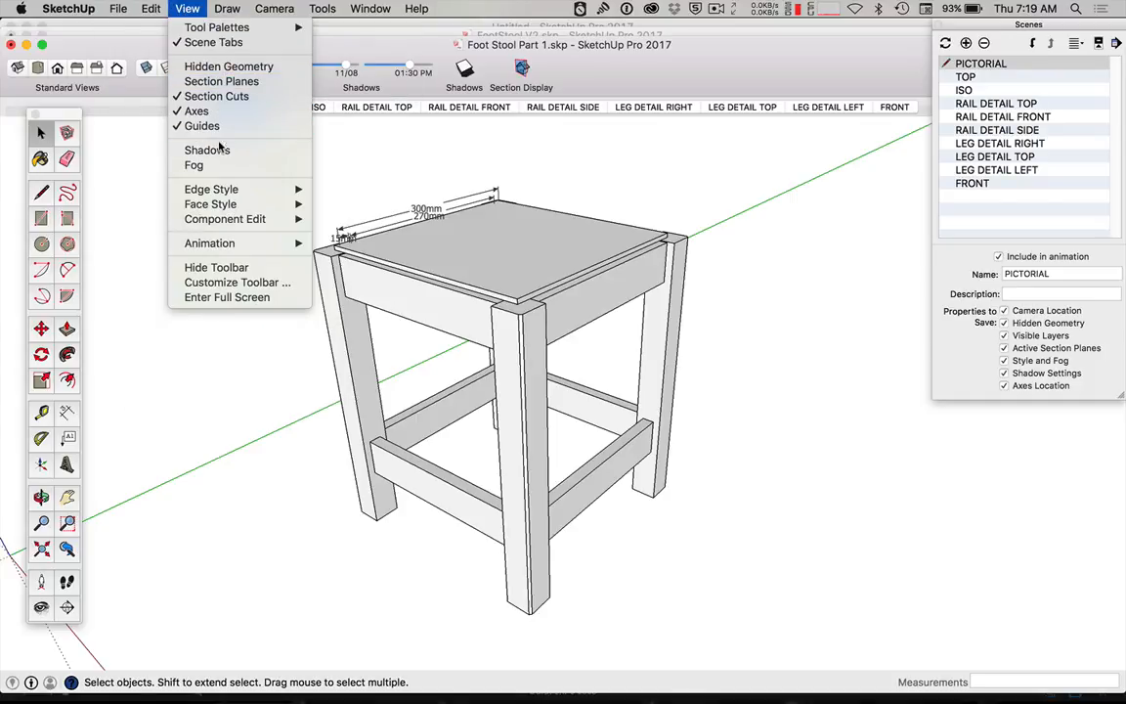
mouse_move(228, 244)
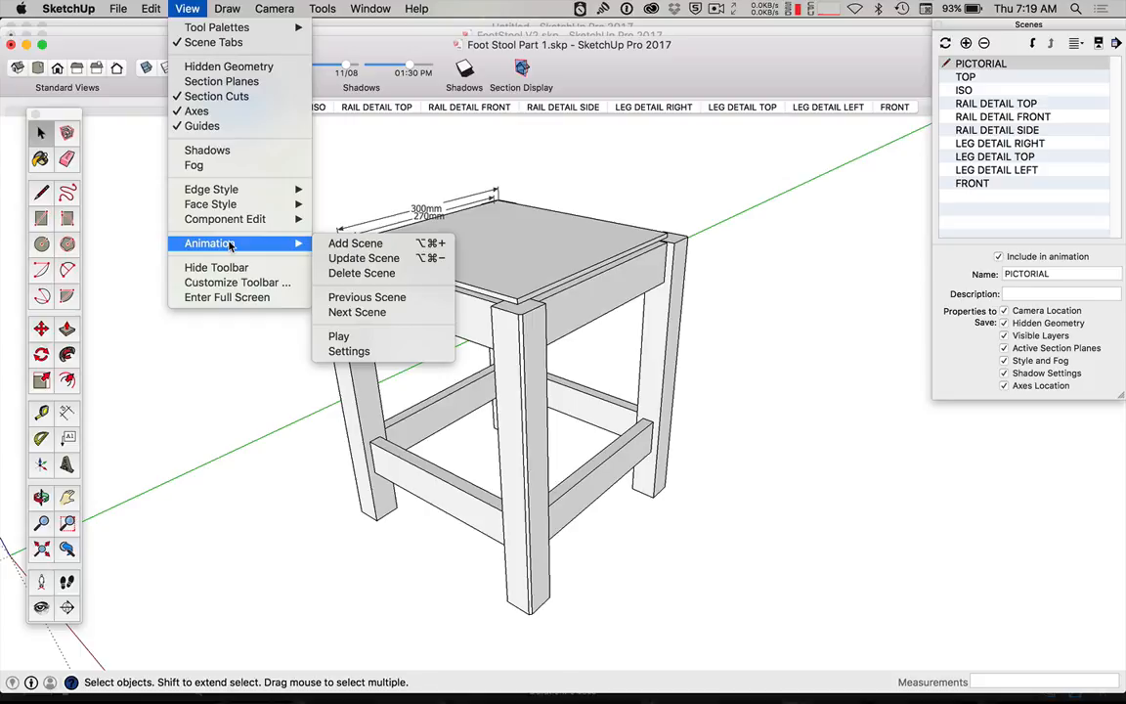
click(388, 352)
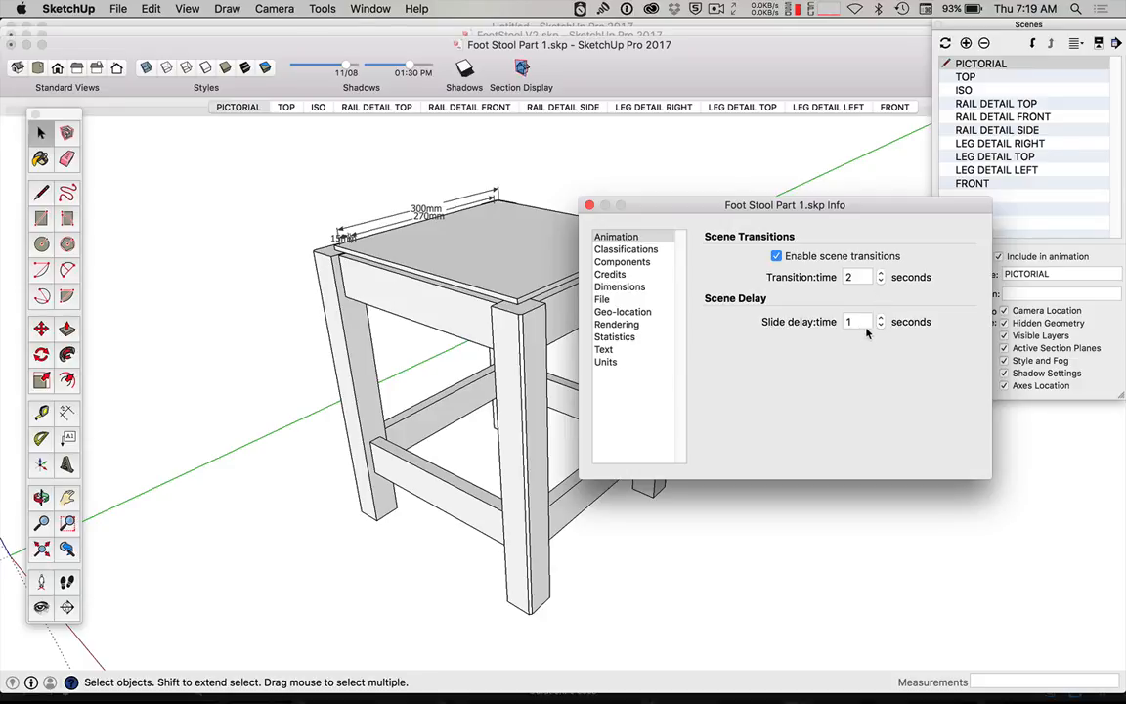
click(590, 205)
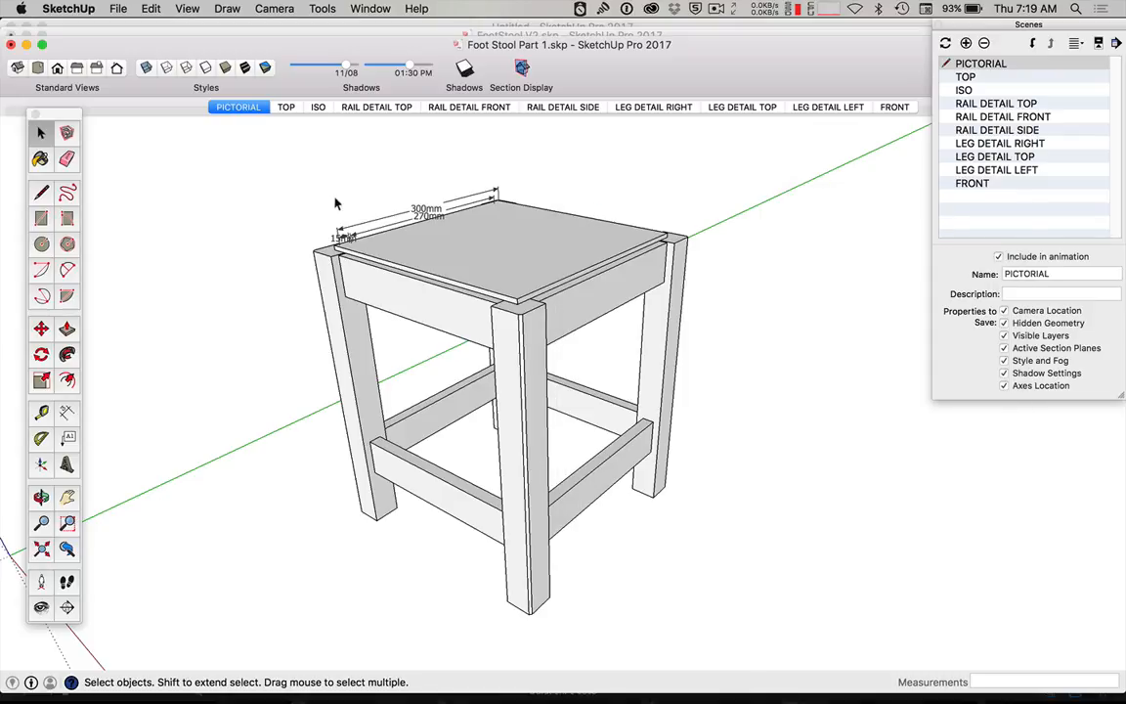
- Play the scene animation from the PICTORIAL scene through the rail and leg detail scenes
click(149, 8)
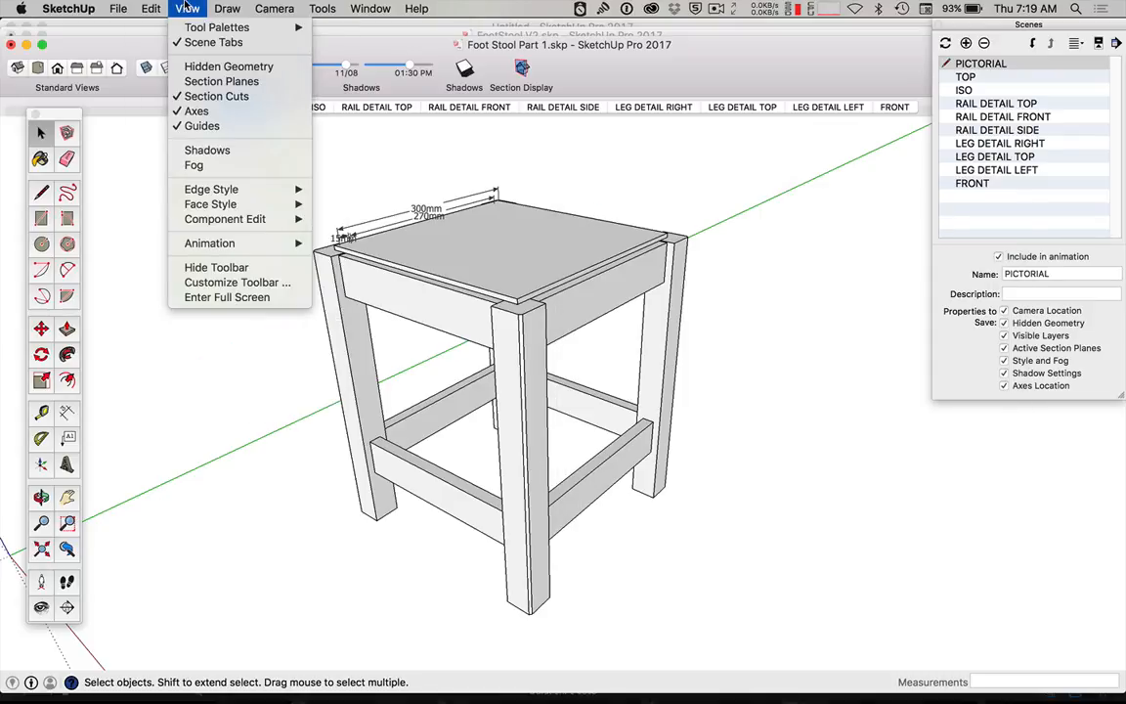
mouse_move(284, 243)
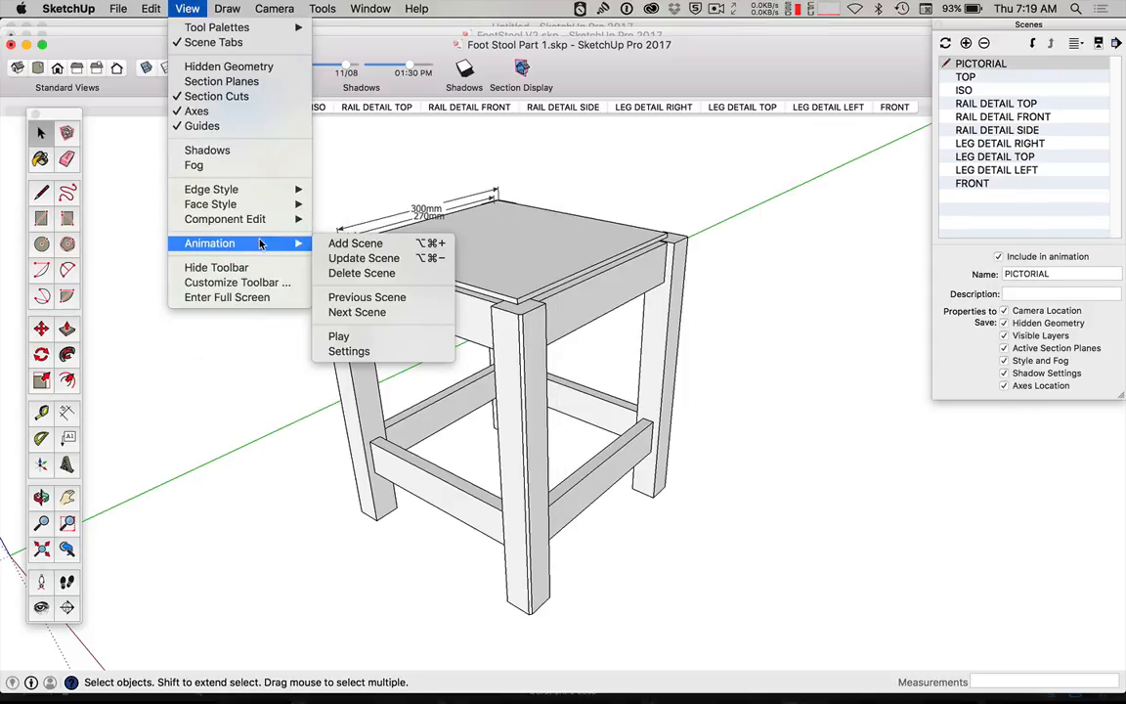
click(356, 338)
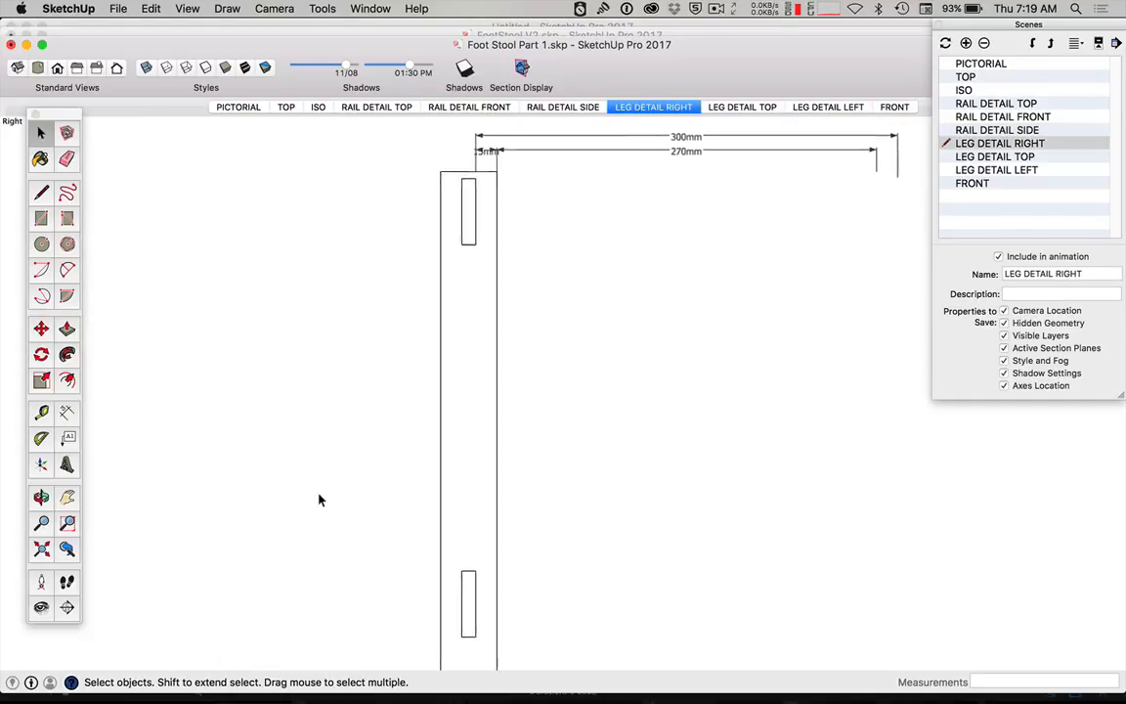
click(717, 9)
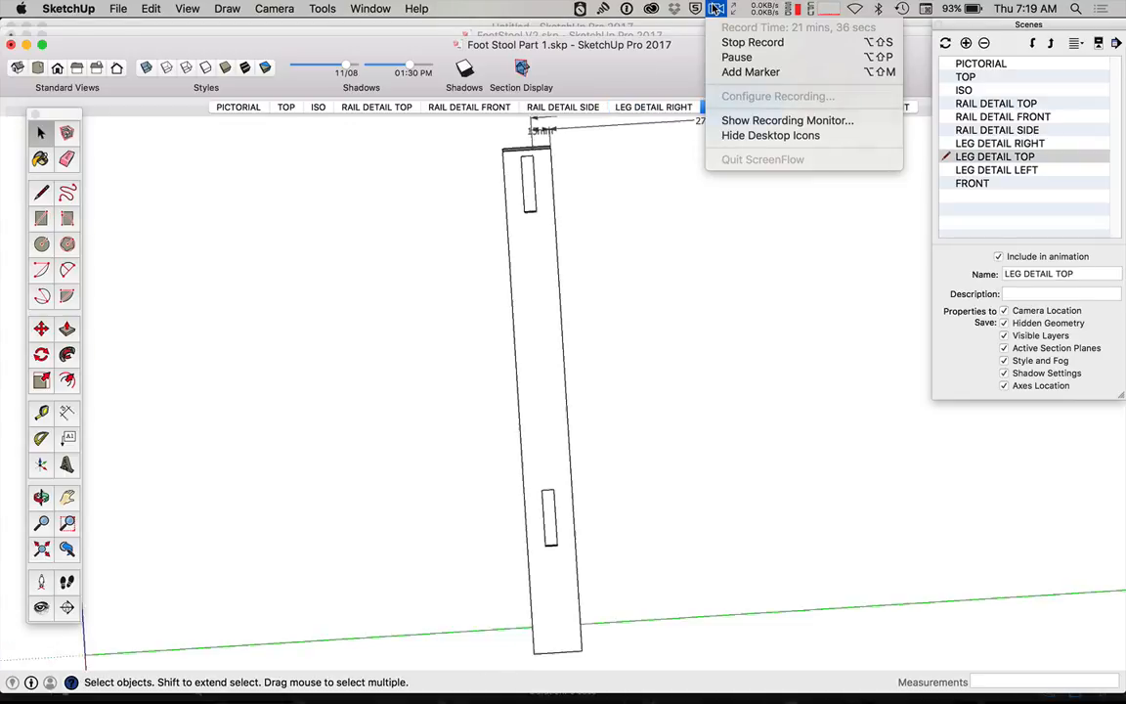